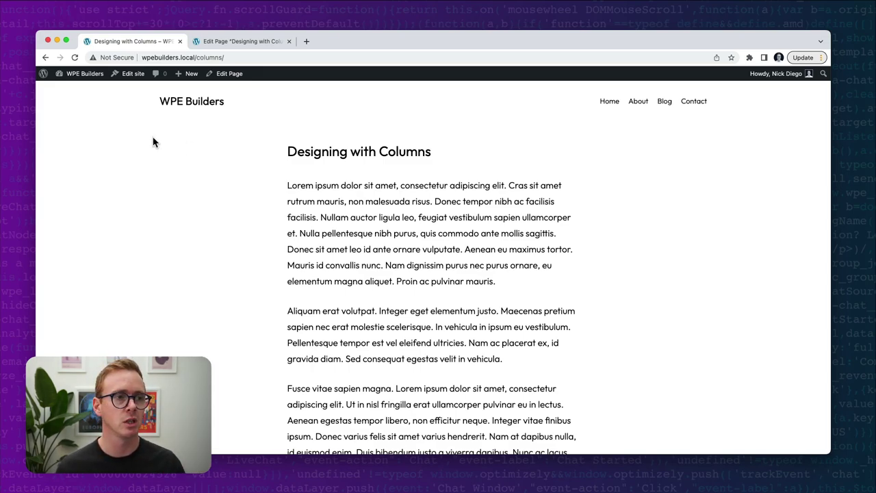
Review the site's installed plugins and themes in the WordPress admin area.
left_click(72, 90)
mouse_move(82, 302)
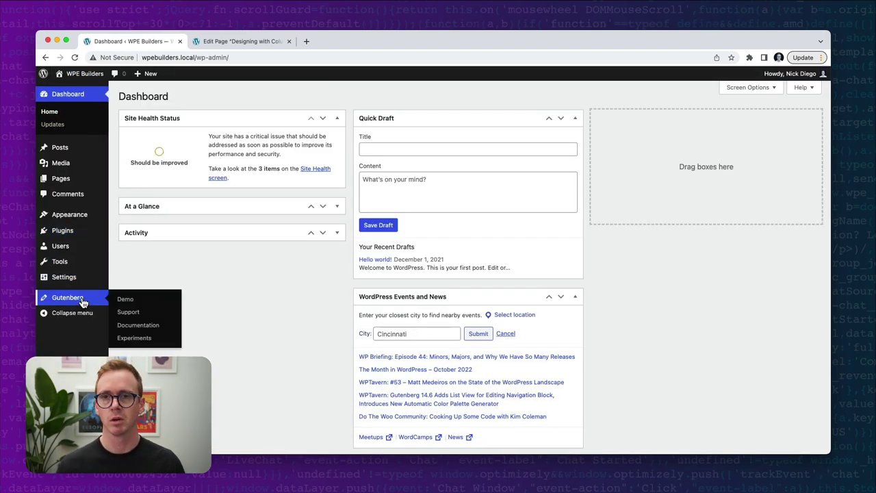
left_click(79, 232)
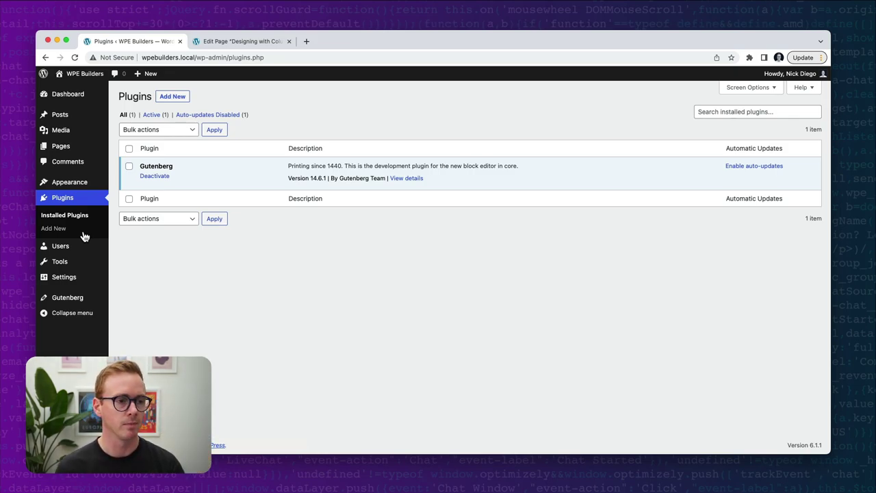
left_click(81, 182)
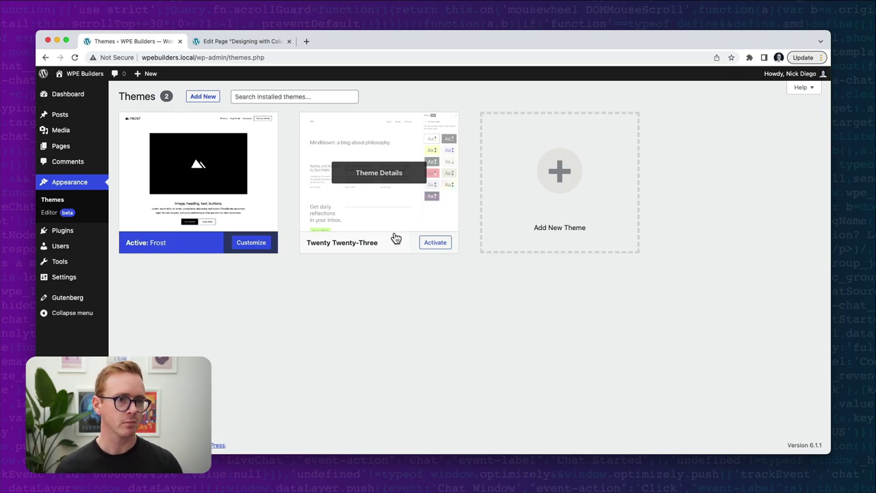
Insert a Columns block with the 33 / 33 / 33 variation directly below the title of the Designing with Columns page.
left_click(254, 42)
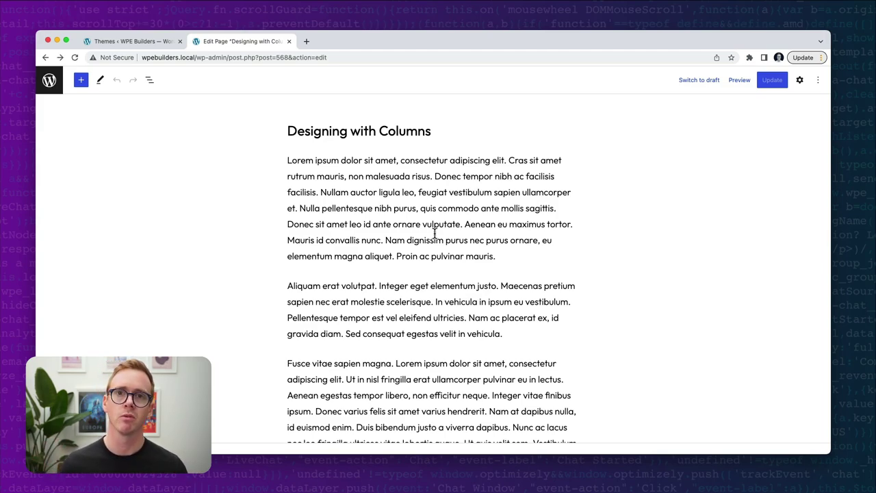
left_click(442, 130)
key("Return")
type("/col")
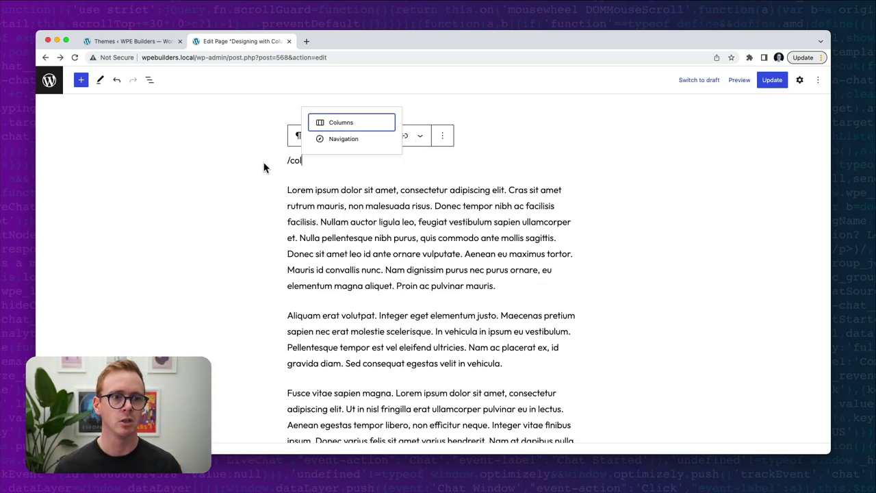
left_click(333, 121)
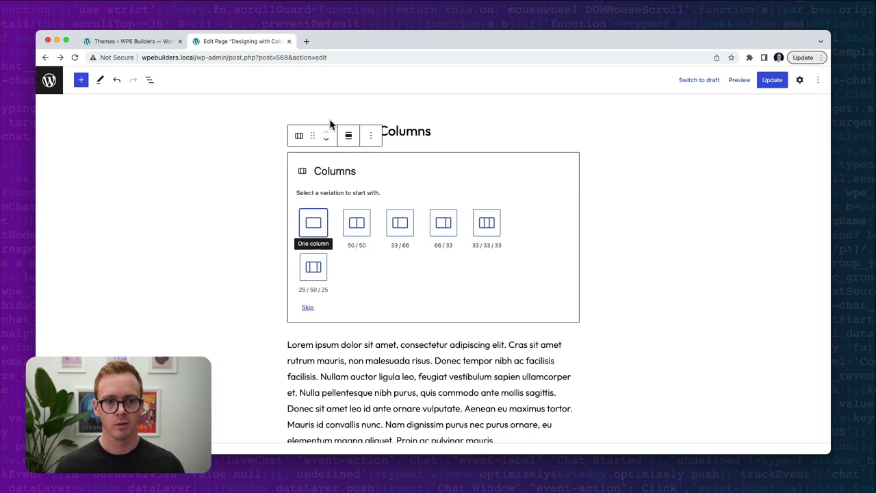
left_click(491, 228)
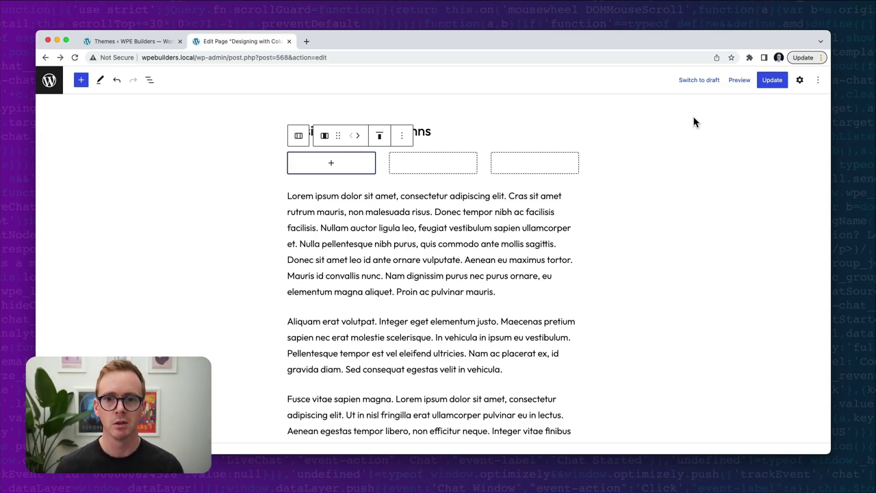
Reduce the parent Columns block to 2 columns.
left_click(799, 80)
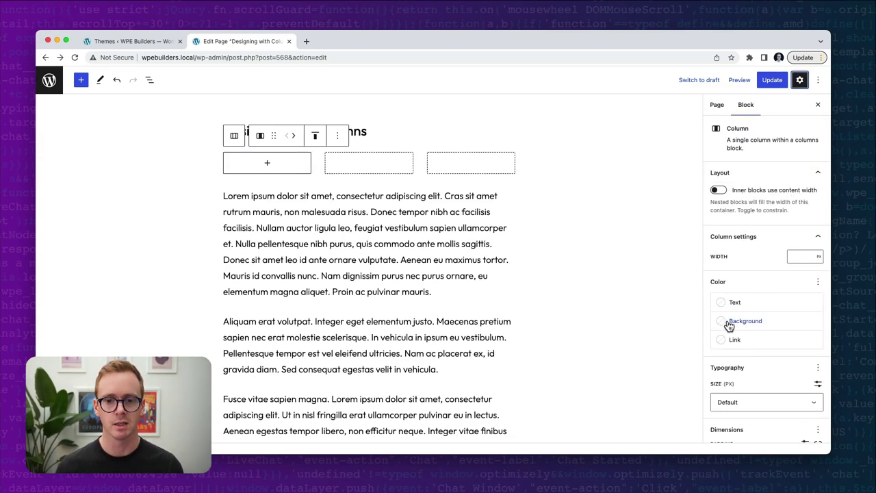
left_click(256, 138)
left_click(816, 198)
Copy the first Lorem ipsum paragraph below the columns into a new paragraph block in the second column.
triple_click(356, 240)
key("ctrl+c")
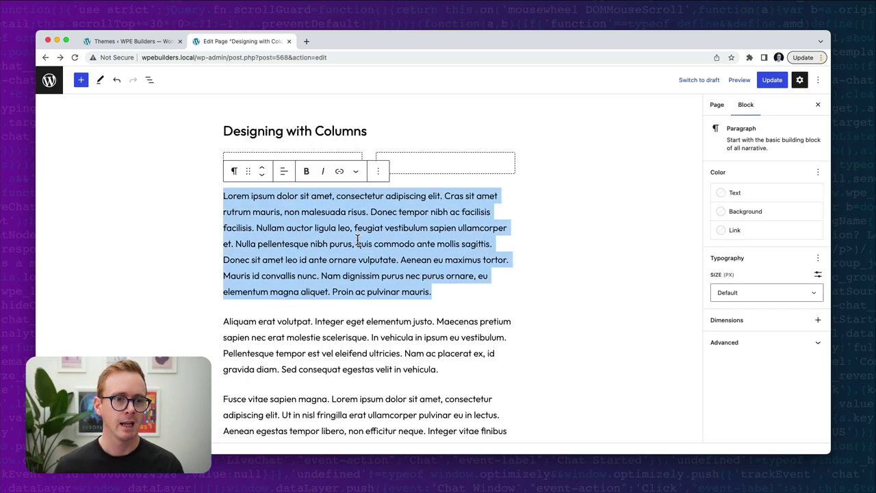
left_click(446, 169)
left_click(446, 163)
left_click(398, 231)
key("ctrl+v")
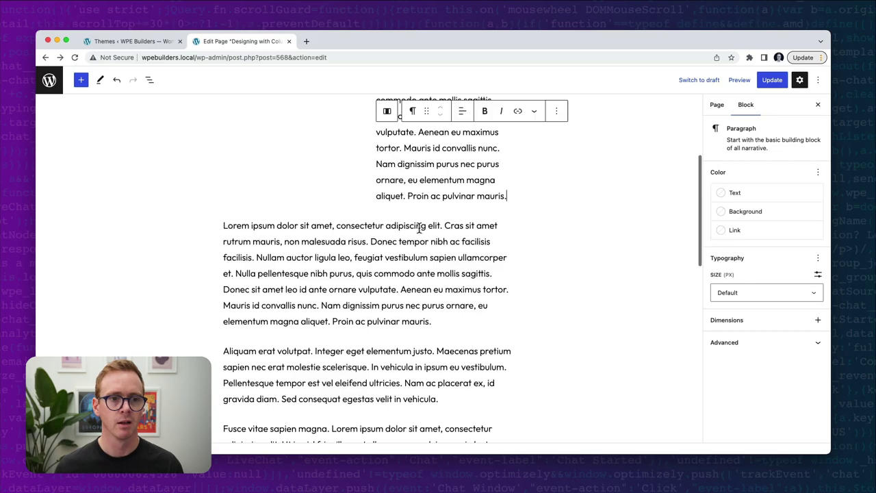
Add a paragraph block to the empty first column and paste the copied Lorem ipsum text into it.
scroll(316, 169, "up", 4)
left_click(290, 132)
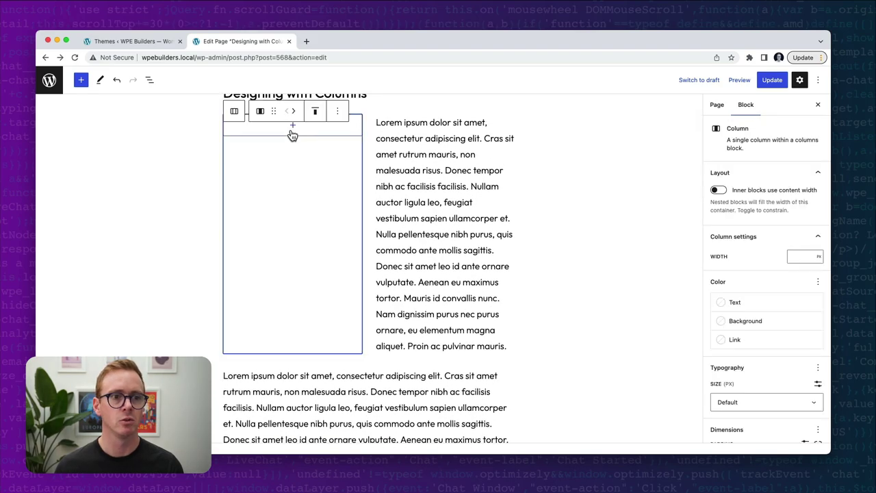
left_click(292, 127)
left_click(254, 209)
key("ctrl+v")
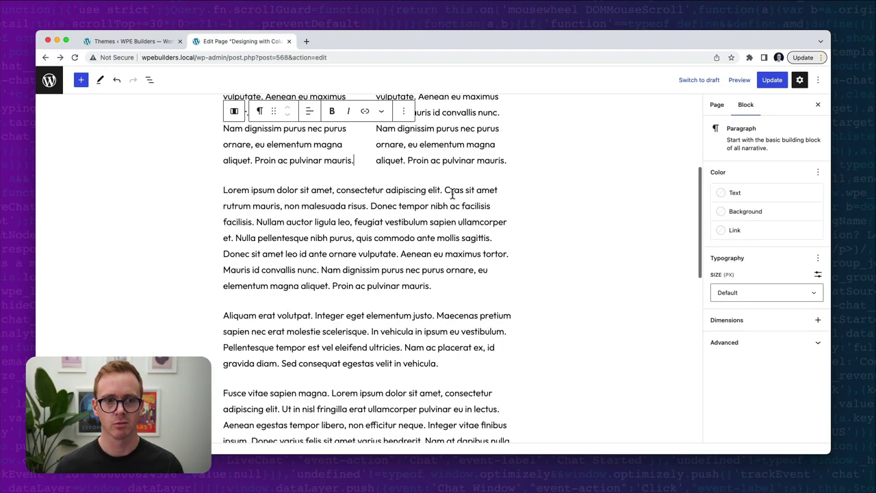
scroll(520, 196, "up", 4)
left_click(568, 205)
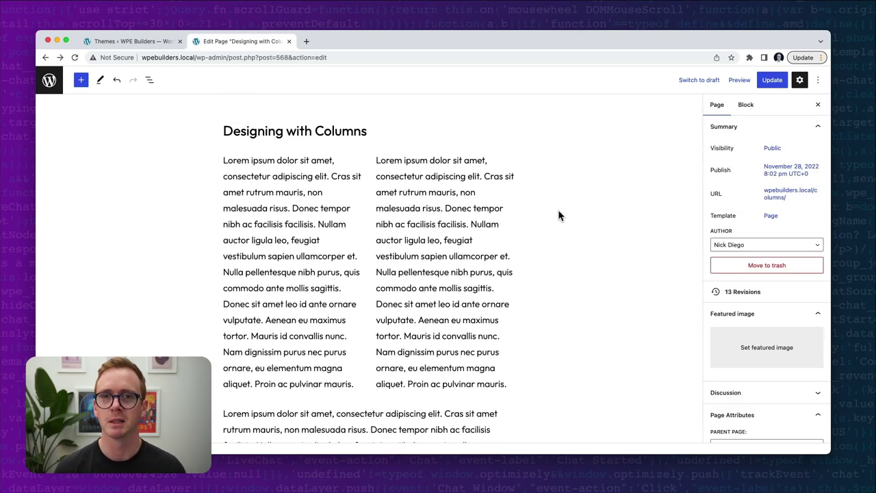
Select both columns together and set their background to Secondary blue (0066FF) and their text to Base white (FFFFFF).
left_click(302, 194)
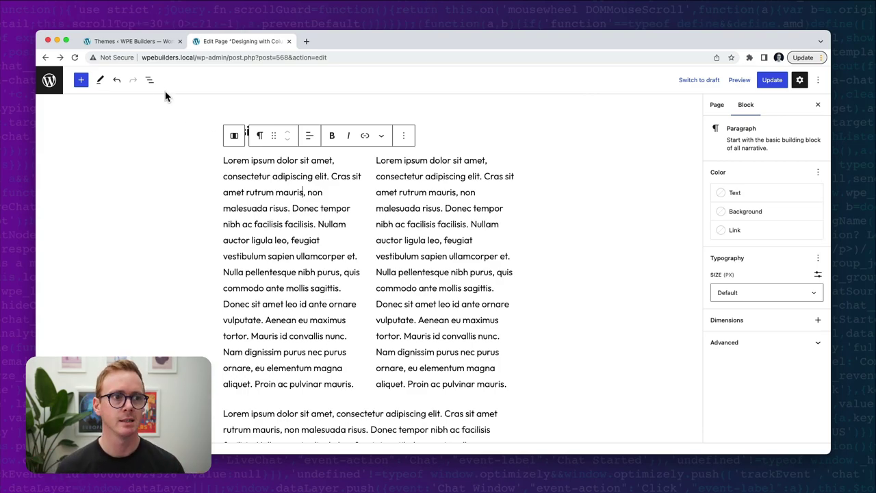
left_click(149, 80)
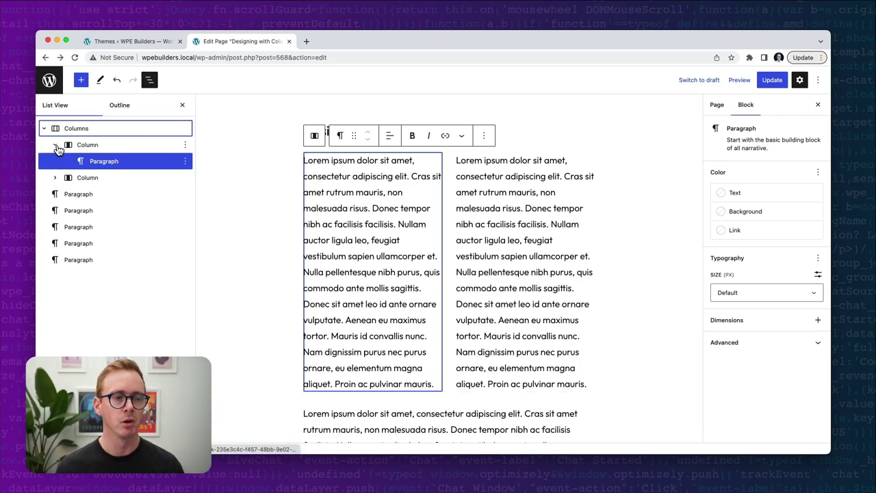
left_click(58, 145)
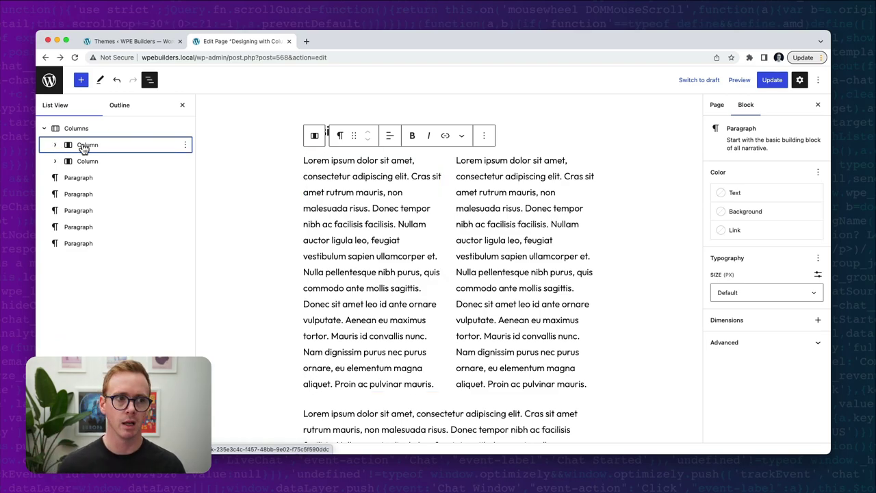
left_click(86, 146)
left_click(88, 163, "shift")
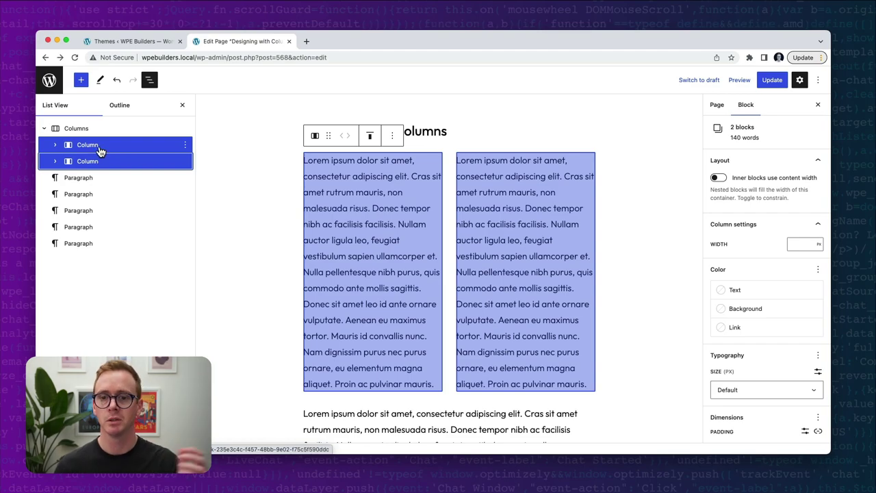
left_click(731, 312)
left_click(643, 386)
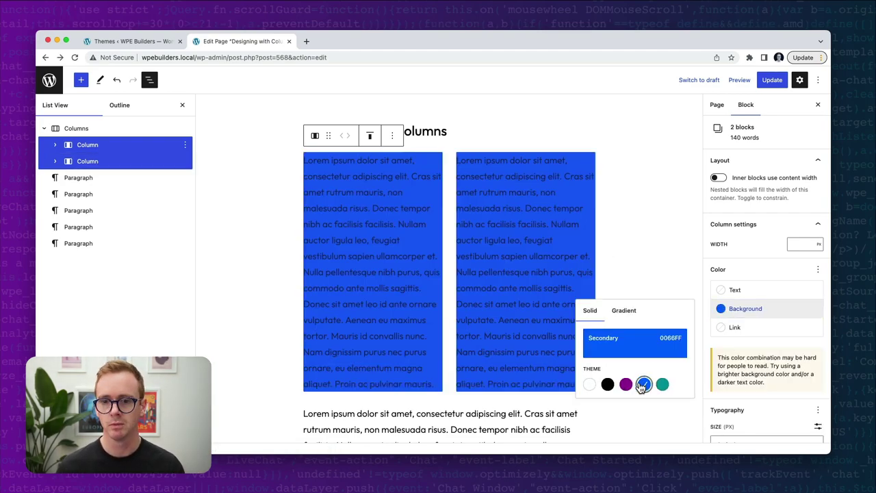
left_click(724, 293)
left_click(589, 344)
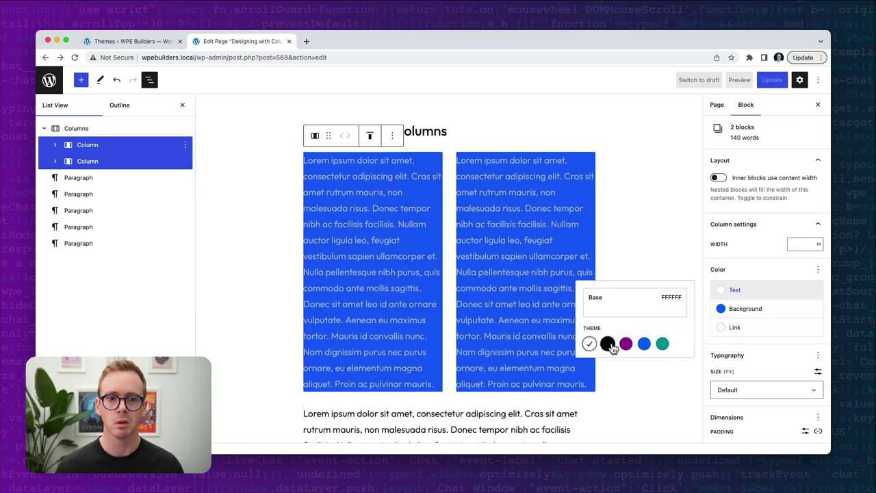
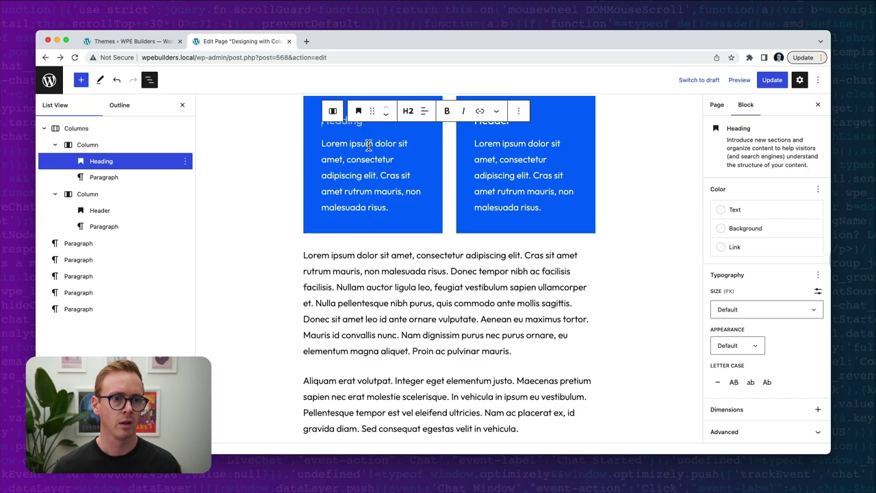
Add a button labelled "Click Here" below the paragraph in the second column.
scroll(520, 232, "up", 2)
left_click(552, 266)
left_click(550, 264)
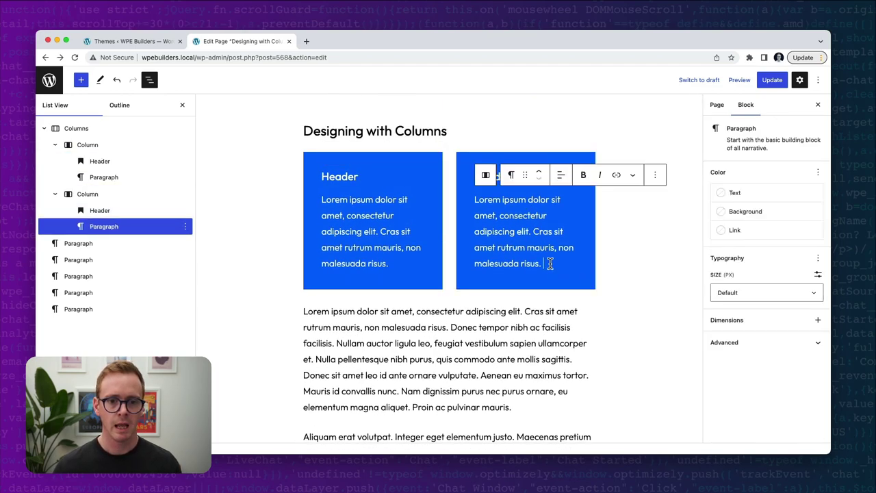
key("Return")
type("/but")
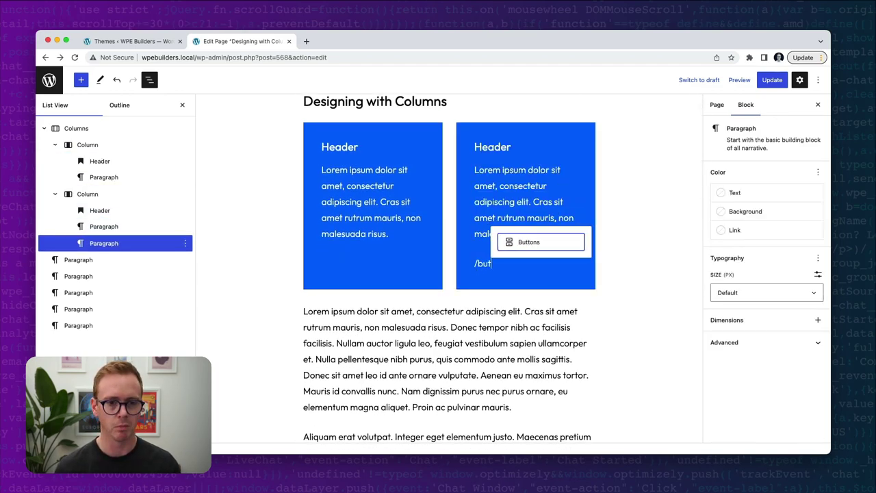
key("Return")
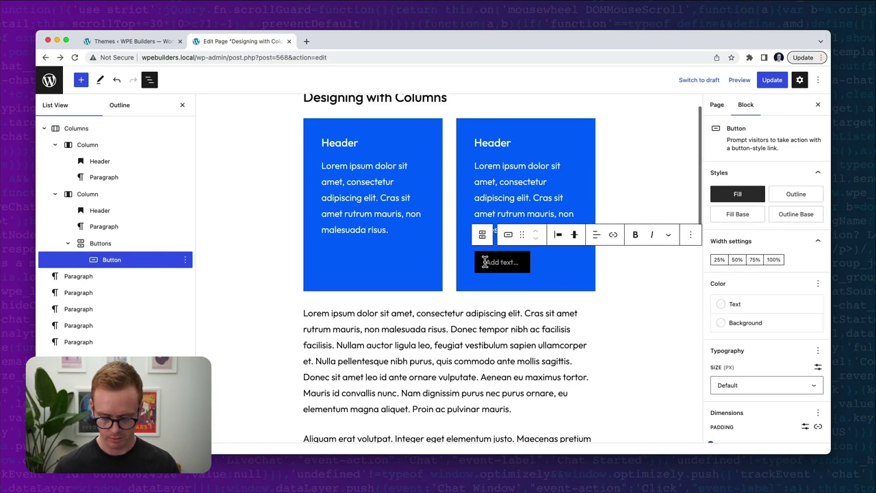
type("Click Here")
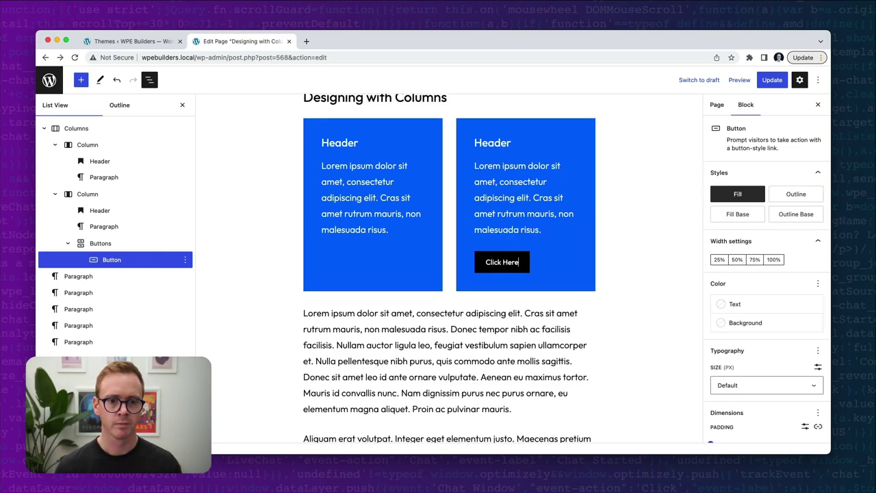
Duplicate the column containing the button and remove the first column that has no button.
left_click(571, 145)
scroll(602, 185, "up", 2)
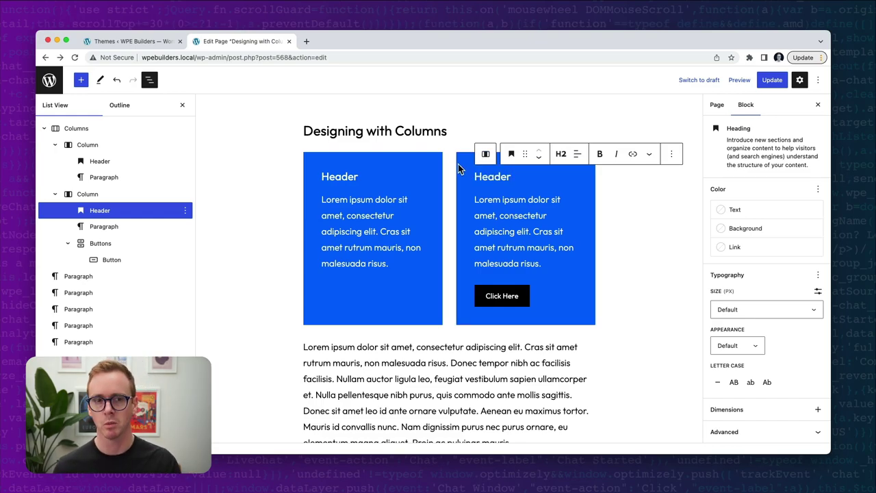
left_click(459, 163)
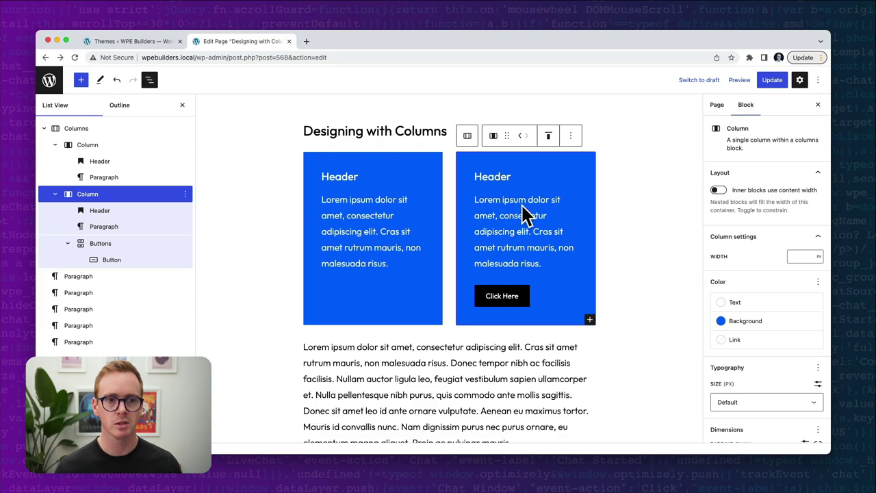
left_click(570, 135)
left_click(583, 213)
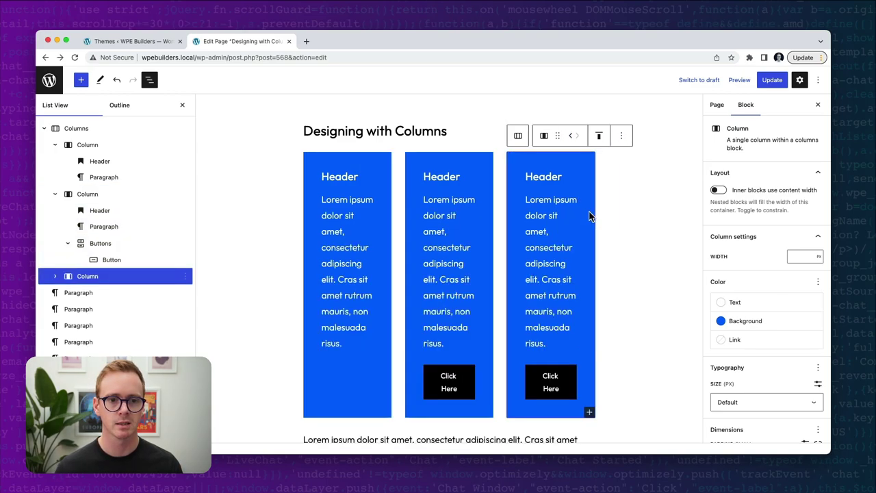
left_click(353, 163)
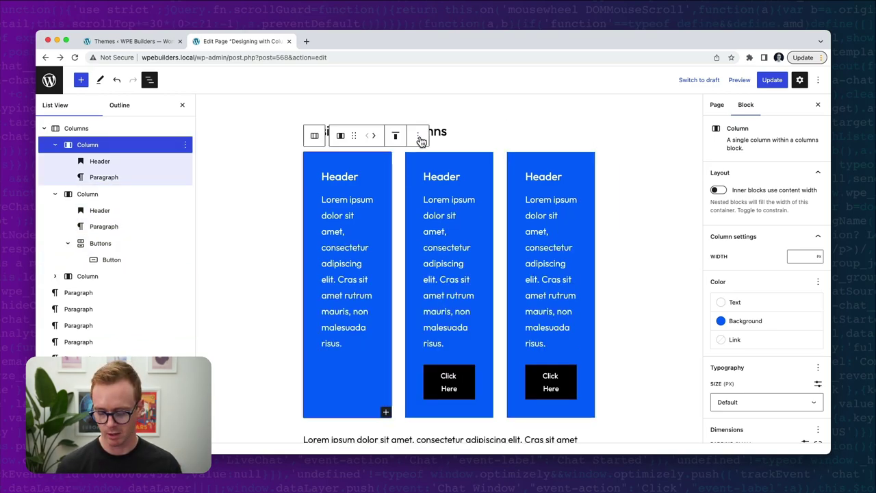
key("ctrl+alt+z")
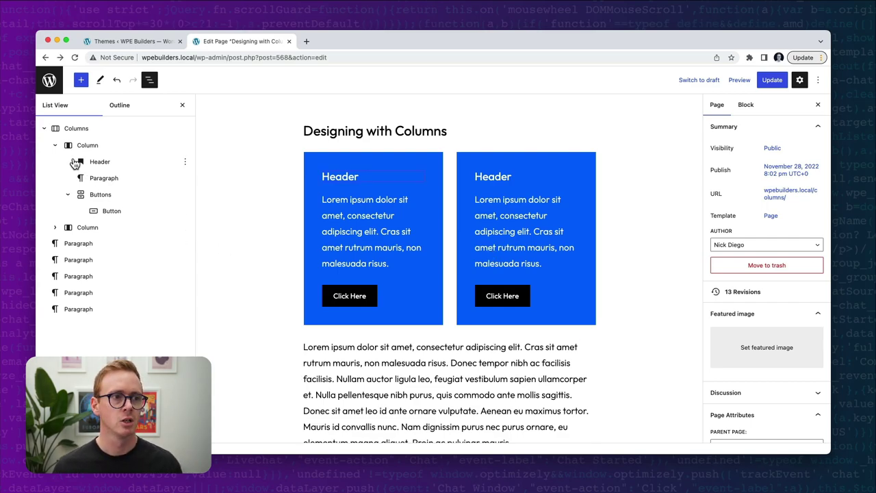
left_click(54, 145)
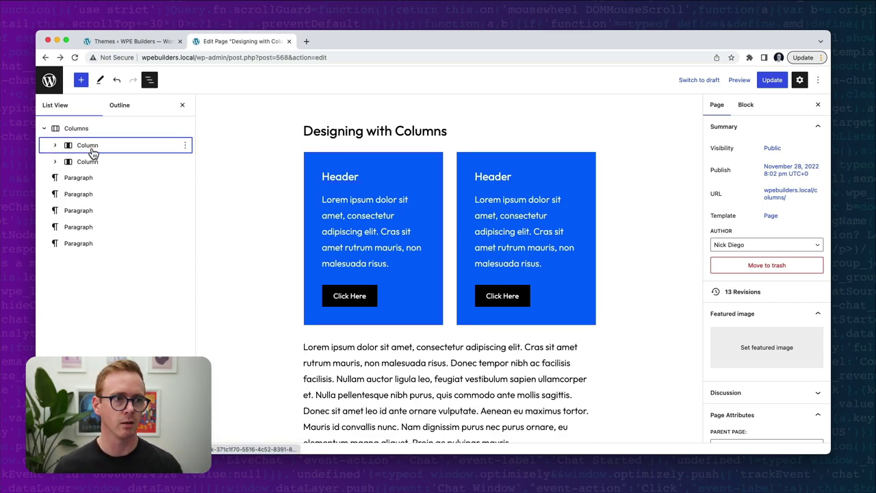
left_click(90, 146)
left_click(95, 163, "shift")
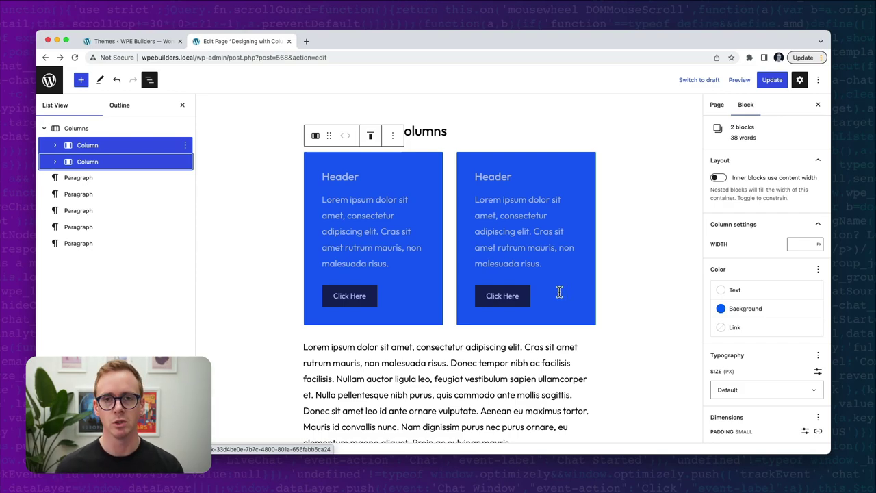
left_click(502, 295)
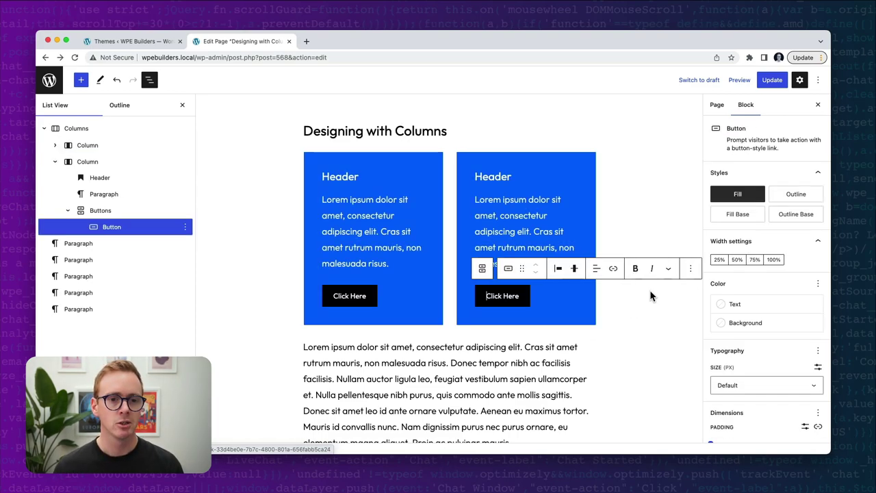
left_click(341, 161)
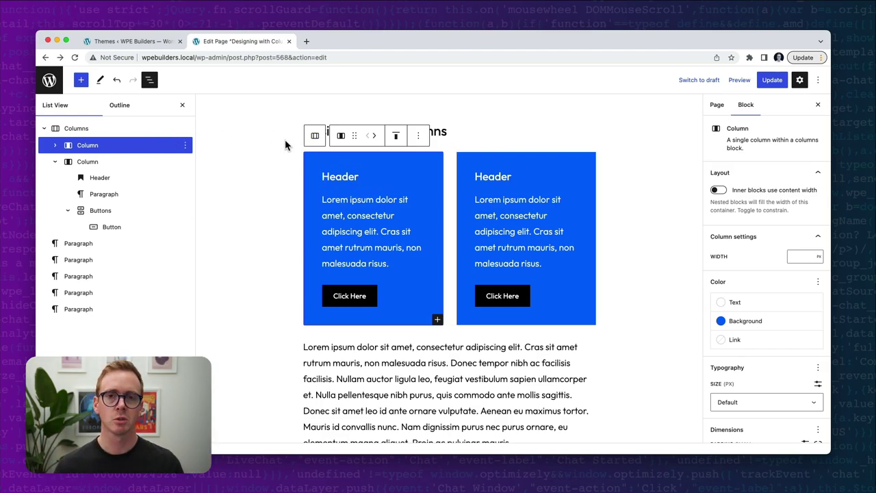
Set the alignment of the parent Columns block to Wide width.
left_click(149, 129)
left_click(365, 136)
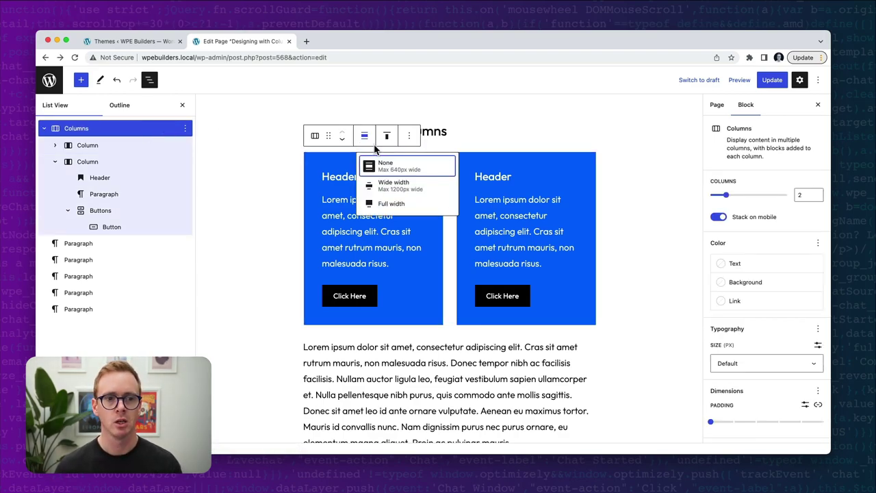
left_click(385, 181)
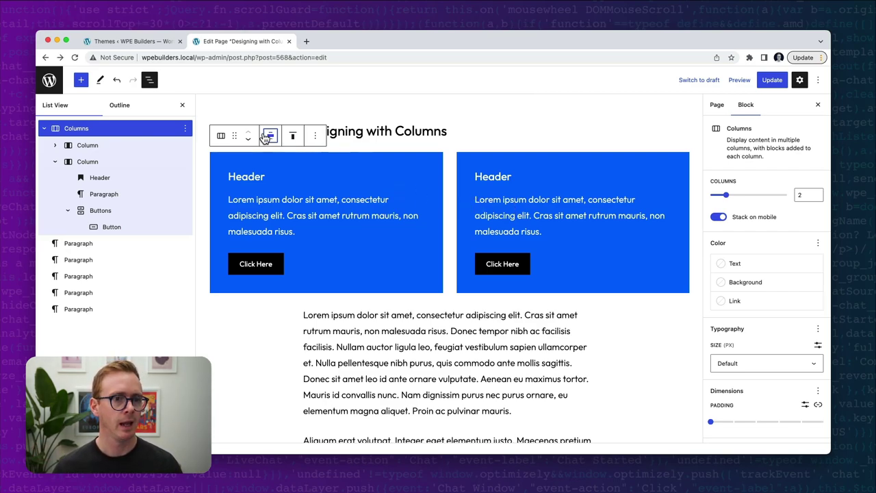
Add a copy of the lorem ipsum paragraph below the existing paragraph in the second column.
left_click(295, 136)
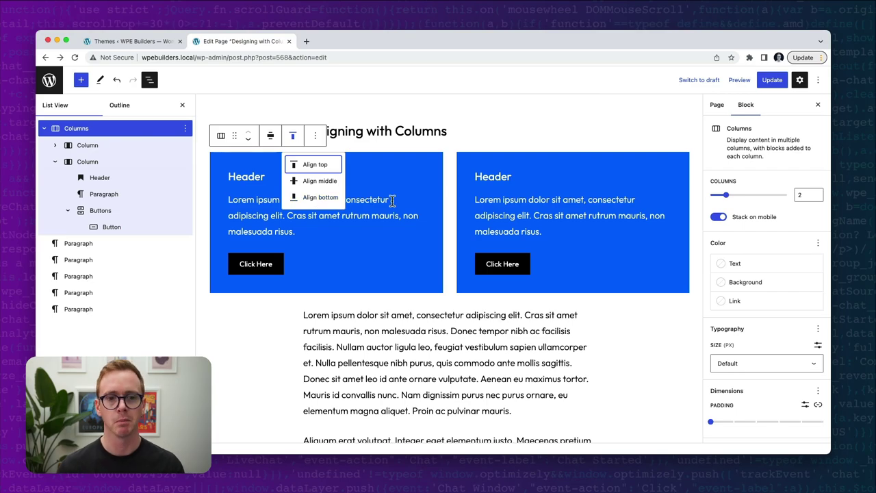
triple_click(520, 209)
key("super+c")
left_click(558, 233)
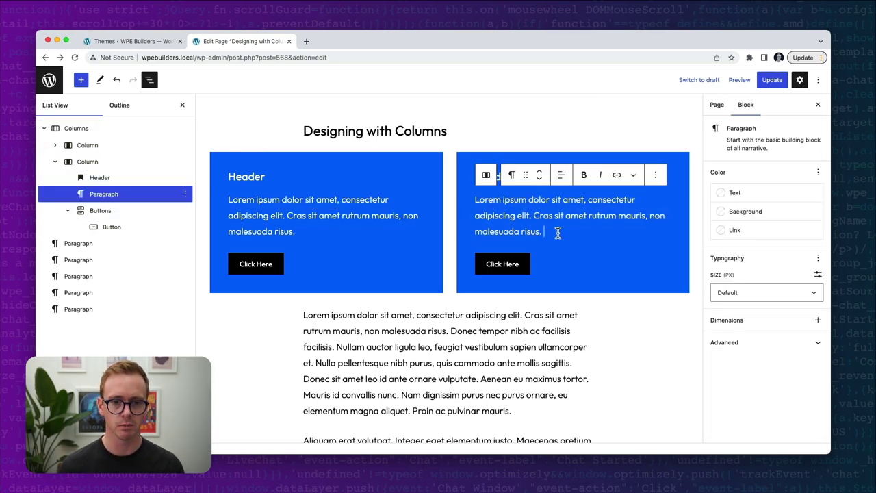
key("Return")
key("super+v")
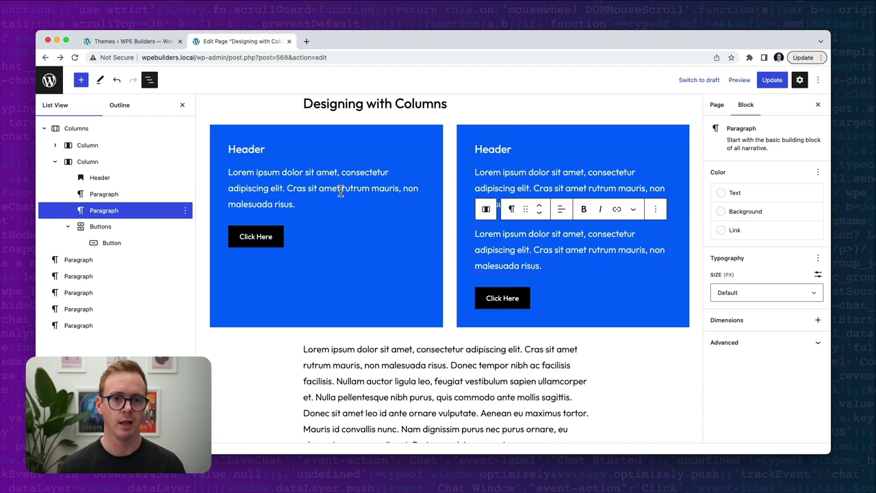
Try middle vertical alignment on the parent Columns block and set it to Align bottom.
left_click(89, 131)
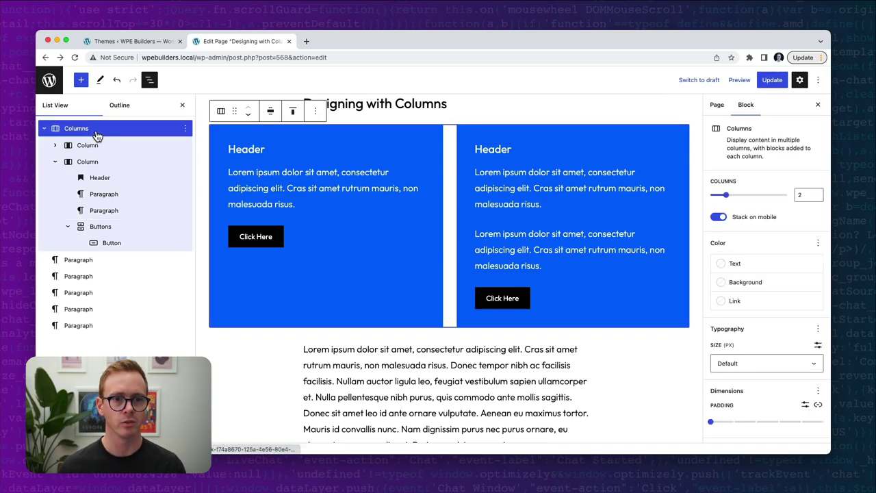
left_click(292, 110)
left_click(312, 159)
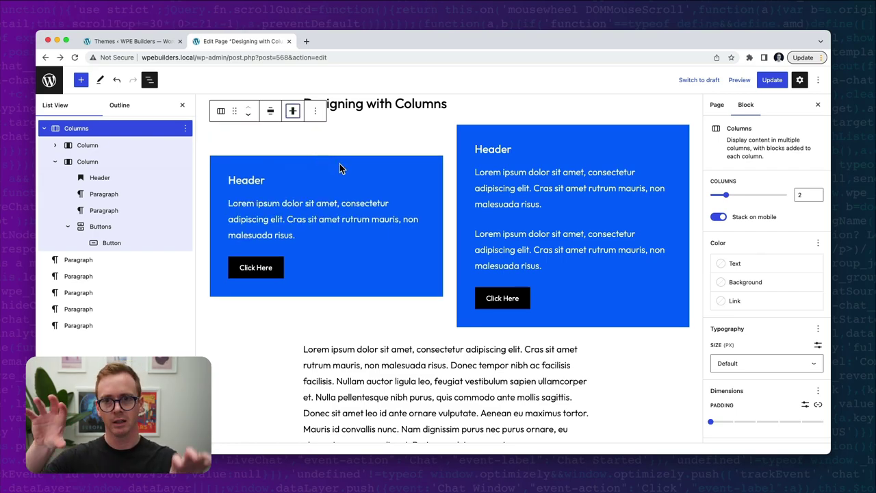
left_click(292, 110)
left_click(299, 174)
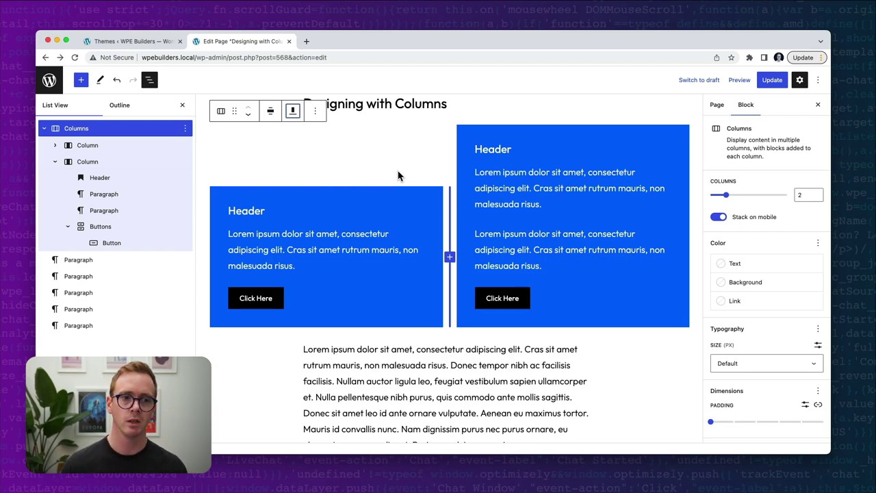
Remove the header, paragraph and buttons blocks from the first column.
left_click(228, 200)
left_click(325, 171)
left_click(260, 194)
left_click(94, 178)
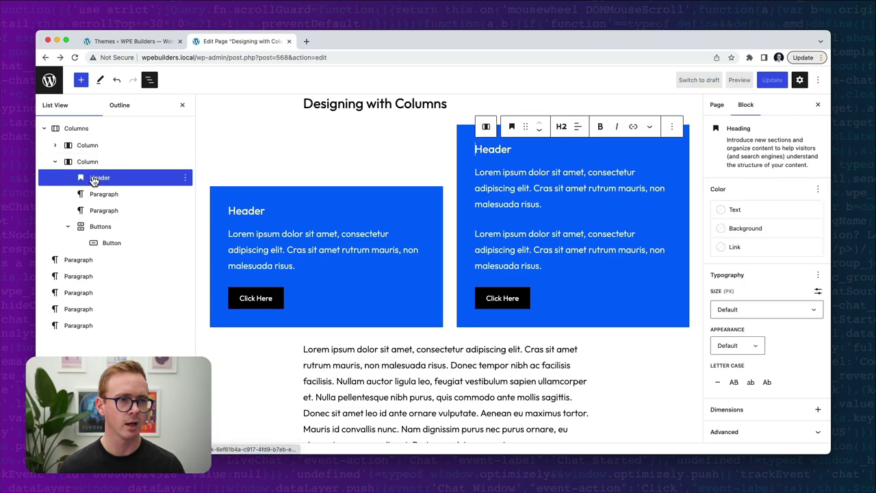
left_click(94, 146)
left_click(55, 145)
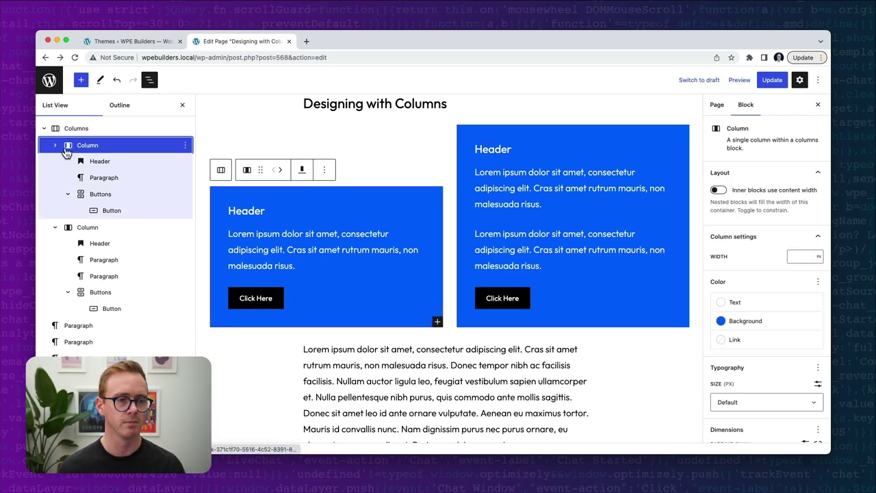
left_click(99, 162)
left_click(107, 195, "shift")
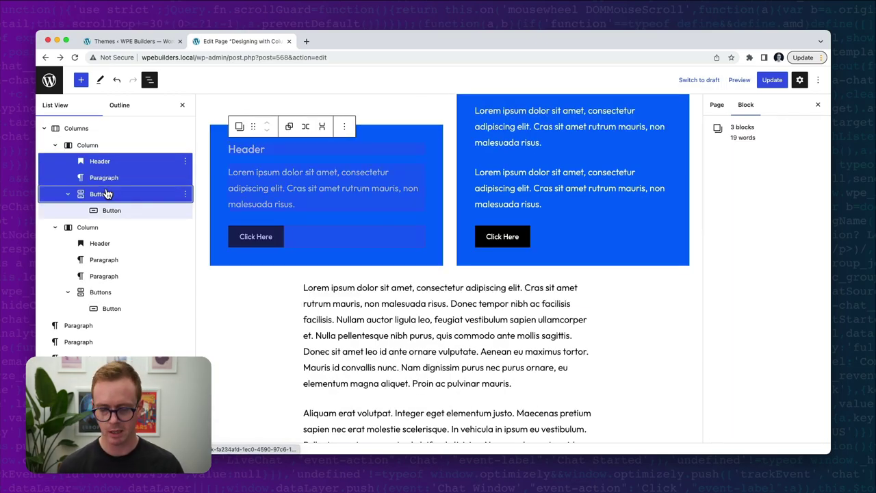
left_click(345, 126)
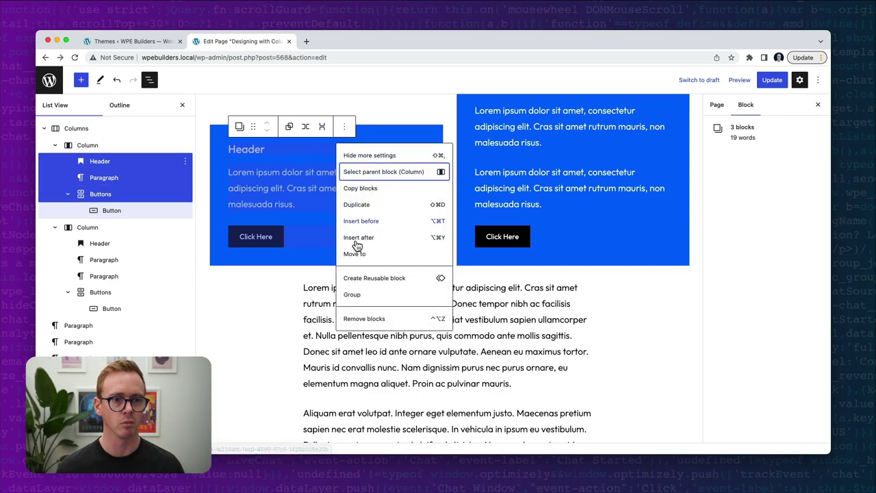
left_click(360, 318)
Insert an Image block in the empty first column using ESP_014353_1685_desktop.jpg from the media library.
scroll(326, 204, "up", 2)
left_click(328, 219)
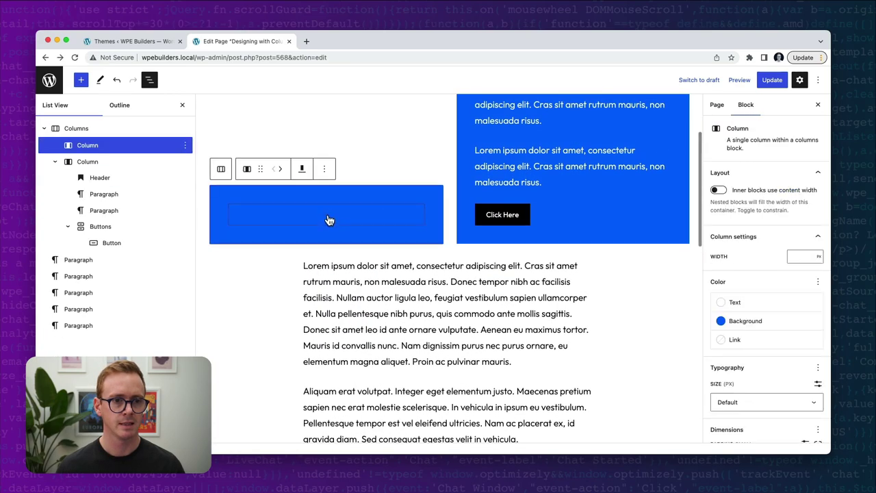
left_click(329, 220)
type("image")
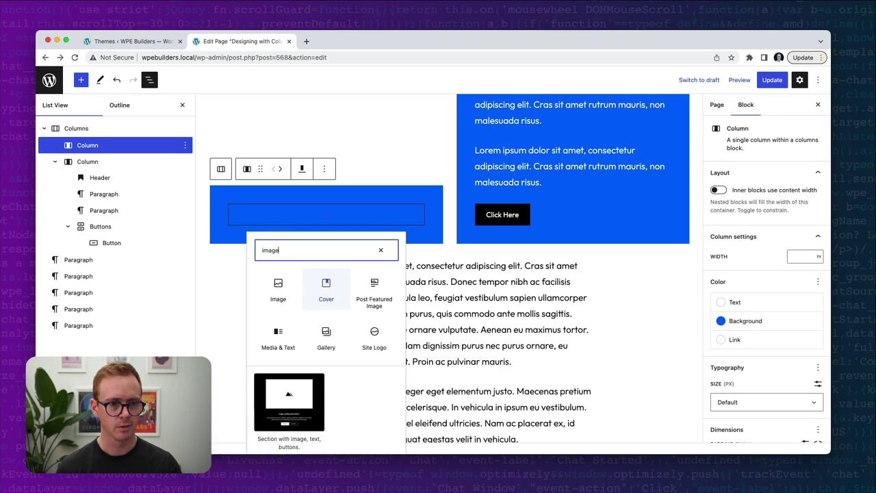
left_click(277, 287)
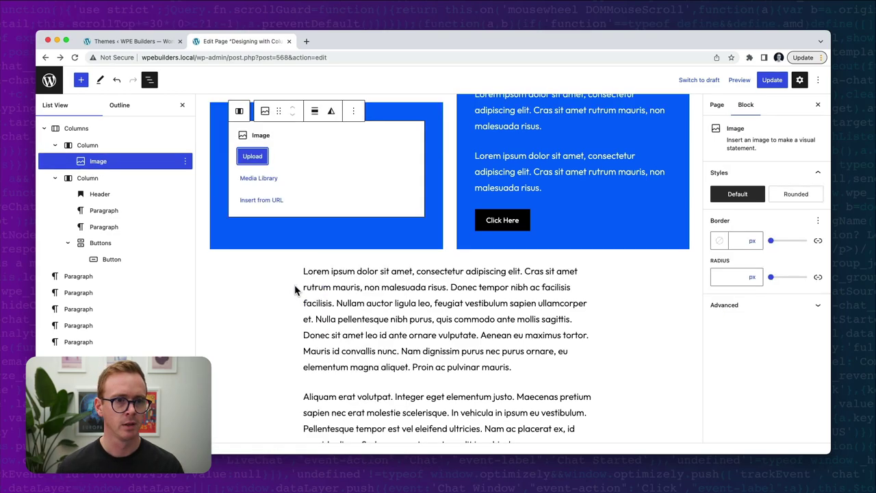
left_click(257, 179)
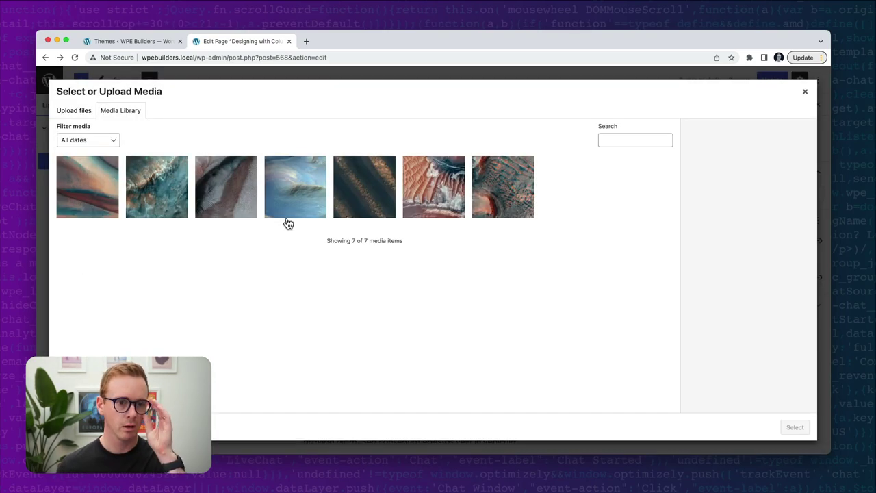
left_click(441, 186)
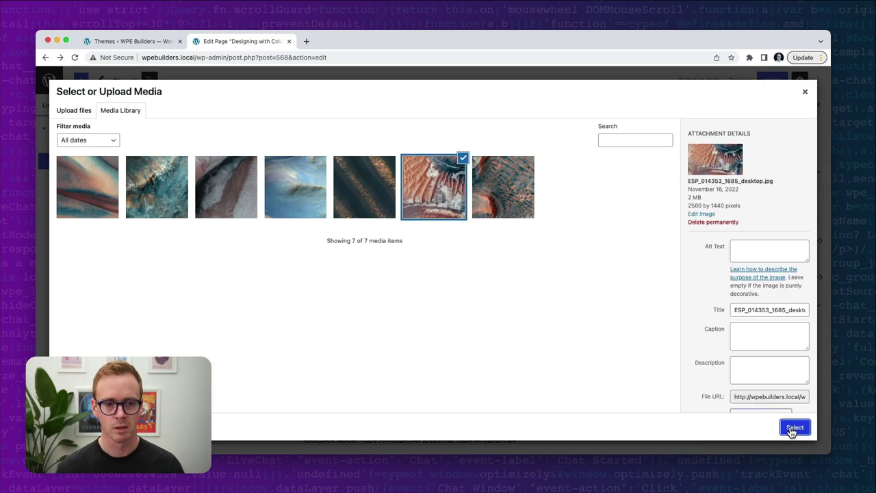
left_click(794, 428)
scroll(586, 308, "up", 2)
Reset all padding and colour settings of the column that holds the image.
left_click(213, 204)
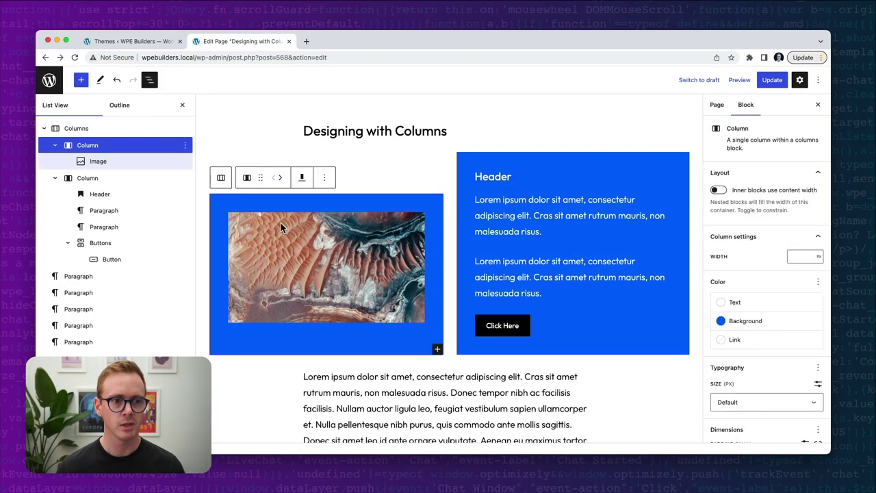
scroll(780, 369, "down", 3)
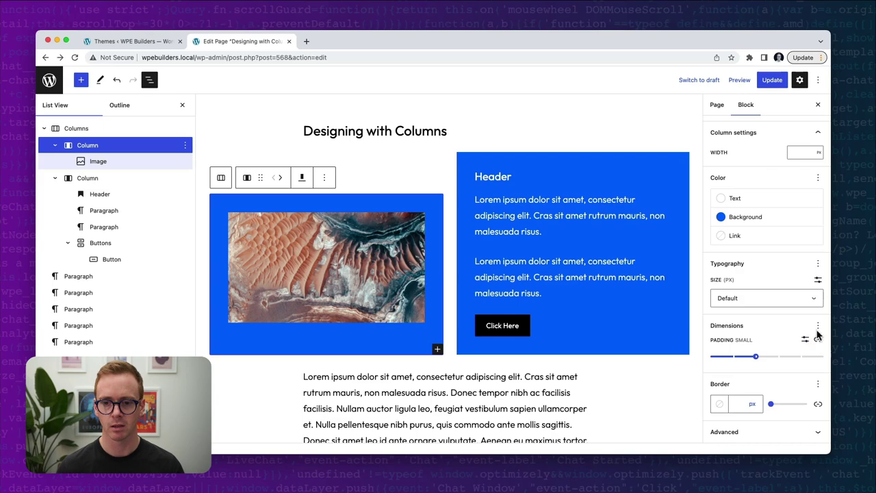
left_click(817, 326)
left_click(752, 426)
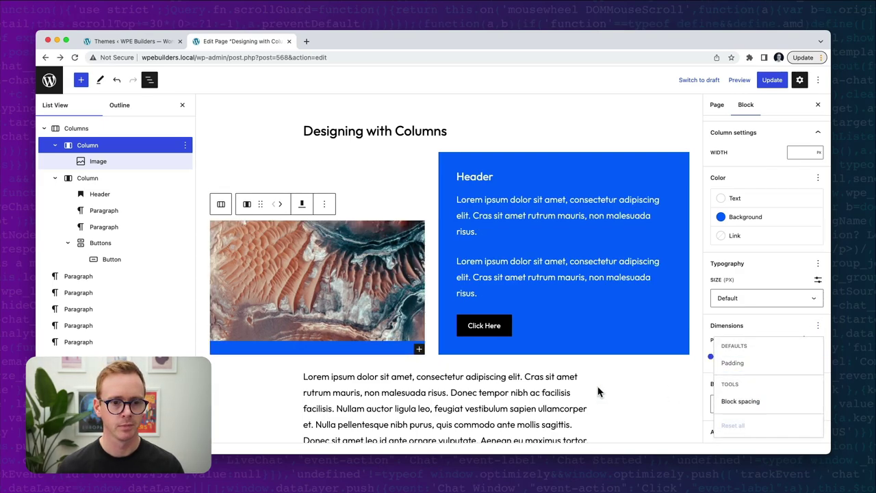
left_click(818, 179)
left_click(731, 275)
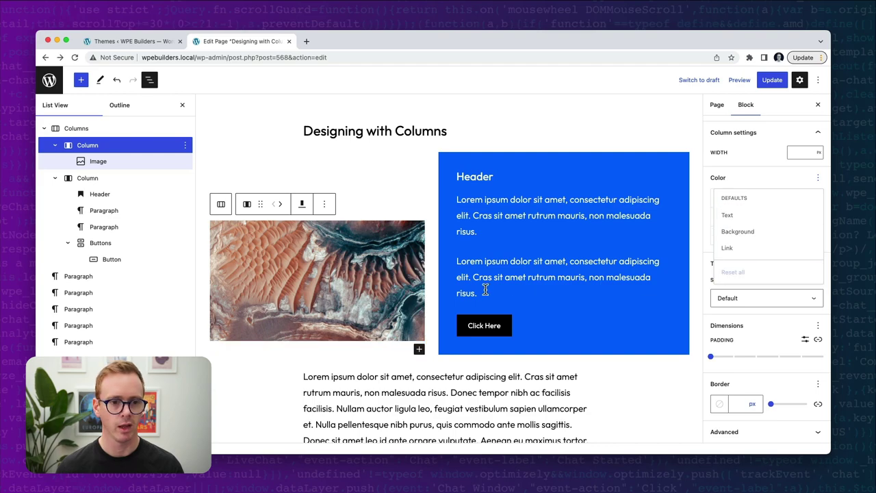
Try top vertical alignment on the image column and set it to Align middle.
left_click(554, 405)
scroll(385, 221, "down", 3)
scroll(329, 237, "up", 2)
left_click(331, 237)
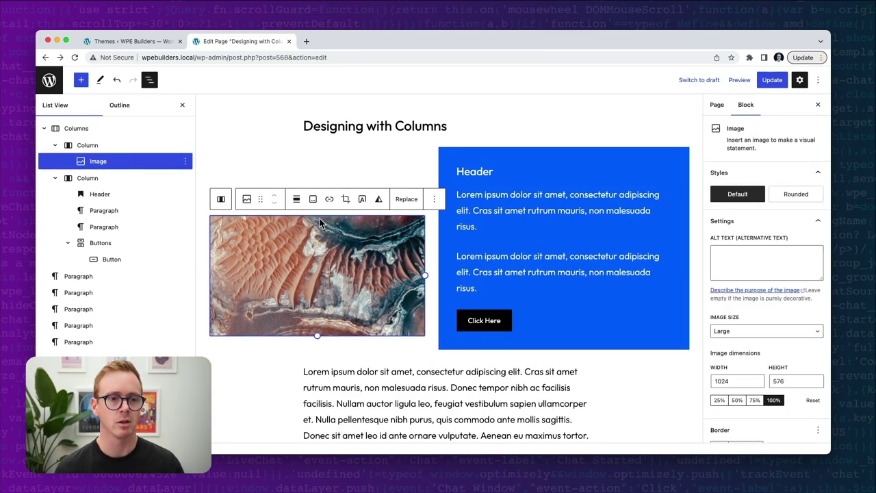
left_click(86, 145)
left_click(303, 199)
left_click(324, 229)
left_click(302, 131)
left_click(322, 181)
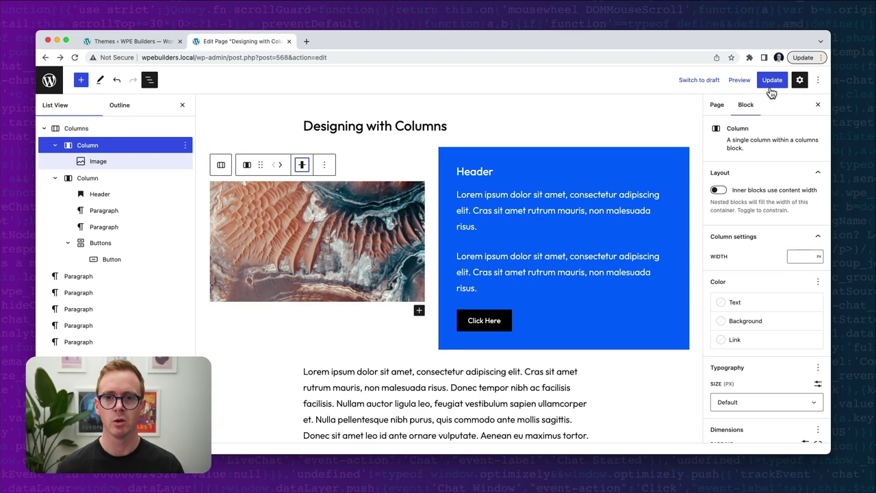
Preview the page in a new tab, return to the editor and inspect the blue column's padding settings.
left_click(740, 80)
left_click(660, 171)
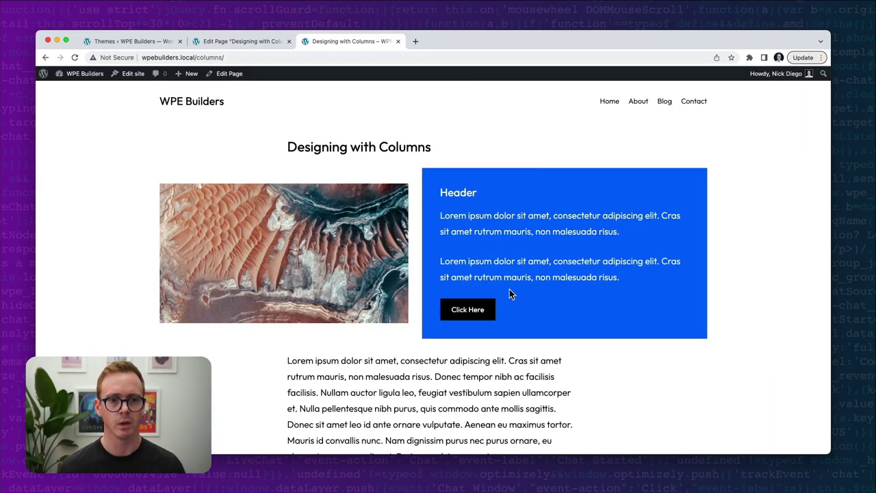
left_click(229, 43)
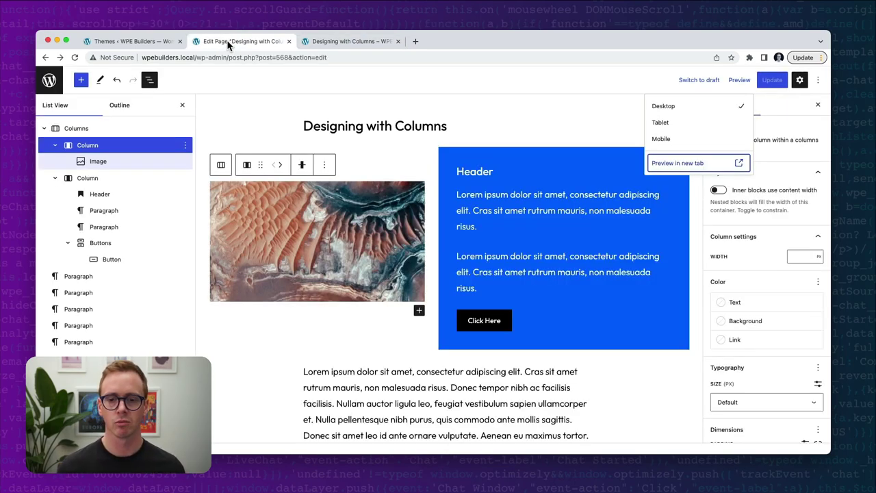
left_click(469, 163)
scroll(787, 334, "down", 3)
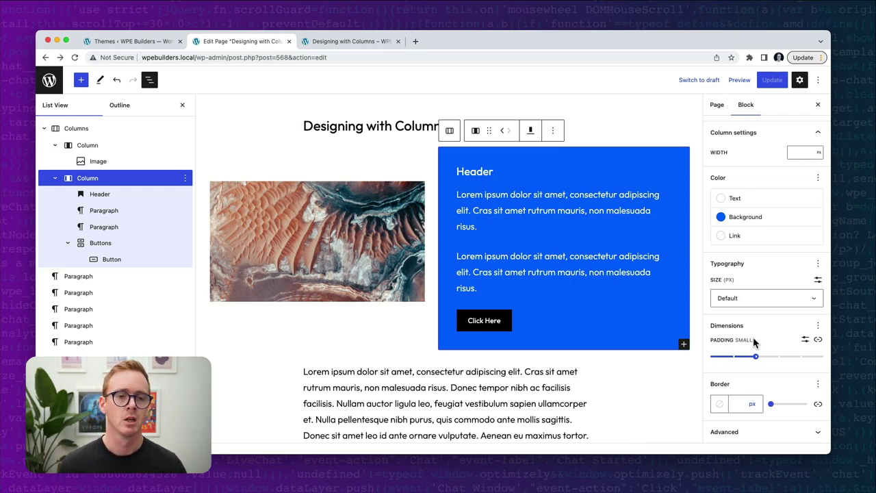
Remove the entire Columns block from the page.
left_click(79, 130)
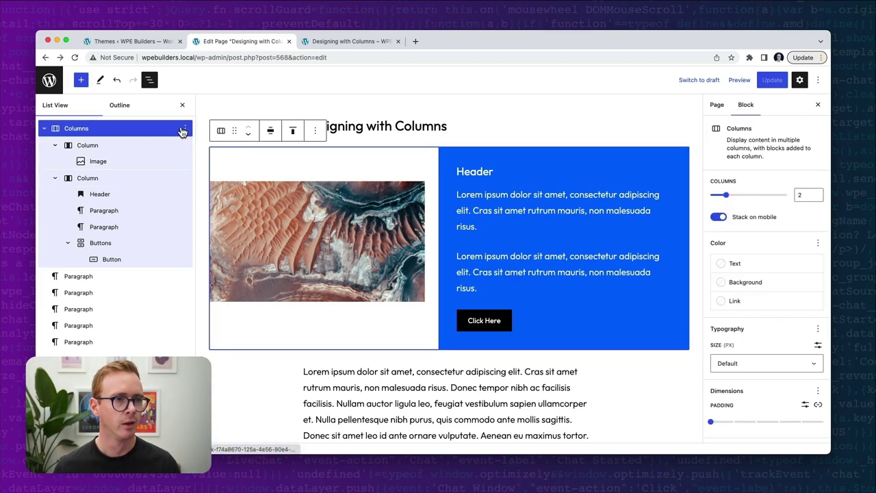
left_click(185, 130)
left_click(209, 314)
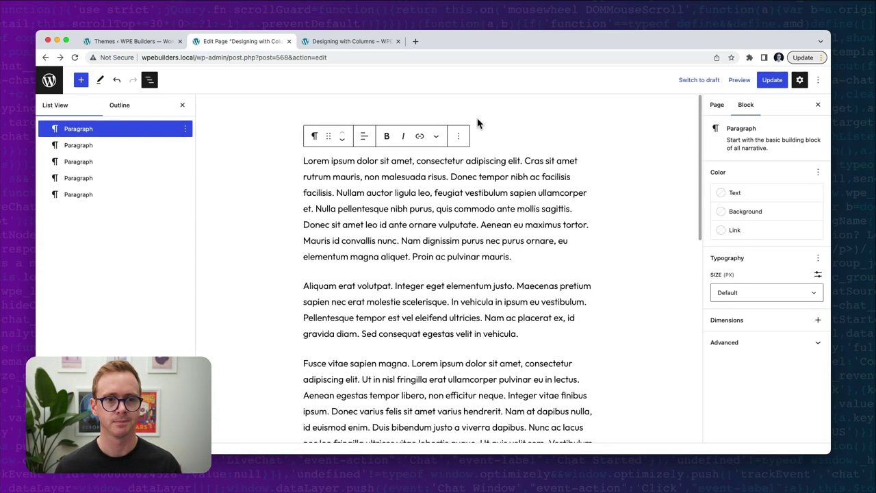
Insert a Media & Text block directly below the page title.
left_click(480, 131)
key("Return")
type("/")
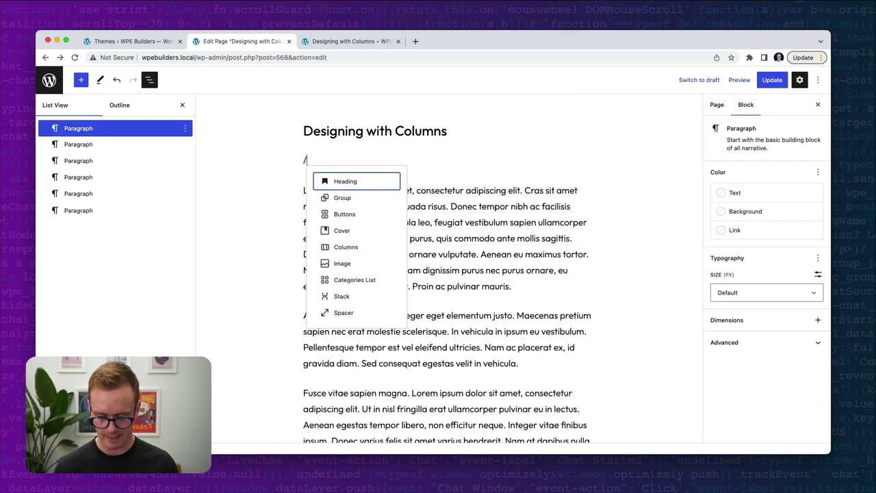
type("mde")
key("BackSpace")
key("BackSpace")
type("ed")
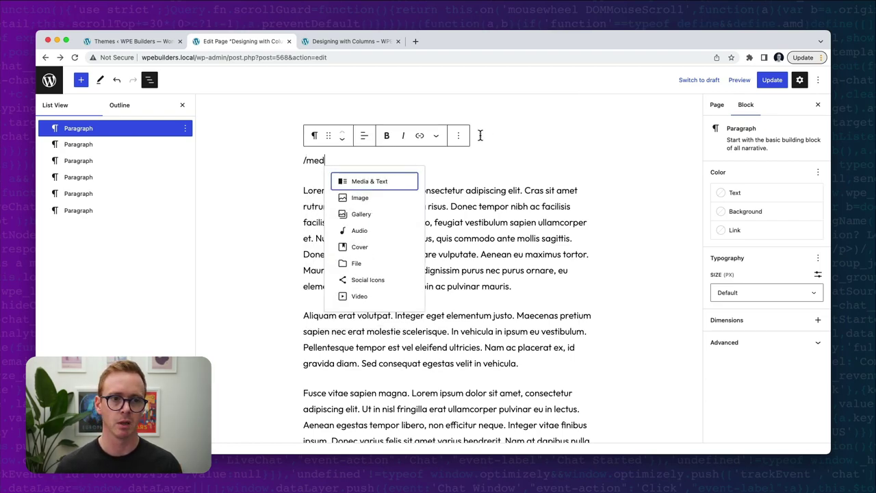
left_click(388, 184)
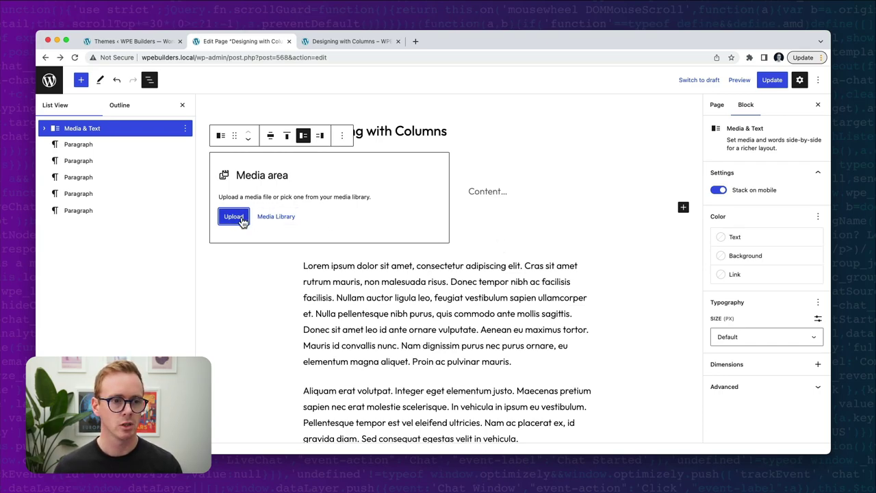
Fill the media area of the Media & Text block with ESP_014287_1685_desktop.jpg from the media library.
left_click(265, 219)
left_click(493, 197)
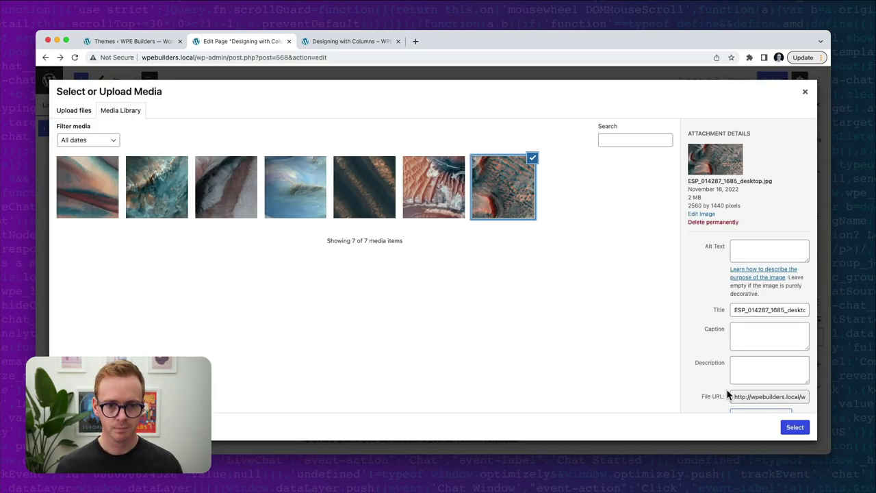
left_click(802, 427)
Copy the first page paragraph into the Media & Text content area and trim it to end at "vestibulum sapien ullamcorper et.".
triple_click(386, 325)
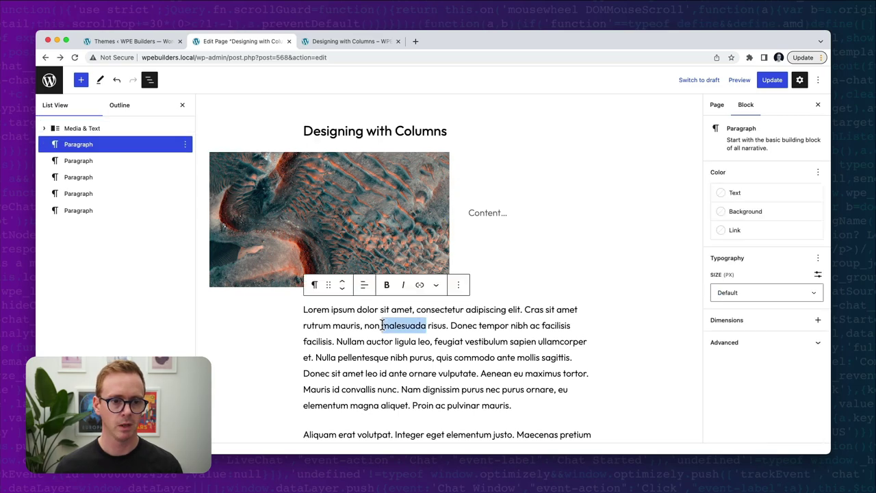
type("Lorem ipsum dolor sit amet, consectetur adipiscing elit. Cras sit amet rutrum mauris, non malesuada risus. Donec tempor nibh ac facilisis facilisis. Nullam auctor ligula leo, feugiat vestibulum sapien ullamcorper et. Nulla pellentesque nibh purus, quis commodo ante mollis sagittis. Donec sit amet leo id ante ornare vulputate. Aenean eu maximus tortor. Mauris id convallis nunc. Nam dignissim purus nec purus ornare, eu elementum magna aliquet. Proin ac pulvinar mauris.")
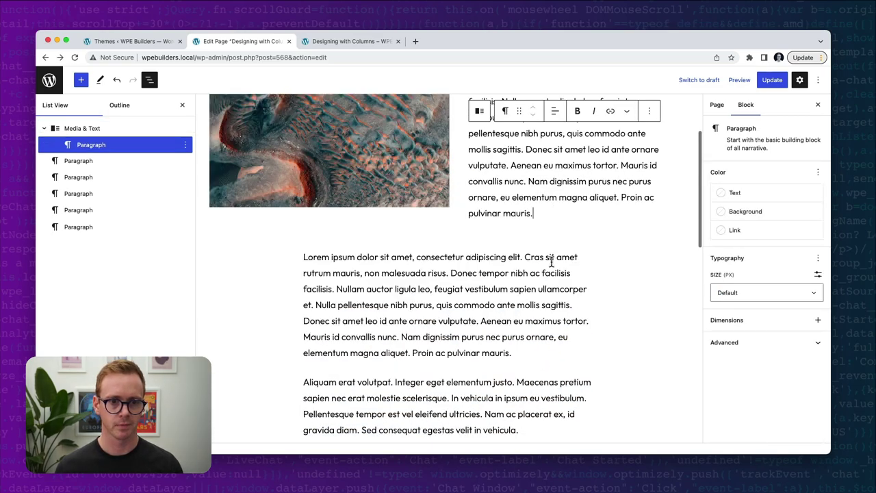
left_click_drag(532, 319, 606, 224)
key("BackSpace")
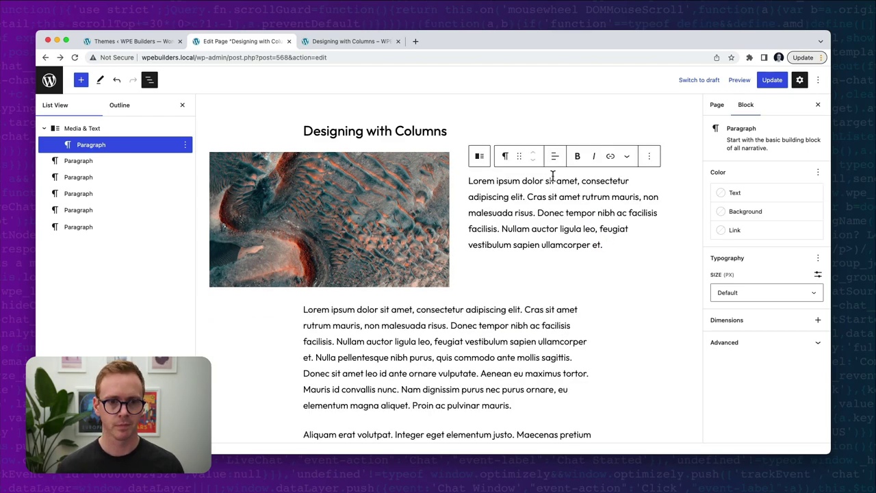
Insert a Heading block reading "Heading" above the paragraph in the Media & Text content area.
key("super+alt+t")
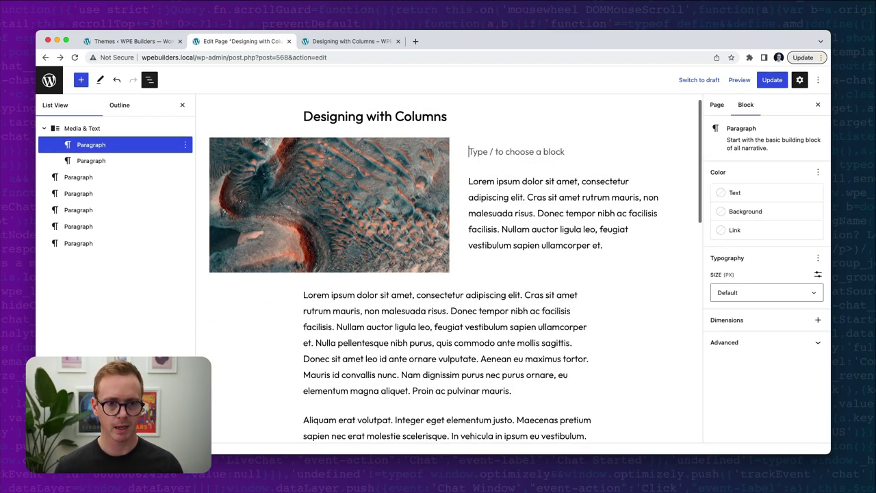
type("/H")
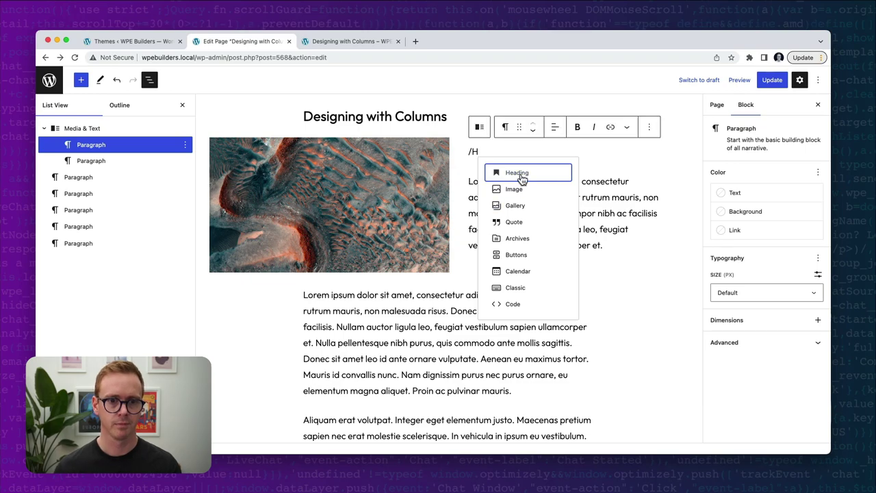
left_click(518, 173)
type("Heading")
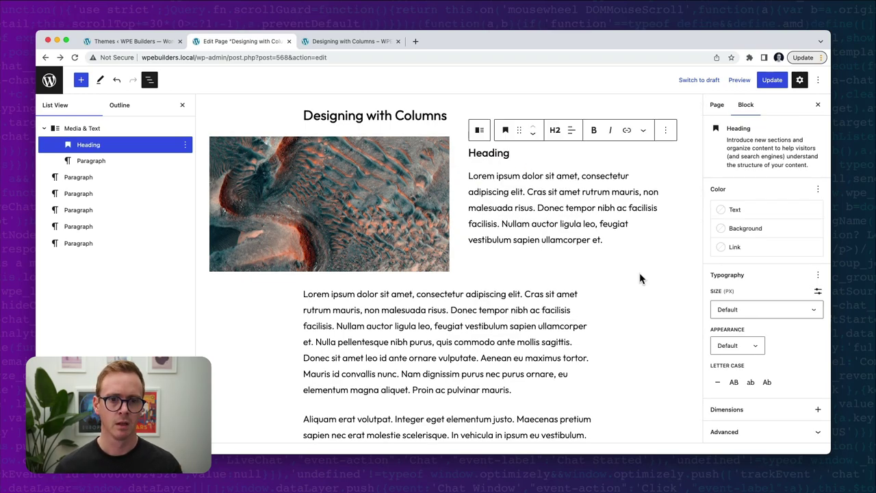
Add a Buttons block below the Media & Text paragraph with a button labelled "Click Here".
key("Return")
type("/")
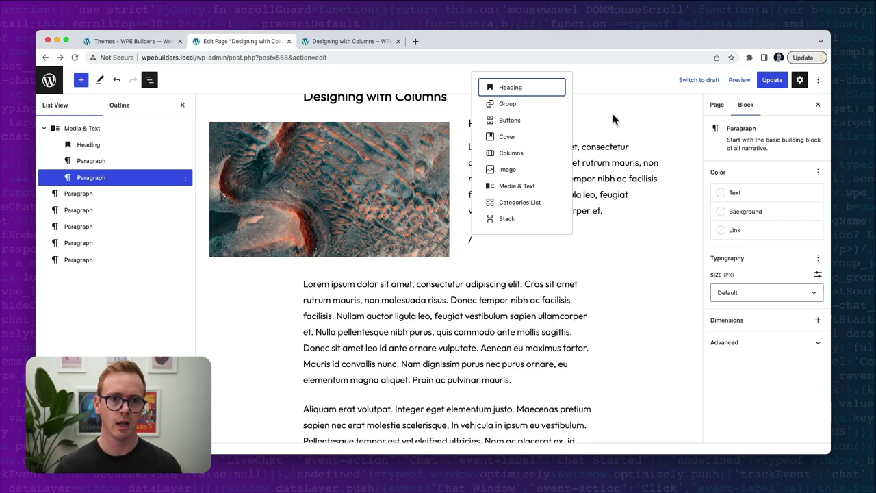
left_click(509, 119)
type("Click Here")
scroll(571, 297, "up", 1)
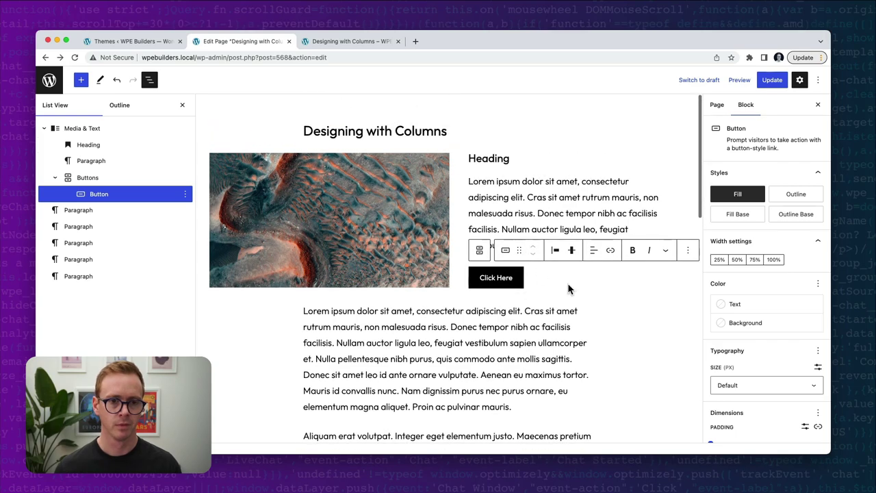
Shorten the Media & Text paragraph by removing everything from "Donec tempor nibh" up to its final period.
left_click(546, 202)
left_click_drag(603, 244, 538, 213)
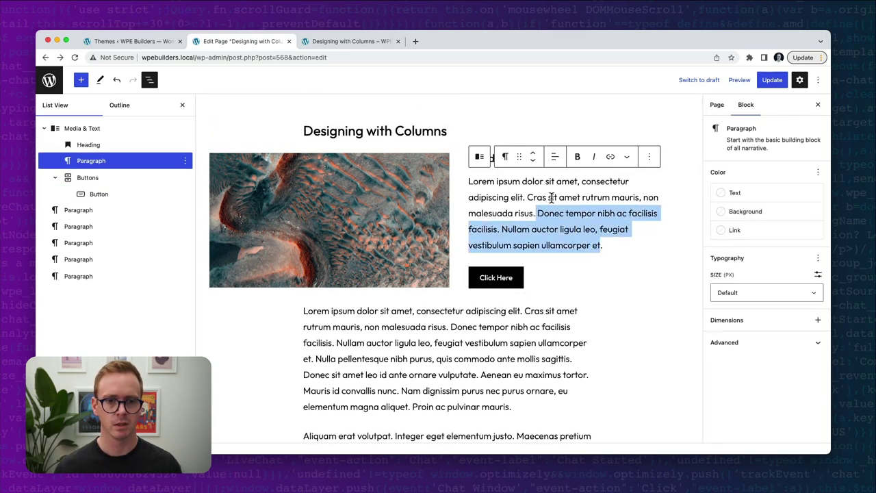
key("BackSpace")
left_click(596, 328)
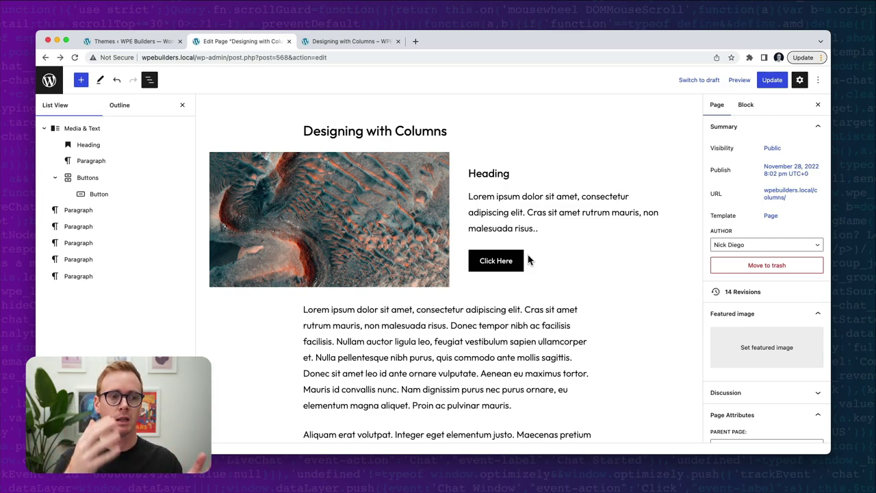
Try showing the media on the right and cropping the image to fill the column, and revert both settings.
left_click(96, 130)
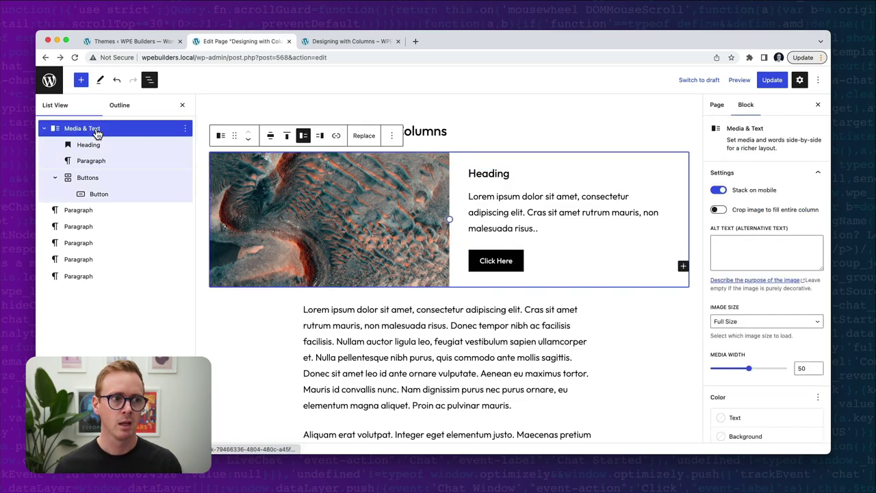
left_click(320, 136)
left_click(303, 136)
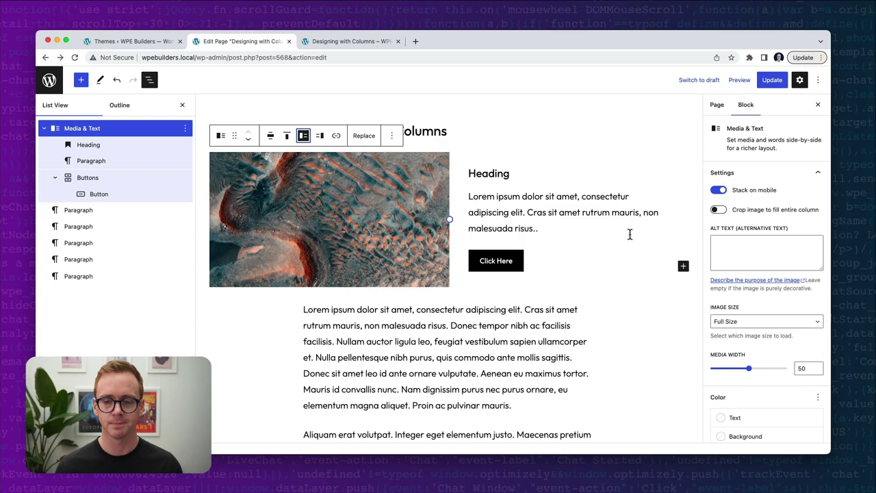
left_click(717, 211)
left_click(718, 212)
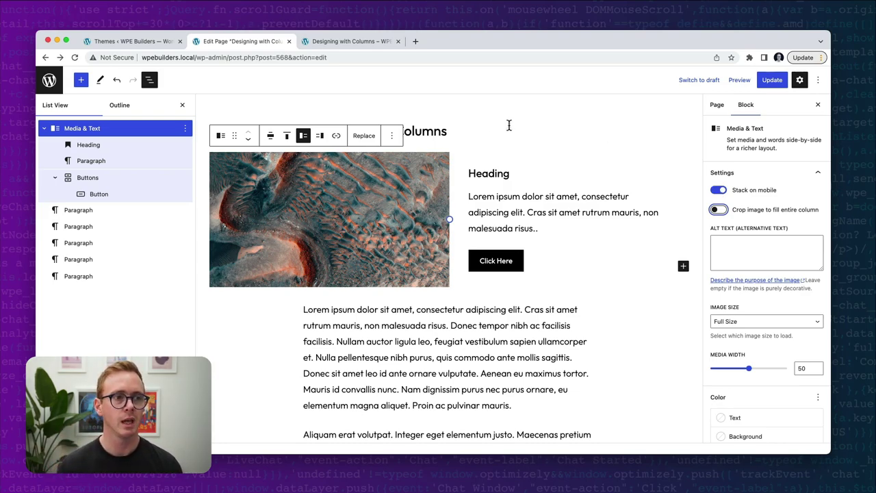
Narrow the image side of the Media & Text block to a media width of 49.
left_click(601, 168)
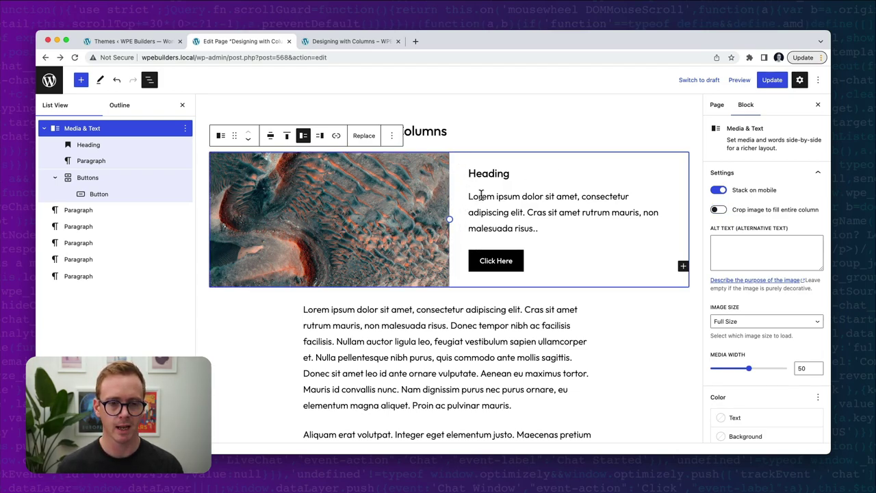
mouse_move(449, 219)
left_mouse_down()
mouse_move(464, 219)
mouse_move(434, 221)
mouse_move(444, 219)
left_mouse_up()
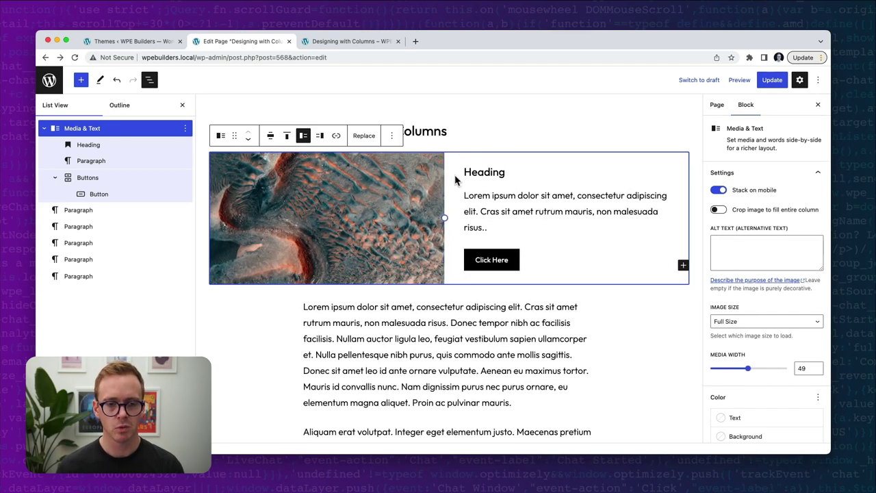
Give the whole Media & Text block the Secondary blue (0066FF) background and Base white (FFFFFF) text.
left_click(97, 132)
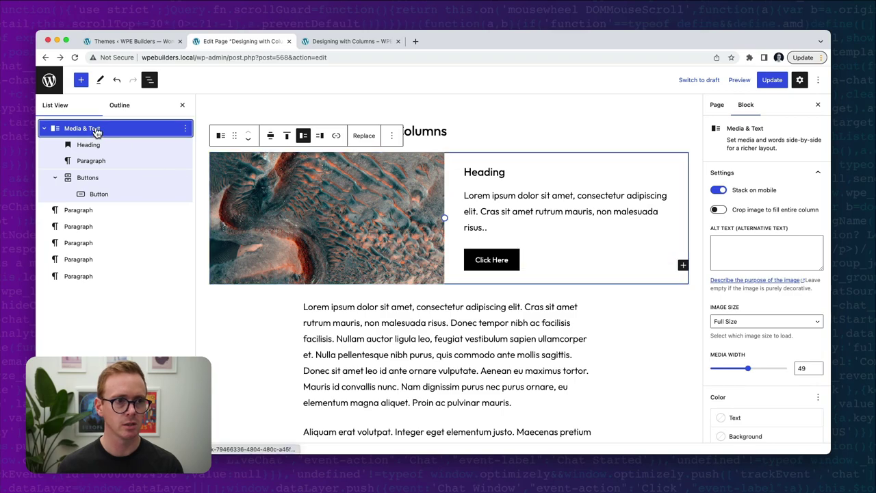
scroll(757, 289, "down", 4)
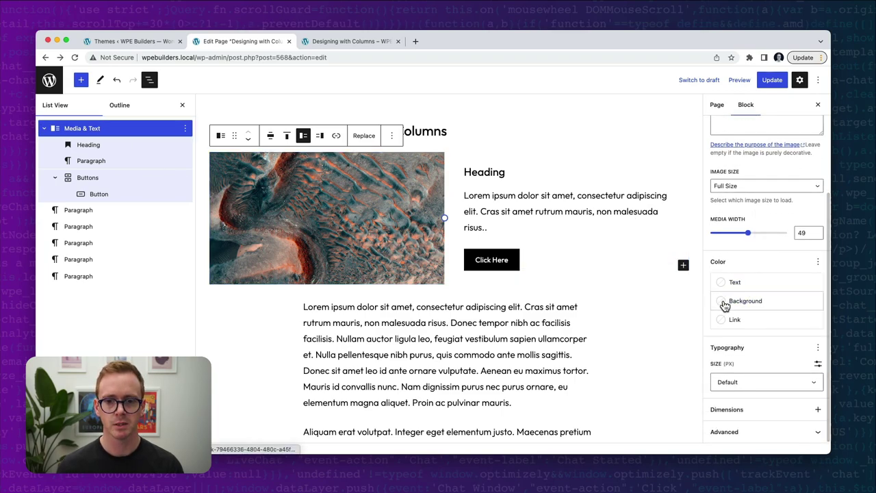
left_click(727, 305)
left_click(645, 376)
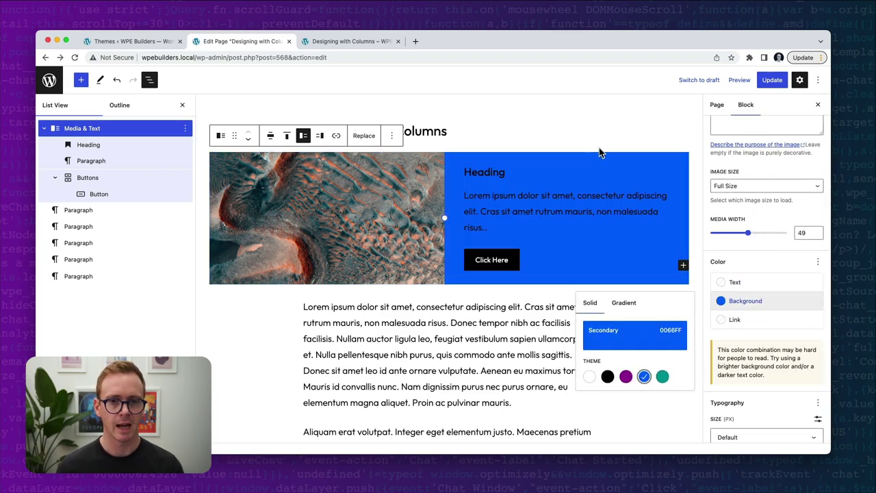
left_click(725, 286)
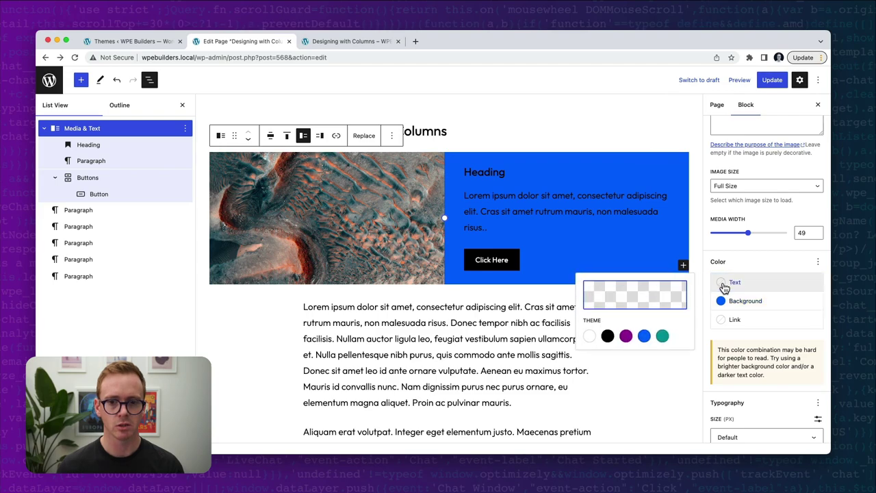
left_click(592, 336)
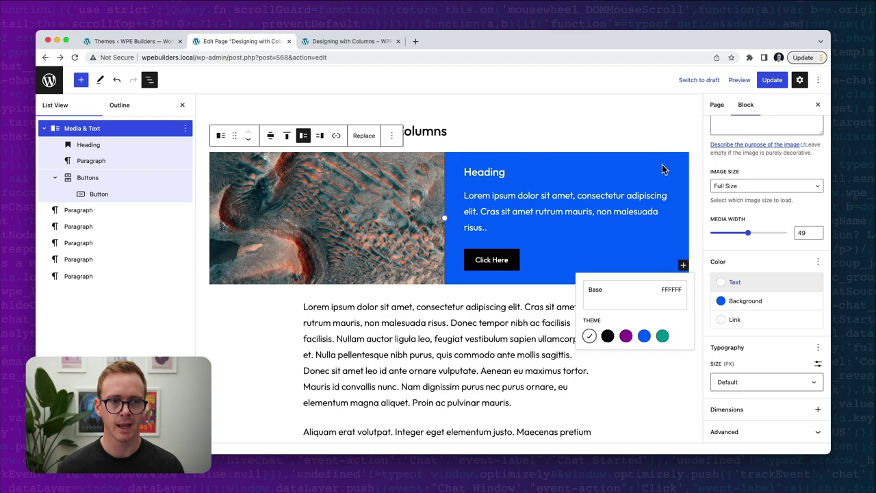
Enable the padding control for the Media & Text block and set its padding to Small.
left_click(817, 409)
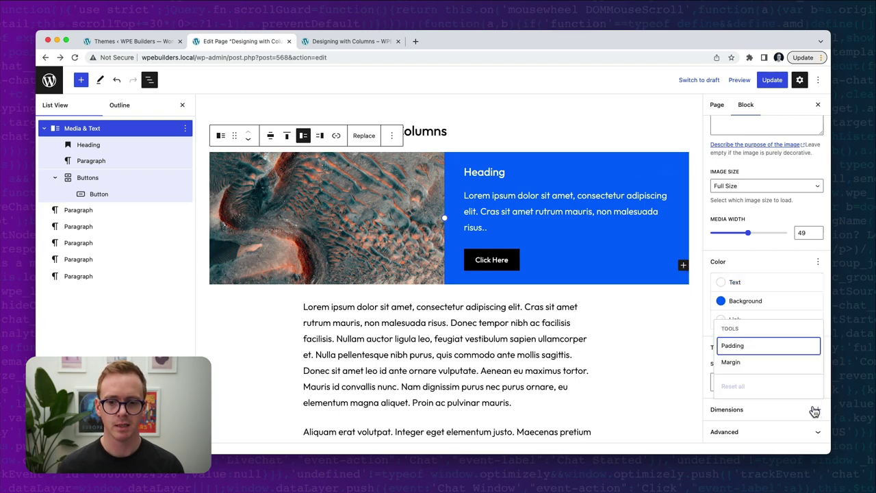
left_click(755, 347)
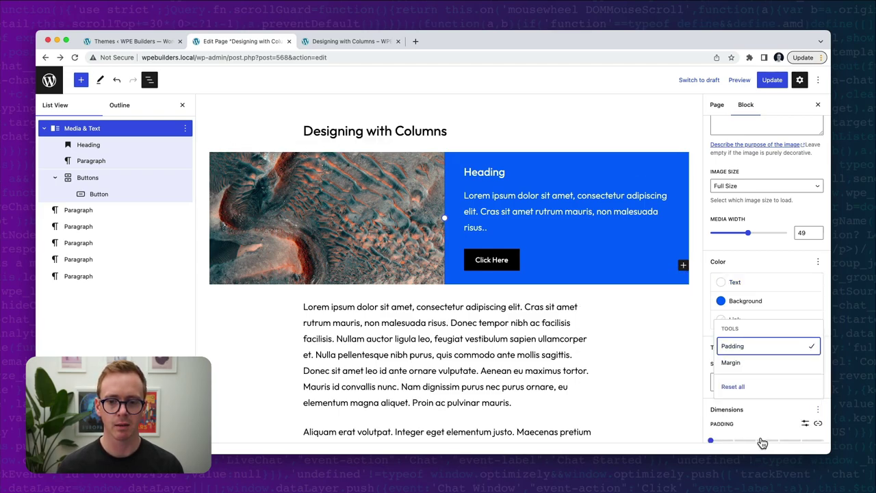
left_click(760, 441)
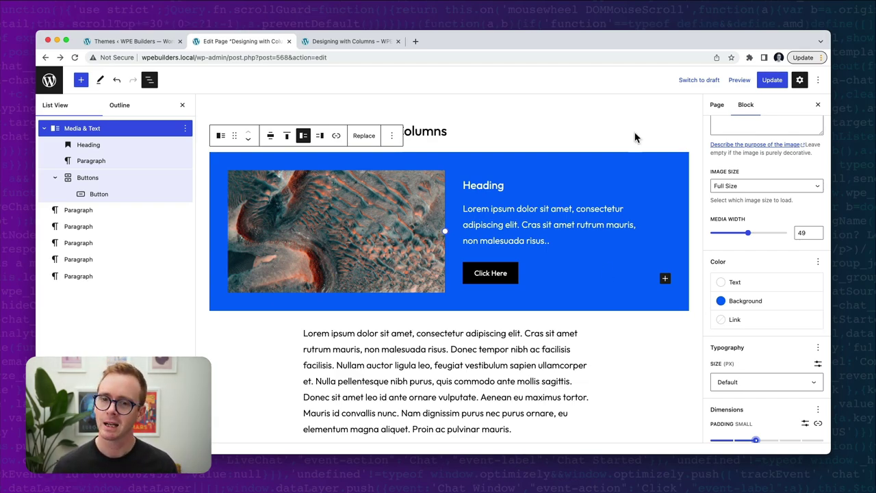
scroll(768, 188, "up", 5)
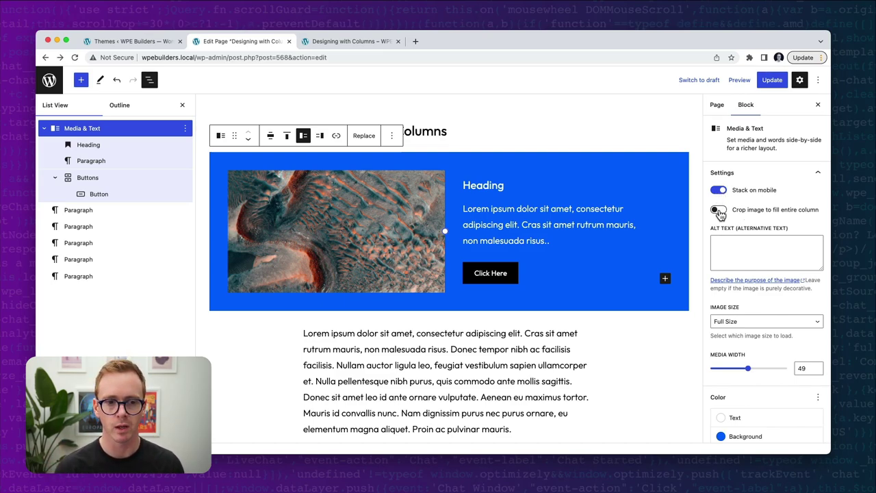
Insert a Columns block with the 33 / 66 variation between the Media & Text block and the first page paragraph.
left_click(449, 320)
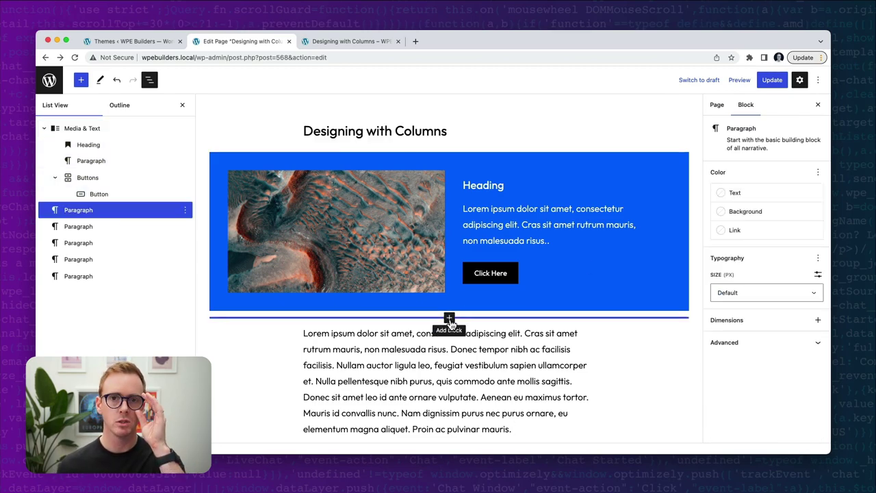
left_click(449, 319)
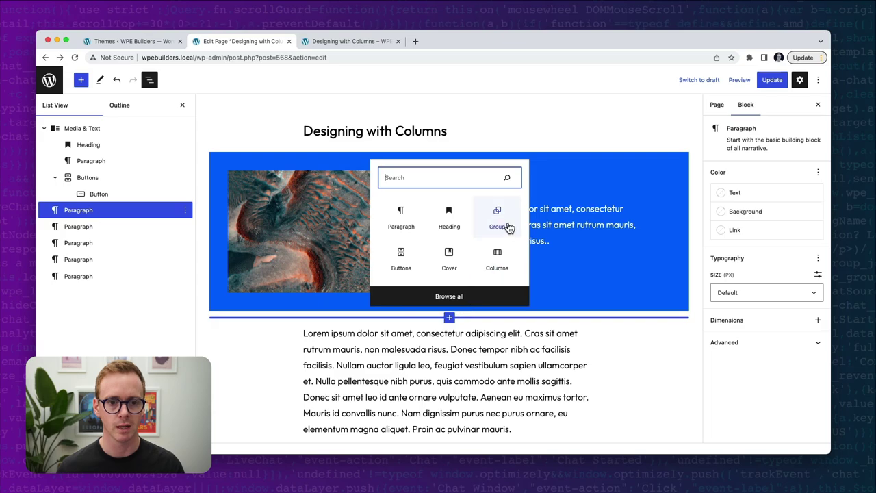
left_click(496, 267)
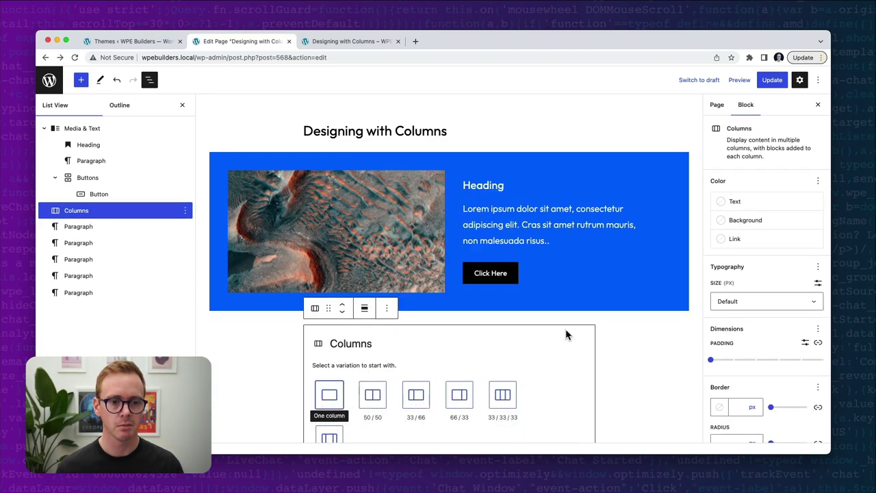
scroll(612, 370, "down", 2)
left_click(420, 337)
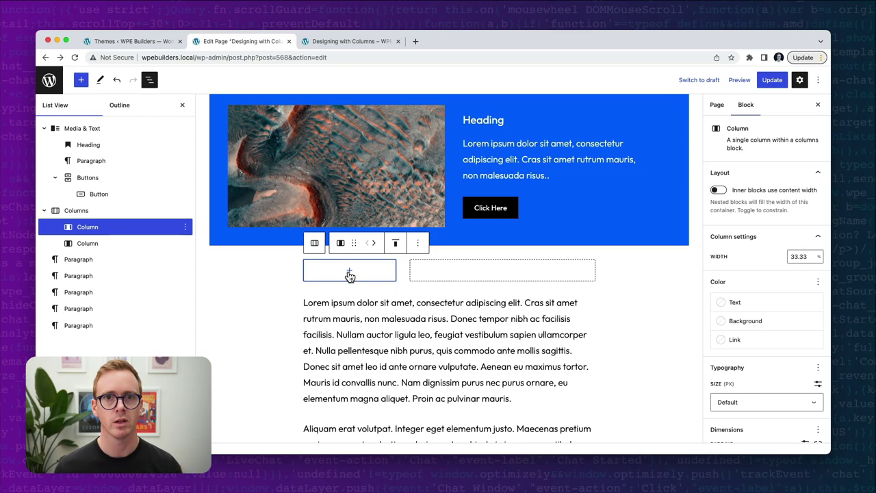
Add an Image block to the narrow 33.33% column using the same media library picture as the Media & Text block.
left_click(349, 272)
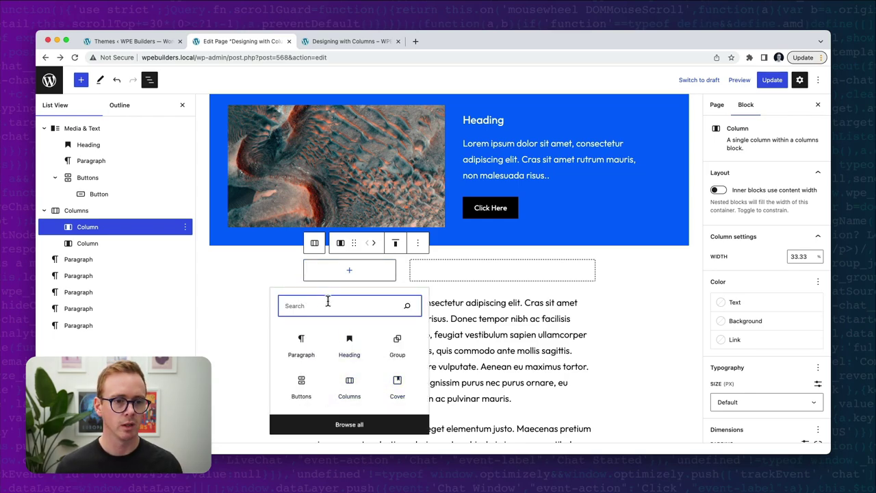
type("image")
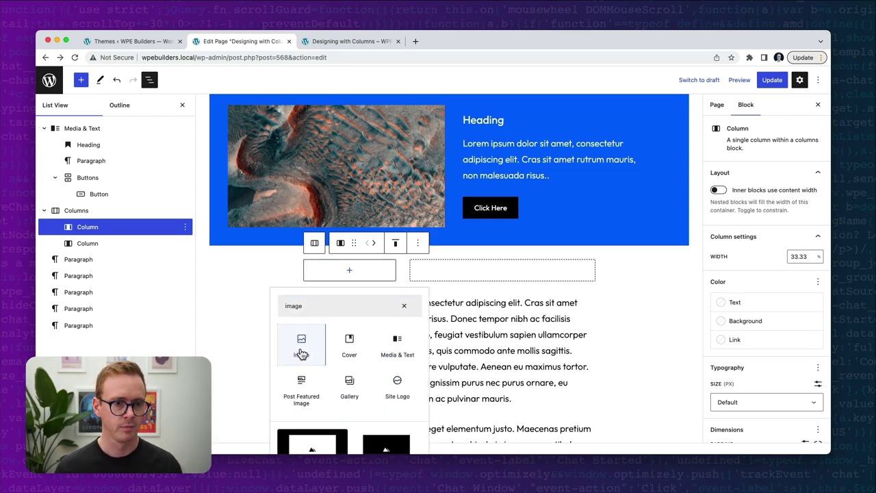
left_click(302, 346)
left_click(339, 318)
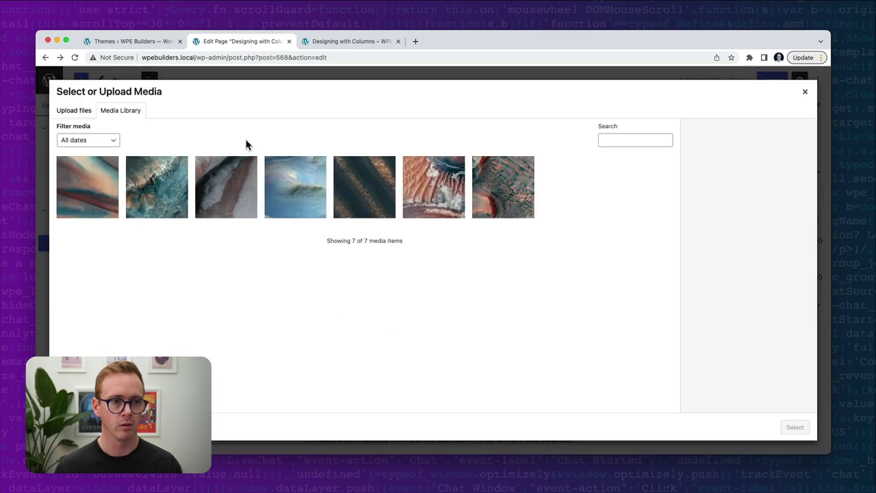
left_click(500, 194)
left_click(794, 428)
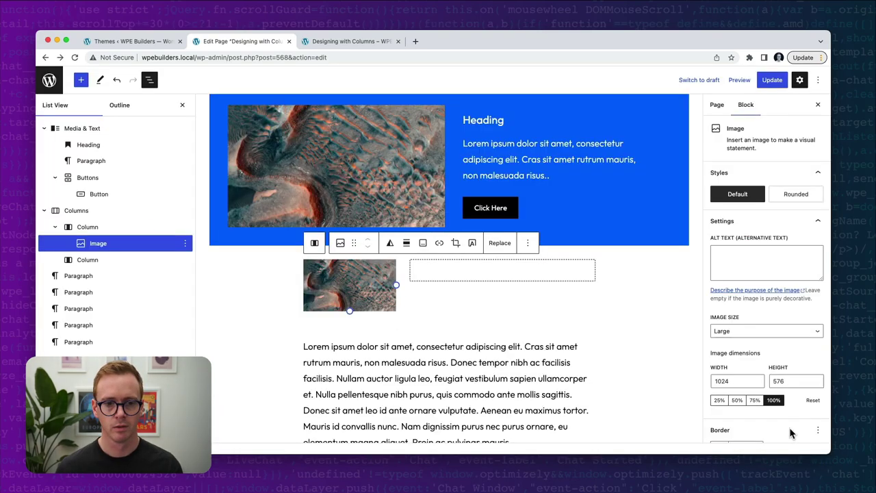
Copy the heading, paragraph and buttons from the Media & Text block into the wide 66.66% column.
left_click(490, 144)
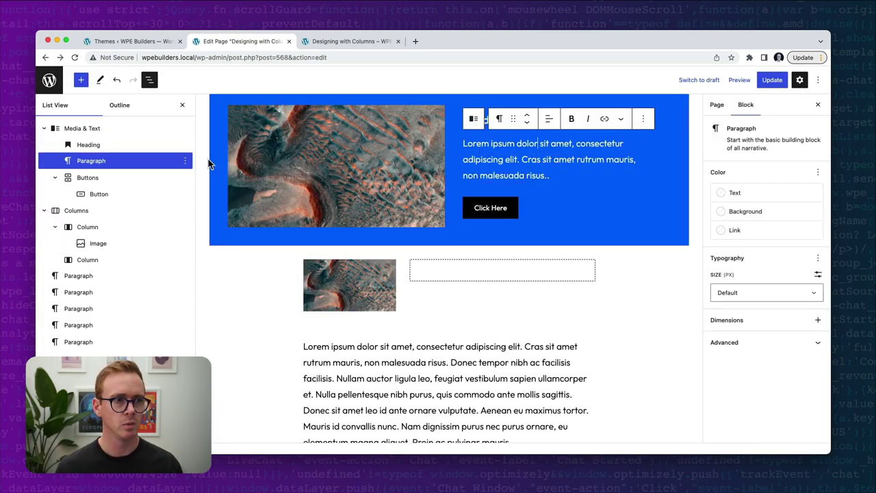
left_click(112, 144)
left_click(102, 177, "shift")
left_click(185, 145)
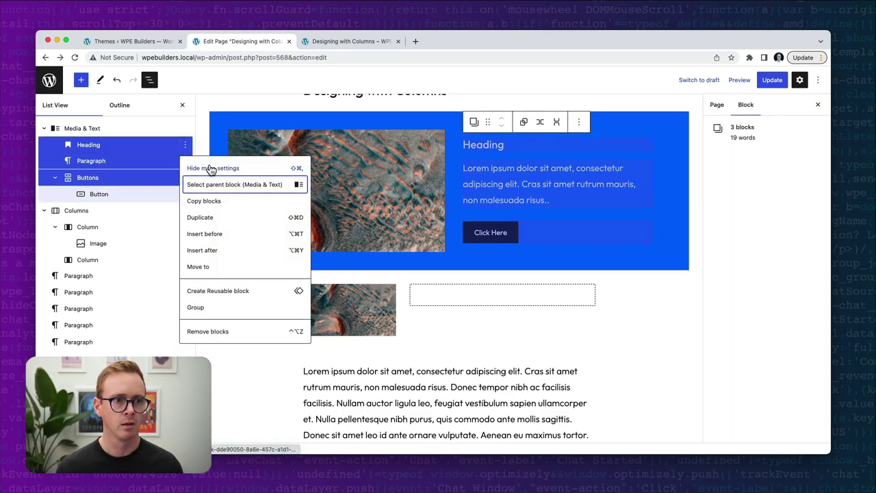
left_click(481, 294)
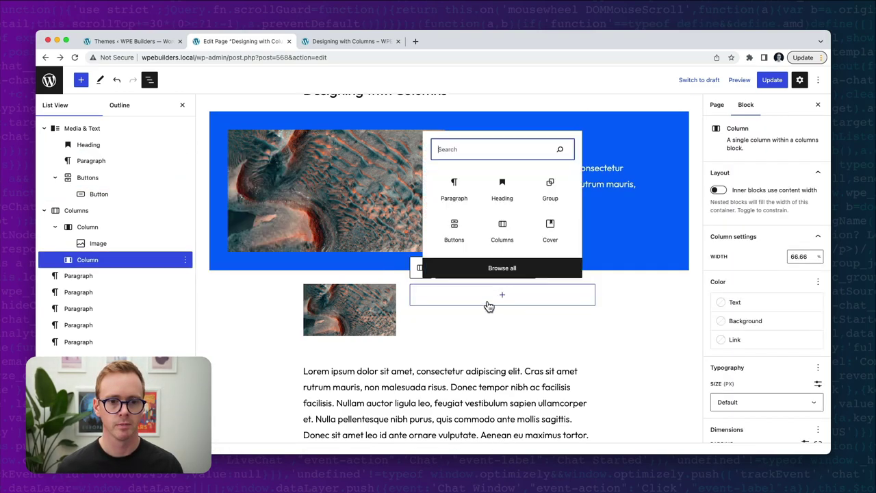
left_click(454, 195)
key("super+v")
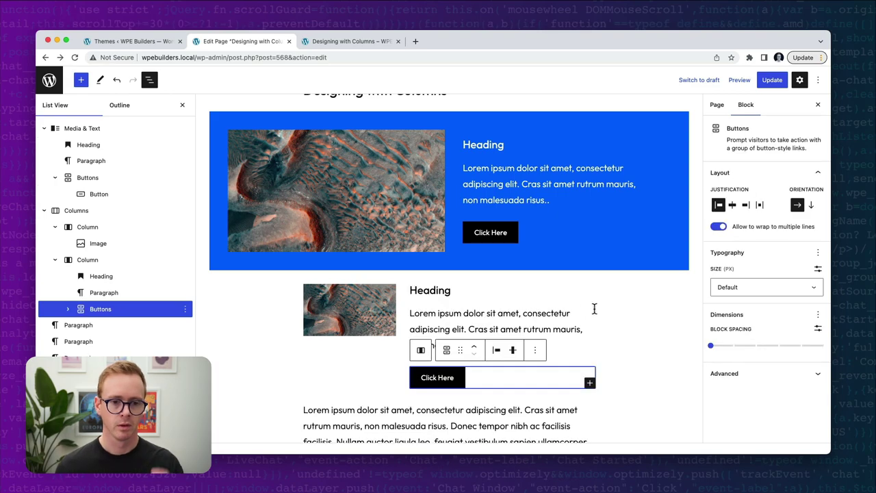
Set the alignment of the whole Columns block to wide width.
left_click(341, 315)
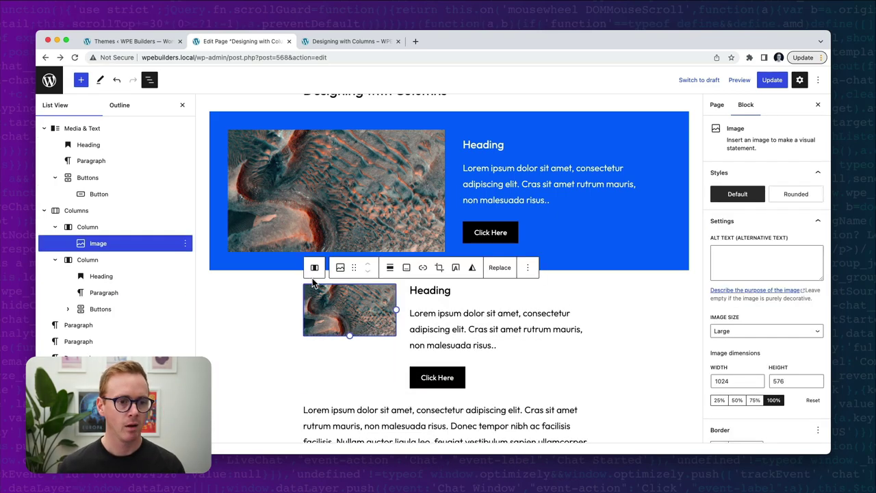
left_click(103, 210)
left_click(365, 267)
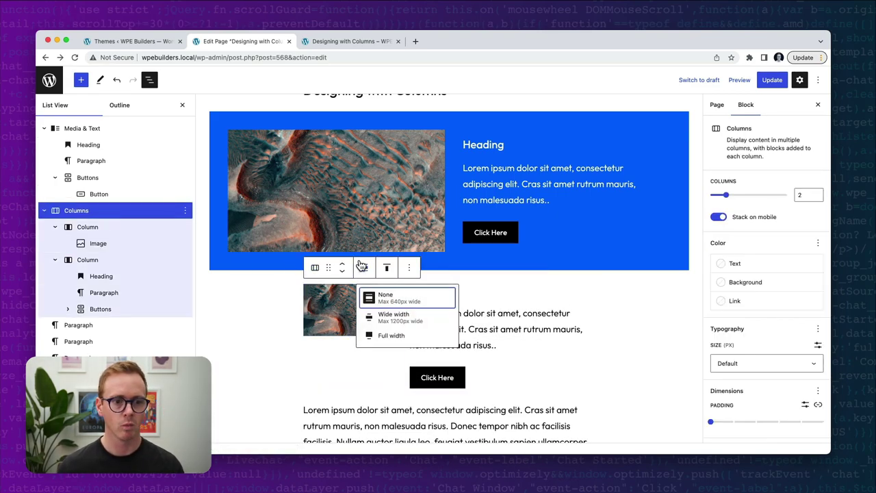
left_click(393, 315)
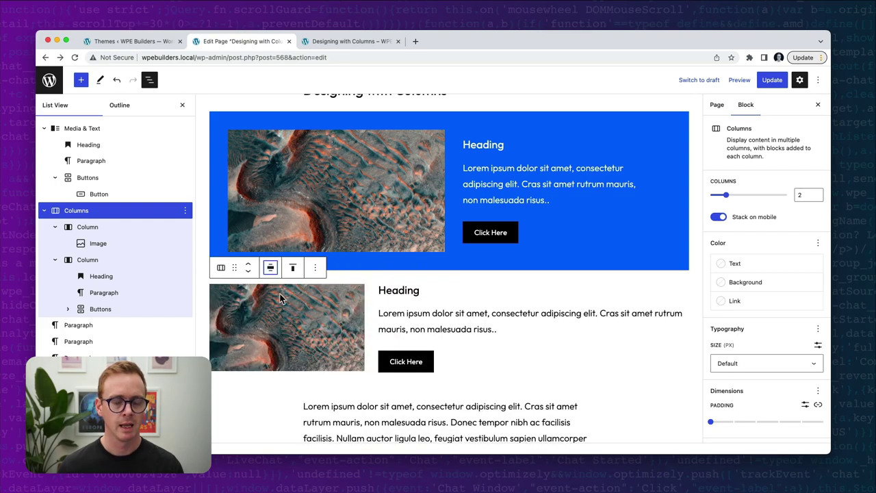
Try a blue Secondary background with white Base text on the whole Columns block.
left_click(722, 284)
left_click(645, 357)
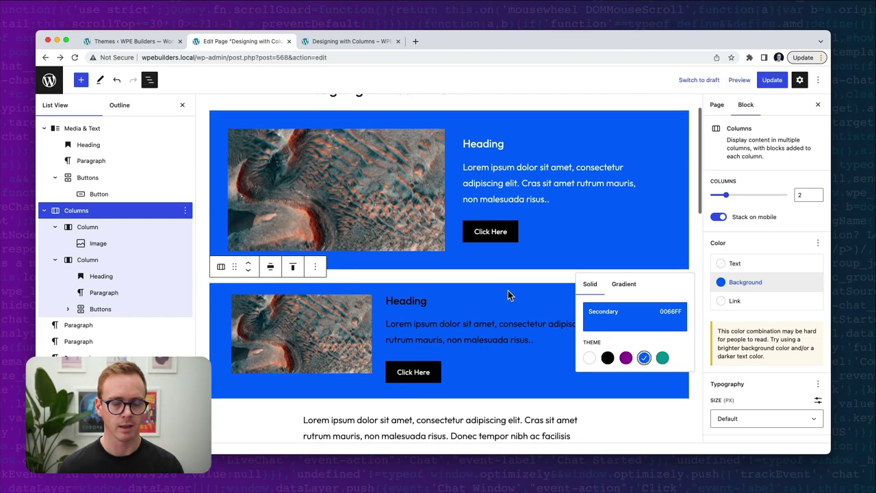
scroll(508, 295, "down", 2)
left_click(735, 263)
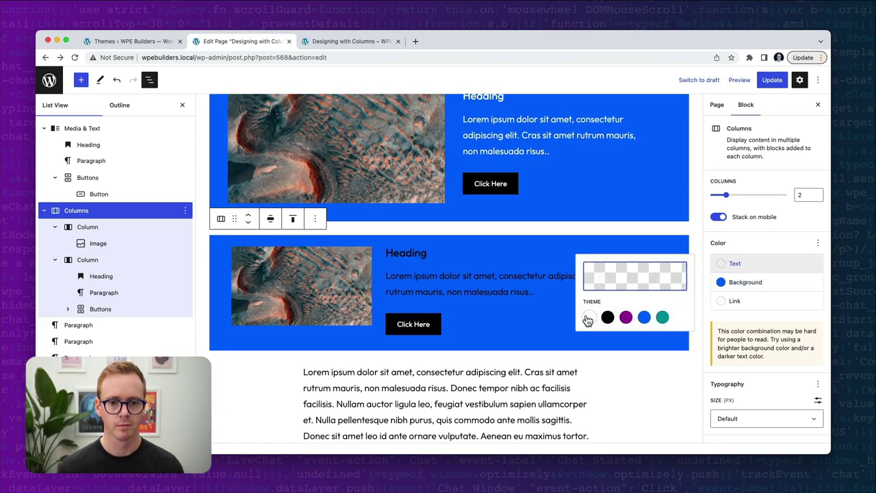
left_click(587, 318)
scroll(520, 256, "up", 2)
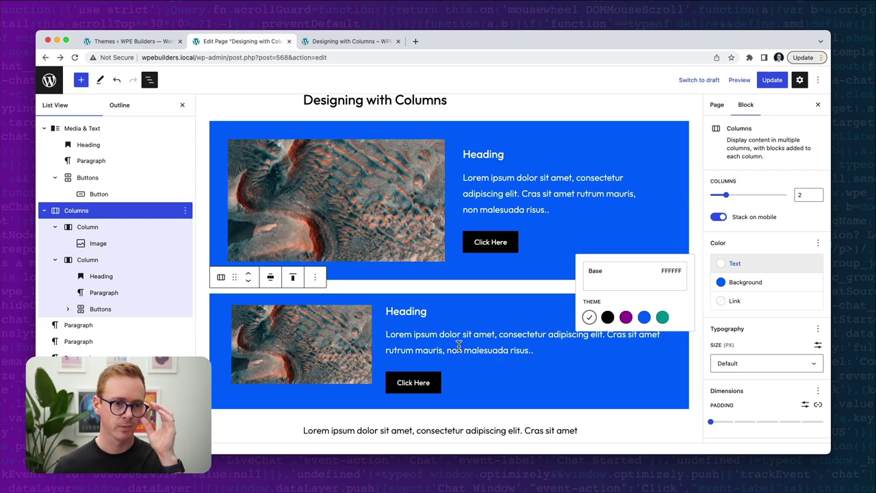
Give the 66.66% text column Small padding and the blue theme color as its background.
left_click(72, 263)
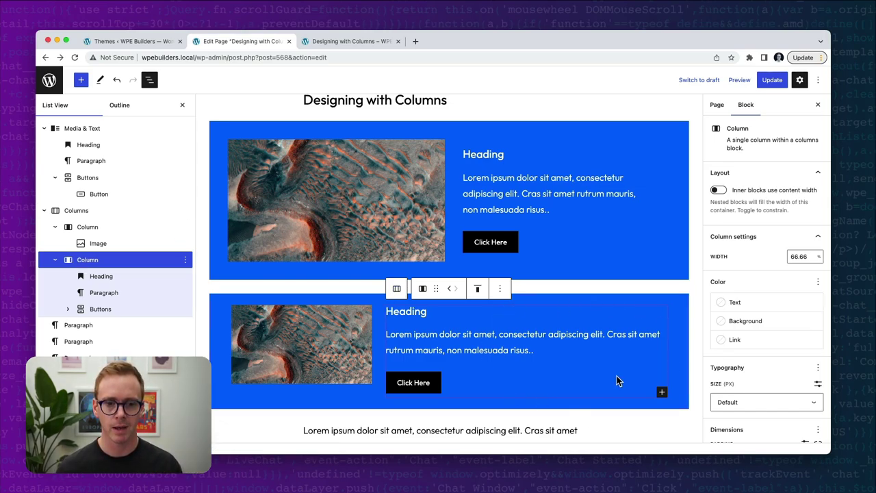
scroll(766, 383, "down", 3)
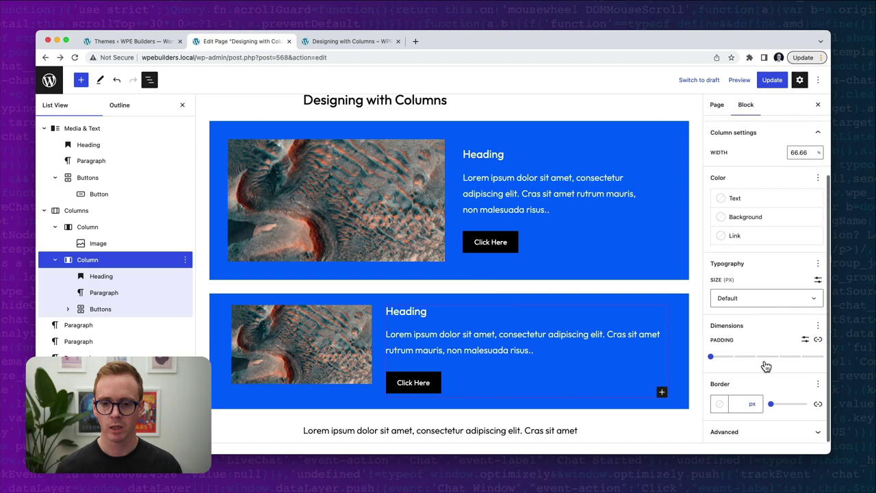
left_click(765, 362)
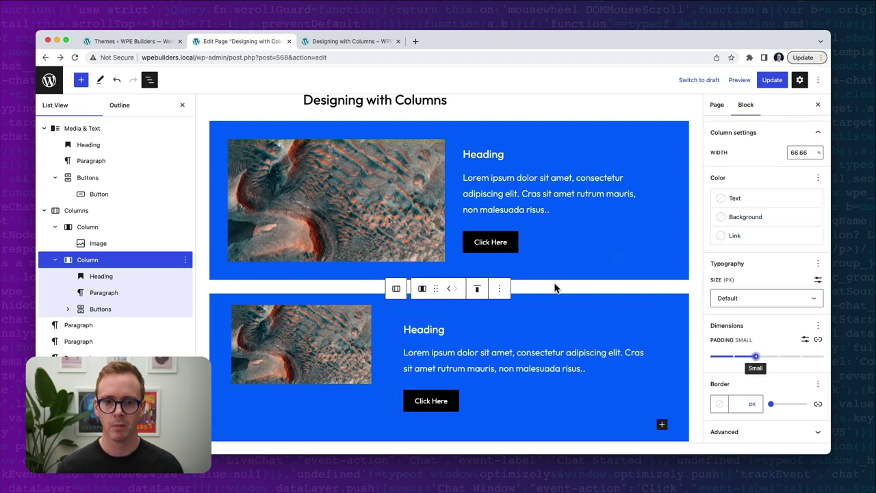
left_click(726, 217)
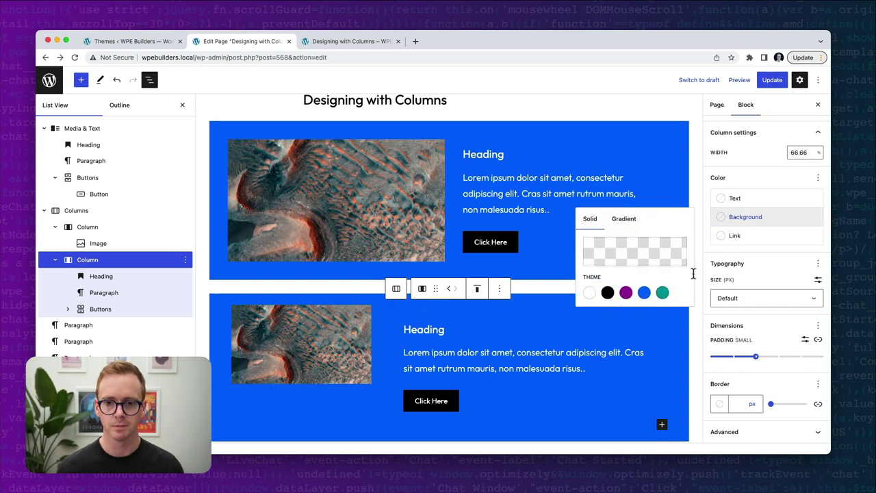
left_click(644, 293)
Reset all color settings on the parent Columns block.
left_click(220, 303)
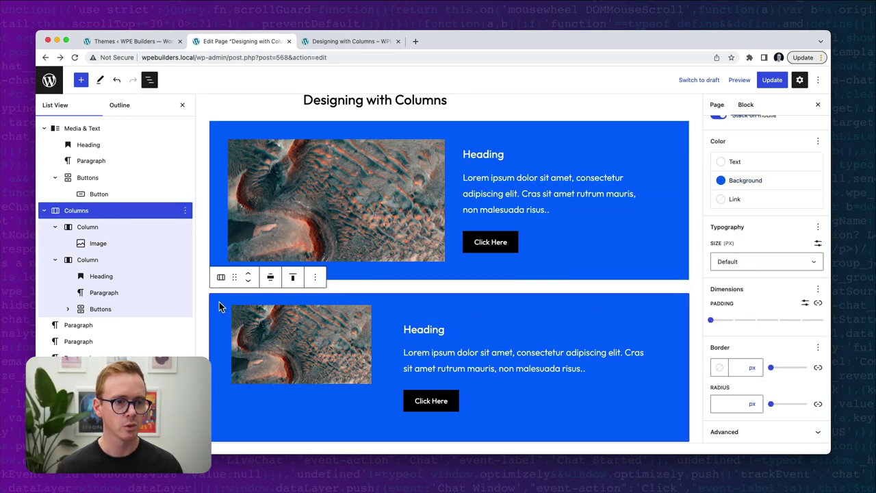
left_click(817, 141)
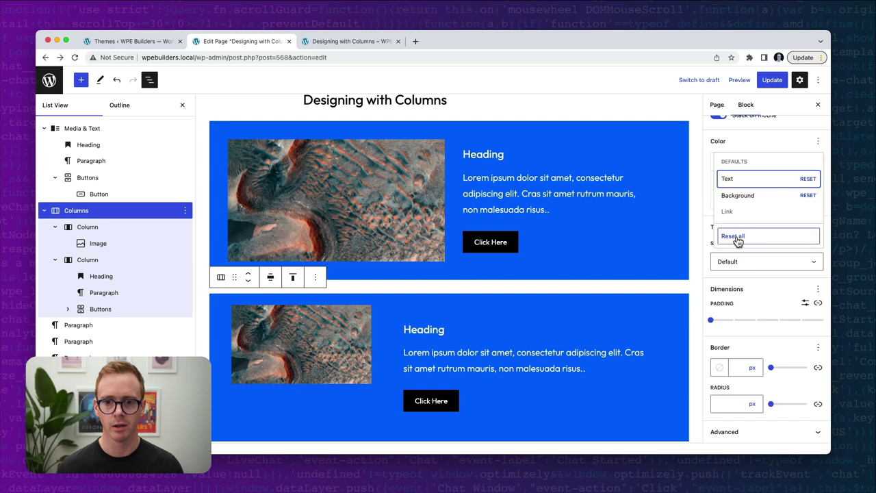
left_click(734, 236)
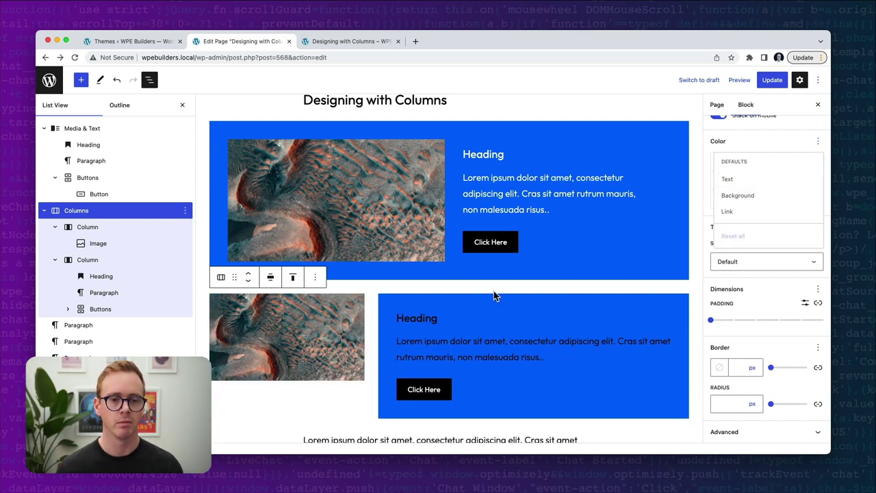
Set the text color of the blue text column to white Base.
left_click(460, 302)
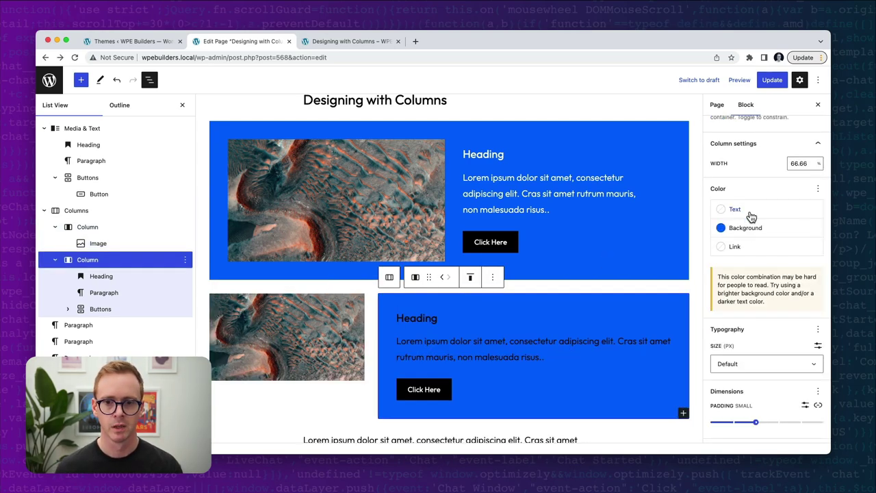
left_click(727, 211)
left_click(589, 263)
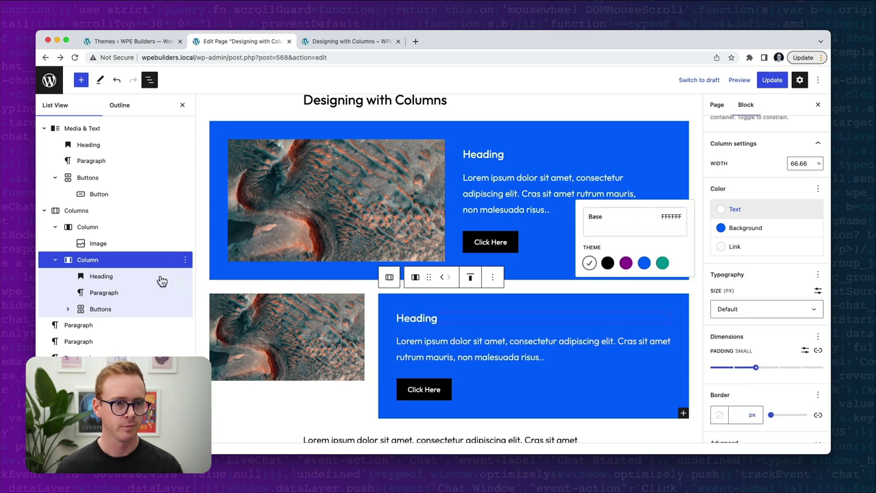
Enable the block spacing control for the parent Columns block and set its spacing to 0.
left_click(96, 212)
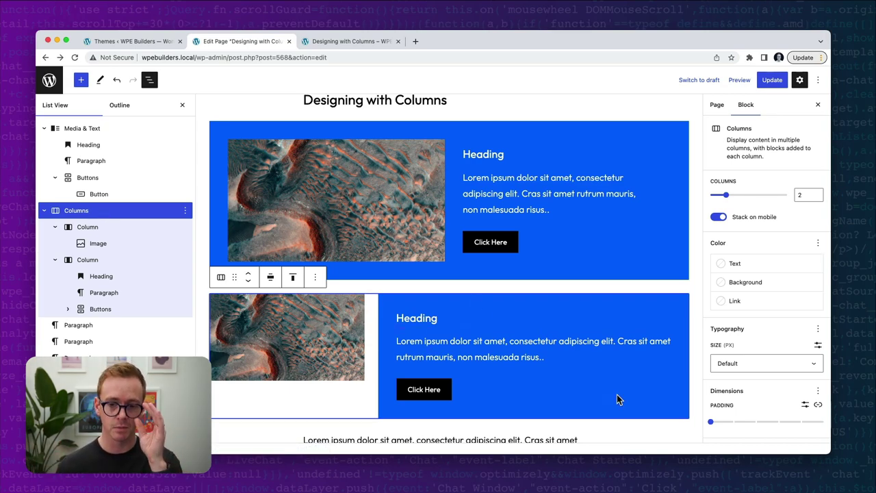
scroll(763, 396, "down", 3)
left_click(817, 300)
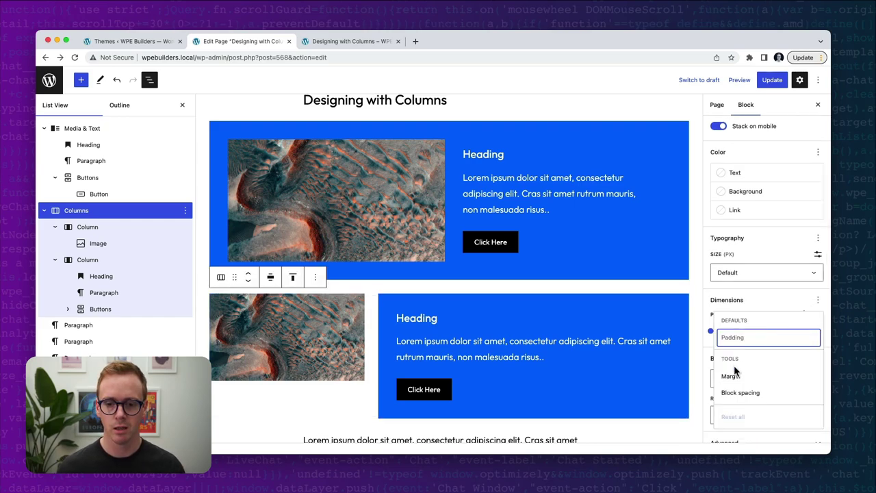
left_click(739, 393)
left_click(719, 371)
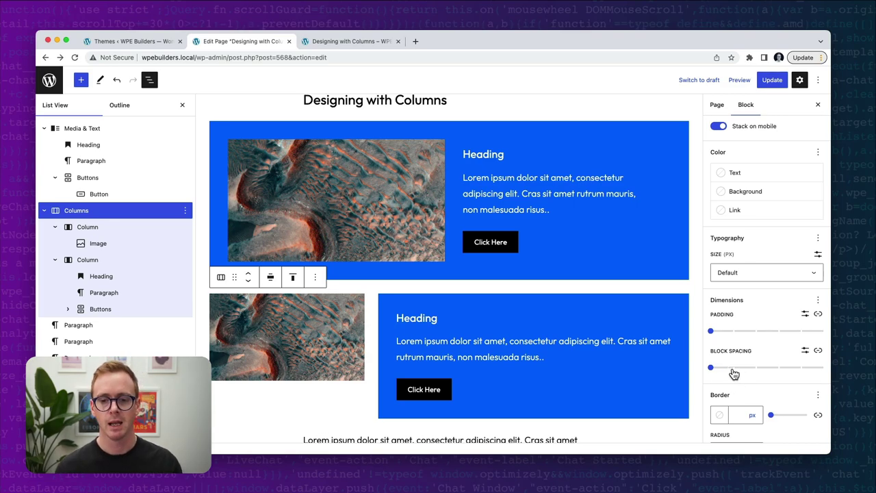
left_click(711, 368)
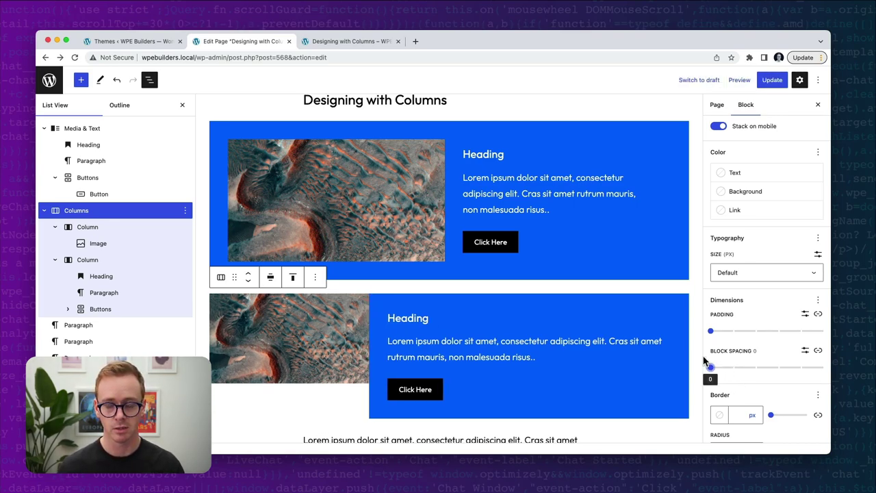
Try Medium block spacing on the Columns block and inspect its custom units and separate vertical and horizontal controls.
left_click(823, 368)
left_click_drag(824, 368, 744, 373)
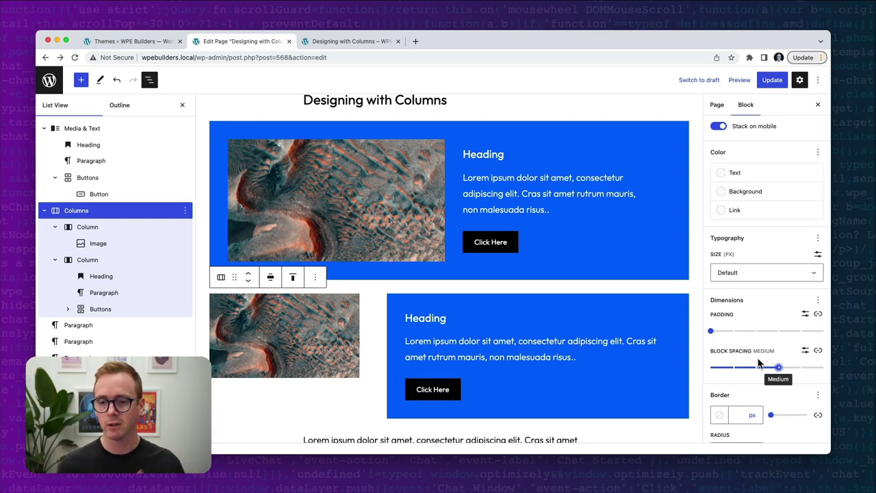
left_click(805, 350)
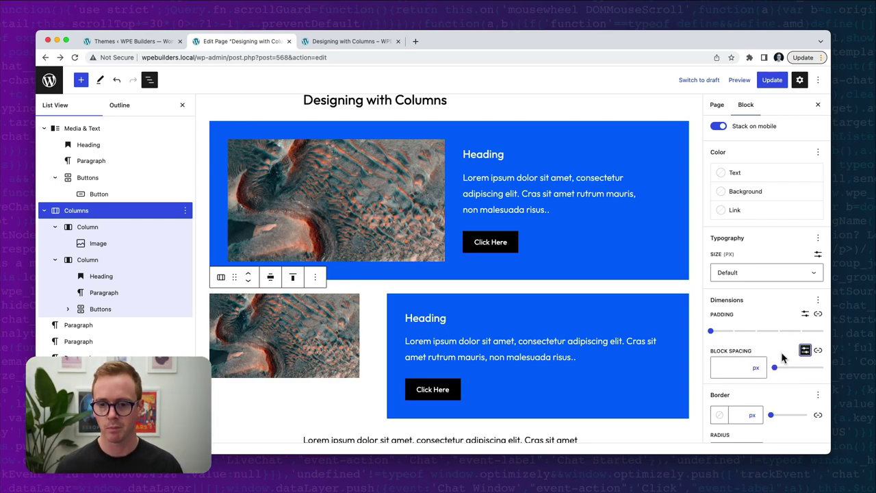
left_click(755, 368)
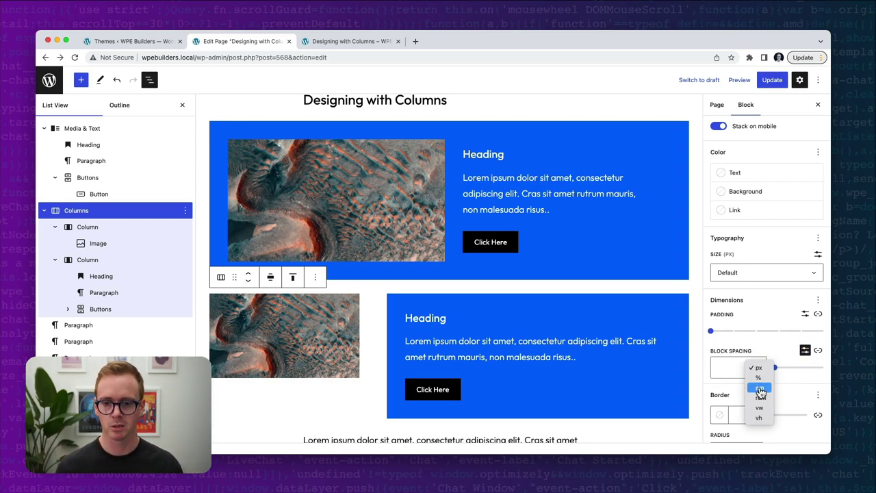
left_click(820, 352)
left_click(819, 351)
scroll(770, 409, "down", 2)
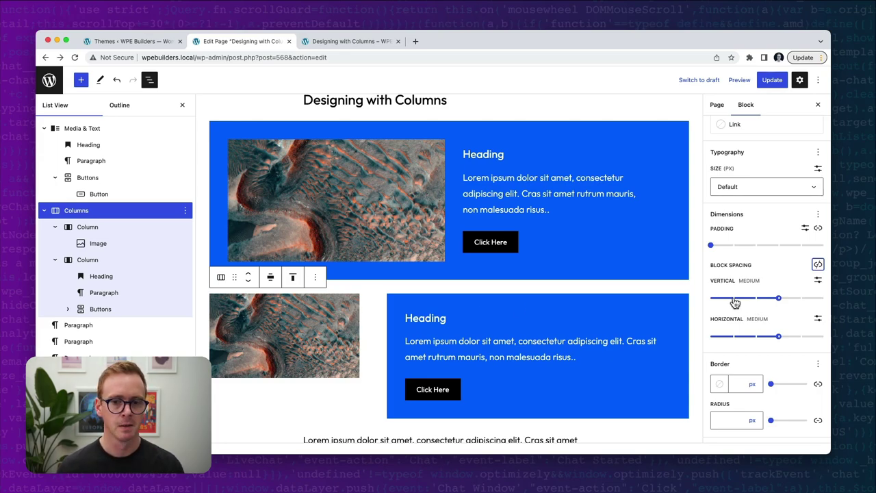
Relink the vertical and horizontal block spacing of the Columns block and set it to 0.
left_click(818, 264)
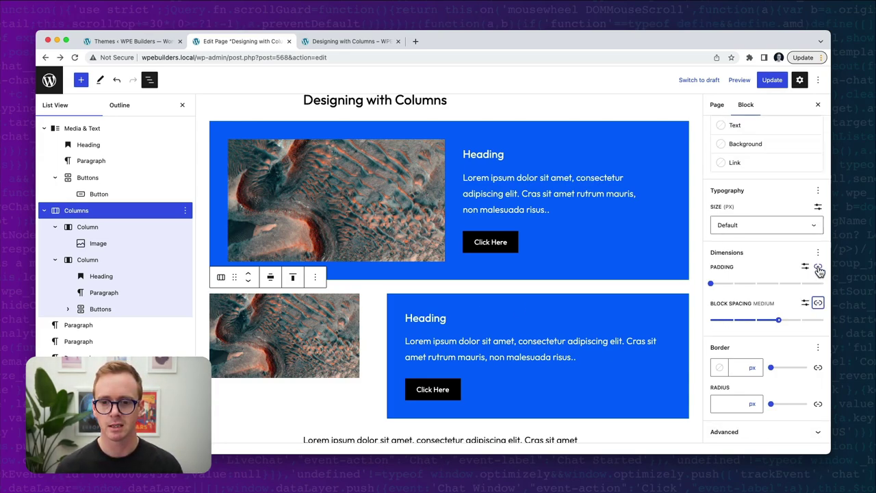
left_click(721, 320)
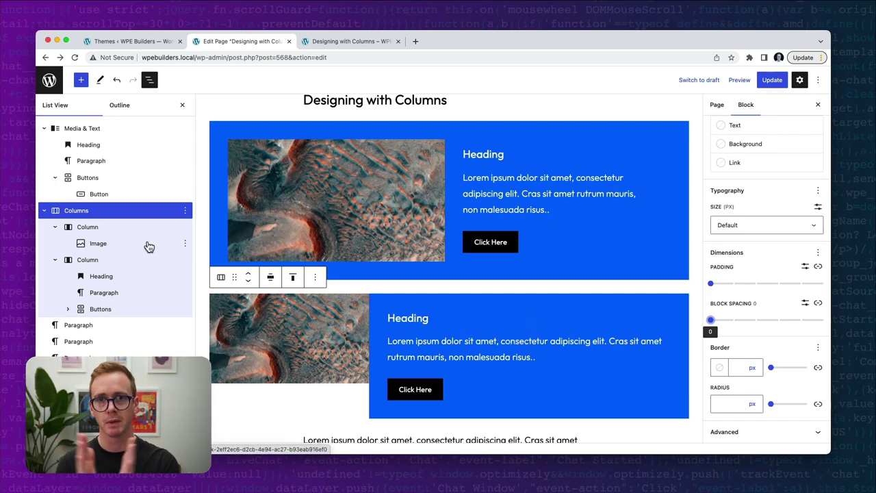
Set the width of both the image column and the text column to 50%.
left_click(85, 214)
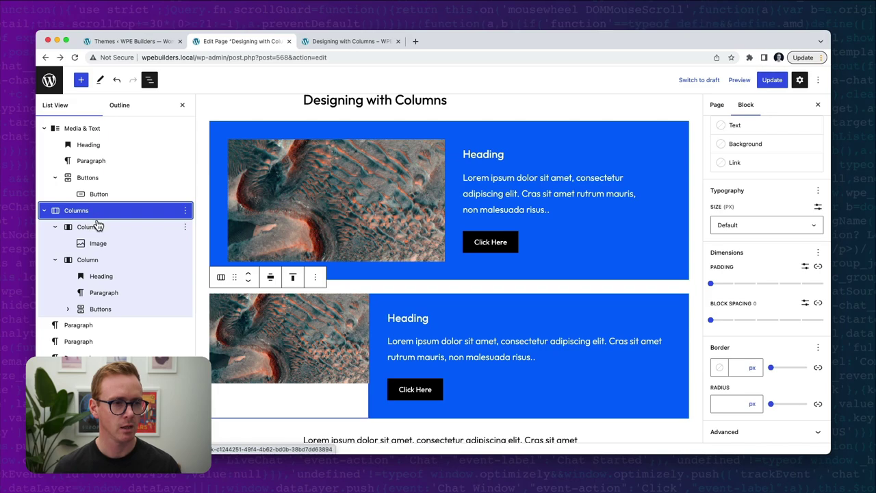
left_click(139, 226)
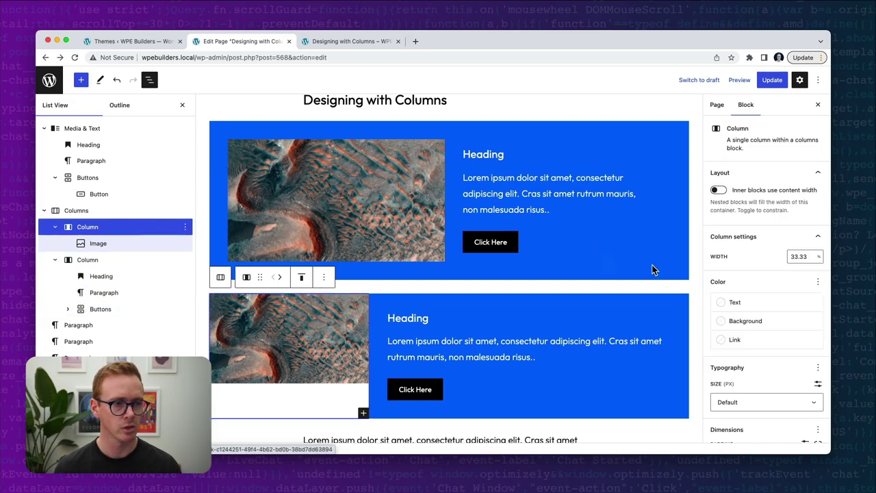
double_click(797, 257)
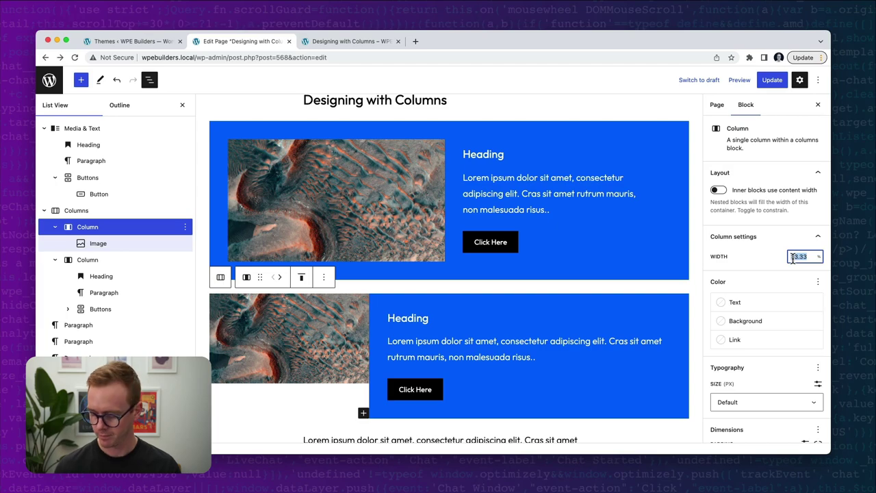
type("40")
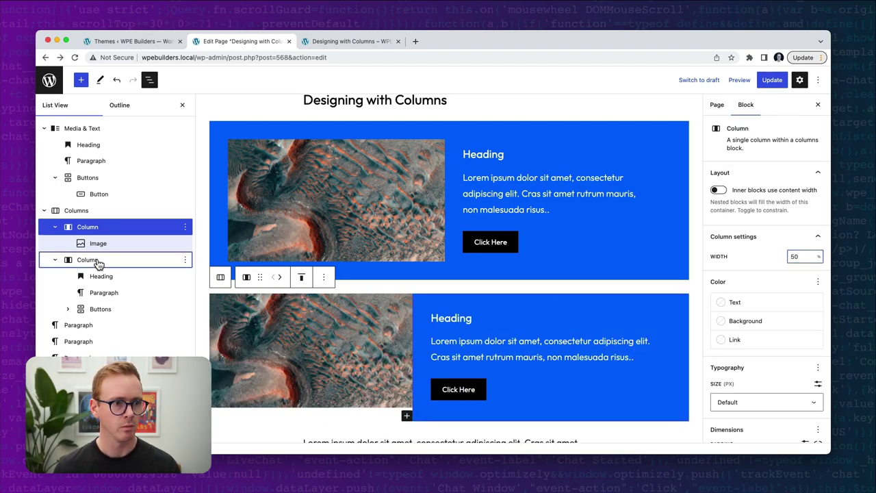
left_click(98, 260)
double_click(797, 256)
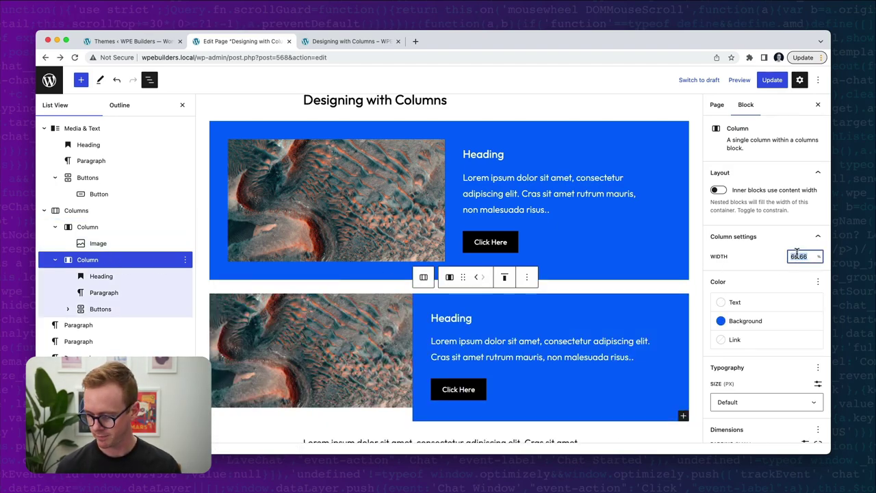
type("50")
Set the font size of the paragraph in the blue text column to Small.
scroll(583, 344, "down", 3)
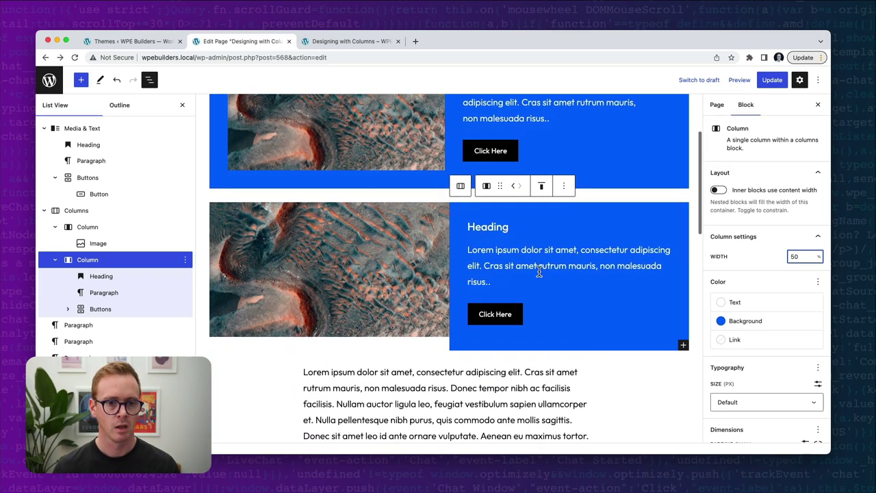
left_click(538, 265)
left_click(757, 292)
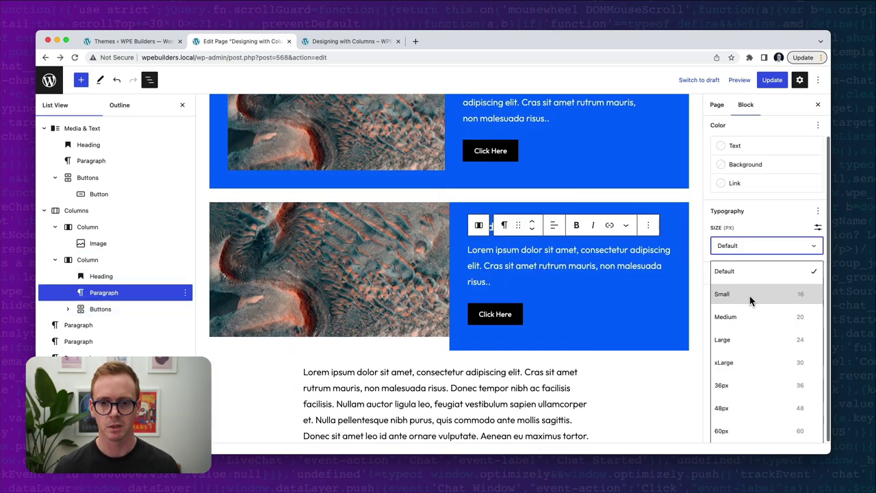
left_click(723, 294)
left_click(398, 298)
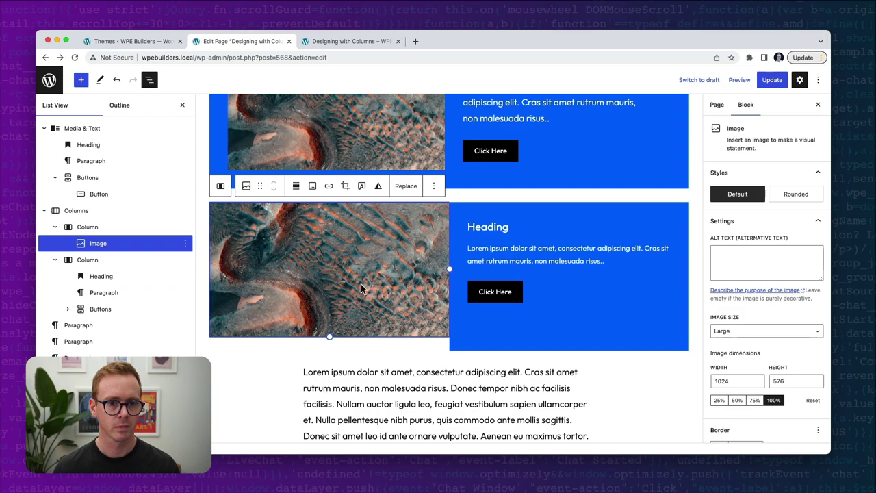
left_click(507, 292)
left_click(375, 344)
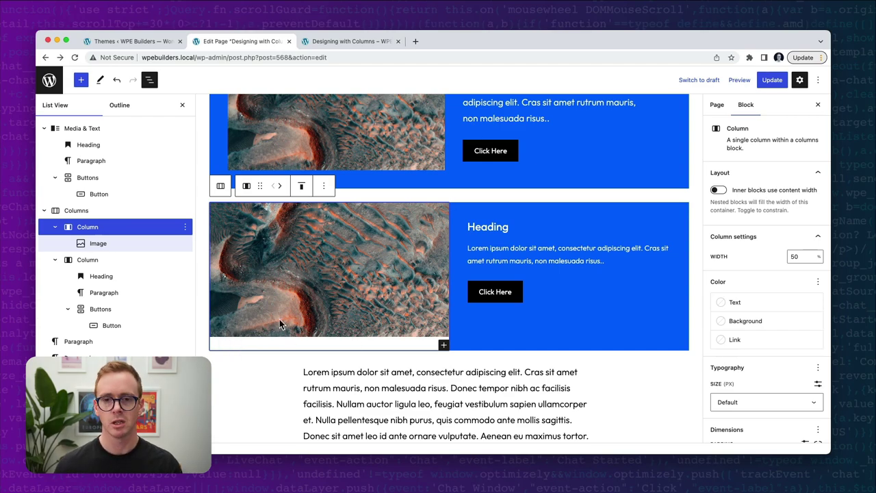
Open a preview of the page in a new tab.
left_click(739, 80)
left_click(707, 162)
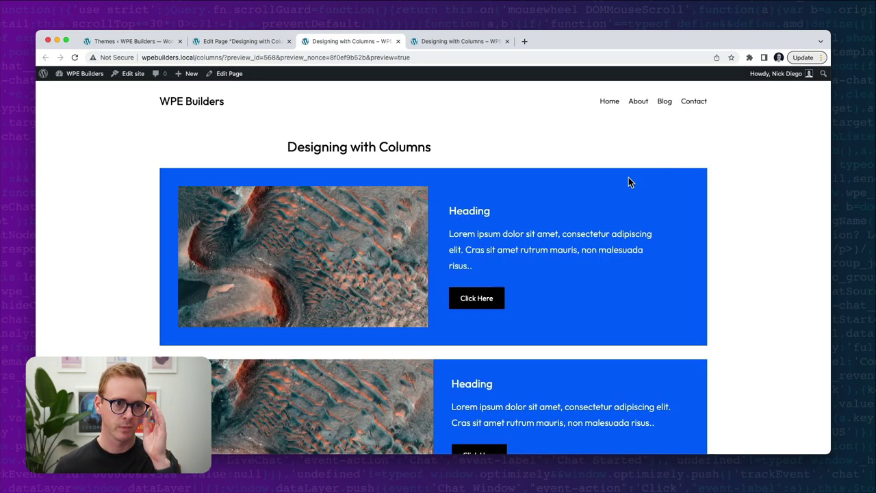
Compare both blocks in the preview and set the Columns block's text column to middle vertical alignment in the editor.
scroll(631, 183, "down", 3)
scroll(629, 182, "down", 1)
scroll(440, 275, "up", 2)
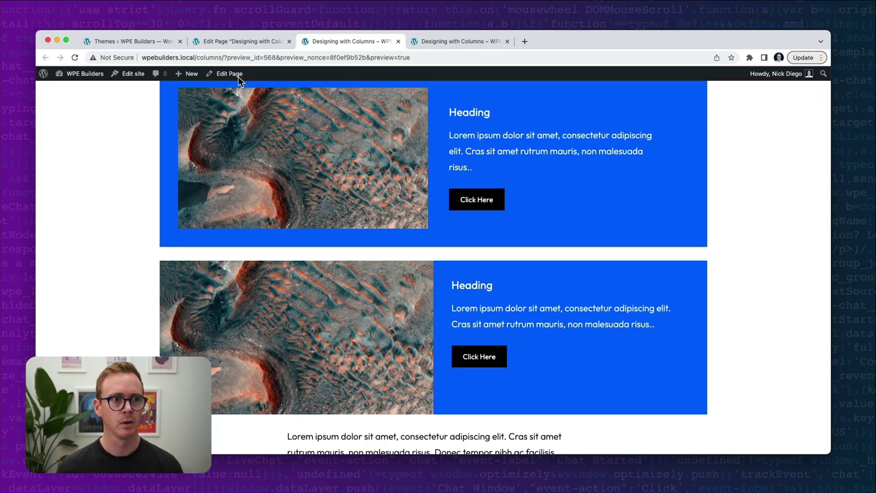
left_click(238, 43)
left_click(589, 269)
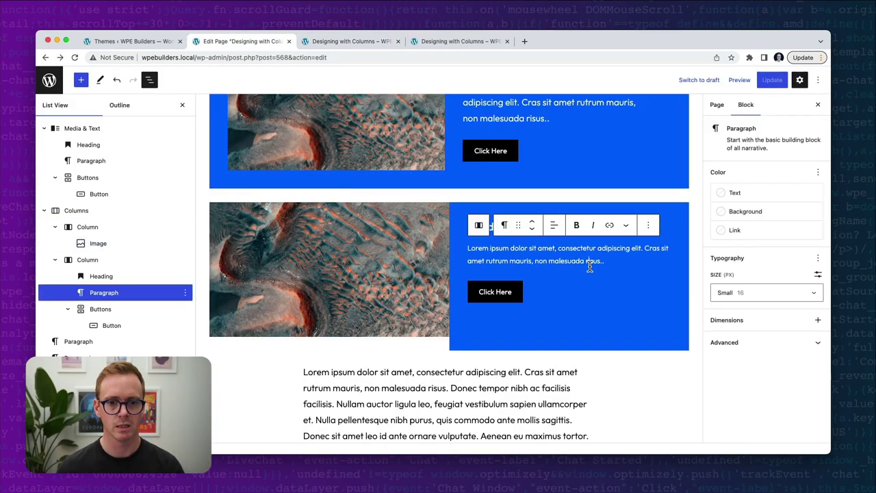
left_click(479, 225)
left_click(540, 186)
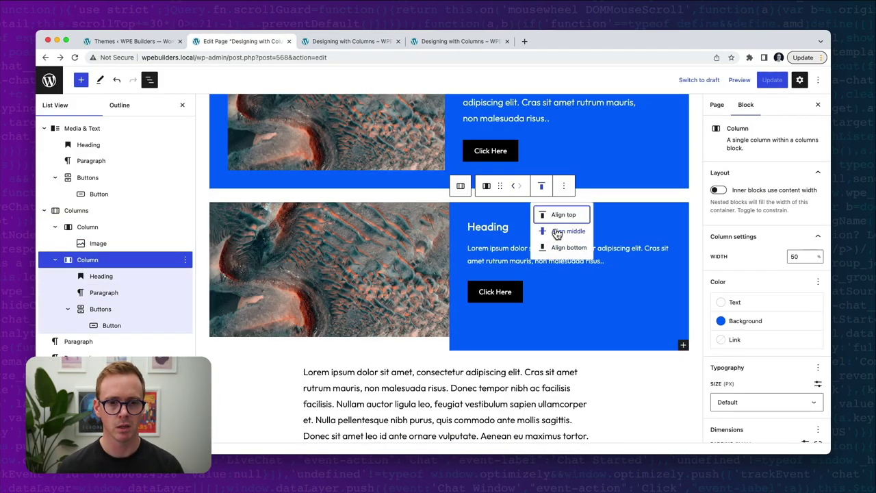
left_click(556, 232)
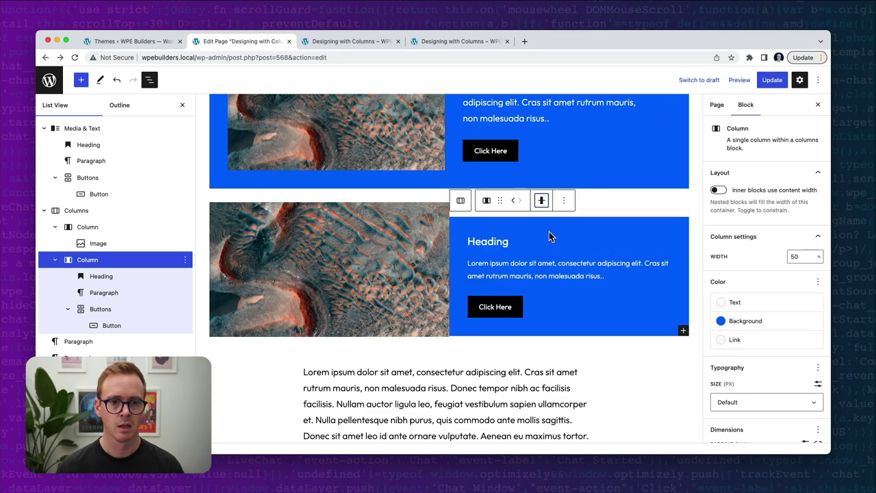
Update the page and reload its preview to check the middle-aligned text column.
left_click(775, 81)
left_click(332, 42)
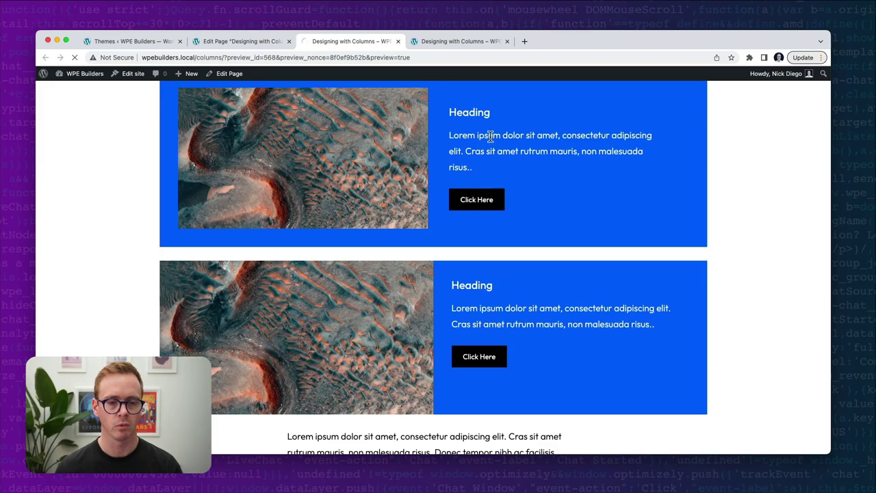
key("super+r")
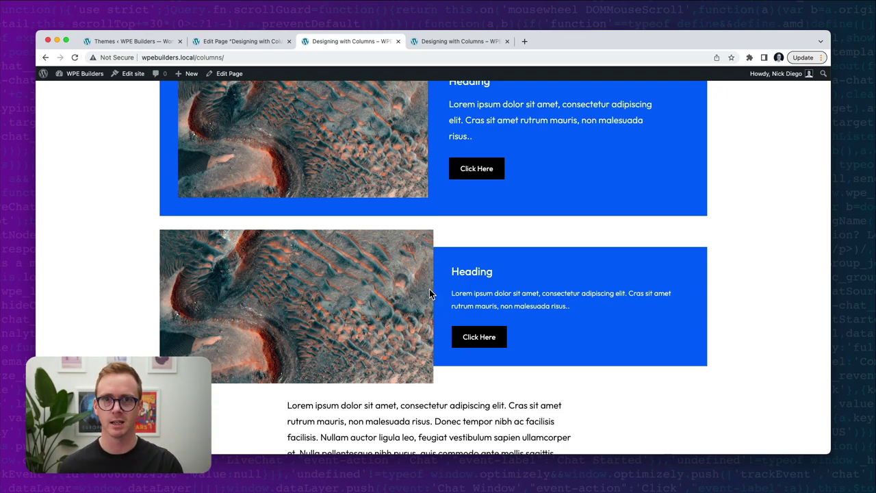
Reset all color settings of the text column in the page editor.
left_click(213, 41)
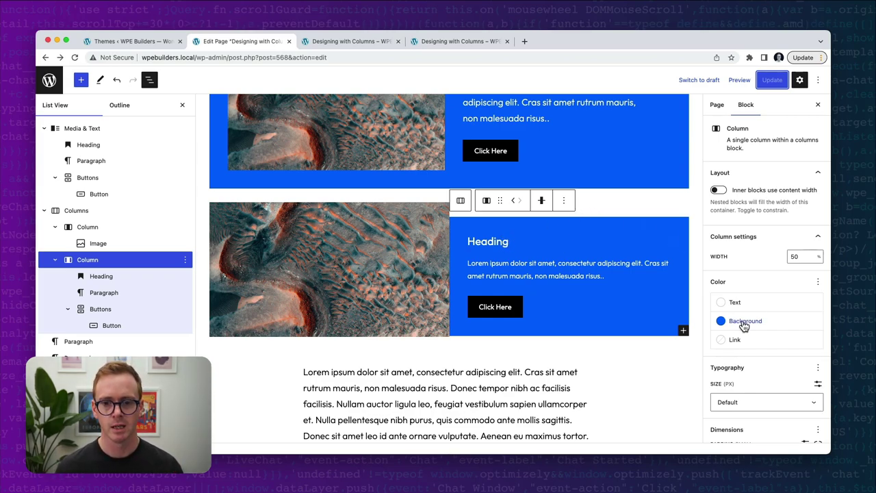
left_click(816, 282)
left_click(746, 376)
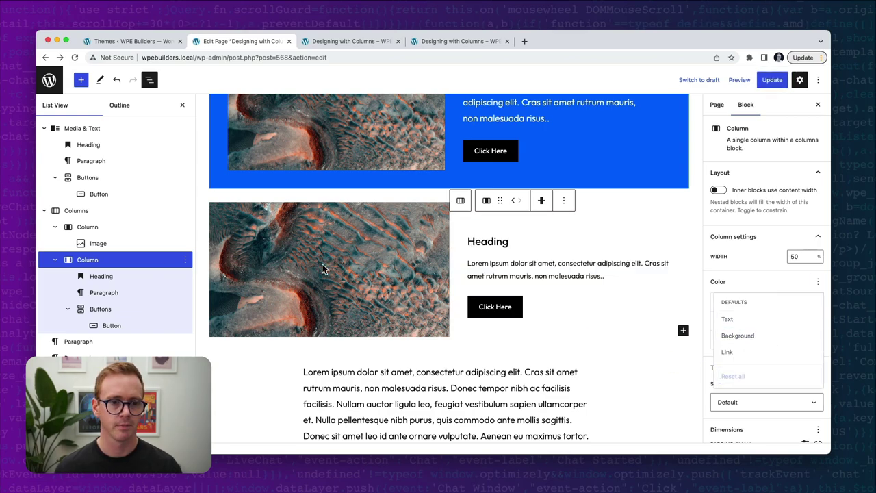
Give the parent Columns block a blue background and white (Base) text.
left_click(452, 344)
left_click(770, 290)
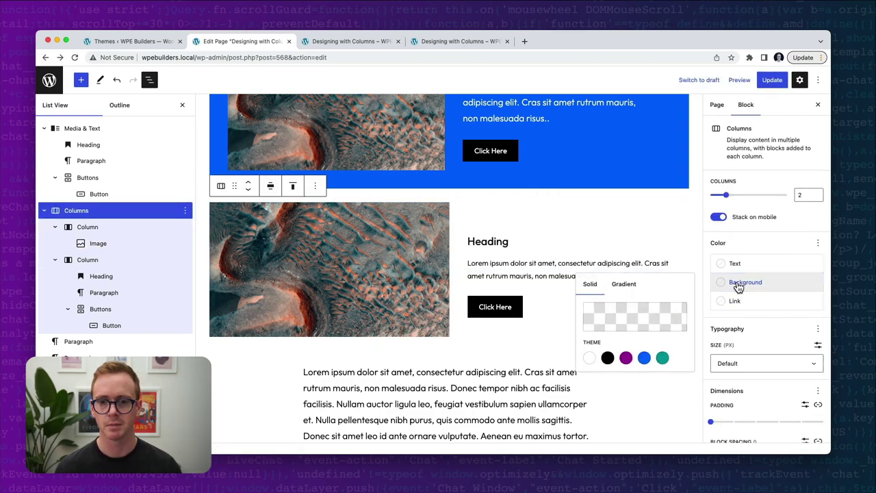
left_click(644, 360)
left_click(734, 263)
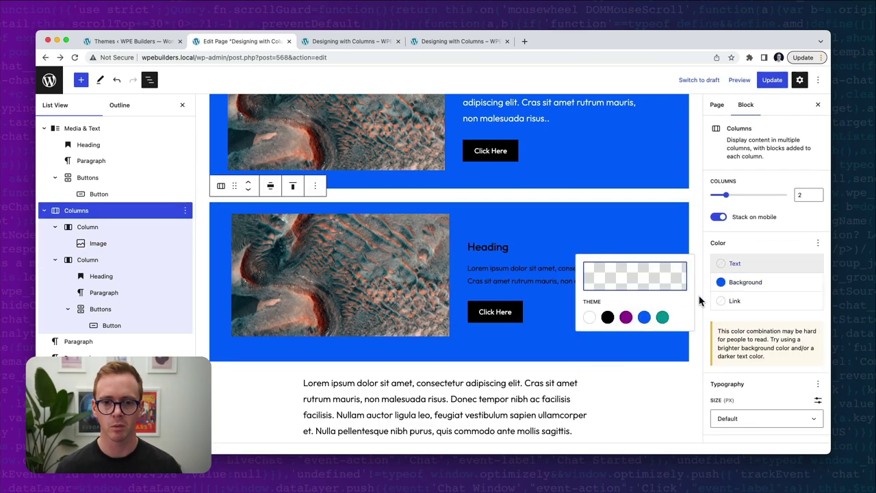
left_click(590, 317)
Set the Columns block's padding to 0 and update the page, checking the result on the front end.
scroll(794, 332, "down", 4)
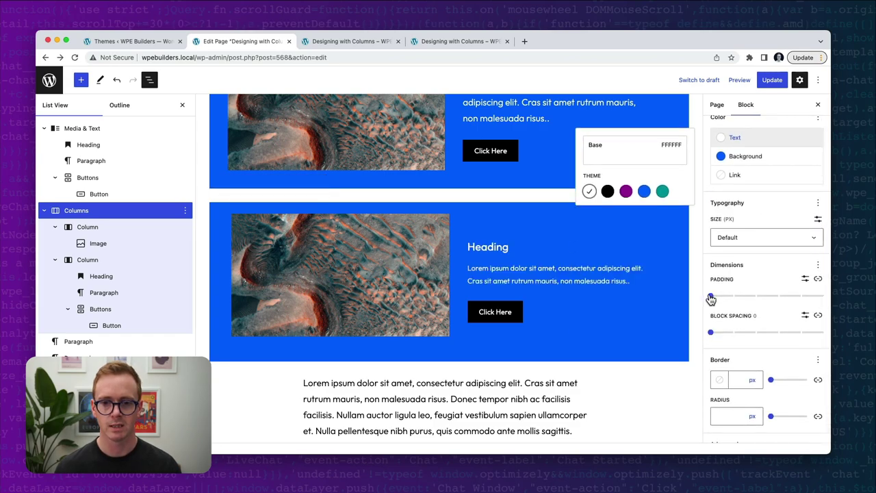
left_click(711, 296)
left_click(772, 81)
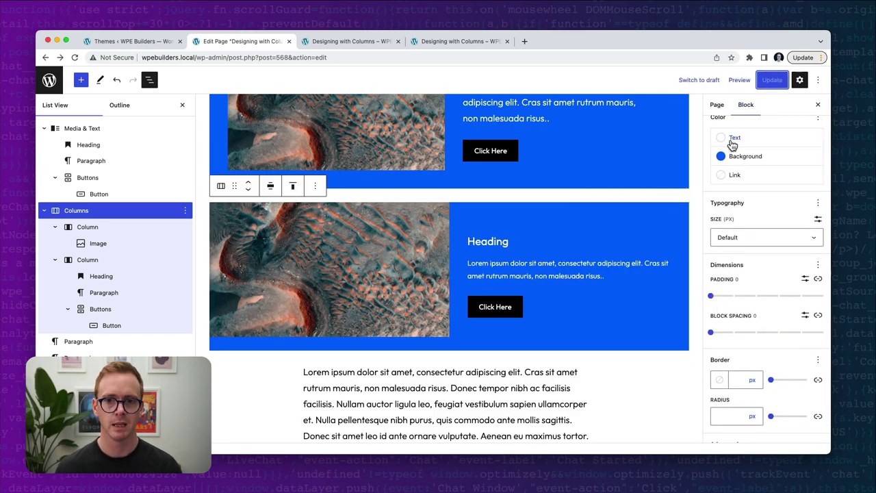
left_click(424, 42)
left_click(364, 41)
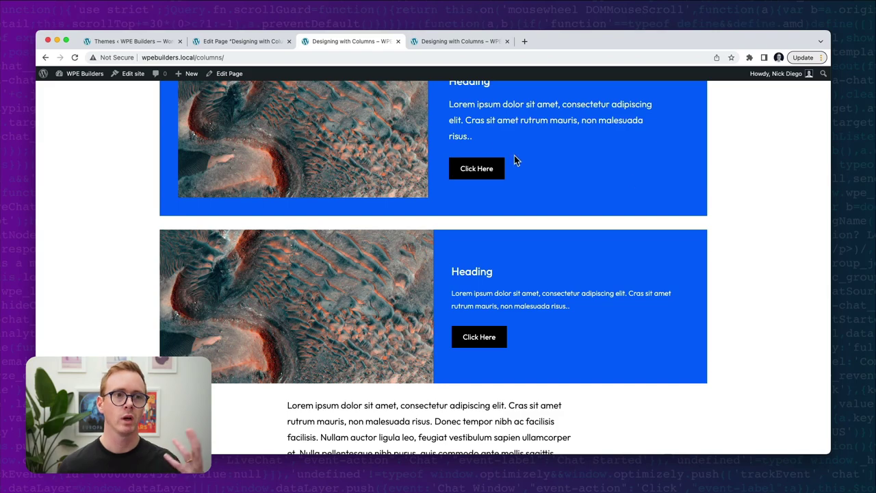
Vertically align the text column to the bottom and update the page, viewing it on the front end.
left_click(240, 42)
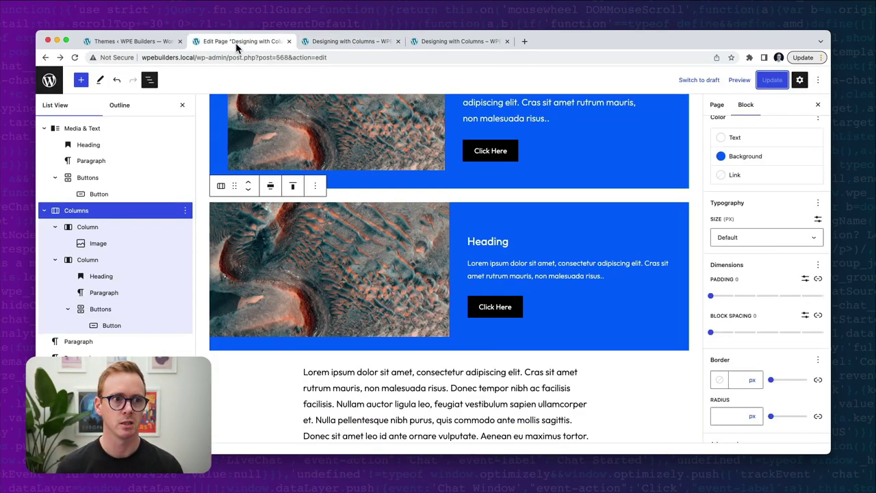
left_click(515, 255)
left_click(480, 240)
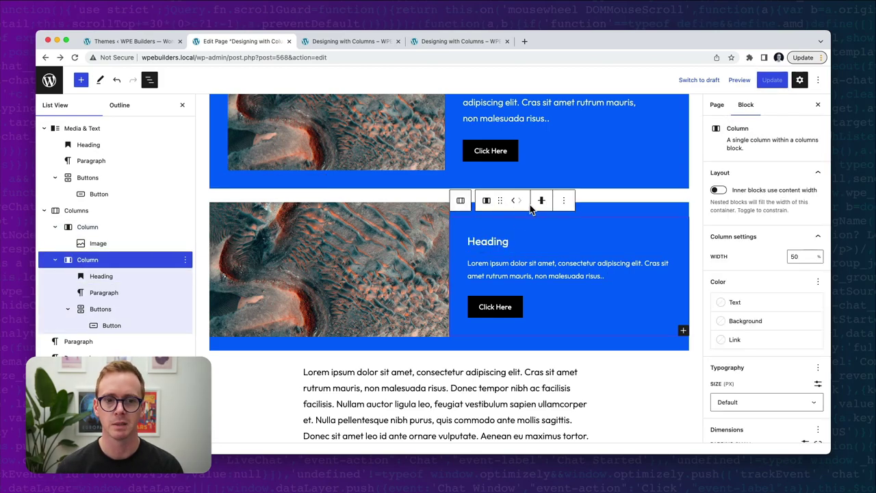
left_click(541, 200)
left_click(552, 266)
left_click(768, 80)
left_click(349, 41)
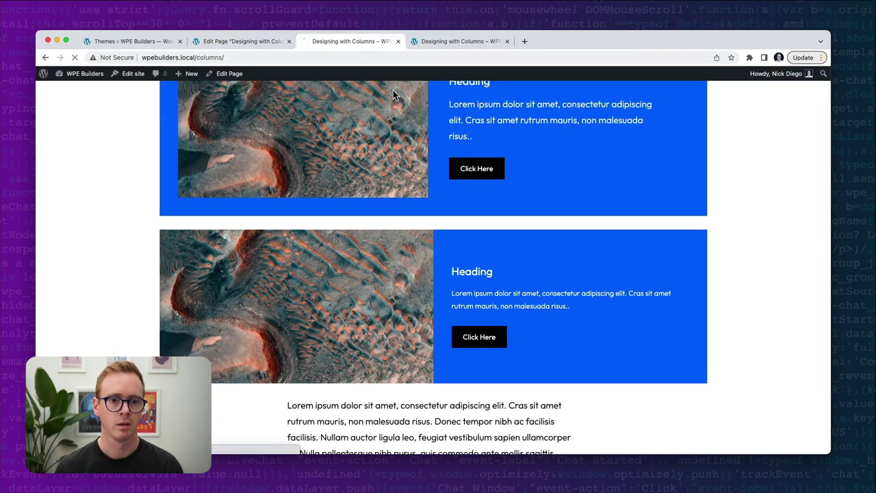
Vertically align the text column to the top and update the page.
left_click(250, 41)
left_click(541, 217)
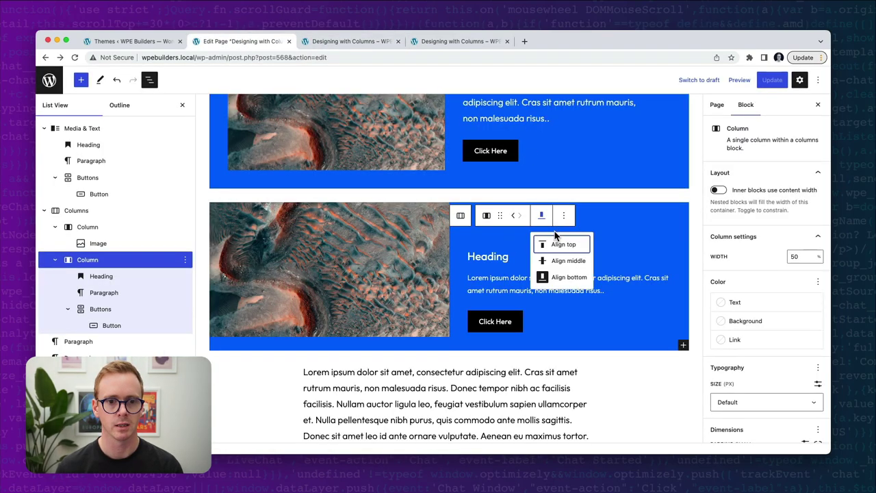
left_click(563, 245)
left_click(772, 80)
Reload the published page and compare the Media & Text block with the Columns block.
left_click(349, 41)
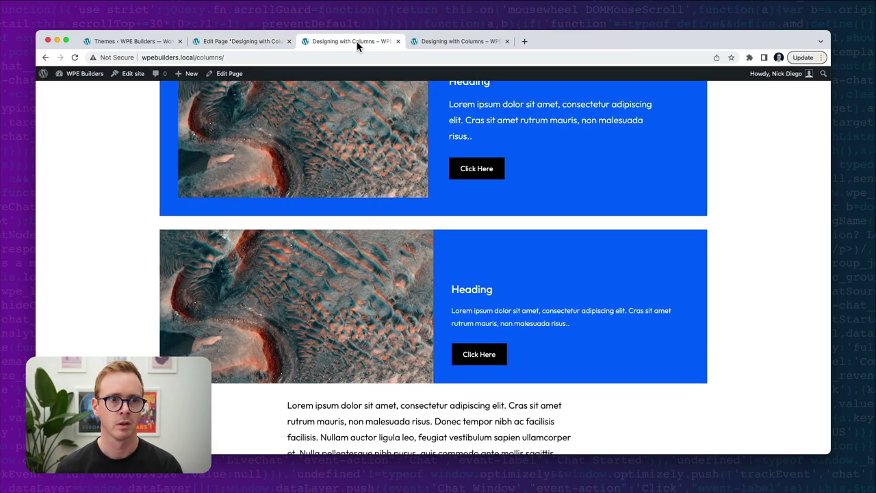
key("super+r")
scroll(620, 231, "up", 2)
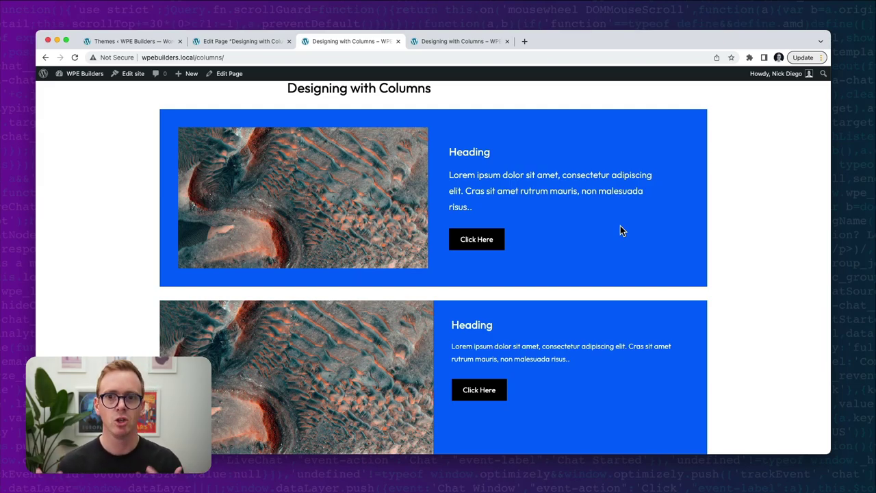
scroll(479, 197, "down", 2)
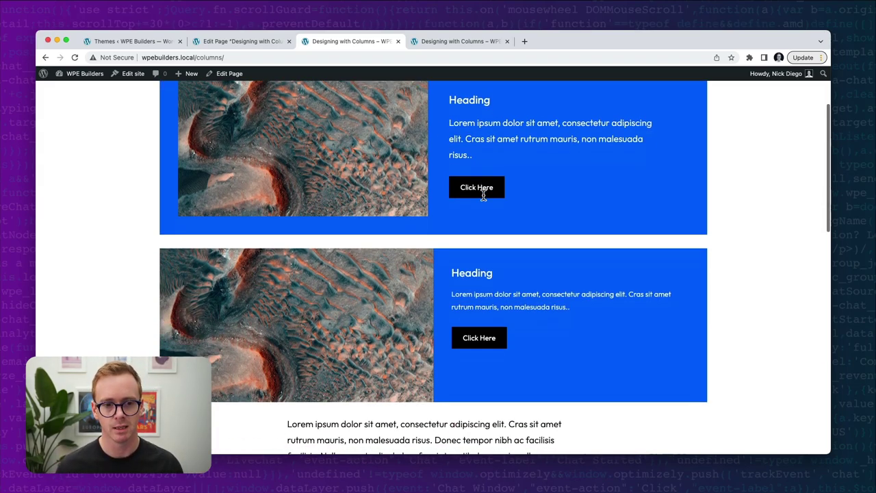
Select the Media & Text block in the editor to examine its Stack on mobile setting.
left_click(223, 43)
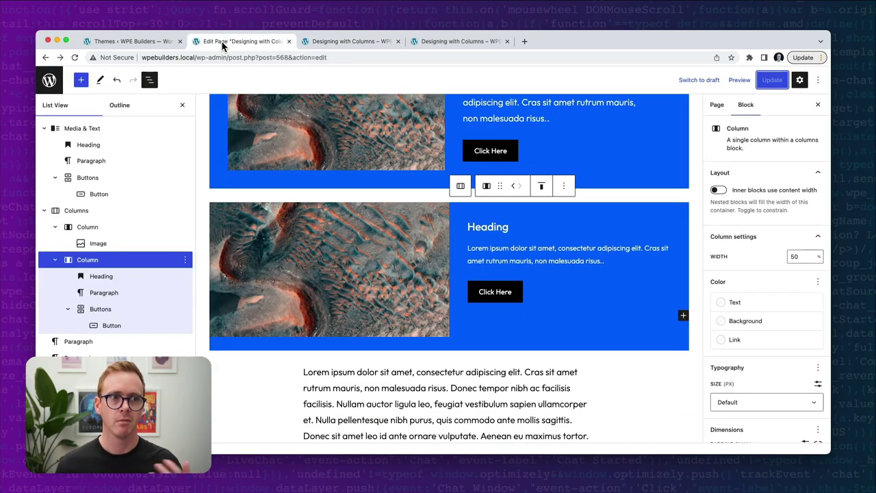
scroll(533, 176, "up", 1)
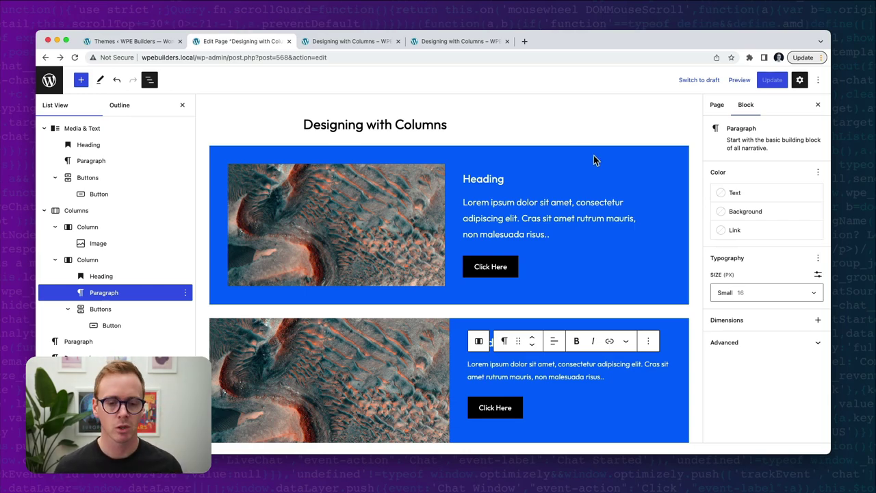
scroll(593, 159, "down", 2)
left_click(385, 179)
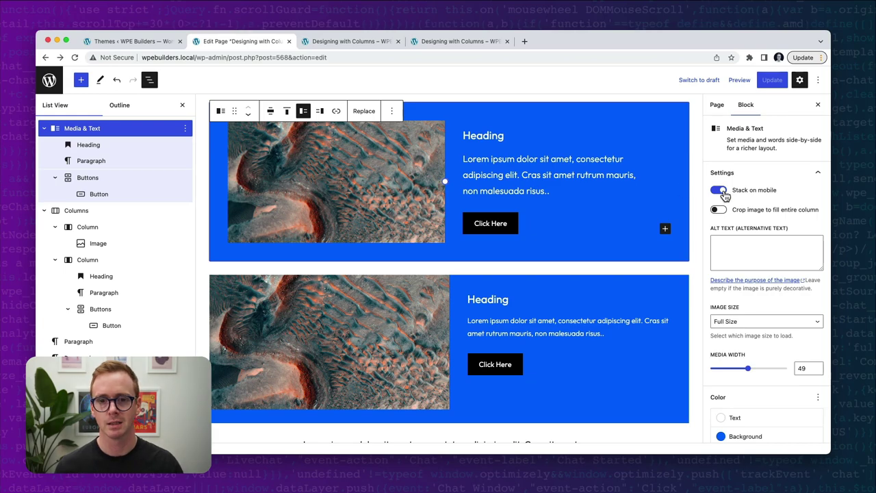
Open the published page in the browser's responsive device view at 425 px width and examine how both blocks stack.
left_click(431, 42)
left_click(368, 43)
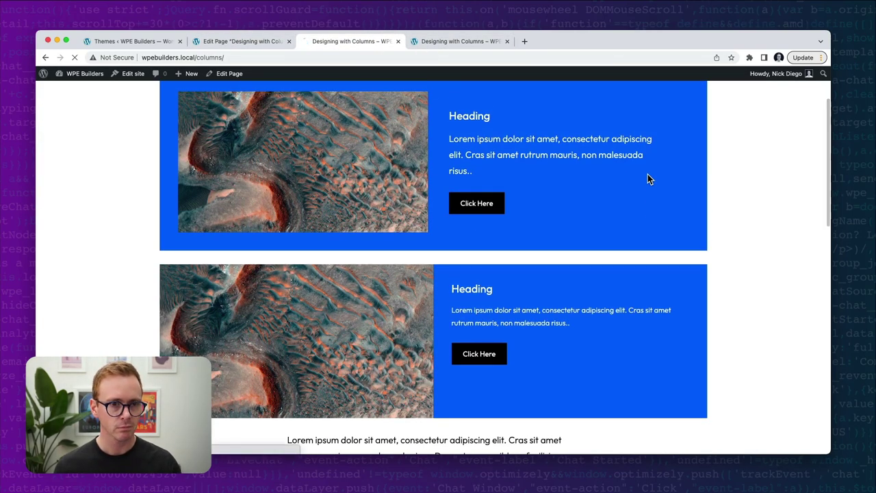
right_click(756, 164)
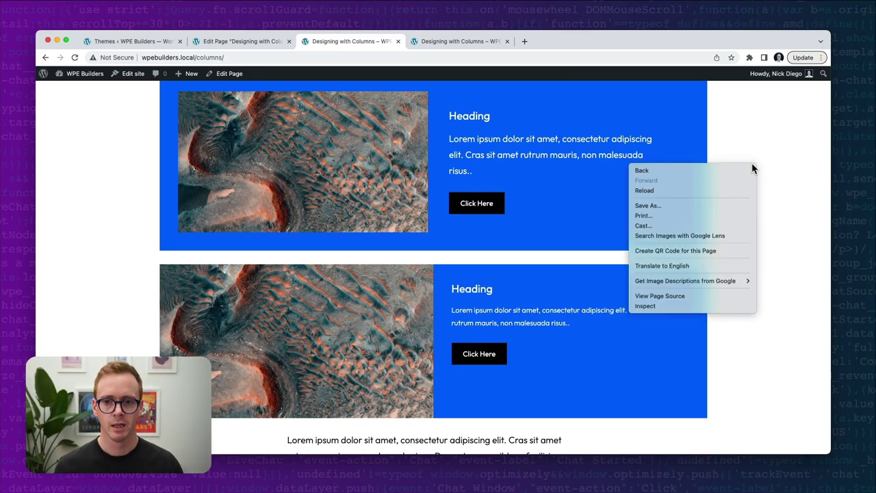
left_click(669, 305)
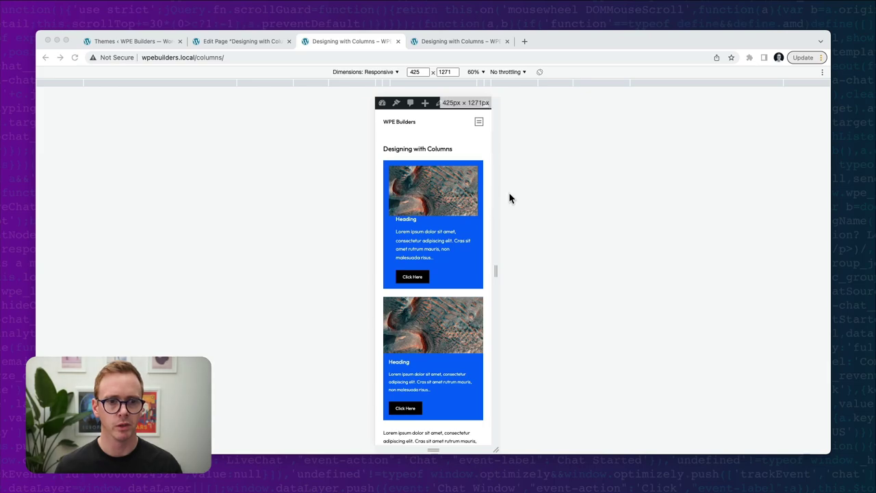
scroll(455, 201, "down", 2)
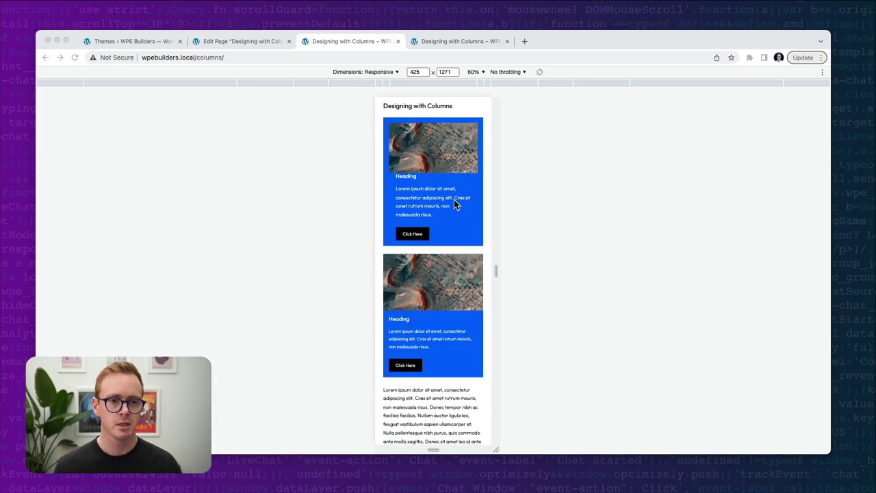
scroll(454, 199, "up", 1)
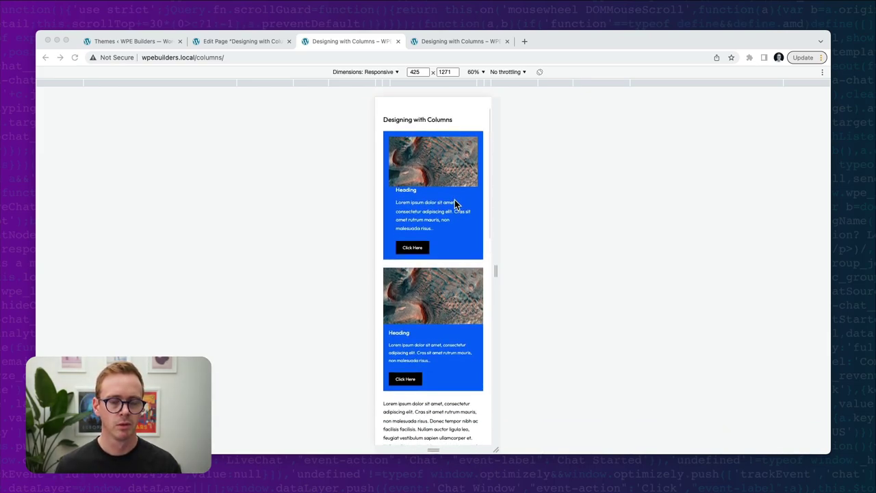
Compare the two blocks at the 768 px tablet width and the 320 px mobile width.
left_click(505, 84)
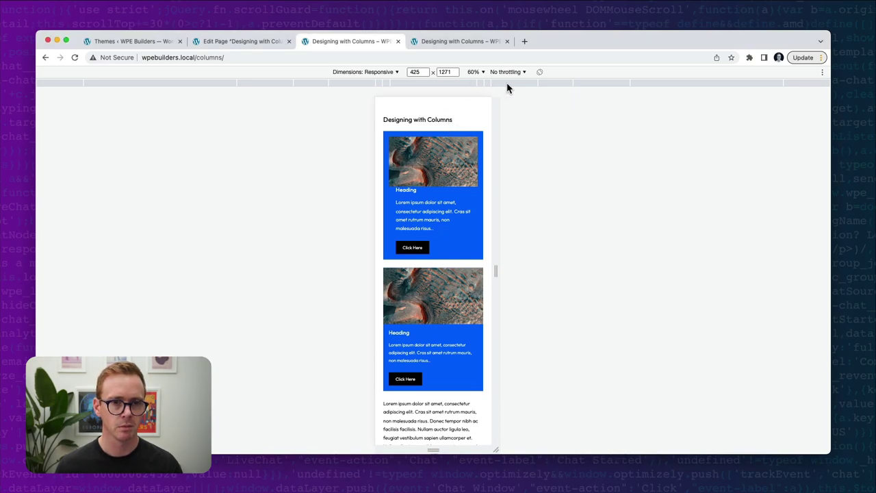
left_click(510, 84)
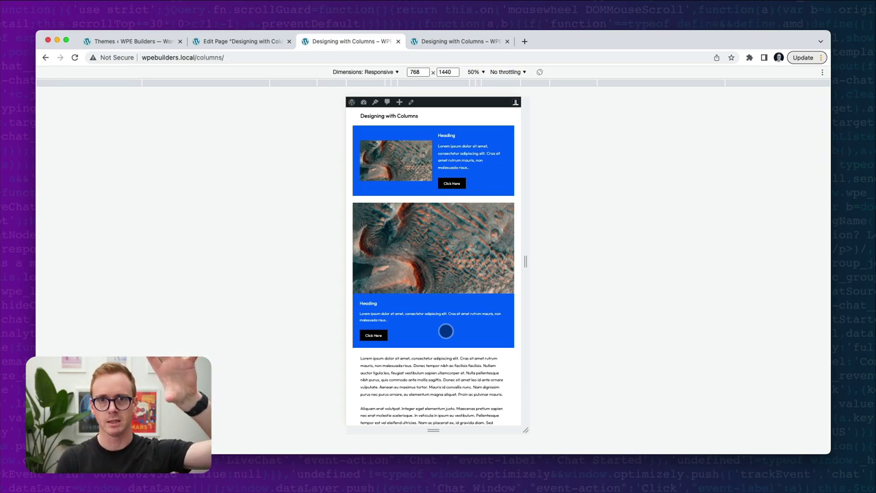
left_click(446, 81)
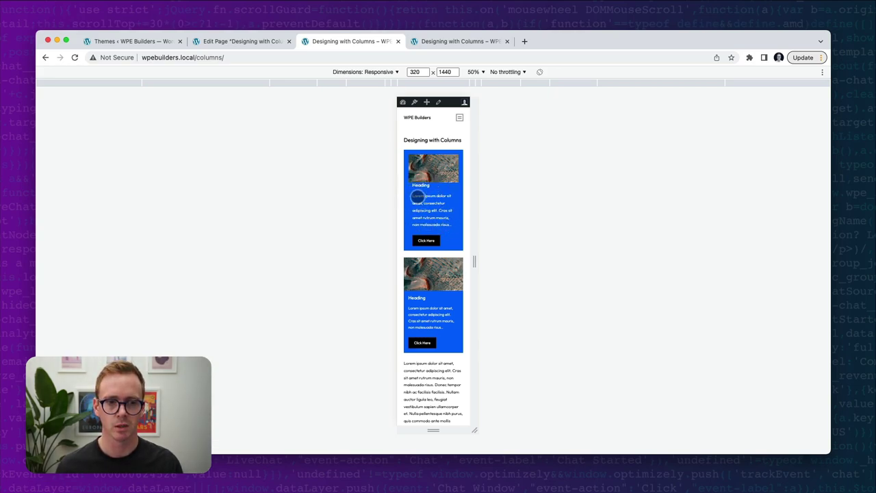
Set the responsive view's zoom to 100% and examine the padding around the stacked content of both blocks.
left_click(483, 72)
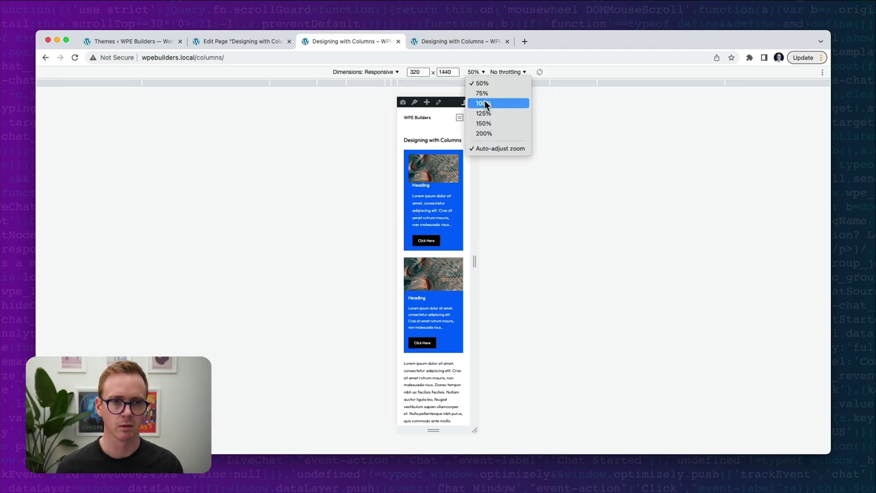
left_click(484, 103)
scroll(451, 254, "down", 2)
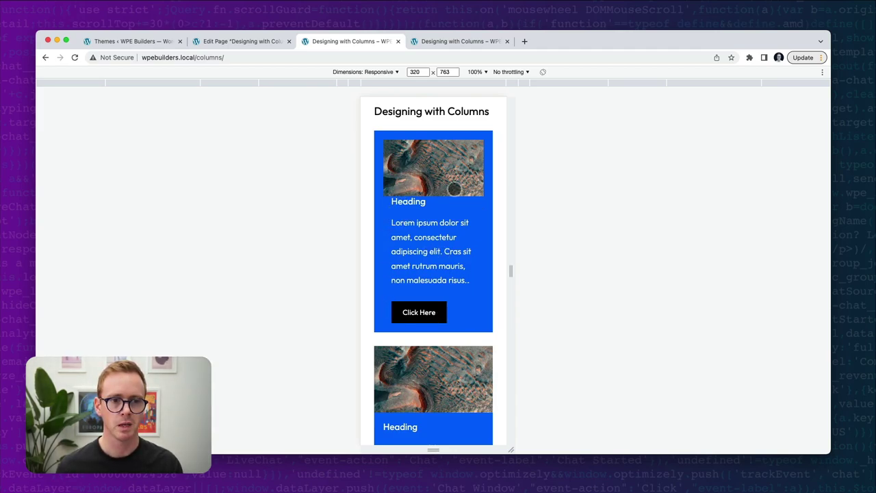
scroll(467, 233, "down", 1)
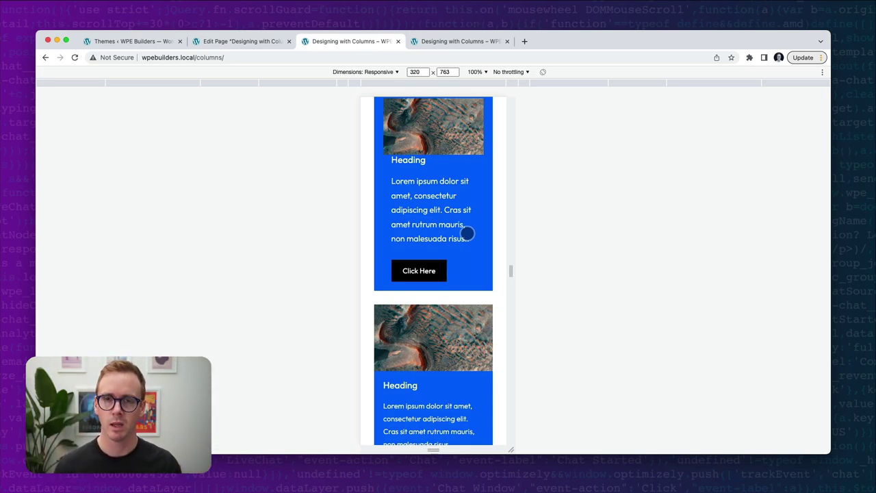
scroll(459, 232, "down", 1)
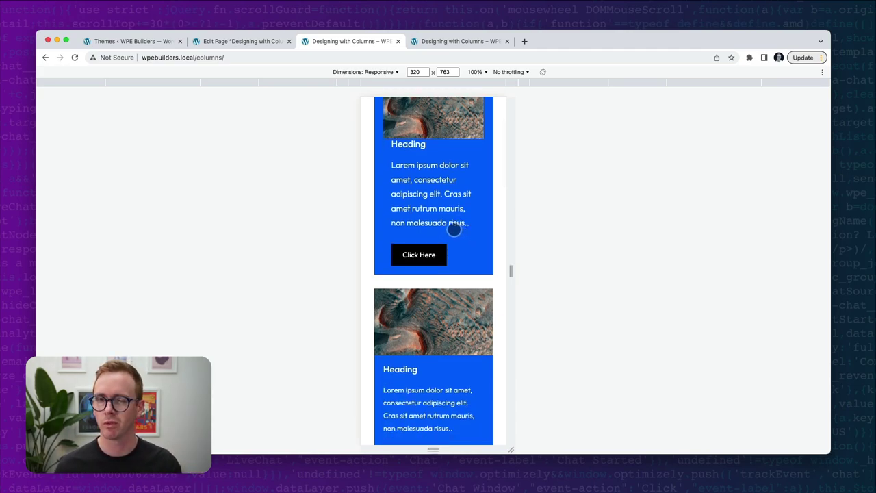
In the page editor, move the Columns block's image column after its text column and show the Media & Text block's media on the right.
scroll(454, 230, "down", 3)
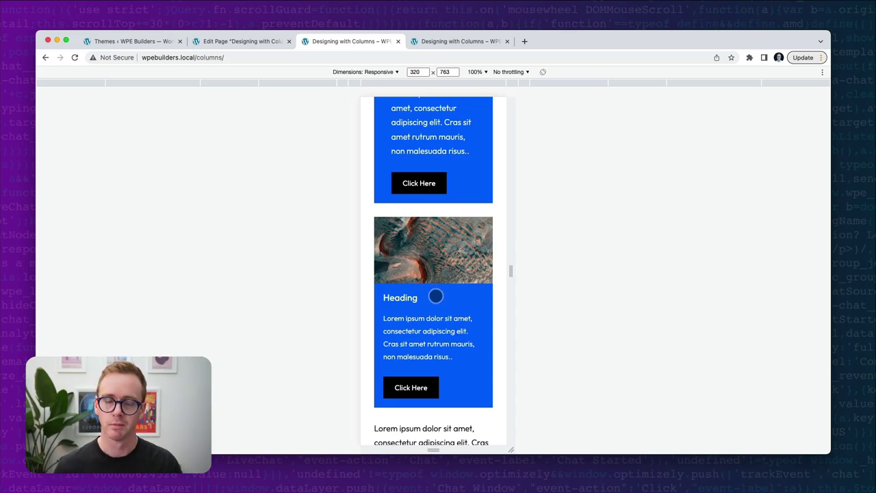
left_click(212, 43)
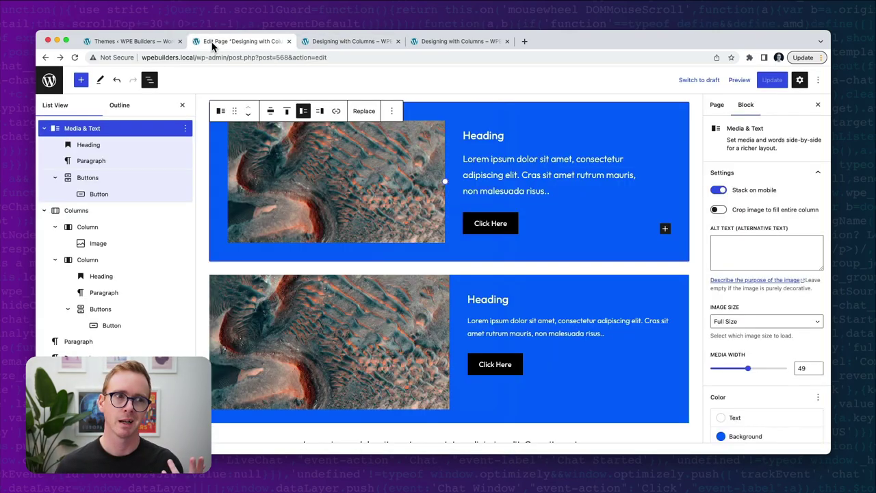
left_click(293, 315)
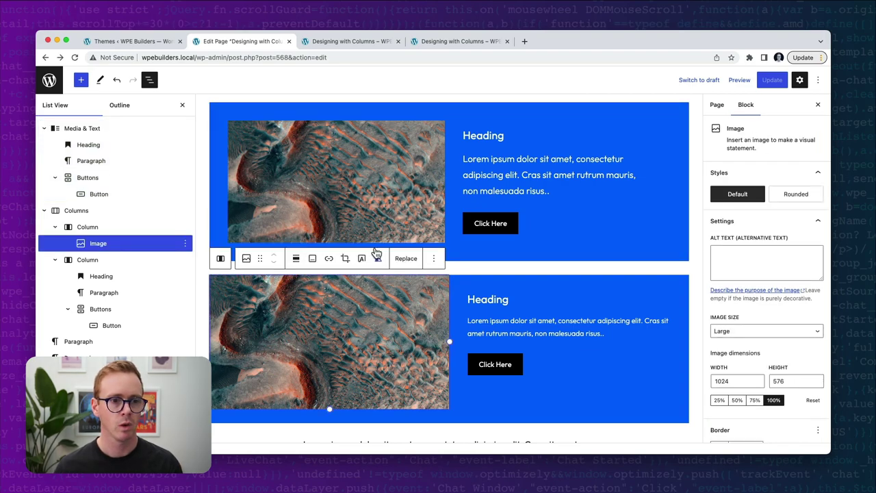
left_click(93, 230)
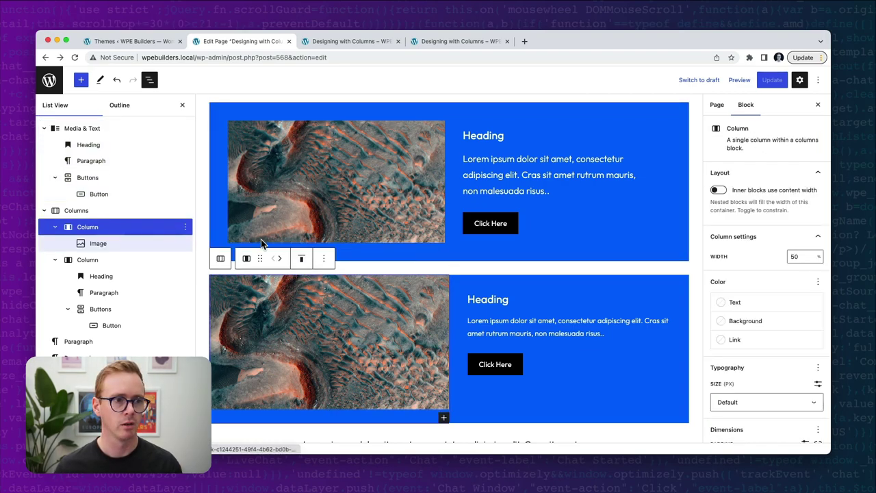
left_click(282, 258)
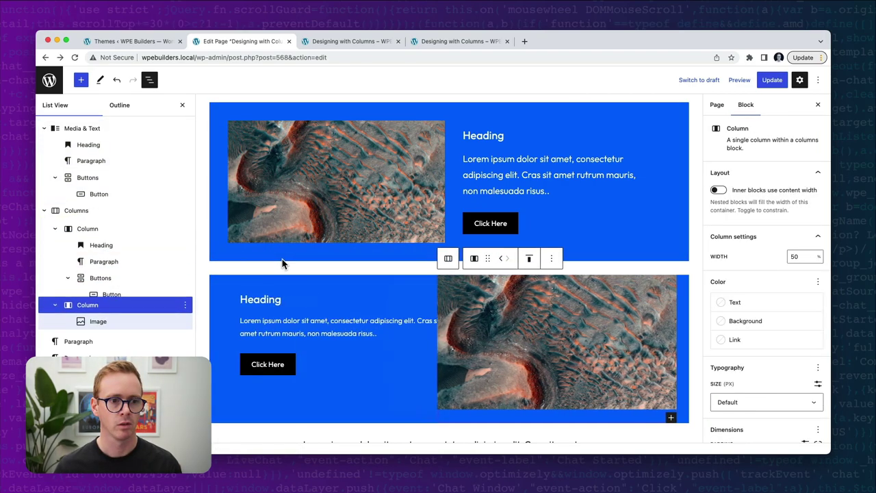
left_click(375, 122)
left_click(313, 113)
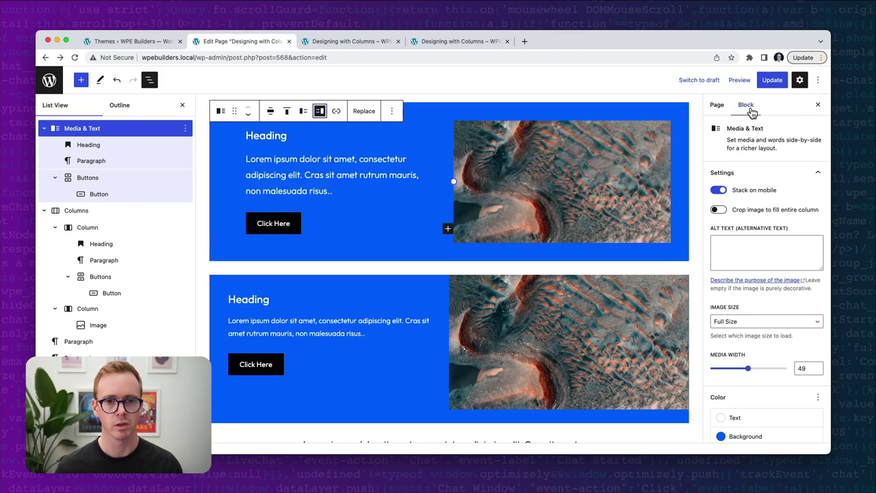
Update the page, reload the published version, and compare the stacking order of both blocks at 320 px width.
left_click(772, 80)
left_click(355, 42)
key("super+r")
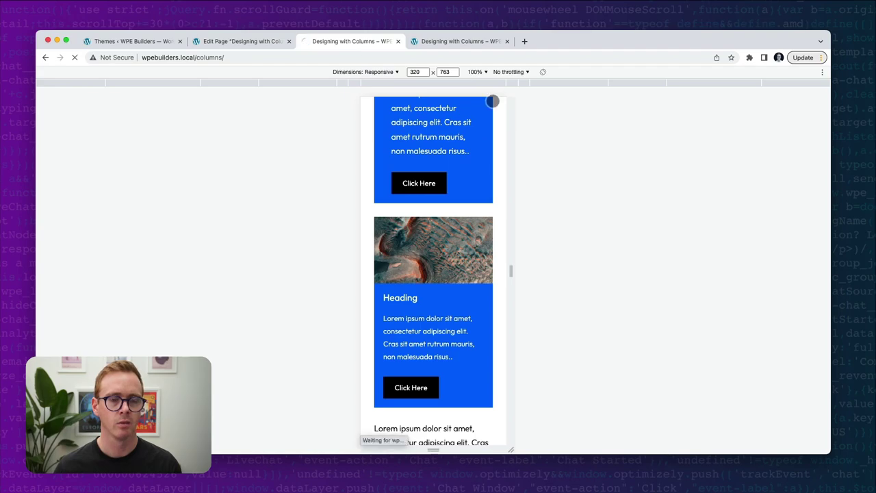
scroll(454, 191, "up", 2)
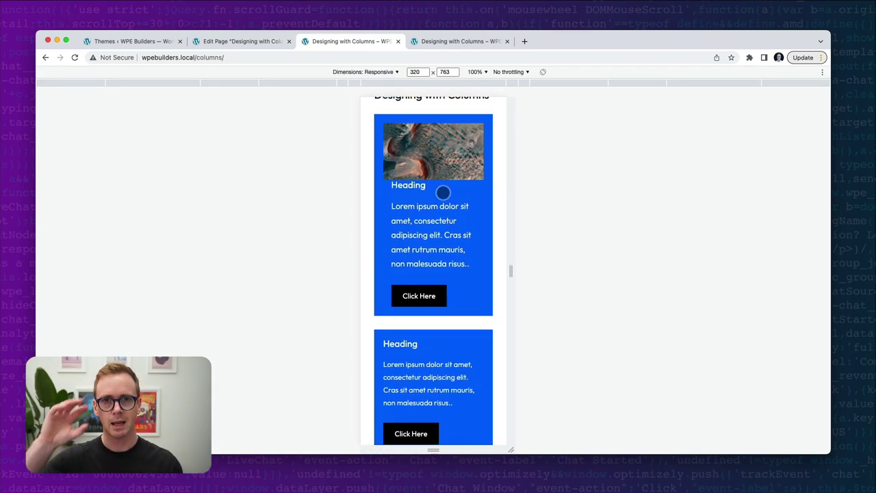
scroll(442, 193, "down", 3)
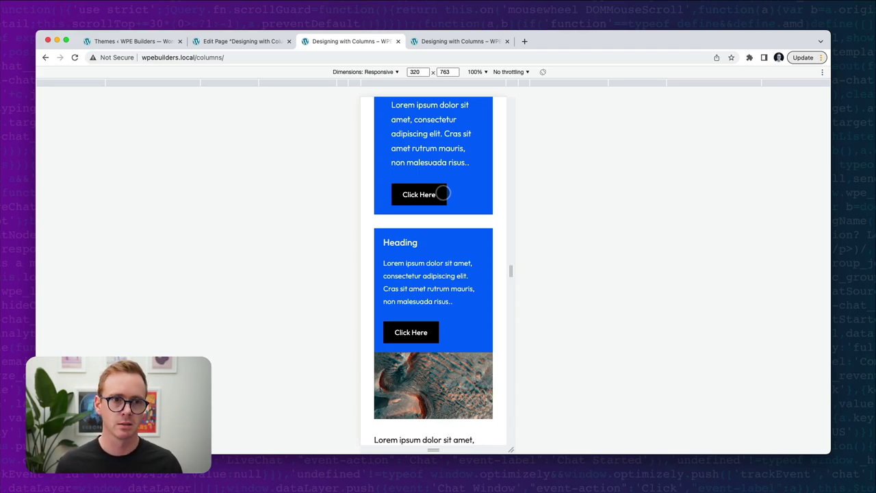
Return to the page editor, select the Columns block, and expand its Advanced settings.
left_click(228, 41)
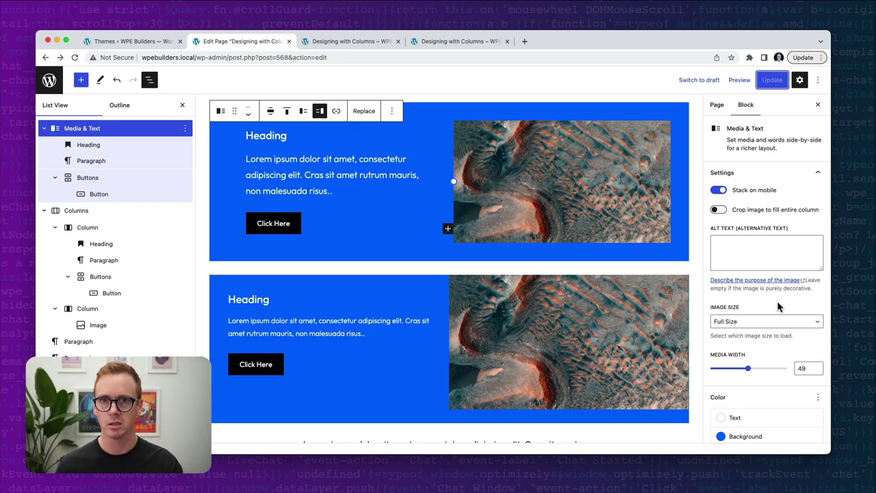
scroll(773, 301, "down", 5)
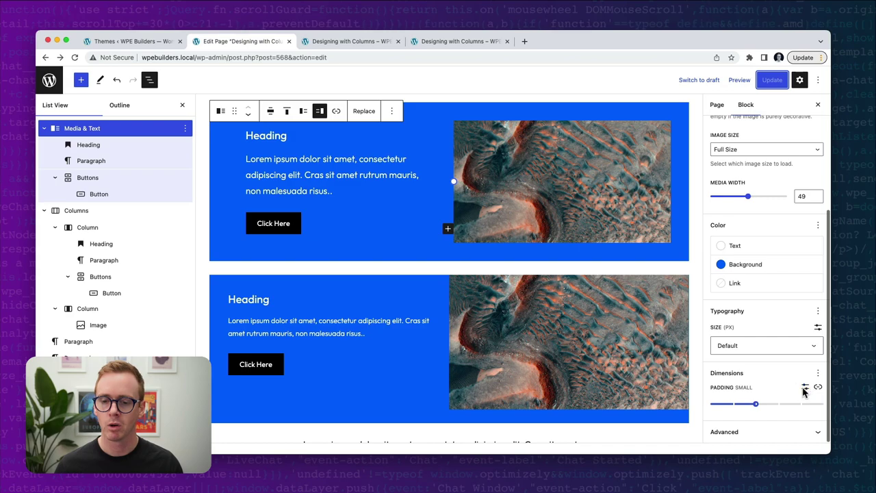
left_click(77, 210)
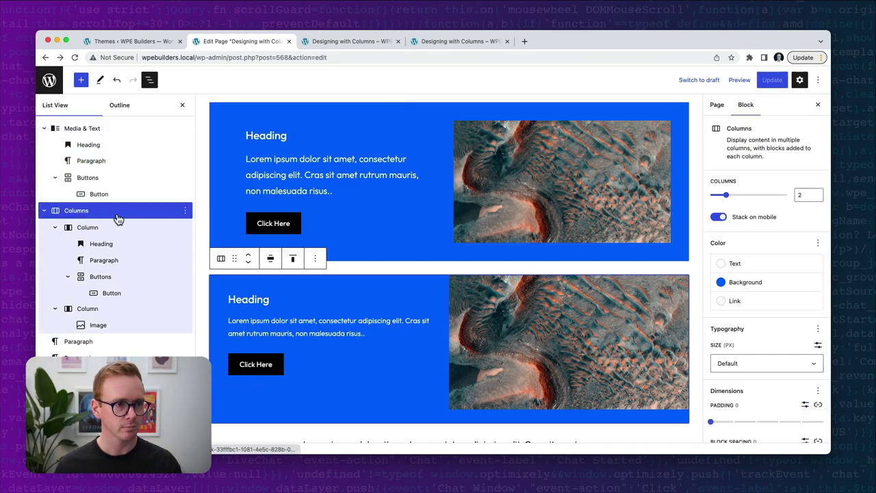
scroll(763, 383, "down", 4)
left_click(761, 430)
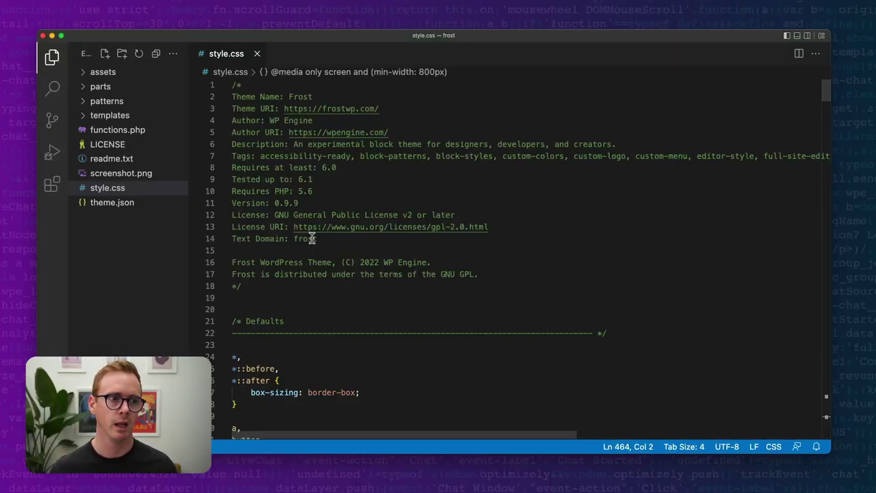
Switch to the code editor and start a .mobile-reverse-column-direction rule at the end of the Frost theme's style.css.
scroll(202, 228, "right", 1)
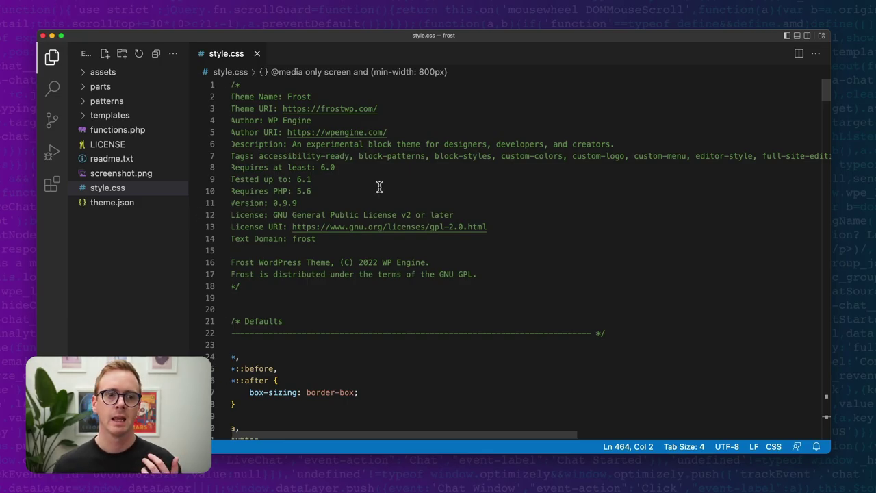
scroll(381, 202, "down", 20)
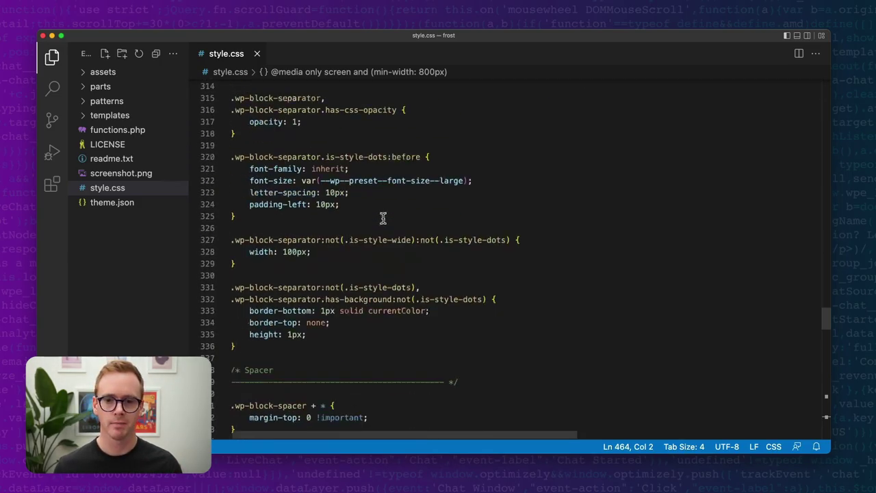
scroll(382, 218, "down", 10)
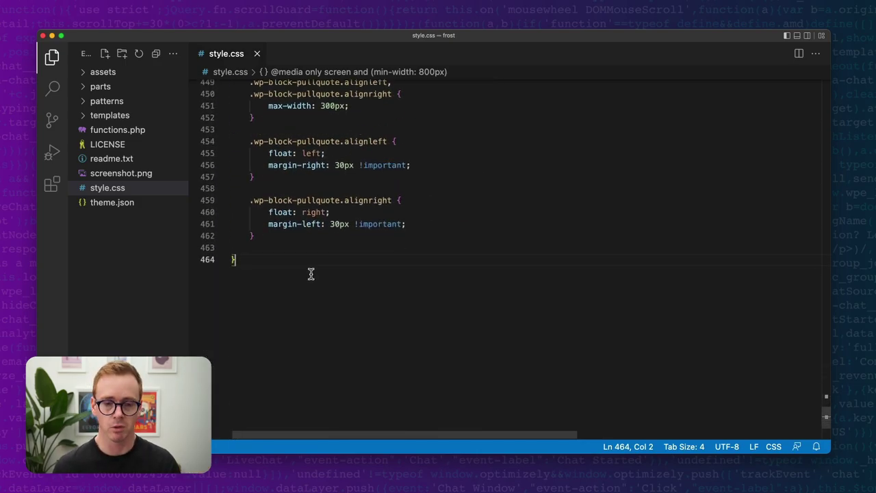
key("Return")
key("Return")
type(".")
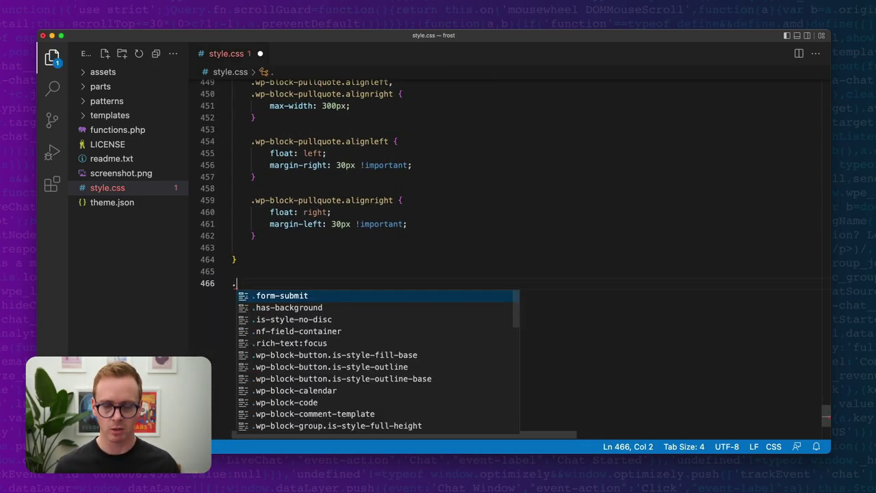
type("m")
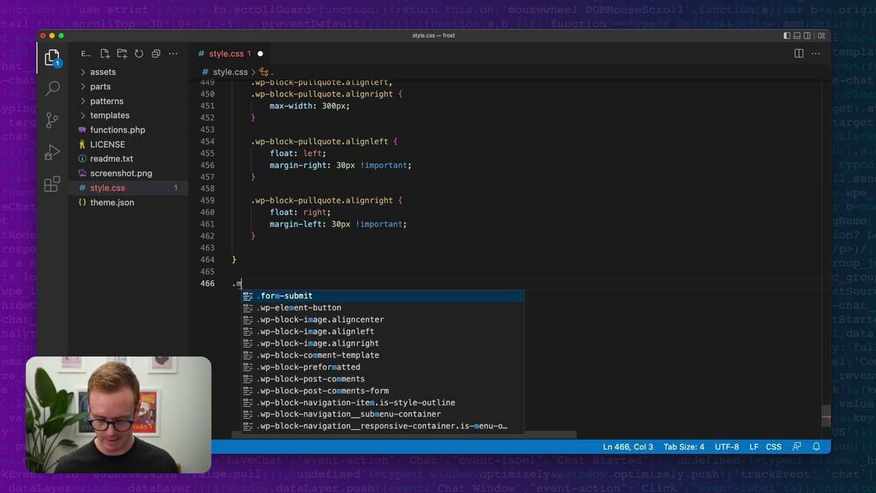
type("ovi")
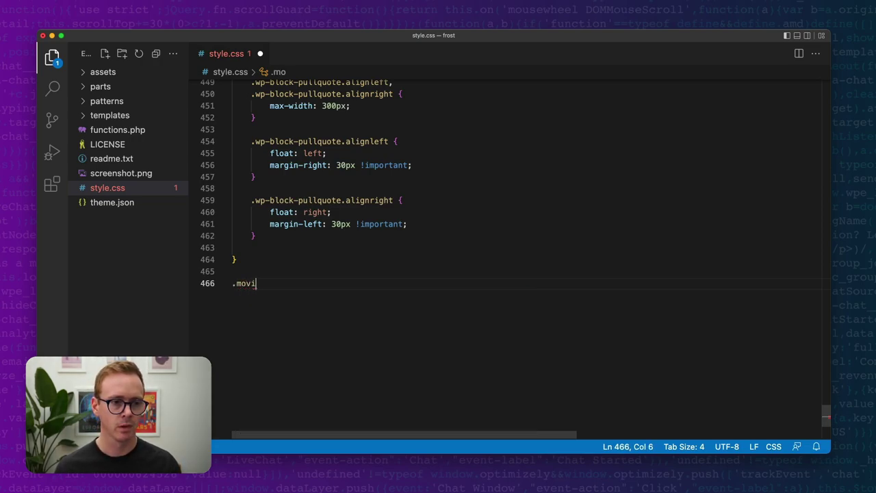
key("BackSpace")
key("BackSpace")
type("bile-")
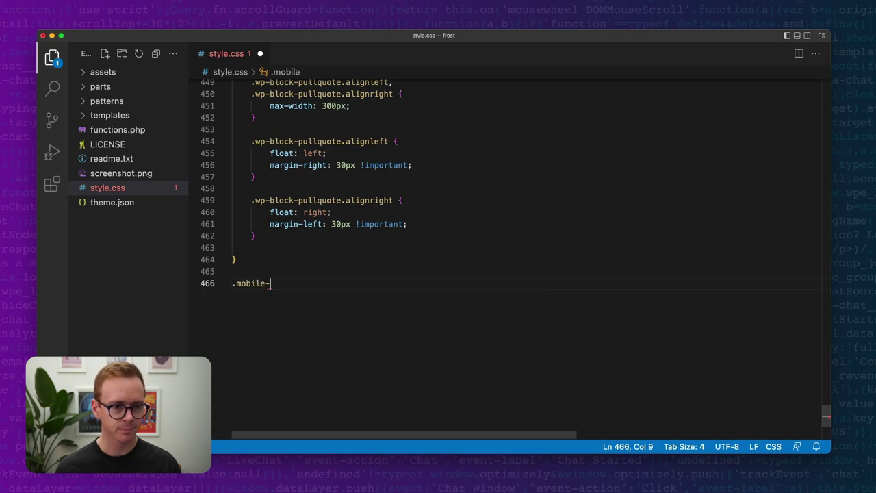
type("rever")
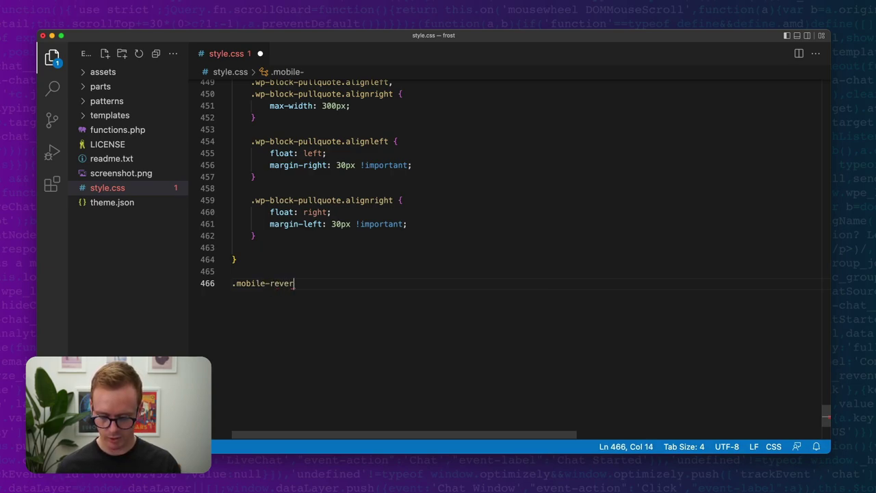
type("se-columnp")
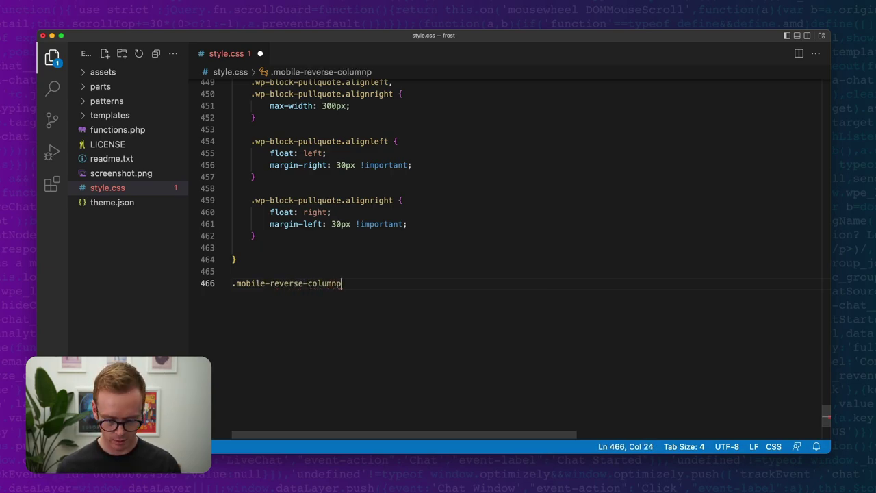
type("direction {")
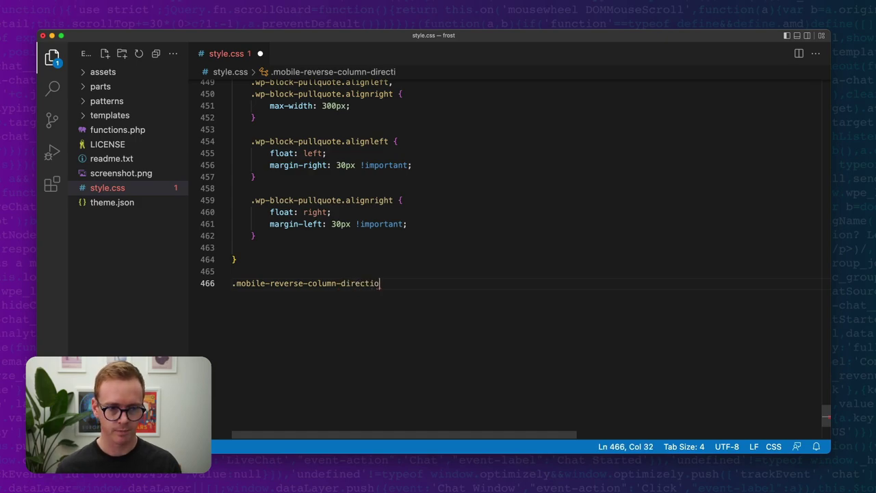
Add flex-direction: column-reverse to the .mobile-reverse-column-direction rule and save the stylesheet.
key("Return")
type("flex")
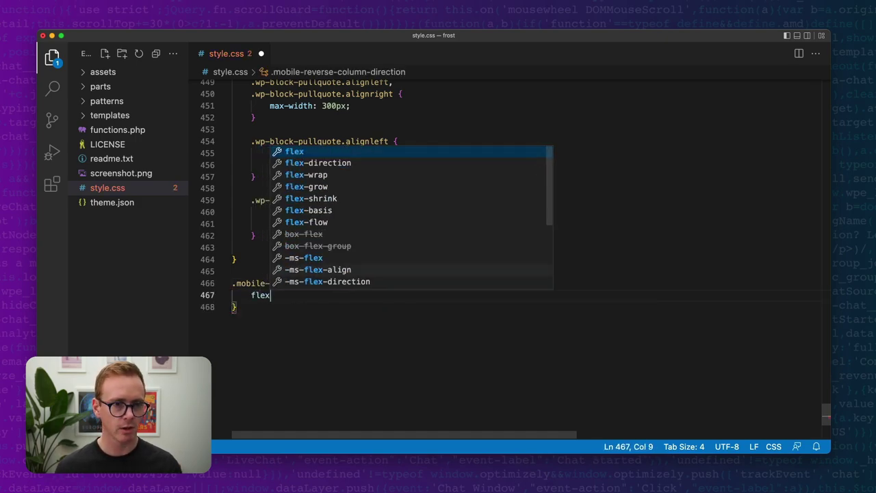
key("Down")
key("Return")
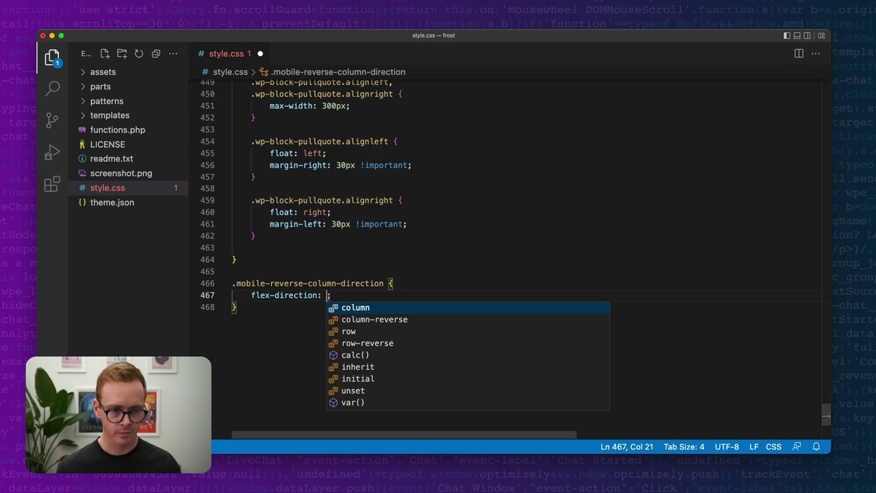
key("Down")
key("Return")
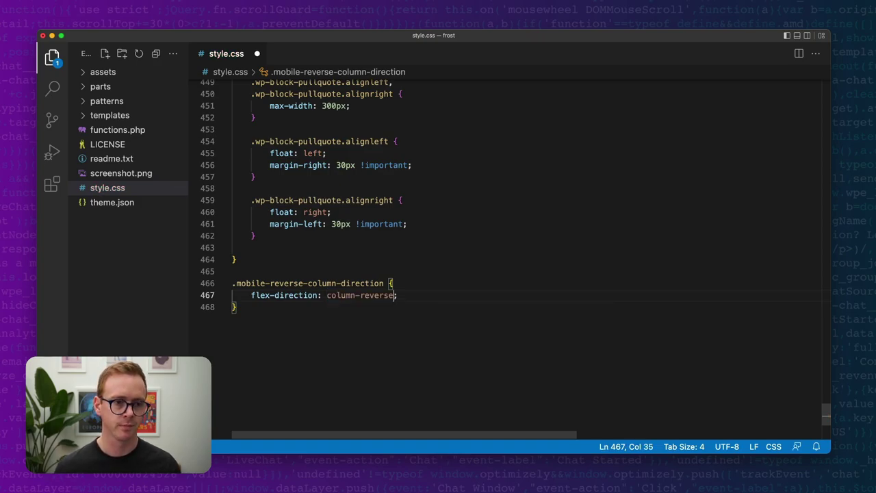
key("ctrl+Left")
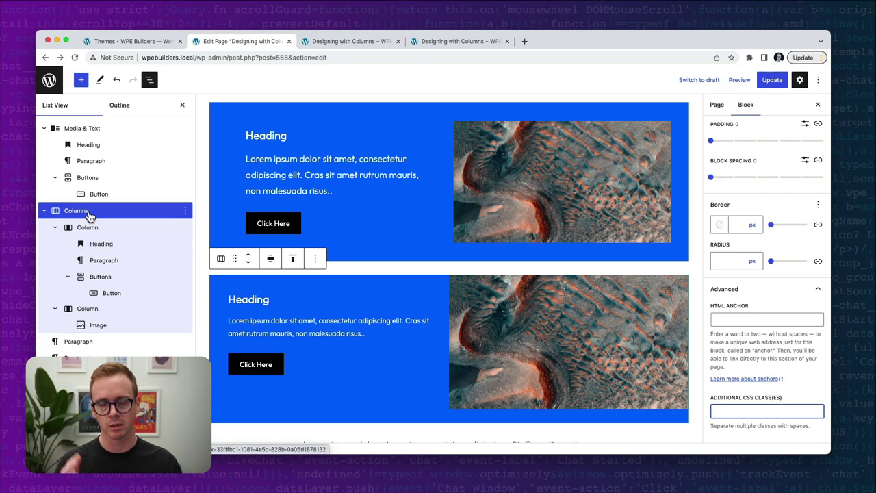
key("ctrl+Right")
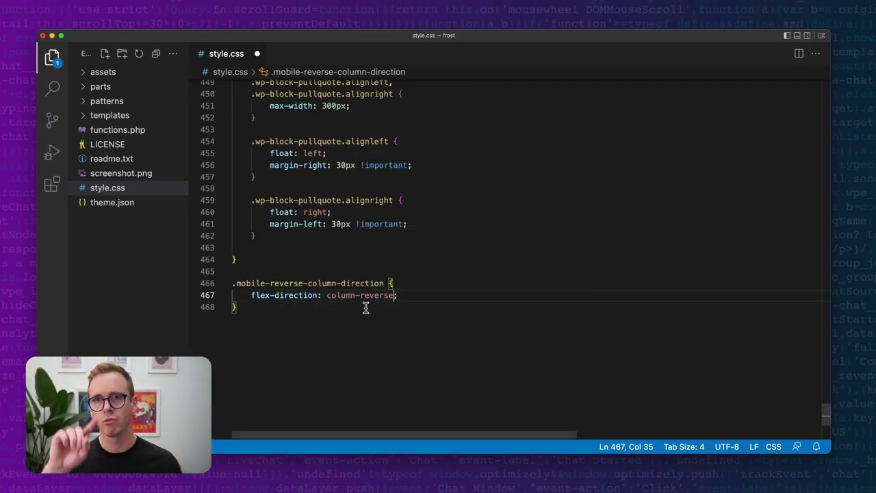
key("super+s")
Copy the class name mobile-reverse-column-direction into the Columns block's additional CSS classes and update the page.
left_click_drag(385, 283, 235, 283)
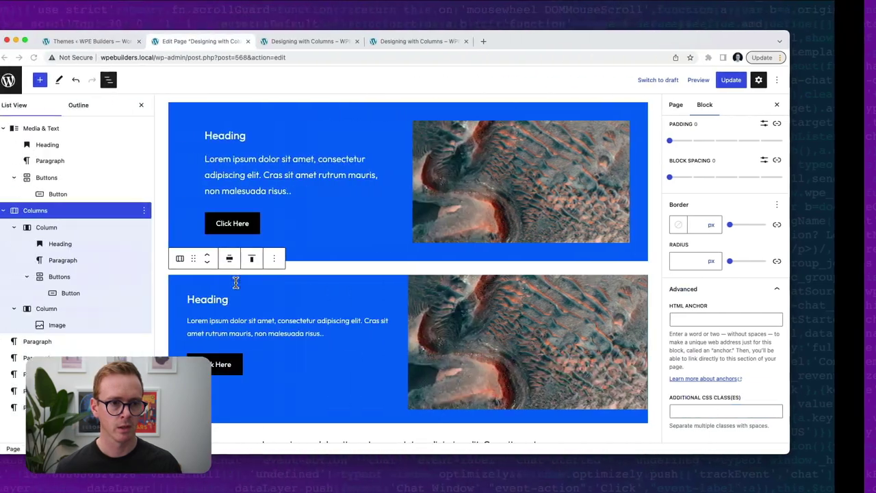
type("mobile-reverse-column-direction")
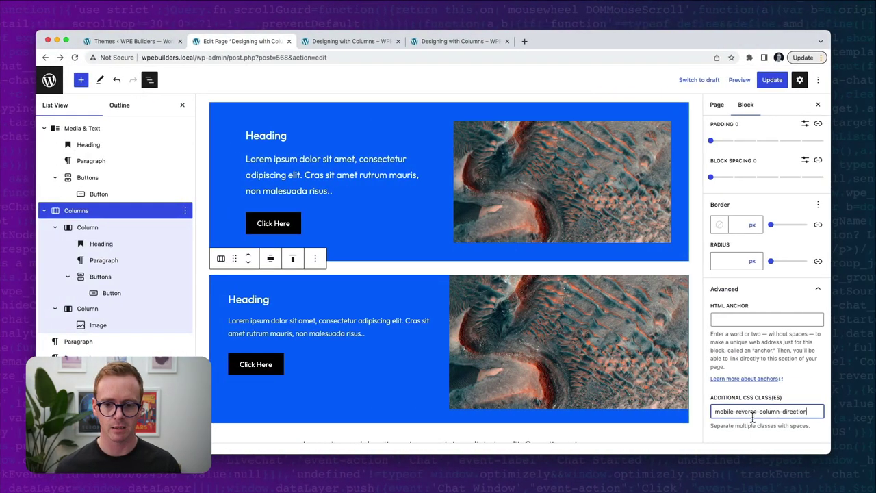
left_click(773, 80)
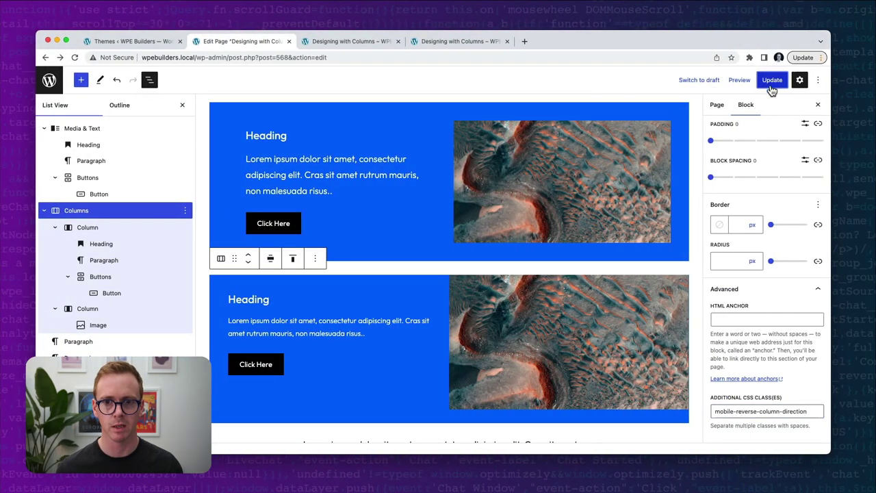
Reload the published page and examine the Columns block's layout at 320 px, 2560 px and 1440 px widths.
left_click(349, 41)
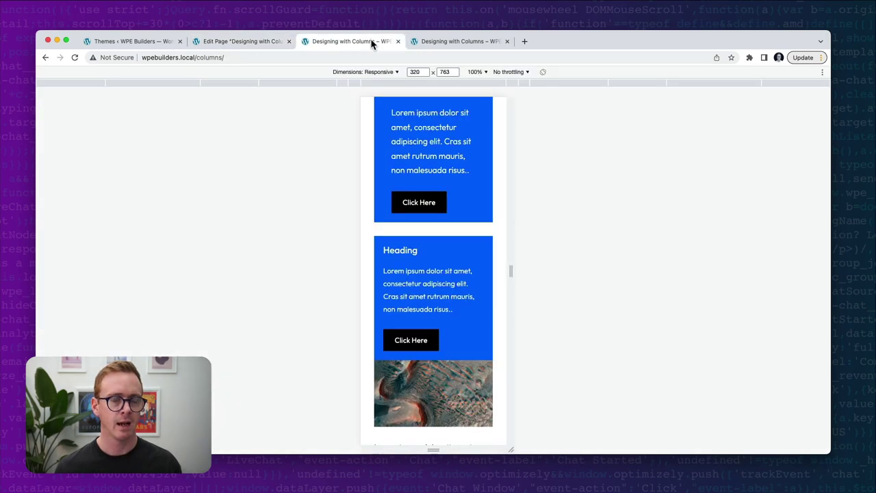
key("super+r")
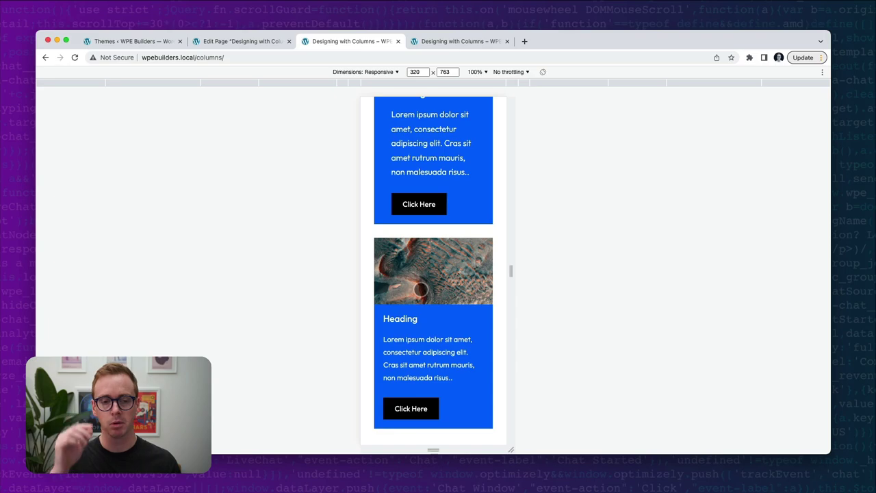
left_click(724, 84)
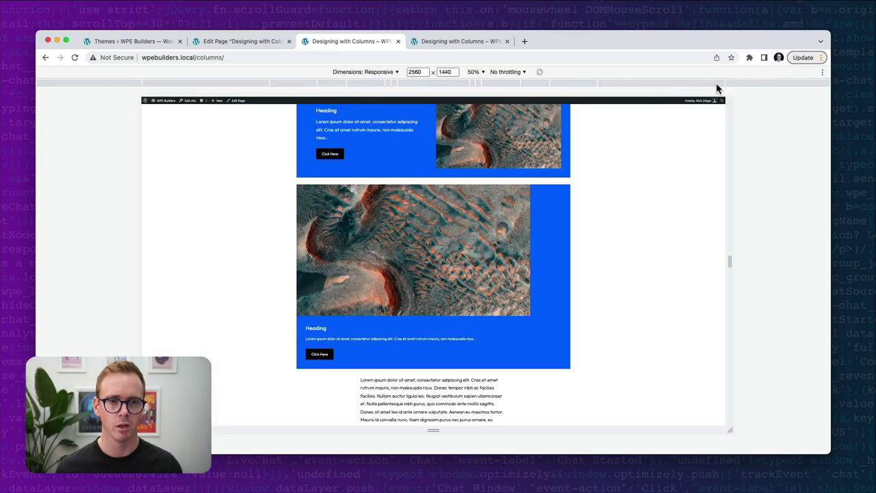
scroll(613, 199, "down", 1)
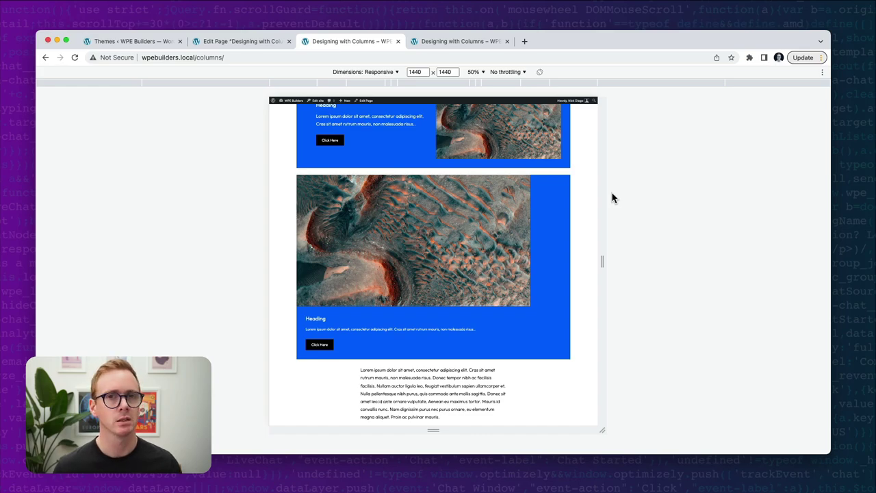
key("super+Tab")
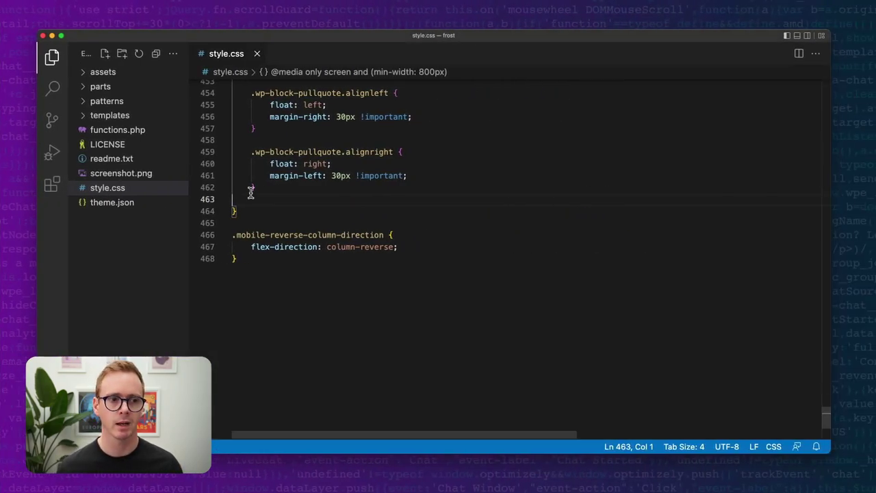
scroll(274, 189, "up", 1)
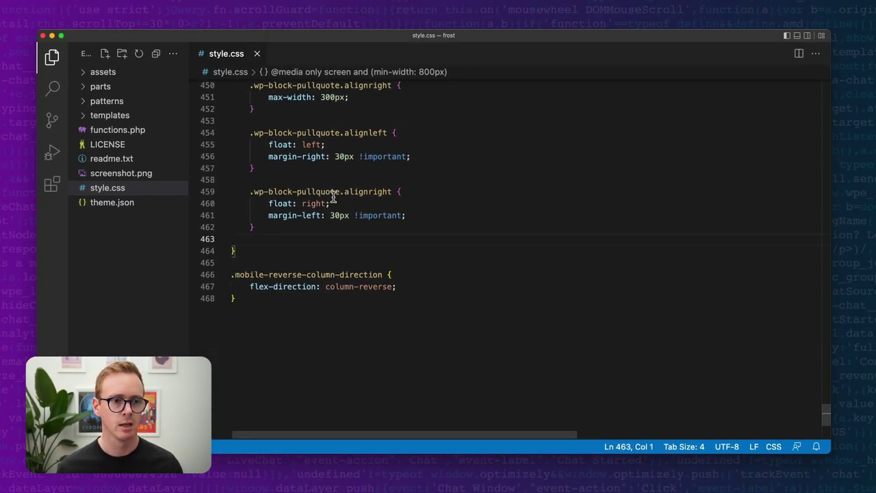
scroll(333, 197, "up", 4)
scroll(333, 197, "up", 4)
left_click_drag(438, 215, 214, 214)
key("super+c")
scroll(301, 226, "down", 8)
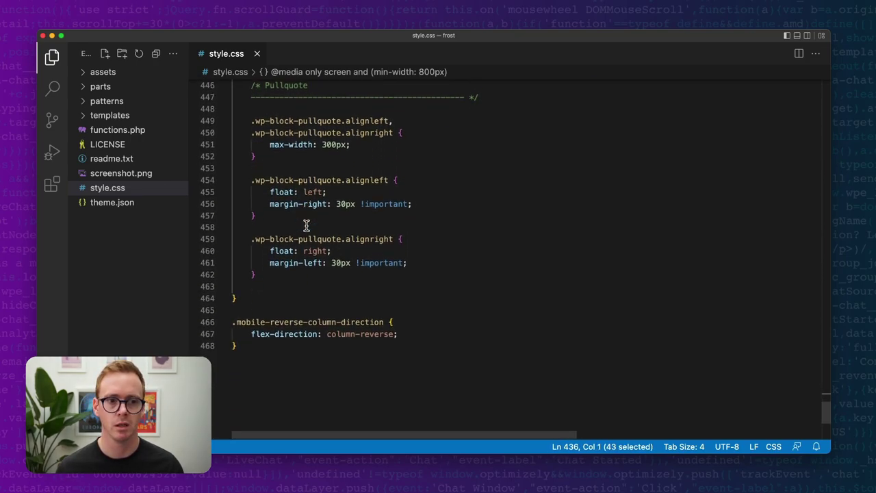
left_click(274, 236)
key("Down")
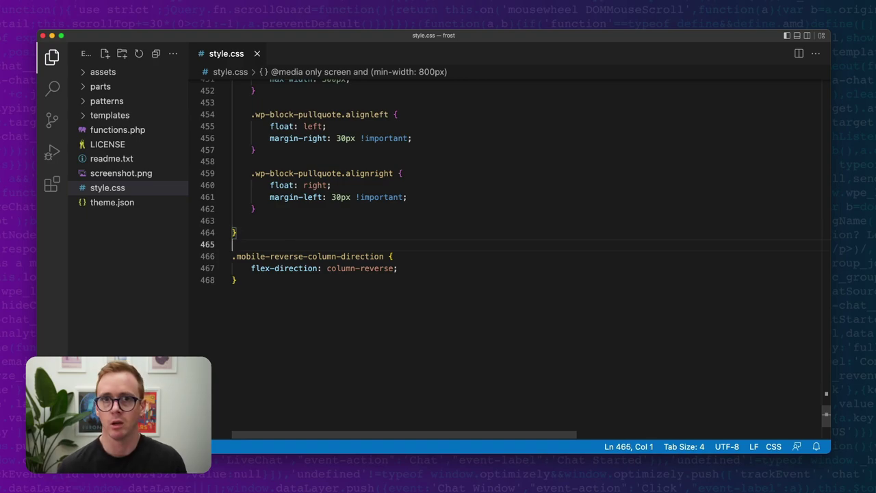
key("Return")
key("super+v")
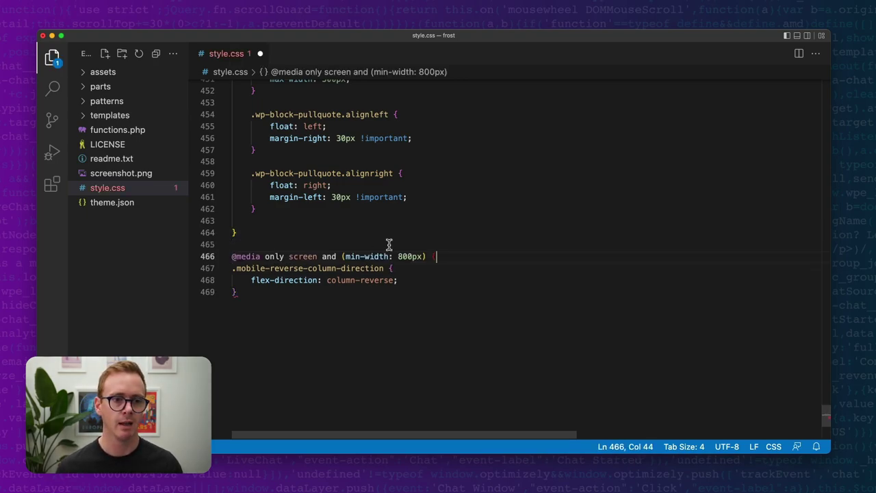
Enclose the indented .mobile-reverse-column-direction rule in the media query with its condition changed to max-width: 800px, and save the stylesheet.
left_click(246, 292)
key("Return")
type("}")
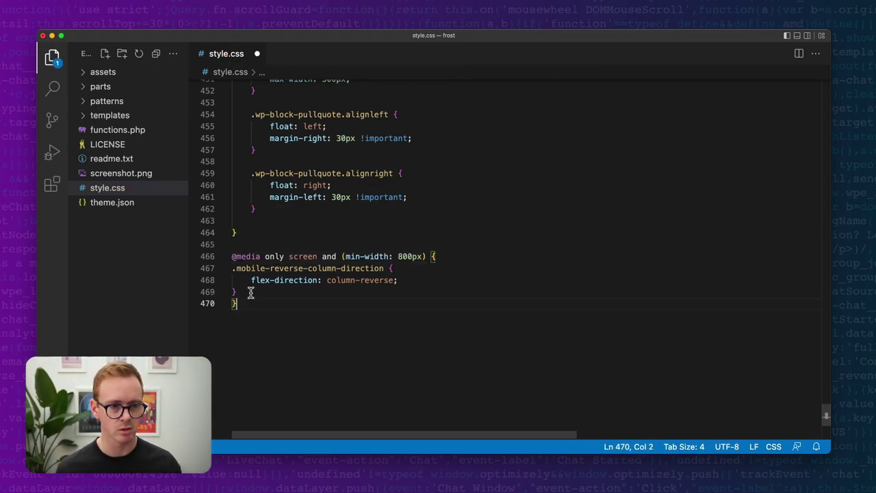
left_click_drag(237, 292, 215, 270)
key("Tab")
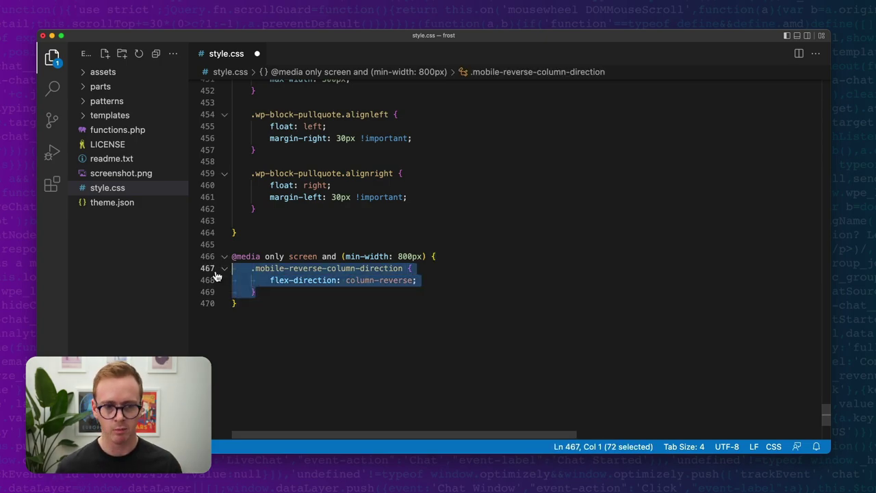
double_click(351, 257)
type("max")
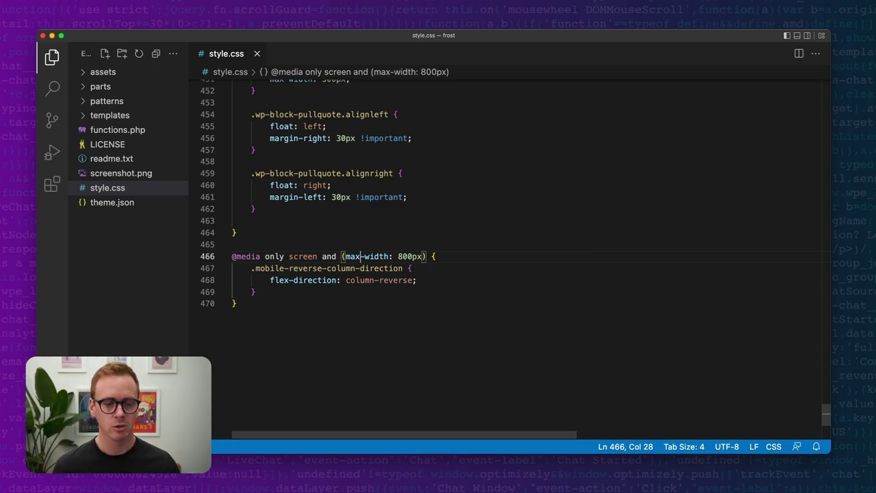
Switch to the browser, reload the published page and examine the Columns block's layout at 1440 px and 768 px widths.
key("ctrl+Left")
key("super+r")
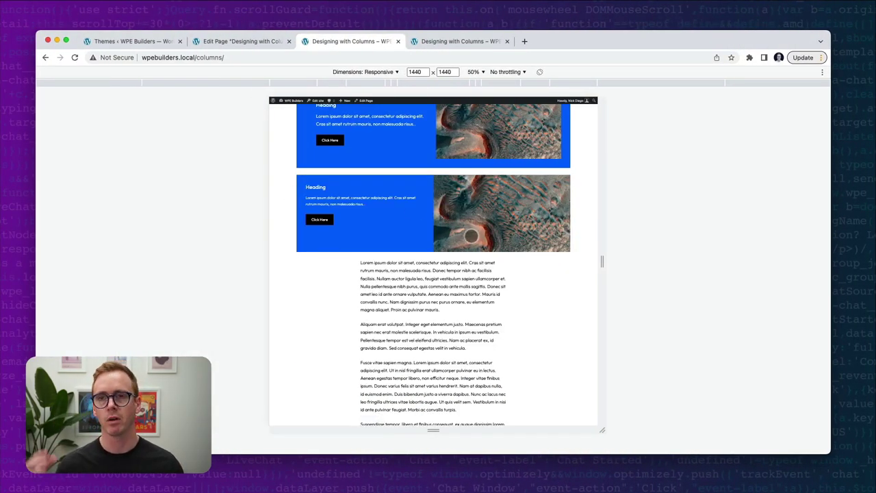
left_click(497, 84)
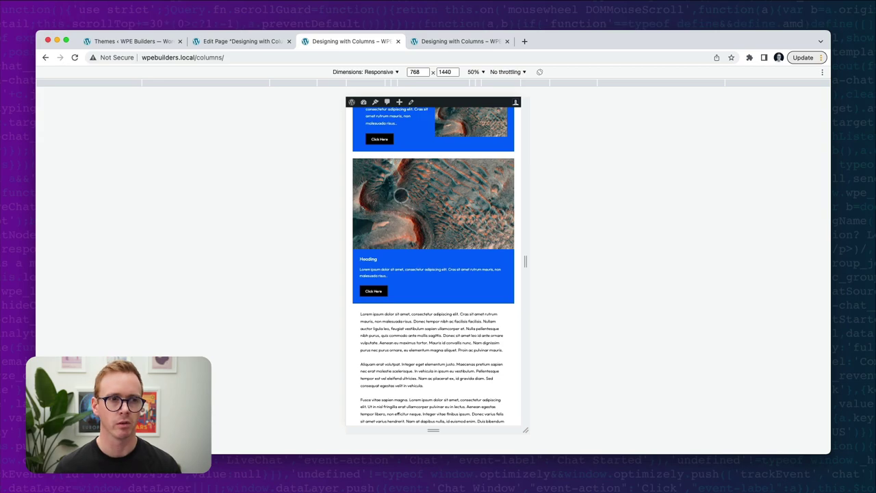
Return to the page editor and duplicate the whole Columns block that carries the mobile-reverse-column-direction class.
left_click(230, 42)
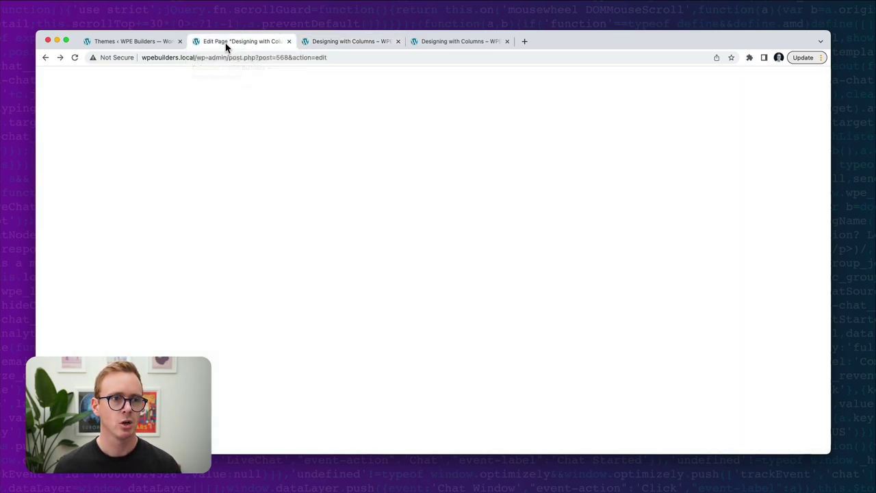
scroll(385, 237, "down", 2)
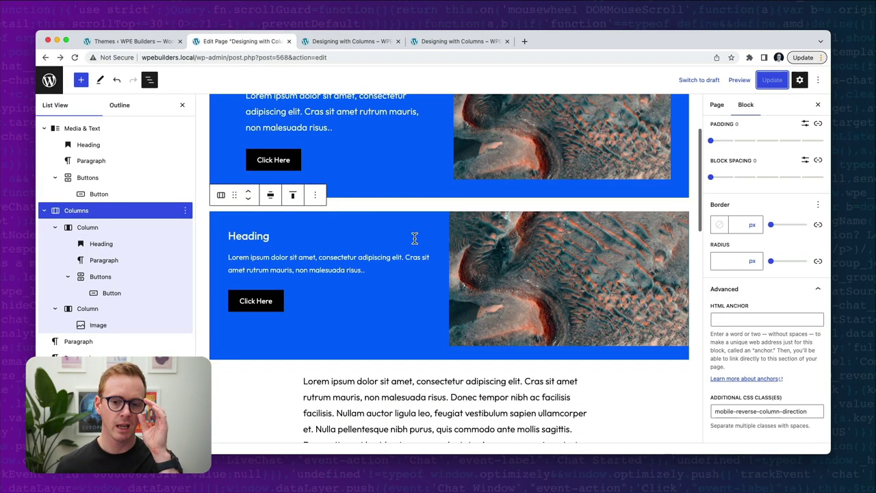
left_click(261, 226)
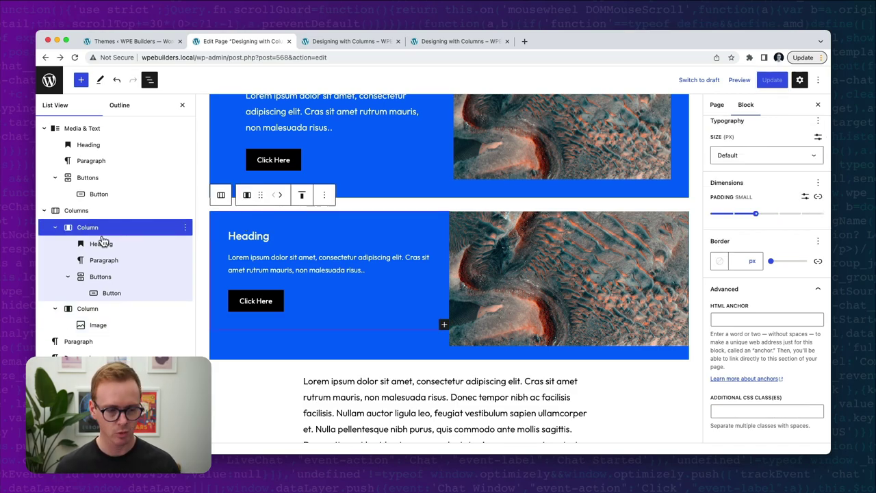
left_click(60, 210)
key("super+shift+d")
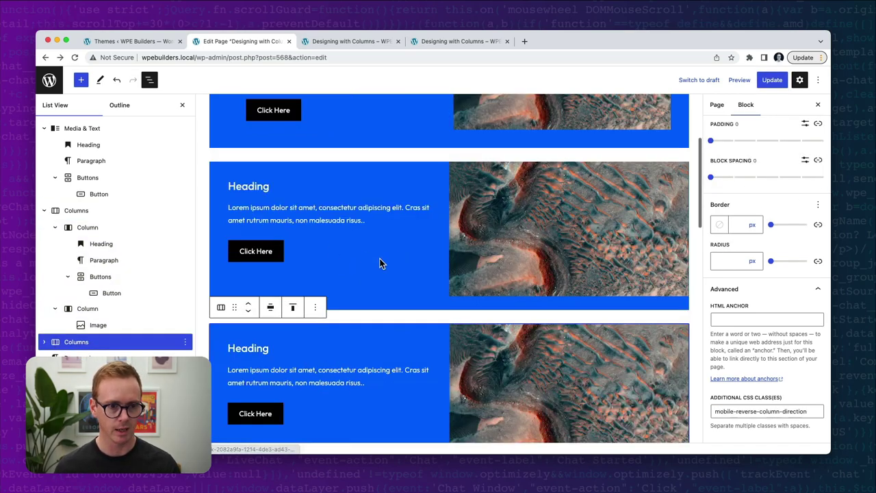
Replace the image in the duplicated Columns block with ESP_017043_2640_desktop.jpg from the media library.
scroll(395, 258, "down", 3)
left_click(493, 260)
left_click(637, 218)
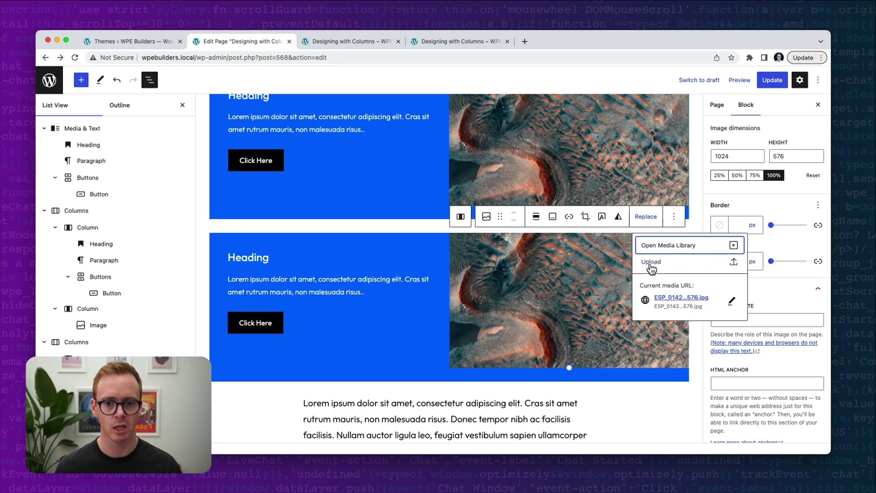
left_click(650, 247)
left_click(250, 216)
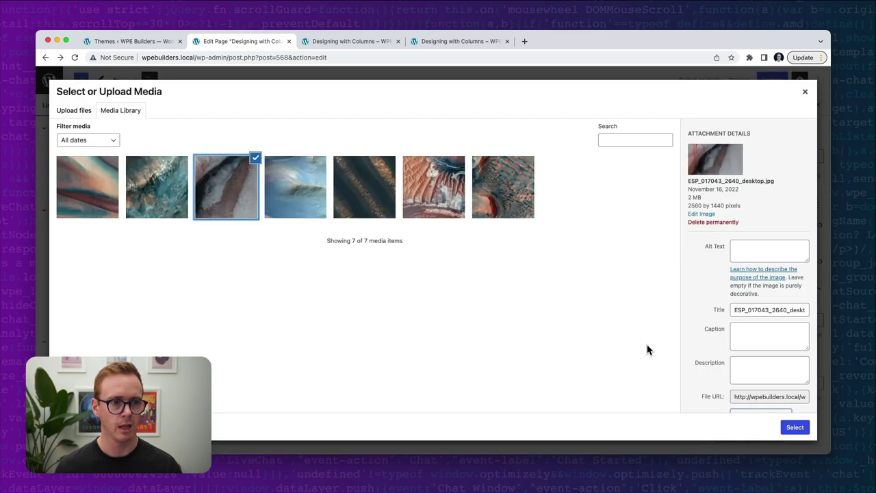
left_click(794, 427)
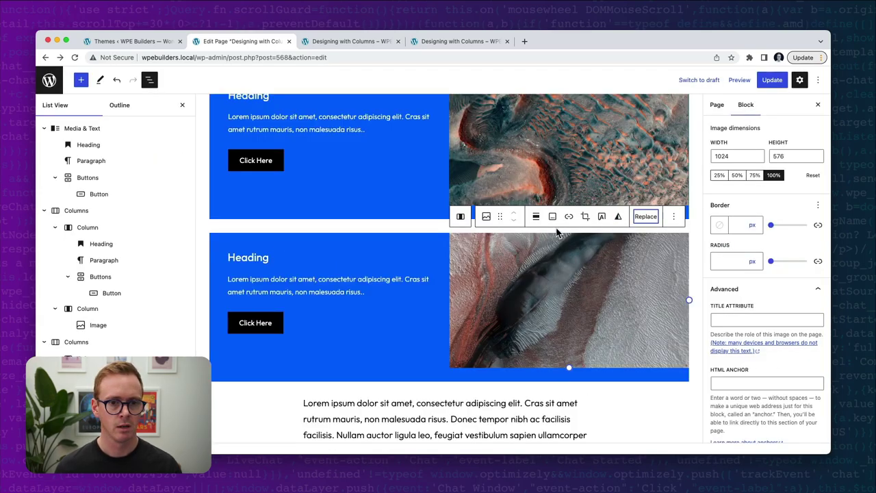
Move the text column of the duplicated Columns block to the right of its image column.
left_click(77, 341)
left_click(363, 250)
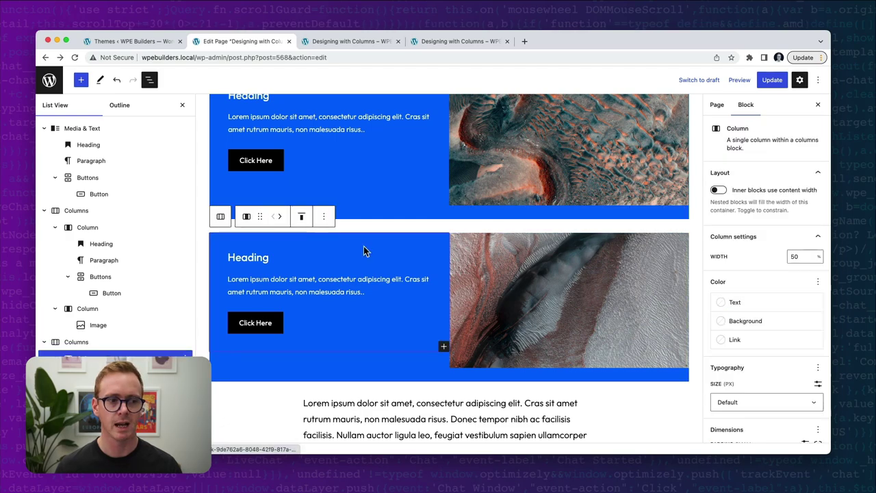
left_click(279, 219)
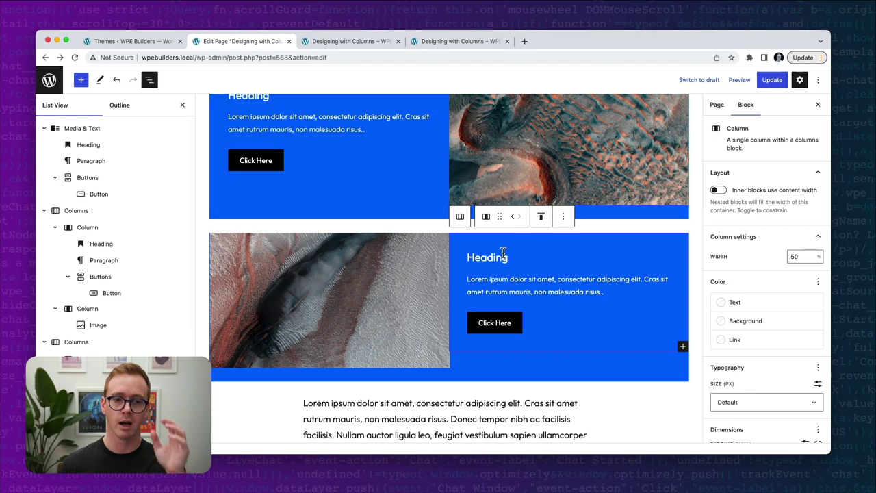
Select the duplicated Columns block and bring up its additional CSS classes setting.
scroll(504, 254, "up", 1)
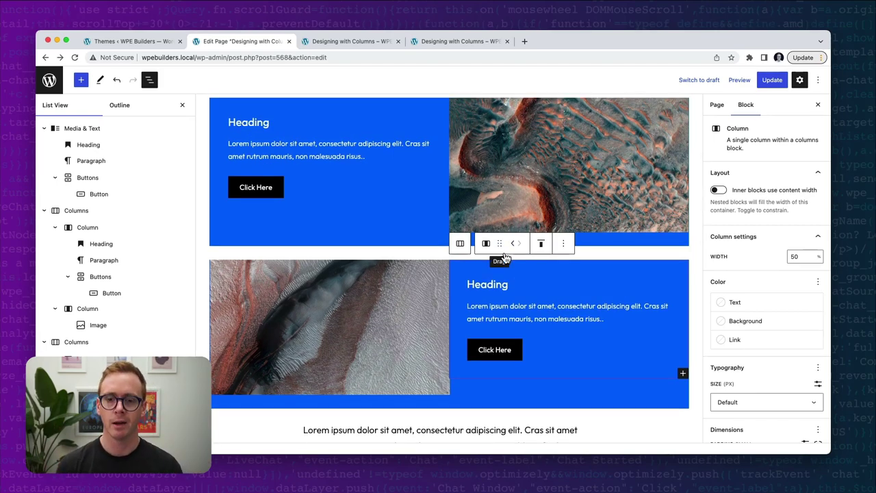
scroll(769, 370, "down", 5)
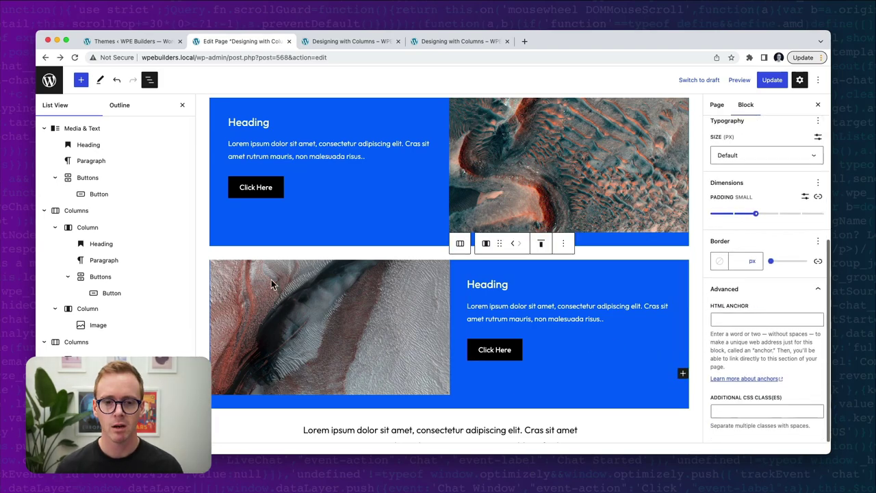
left_click(93, 342)
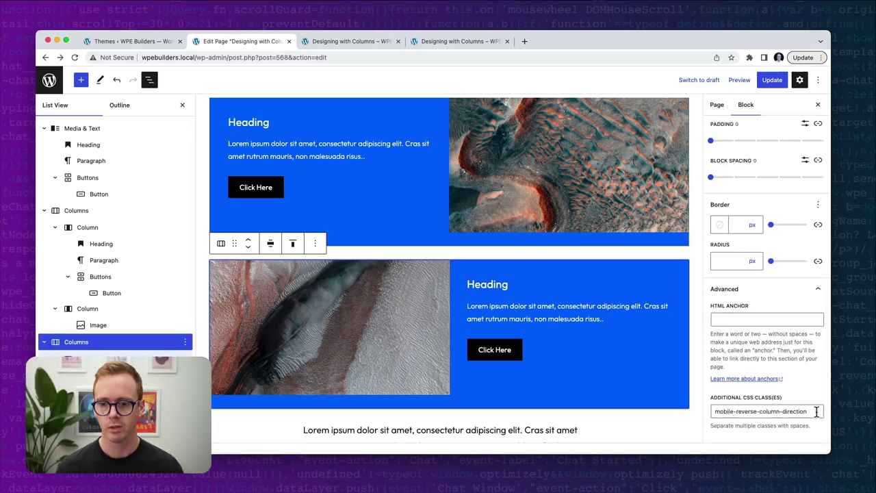
Remove the mobile-reverse-column-direction CSS class from the second Columns block and update the page.
left_click_drag(815, 411, 684, 411)
key("BackSpace")
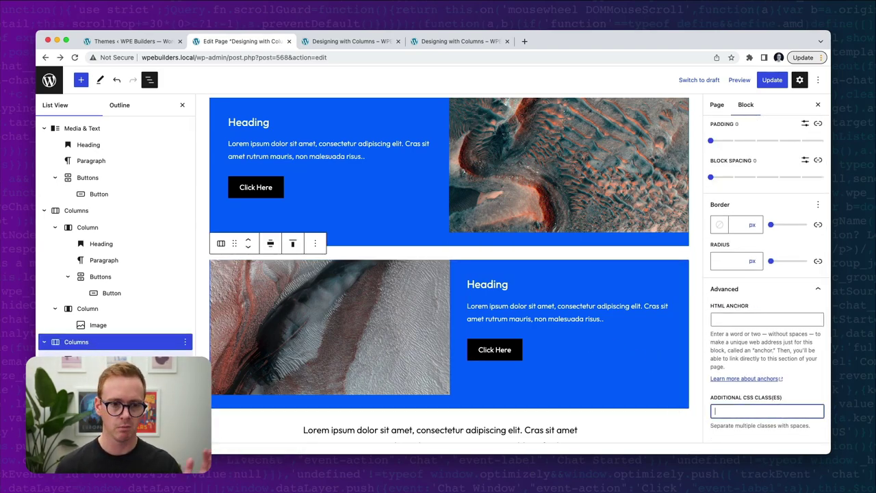
left_click(771, 80)
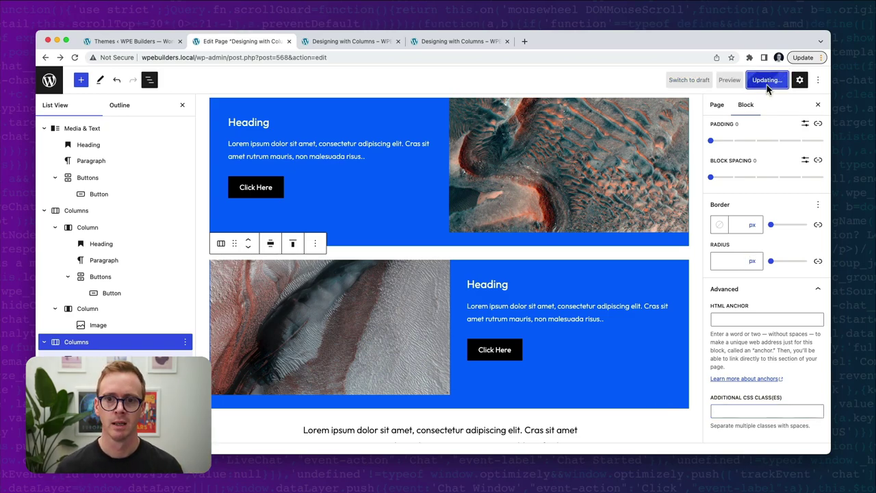
Set the second Columns block's background to the teal theme colour and update the page.
left_click(648, 266)
left_click(119, 342)
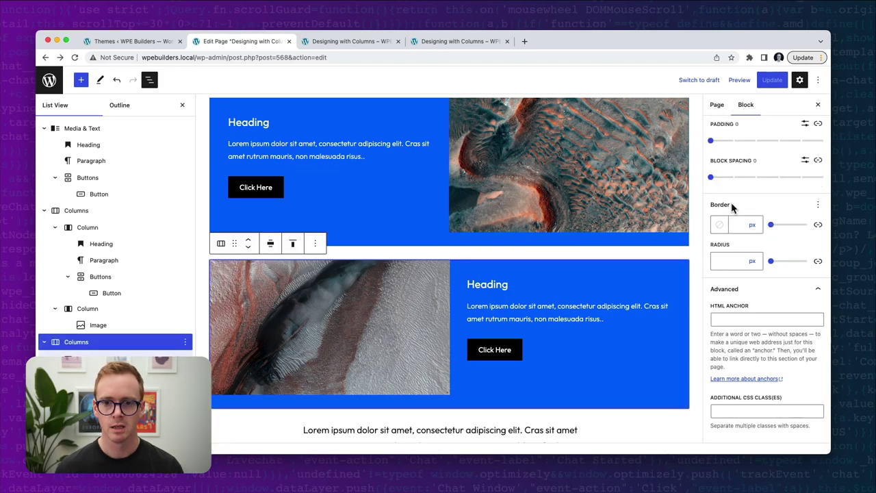
scroll(734, 198, "up", 5)
left_click(737, 283)
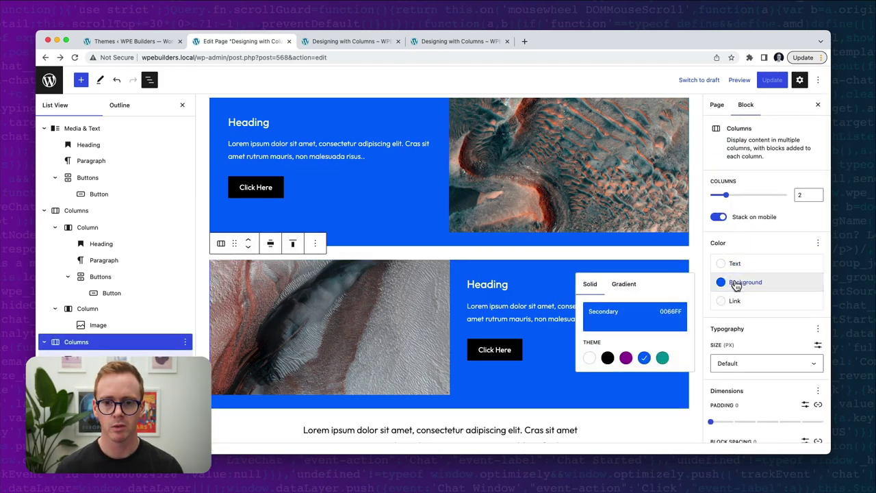
left_click(662, 358)
left_click(772, 80)
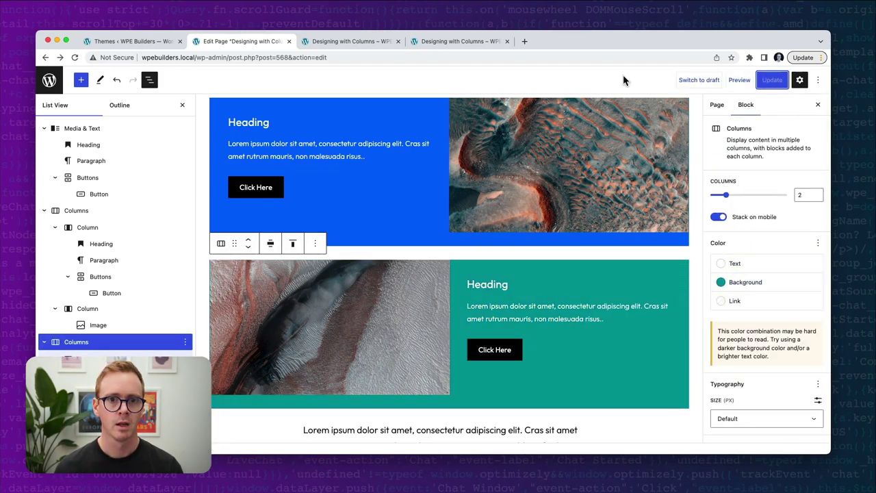
Reload the published columns page in responsive view and examine how the two column sections stack.
left_click(339, 42)
key("super+r")
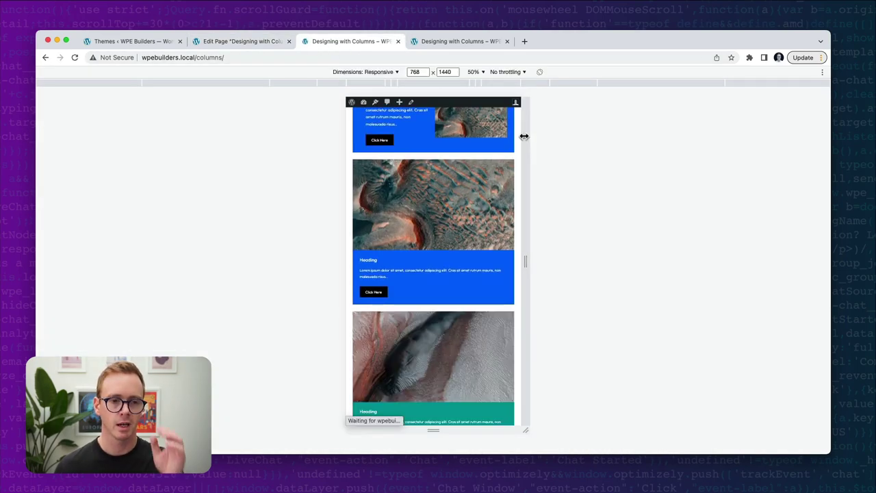
scroll(469, 192, "down", 3)
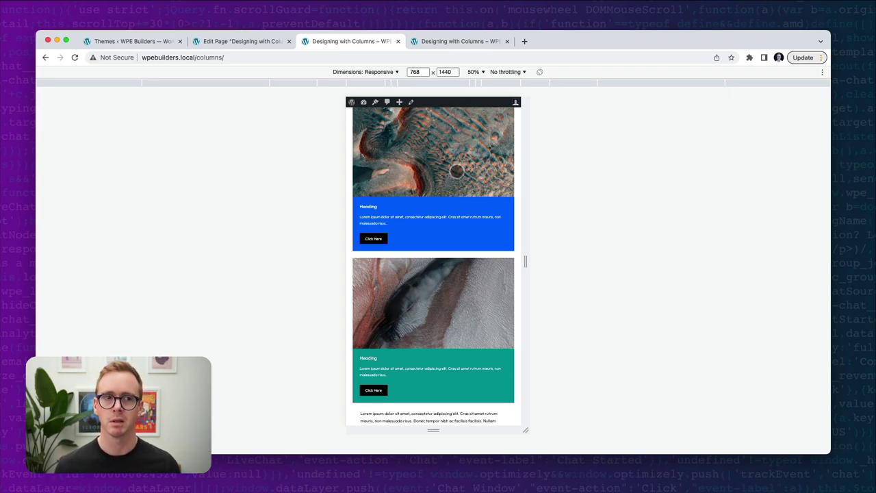
left_click(259, 44)
scroll(537, 253, "up", 1)
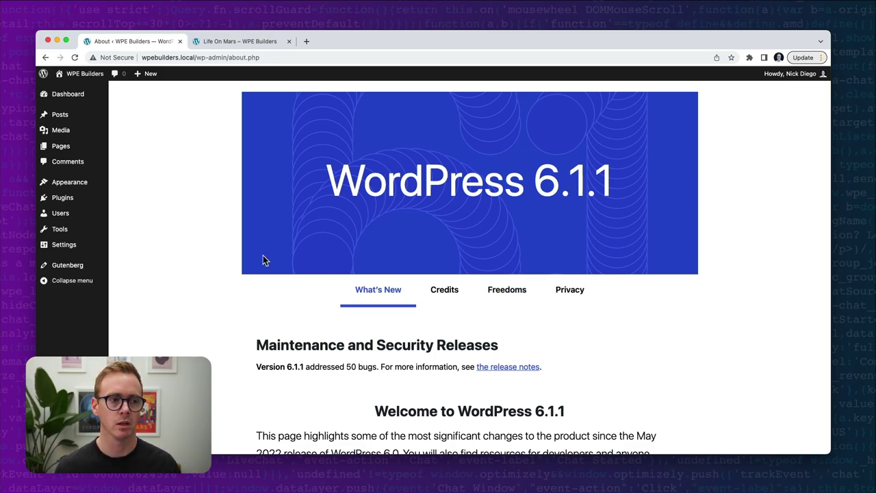
Open the site editor and check the current layout of the Life On Mars post.
mouse_move(60, 184)
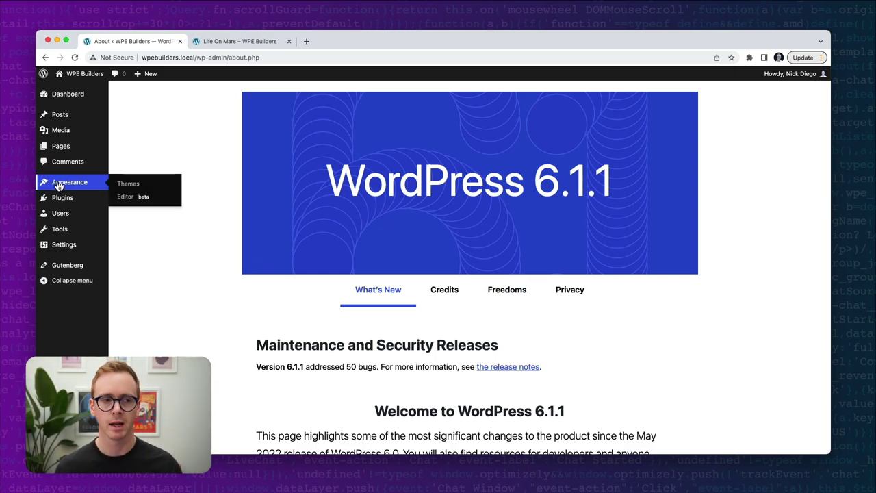
left_click(126, 198)
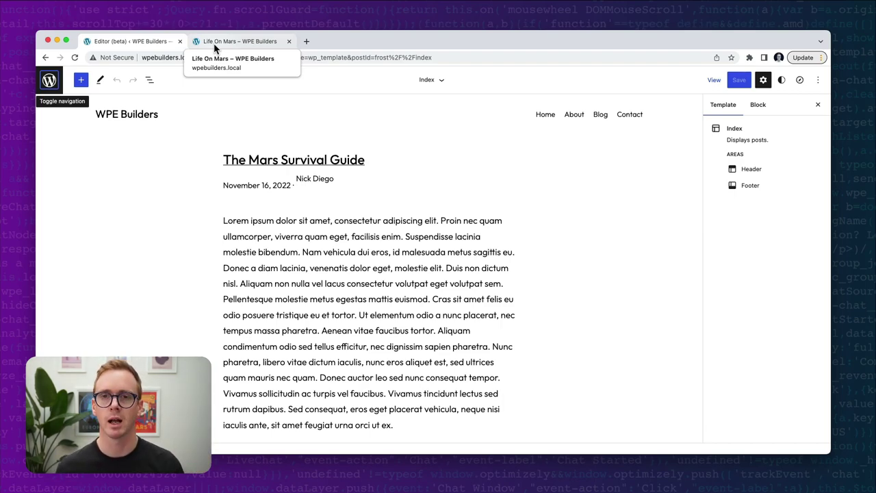
left_click(215, 43)
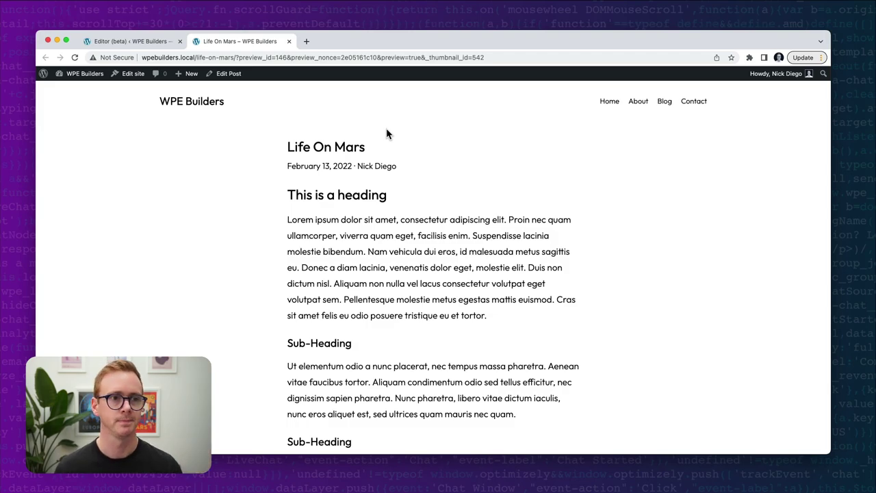
left_click(134, 44)
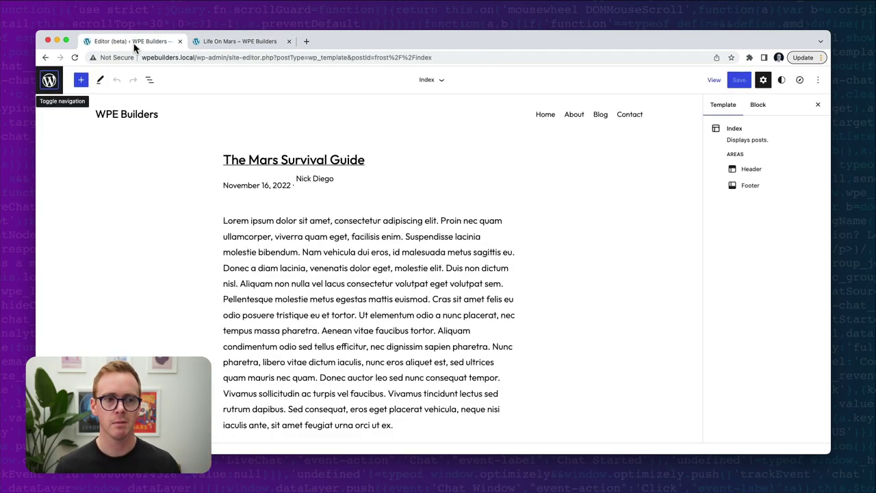
Open the site's template list and delete the Columns Demo template.
left_click(49, 80)
left_click(82, 190)
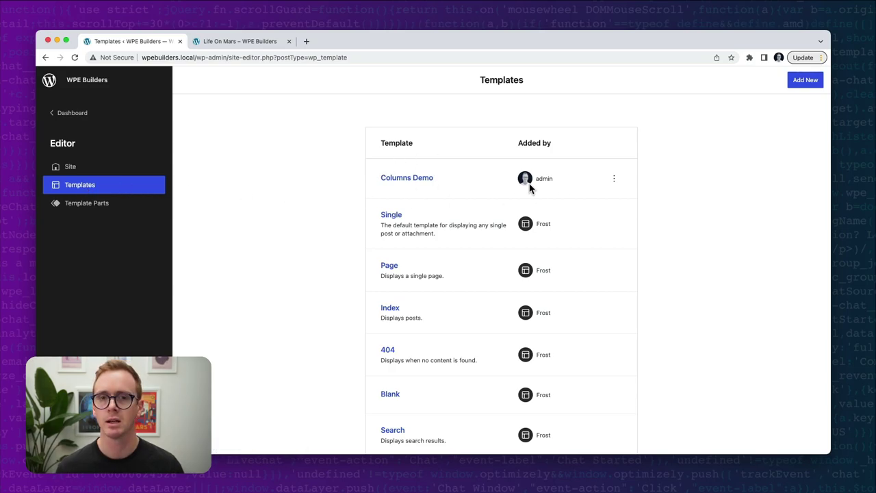
left_click(611, 180)
left_click(617, 227)
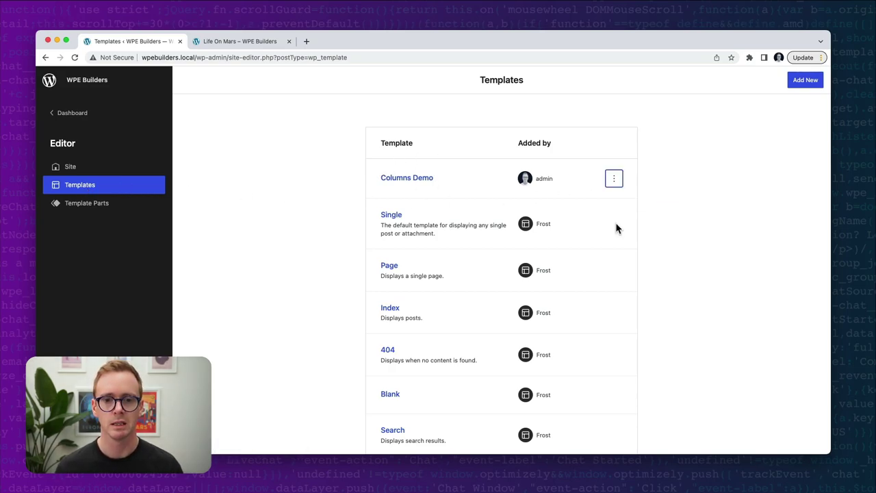
Create a new custom template named WPE Builders Column Demo.
left_click(797, 82)
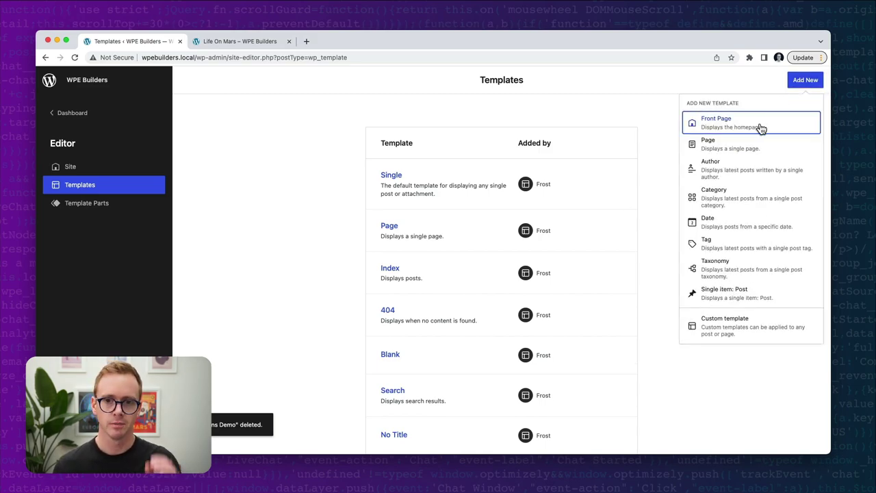
left_click(726, 332)
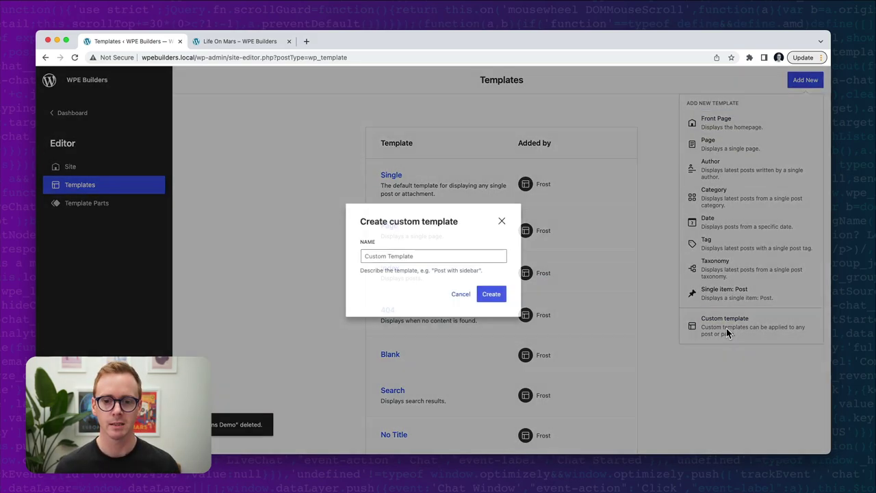
left_click(438, 257)
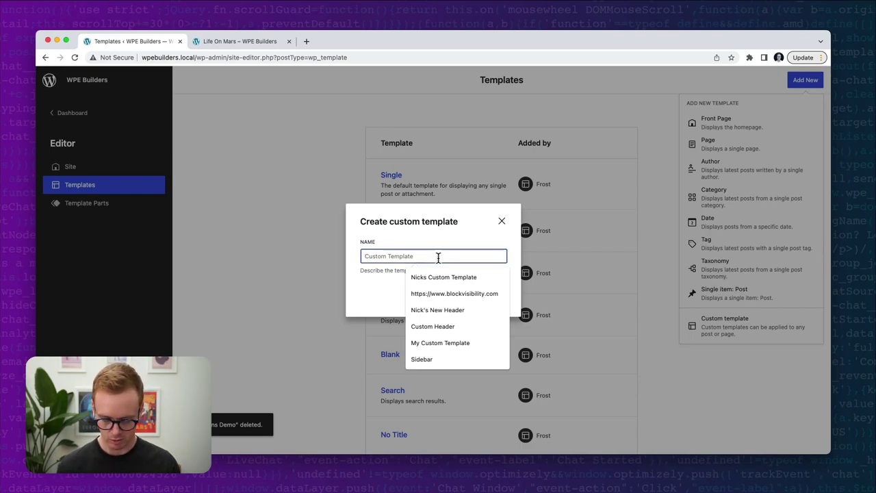
type("WPE C")
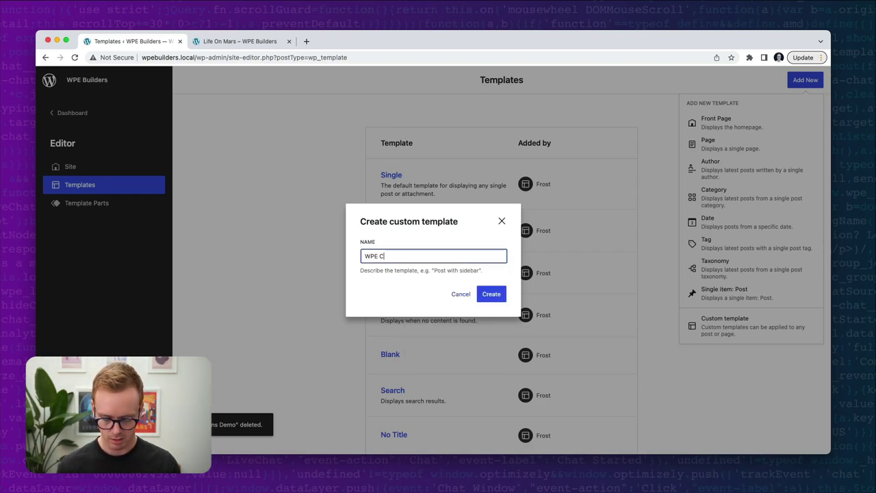
type("olumn Demo")
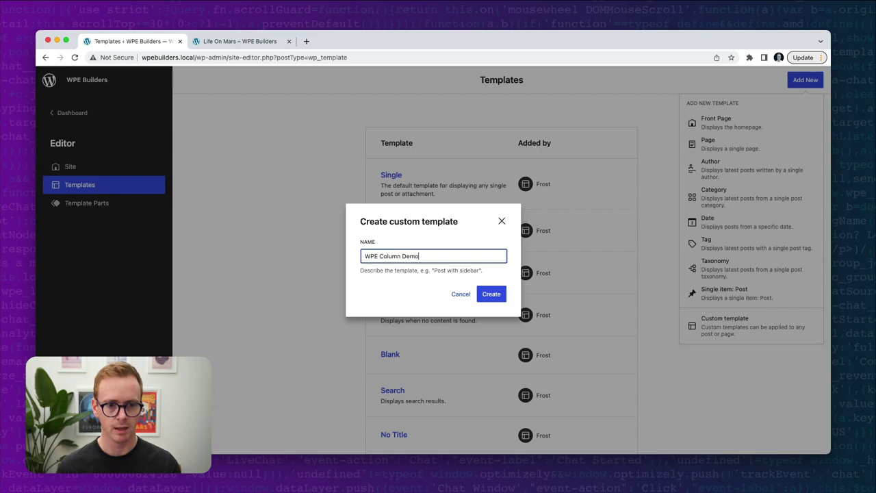
left_click(381, 256)
type("Builders")
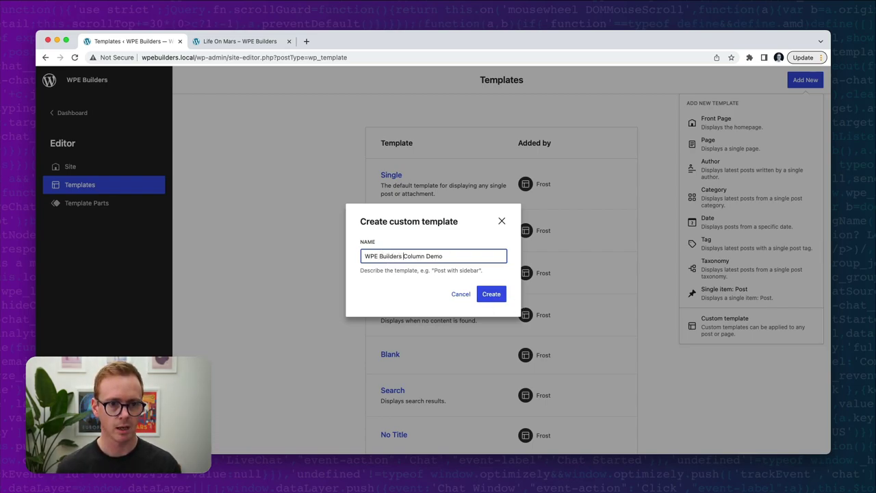
key("Return")
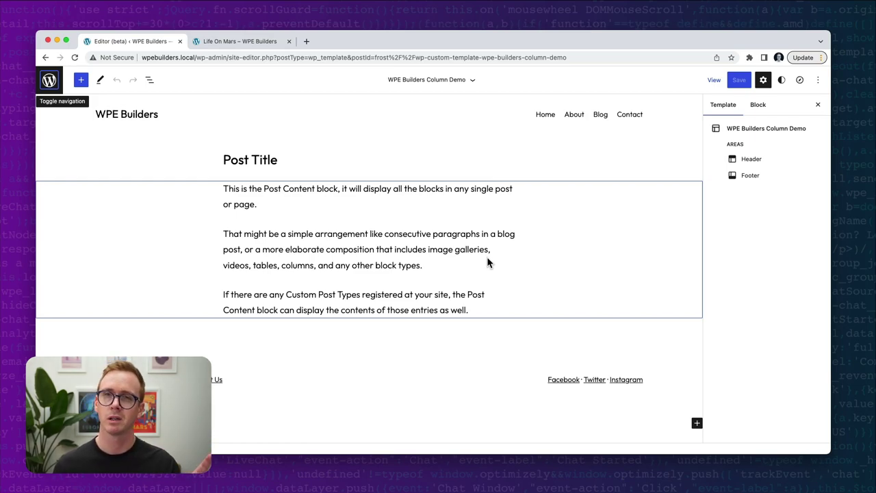
Edit the Life On Mars post, assign it the WPE Builders Column Demo template and update it.
left_click(248, 45)
left_click(227, 74)
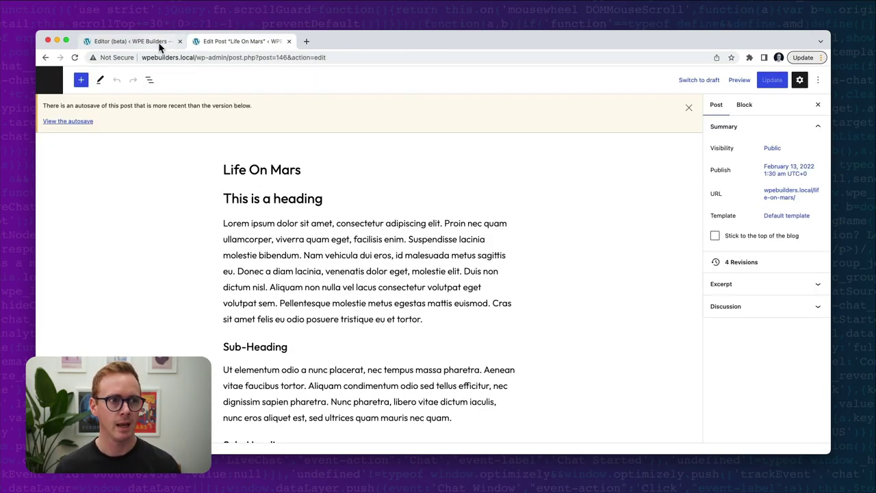
left_click(130, 41)
left_click(268, 42)
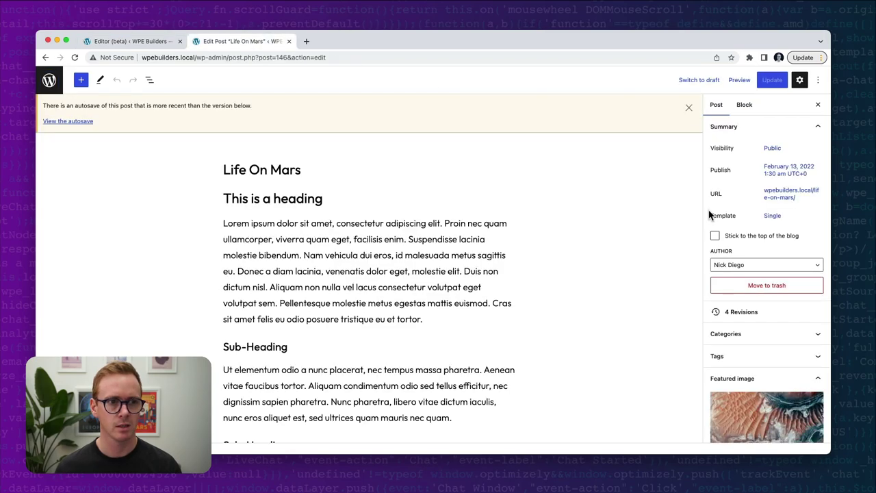
left_click(787, 194)
left_click(775, 220)
left_click(749, 281)
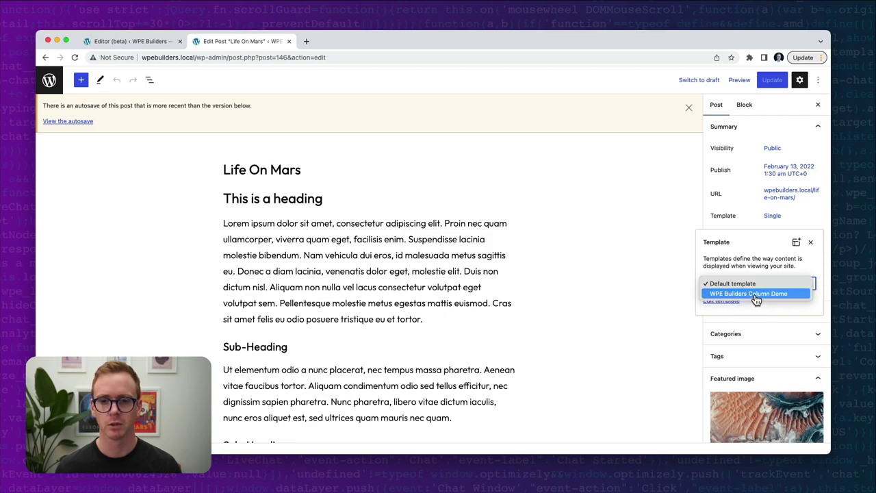
left_click(761, 294)
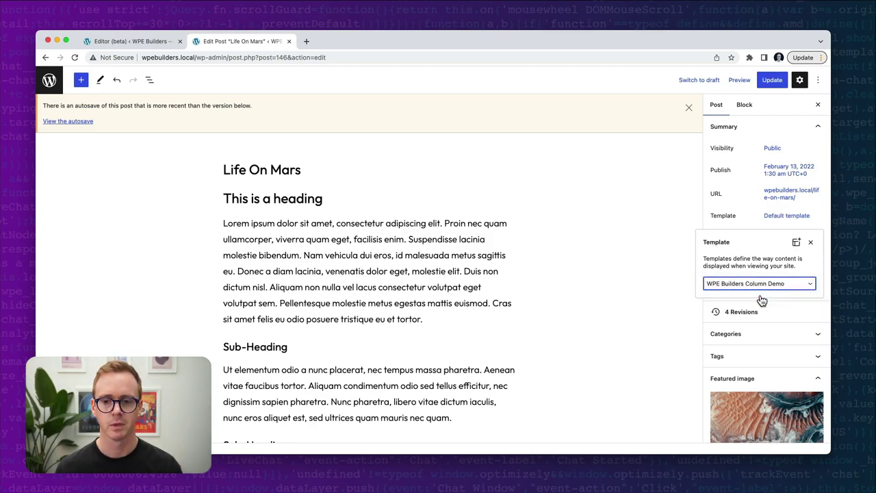
left_click(768, 81)
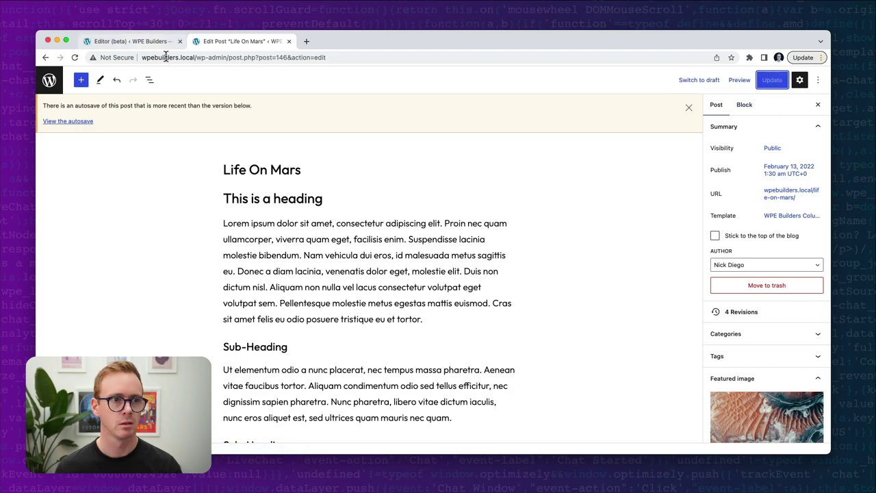
Preview the Life On Mars post in a new tab and load its plain address wpebuilders.local/life-on-mars/.
left_click(739, 80)
left_click(659, 165)
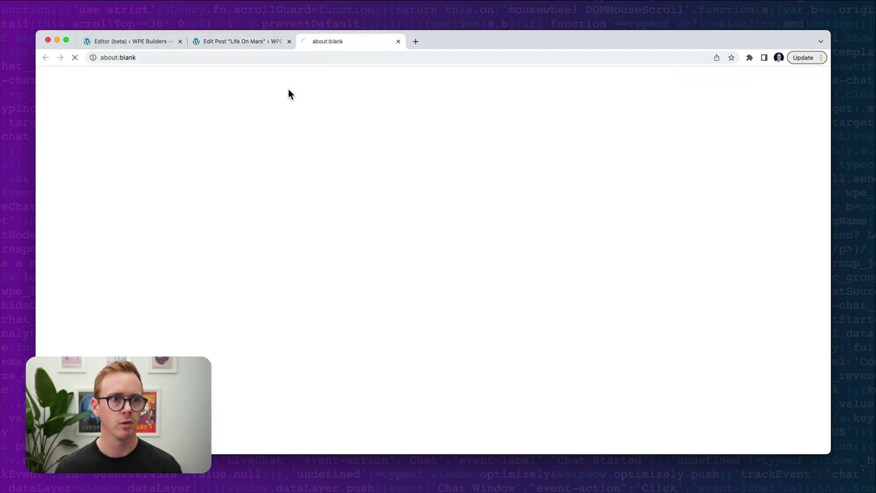
left_click(496, 60)
left_click_drag(496, 60, 232, 57)
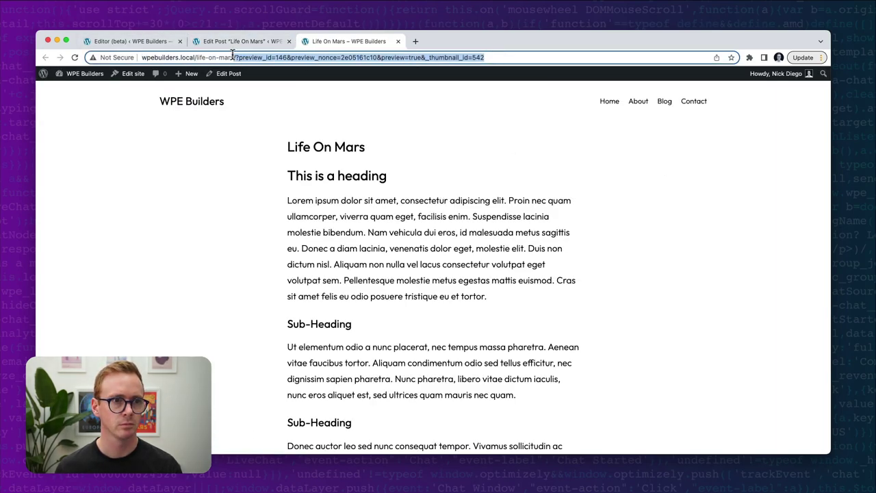
key("BackSpace")
key("Return")
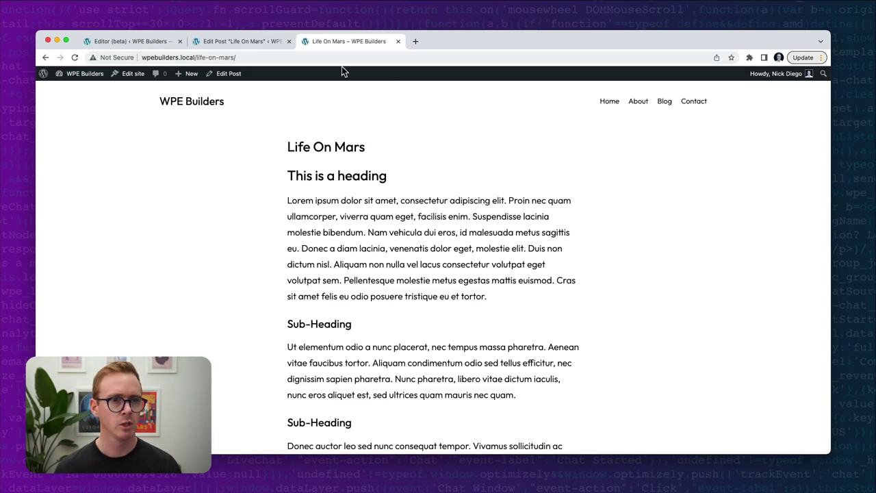
Compare the WPE Builders Column Demo template with the published Life On Mars post.
left_click(144, 42)
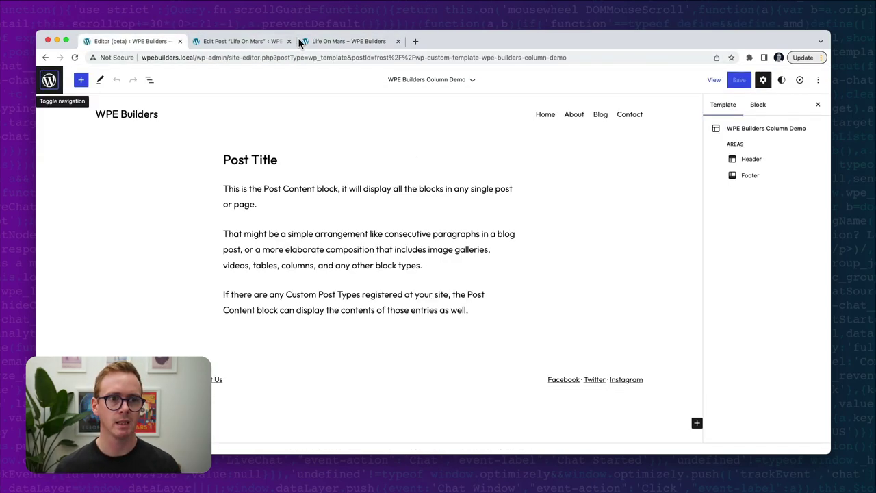
left_click(346, 42)
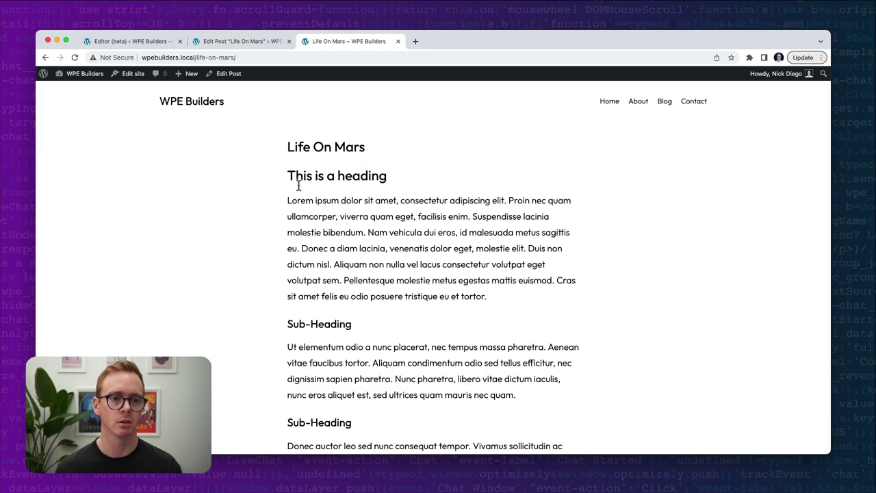
left_click(124, 41)
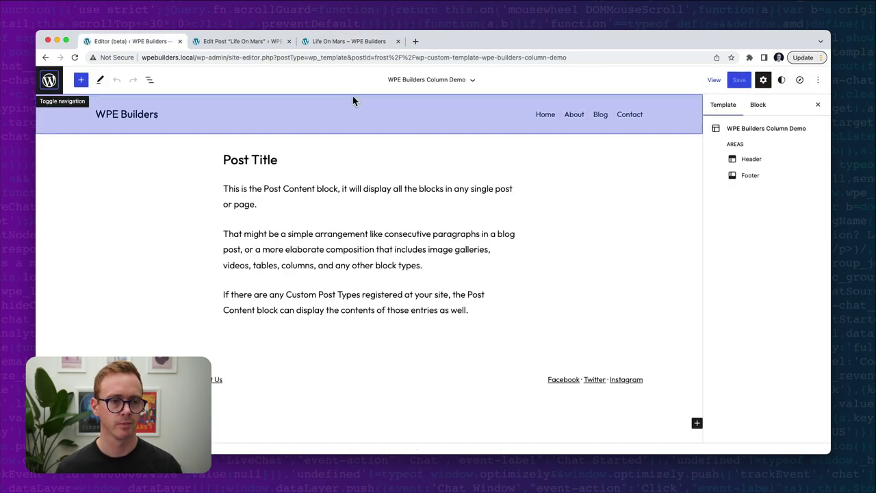
Insert a Columns block with the 33 / 66 variation before the Group holding the post title and content.
left_click(149, 80)
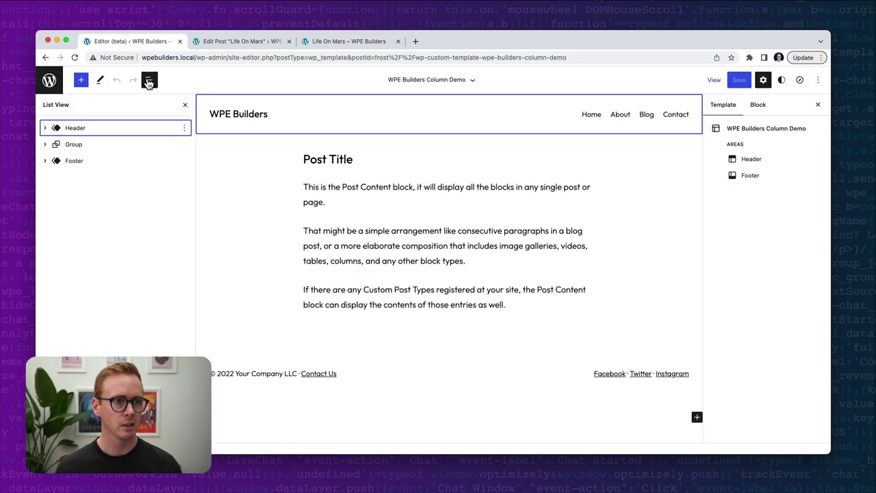
left_click(63, 147)
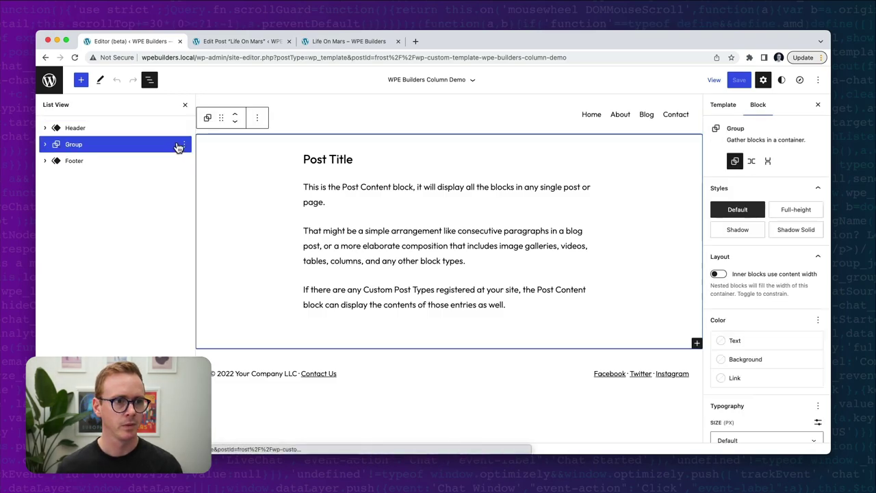
left_click(257, 118)
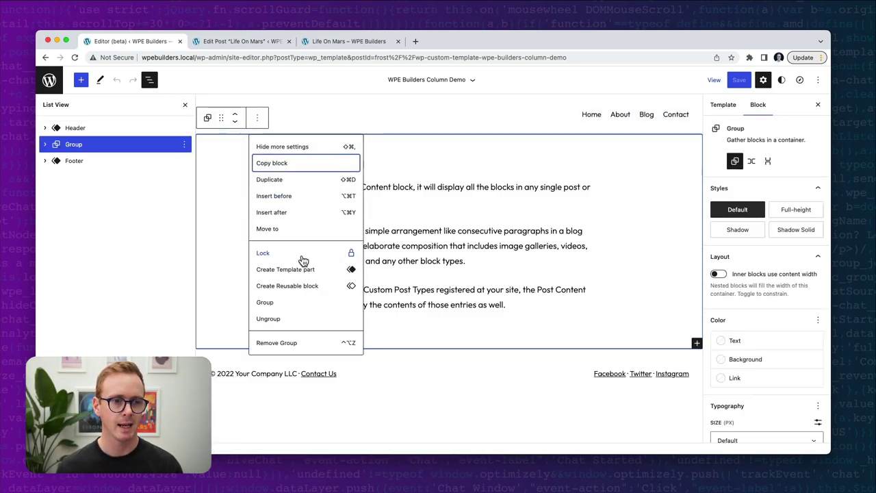
left_click(277, 196)
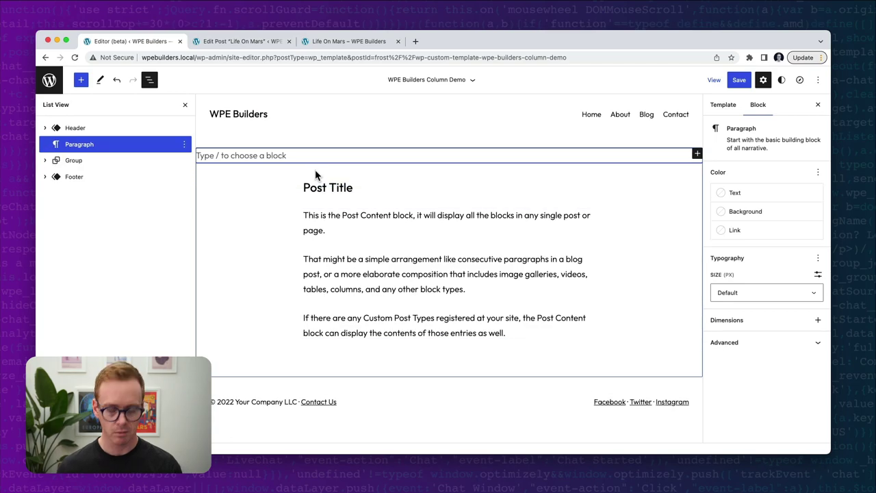
type("/co")
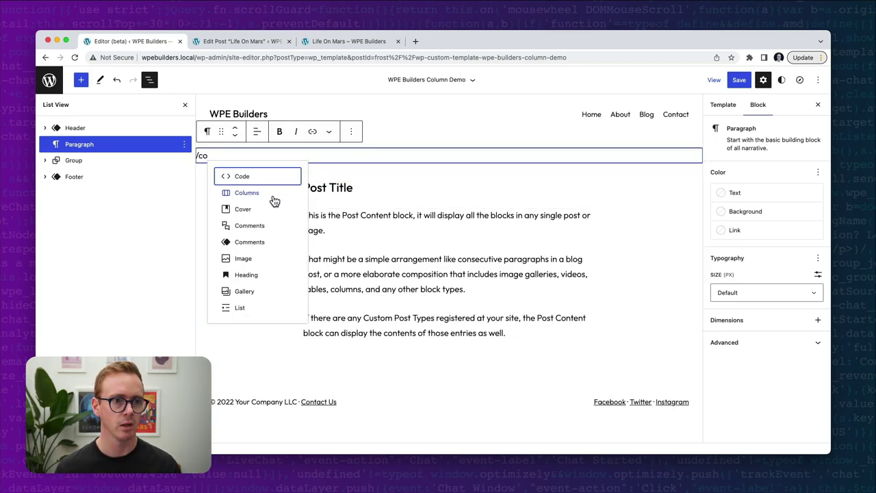
left_click(273, 195)
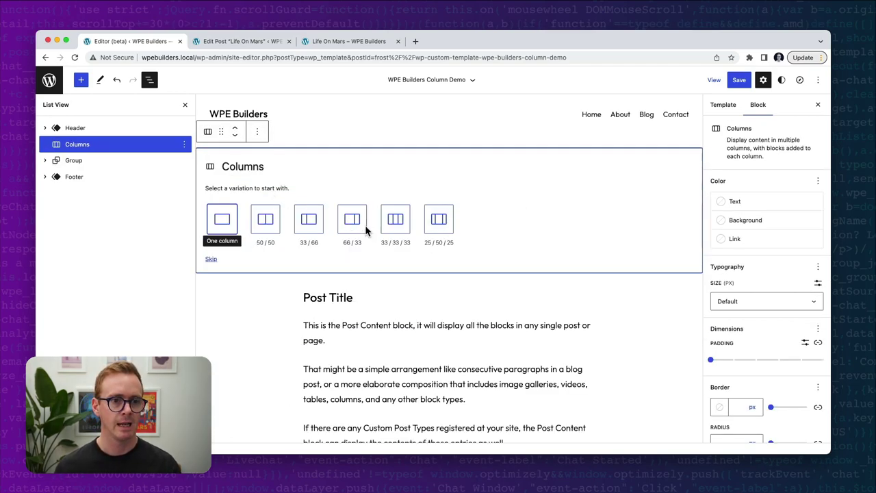
left_click(319, 226)
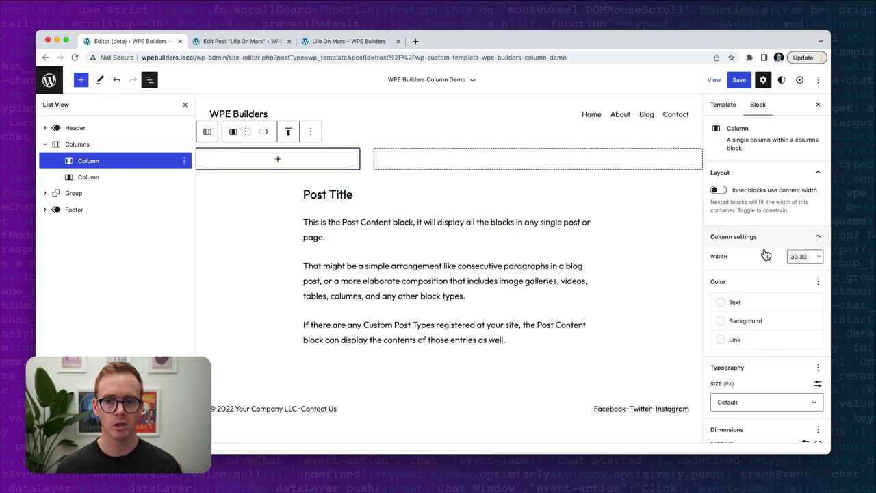
Set the first column's width to 30% and the second column's width to 70%.
left_click_drag(806, 256, 763, 259)
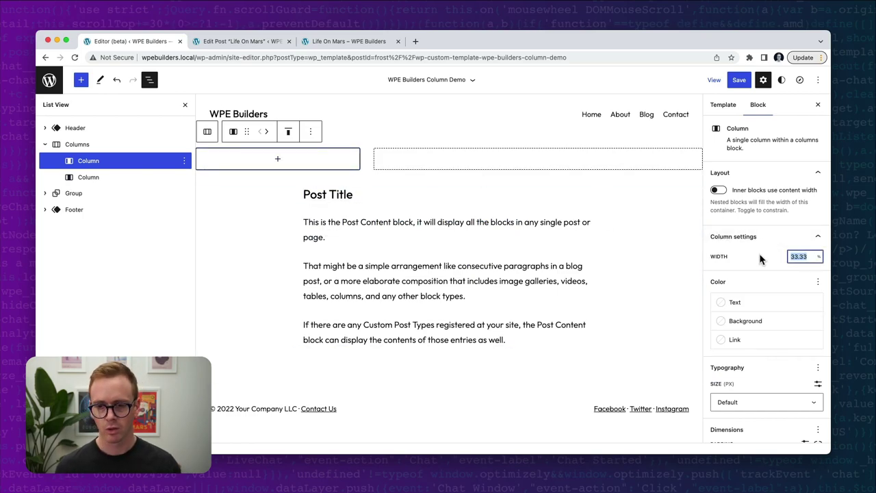
type("30")
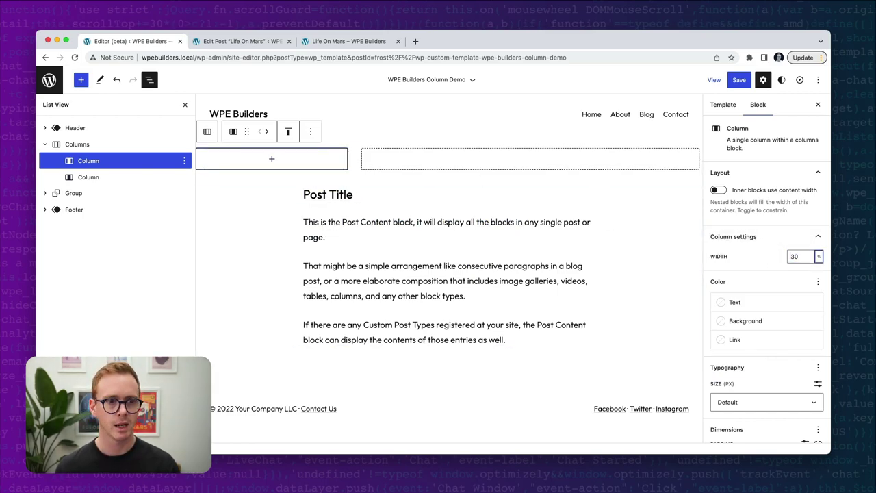
left_click(102, 179)
left_click_drag(807, 254, 784, 258)
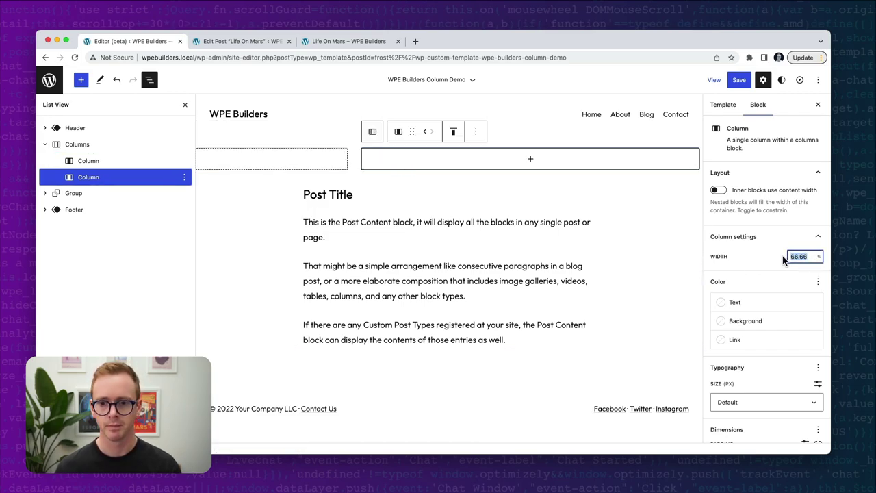
type("70")
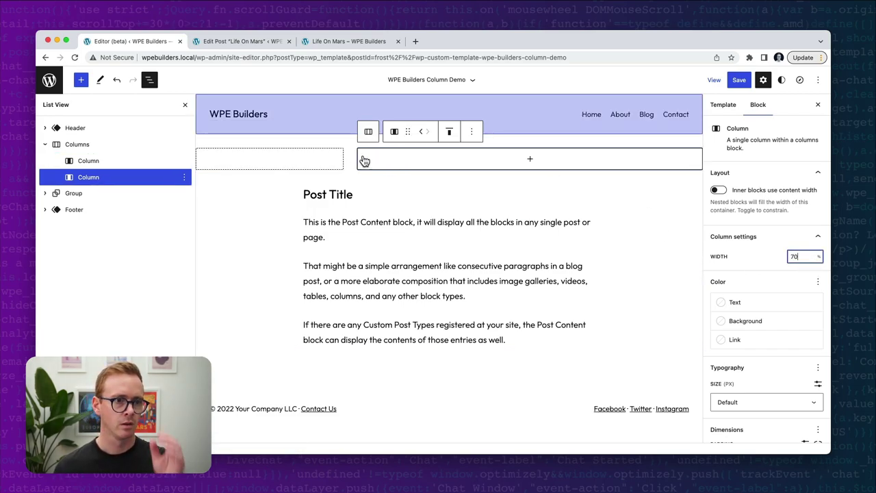
Enable block spacing for the Columns block and set it to Medium.
left_click(78, 145)
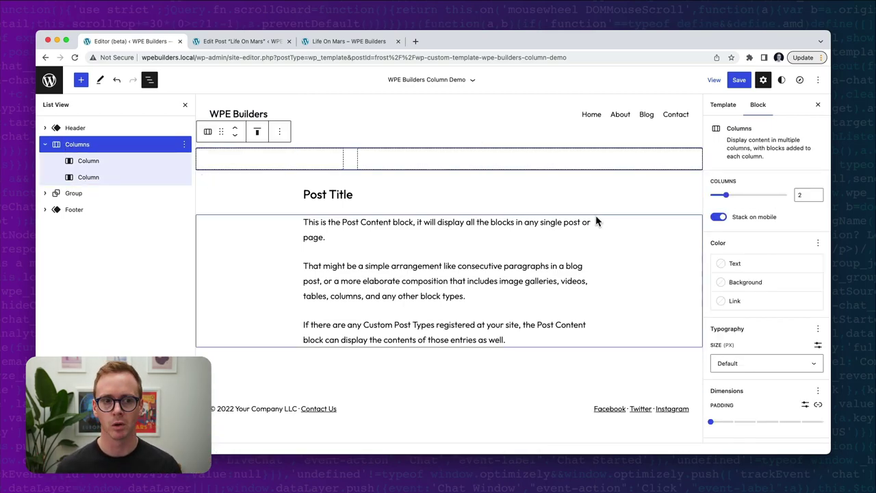
scroll(728, 303, "down", 3)
left_click(818, 301)
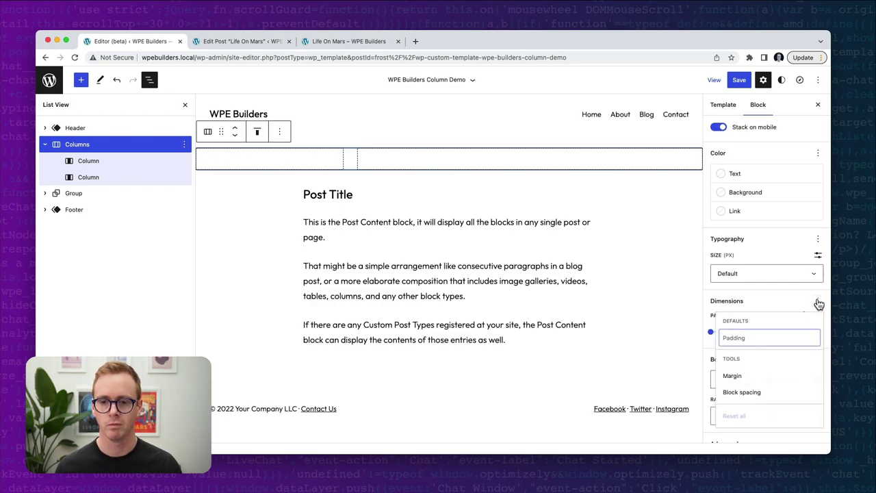
left_click(746, 395)
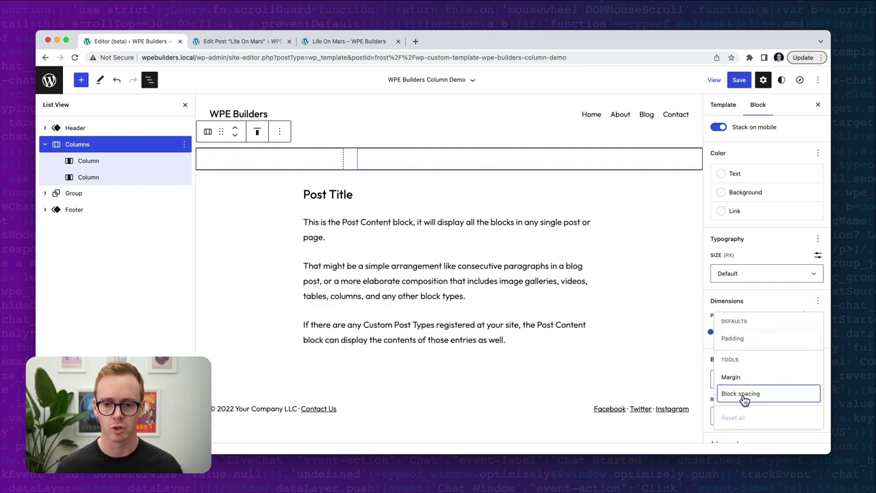
left_click(768, 304)
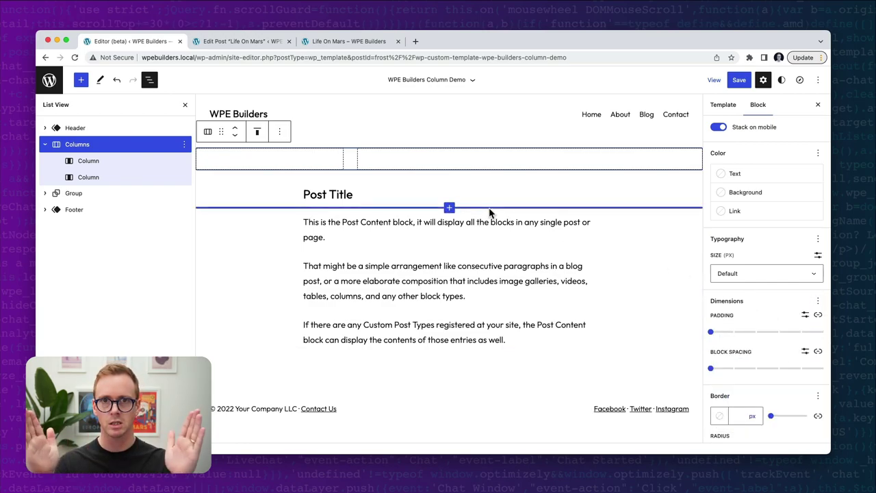
left_click(779, 370)
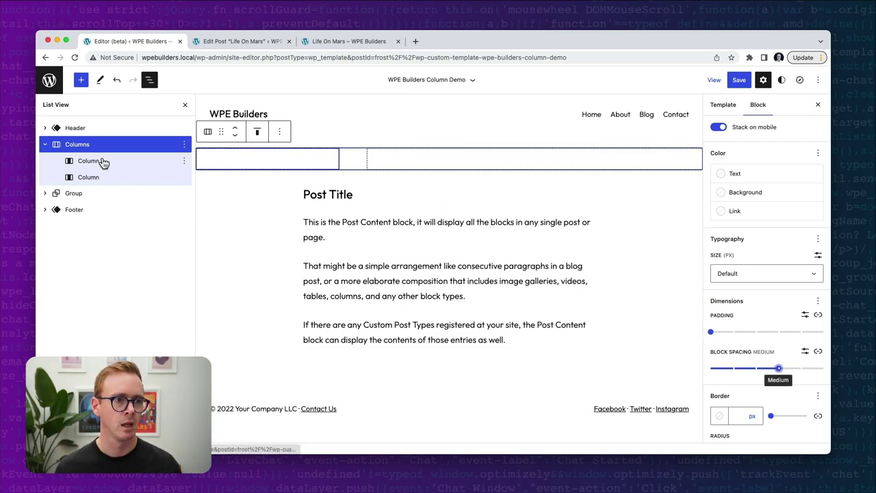
Move the Post Title block out of its nested Group into the 70% column.
left_click(47, 193)
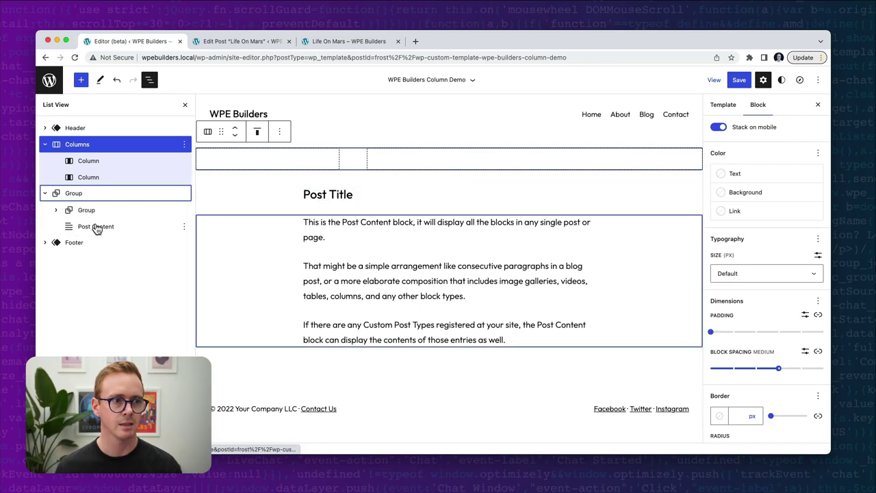
left_click(56, 211)
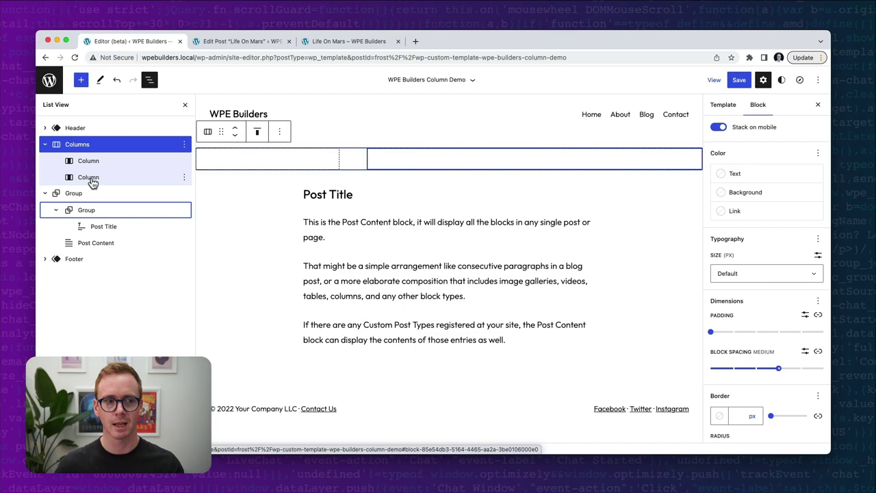
left_click(97, 230)
left_click_drag(97, 230, 86, 182)
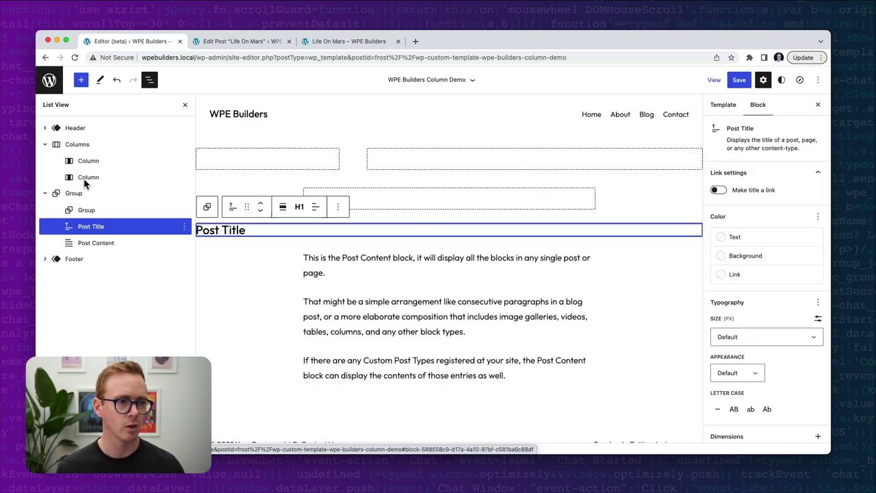
left_click_drag(84, 231, 426, 163)
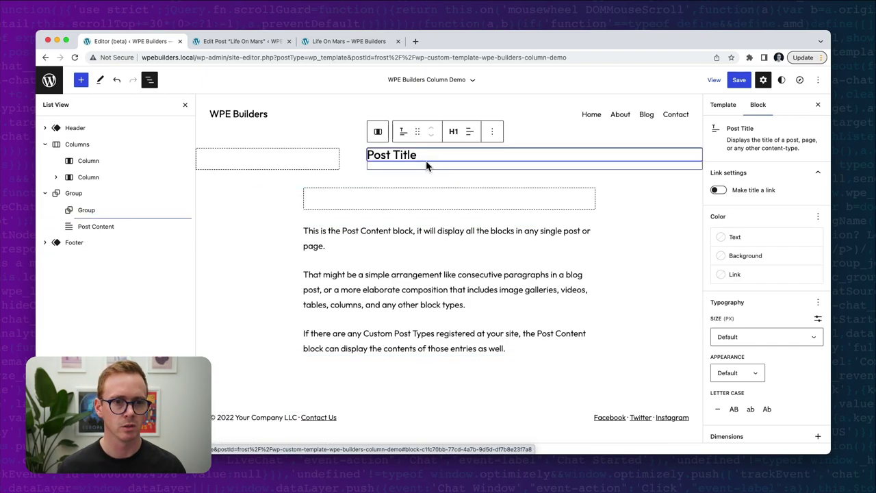
Move the Post Content block into the 70% column and place it below the Post Title.
left_click(106, 231)
left_click_drag(106, 232, 96, 184)
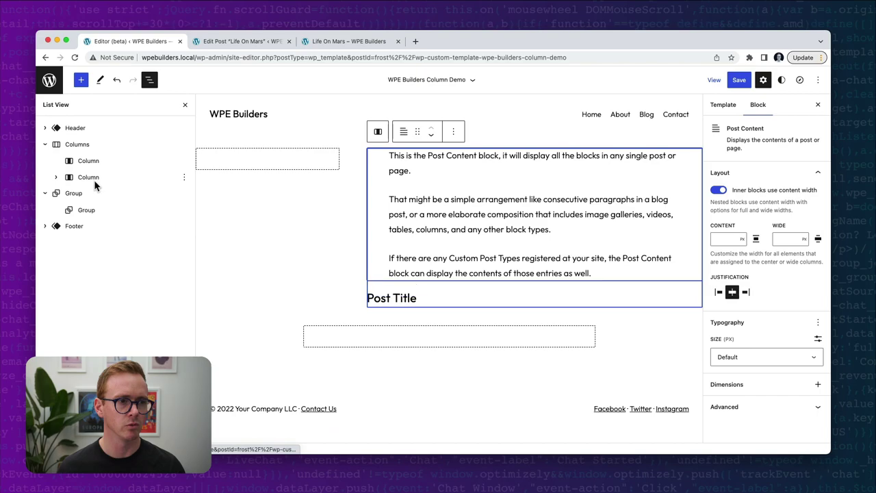
left_click(430, 135)
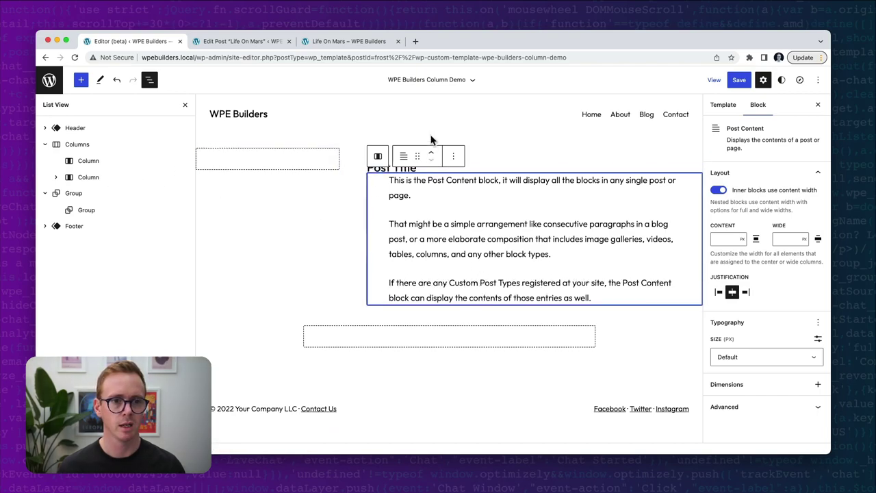
Remove the empty nested Group and its empty parent Group from the template.
left_click(86, 210)
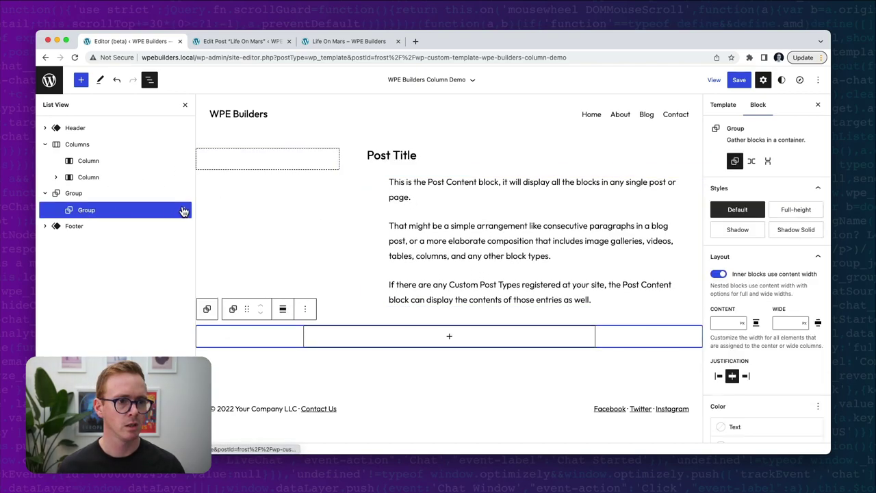
left_click(183, 211)
left_click(225, 414)
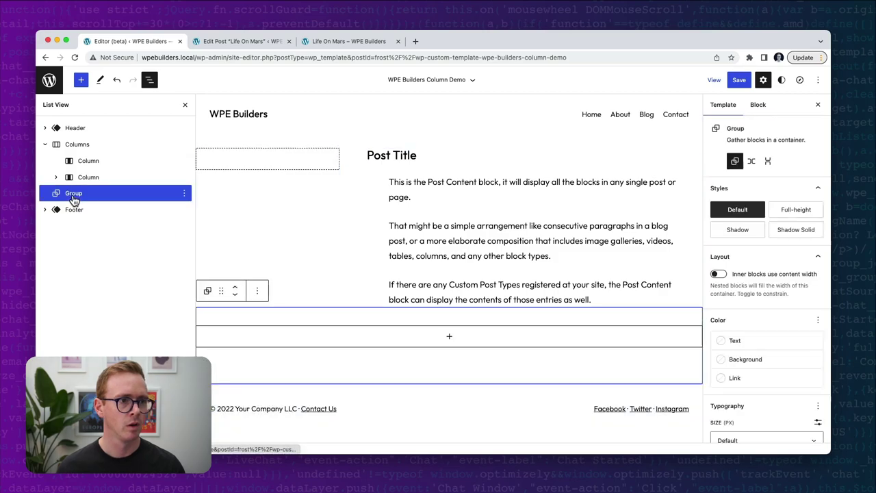
left_click(184, 193)
left_click(213, 400)
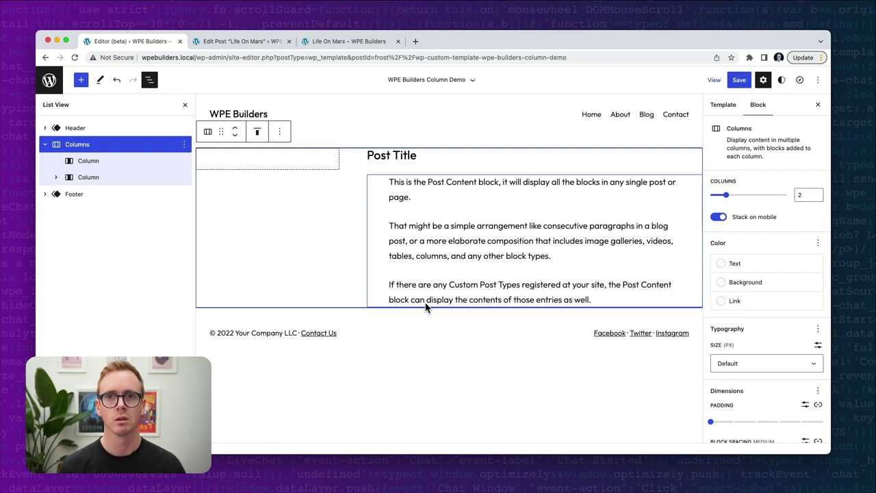
Wrap the Columns block in a Group and set the Columns alignment to Wide width.
left_click(279, 133)
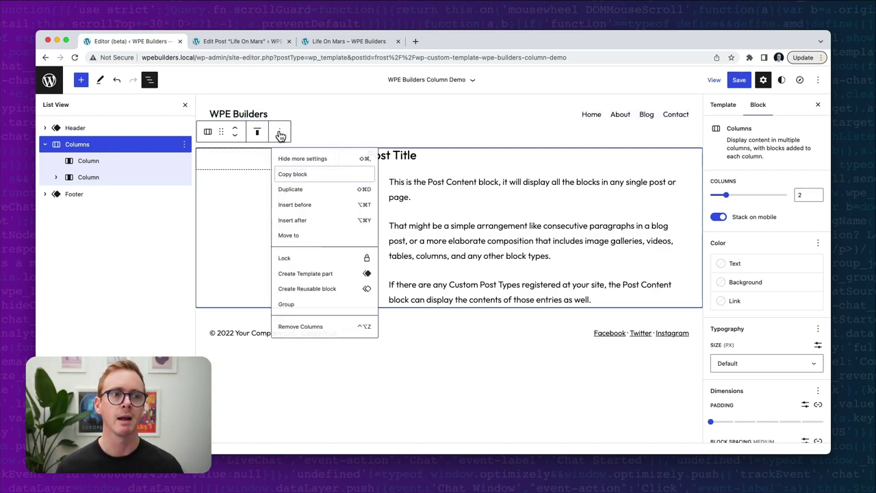
left_click(303, 317)
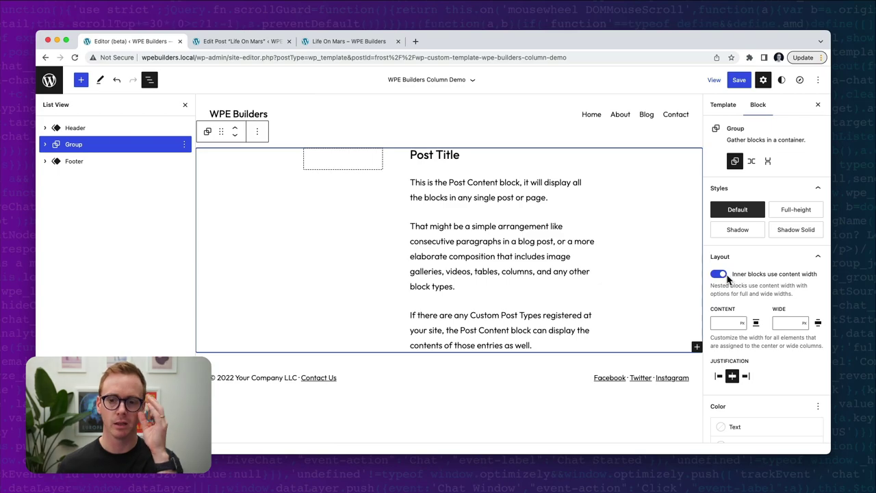
left_click(44, 144)
left_click(76, 161)
left_click(390, 131)
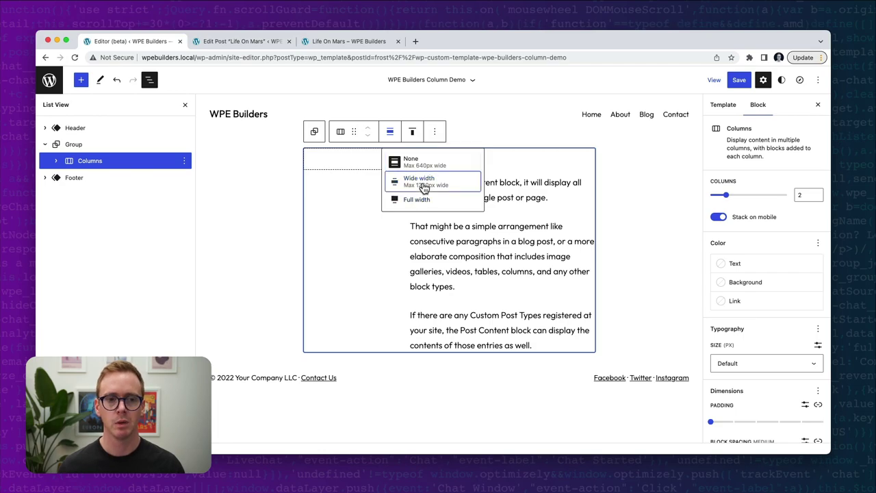
left_click(422, 184)
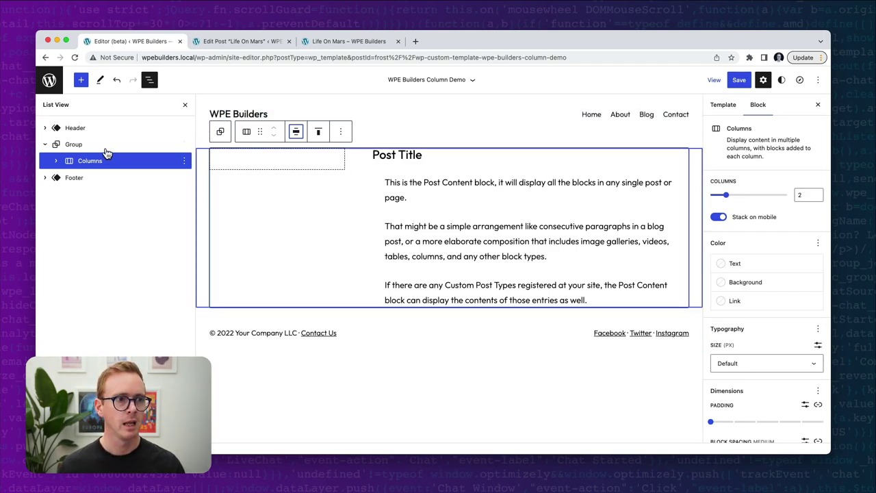
left_click_drag(94, 168, 101, 143)
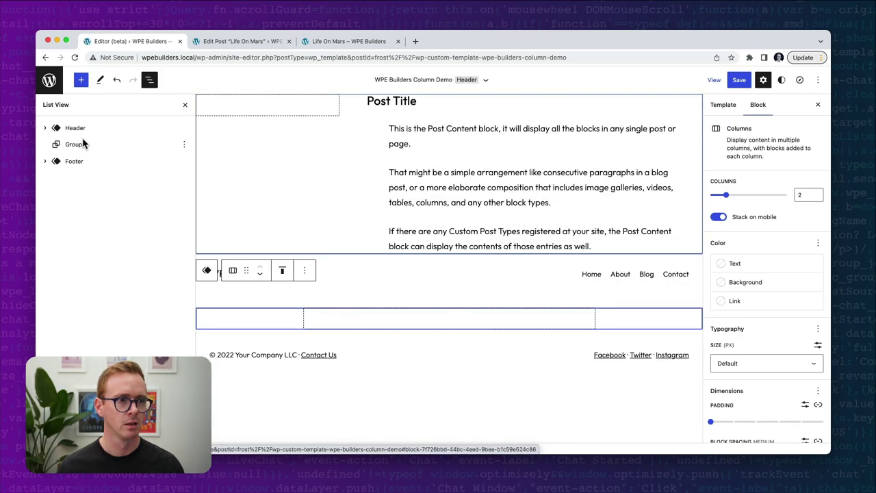
left_click(119, 82)
left_click(120, 83)
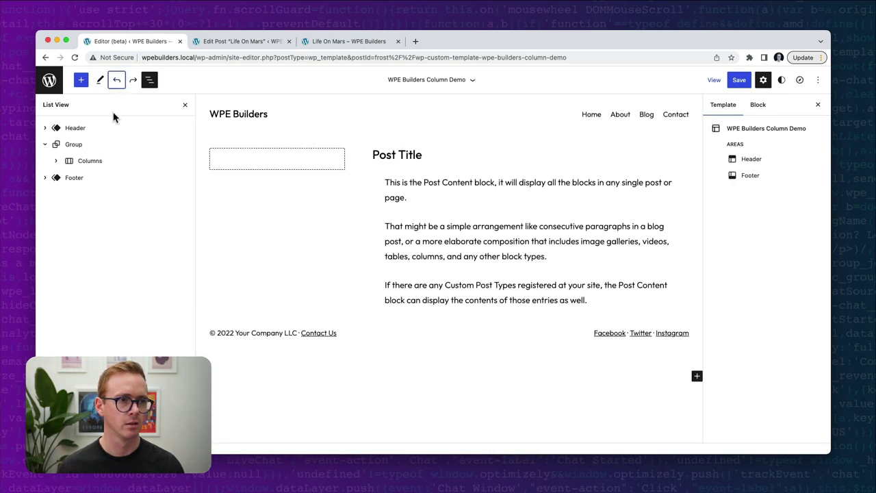
Ungroup the Columns block and wrap it in a Group again.
left_click(76, 145)
left_click(184, 144)
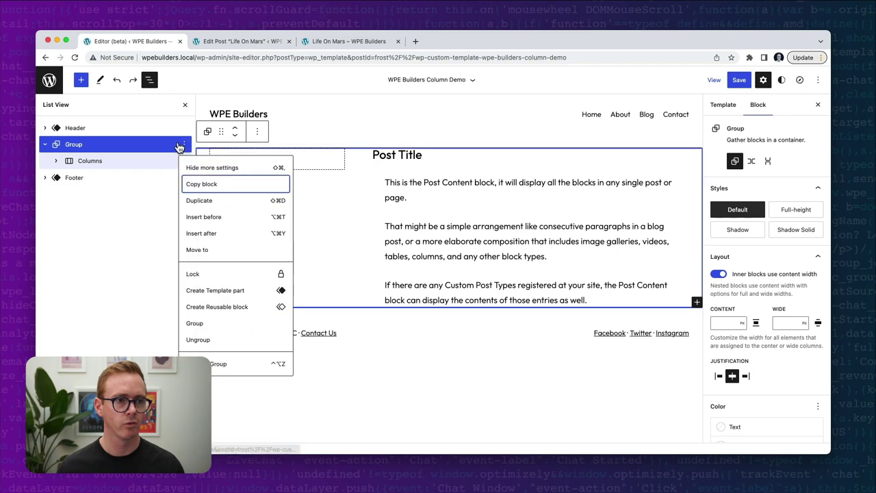
left_click(214, 341)
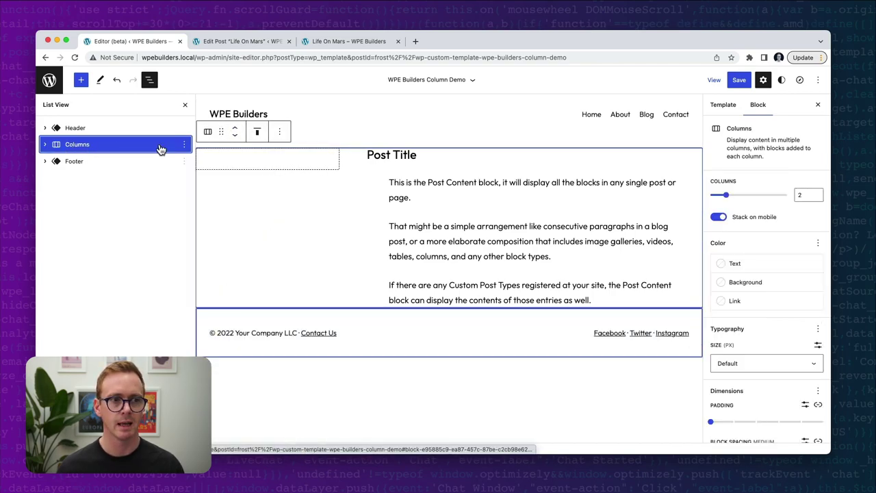
left_click(183, 144)
left_click(215, 319)
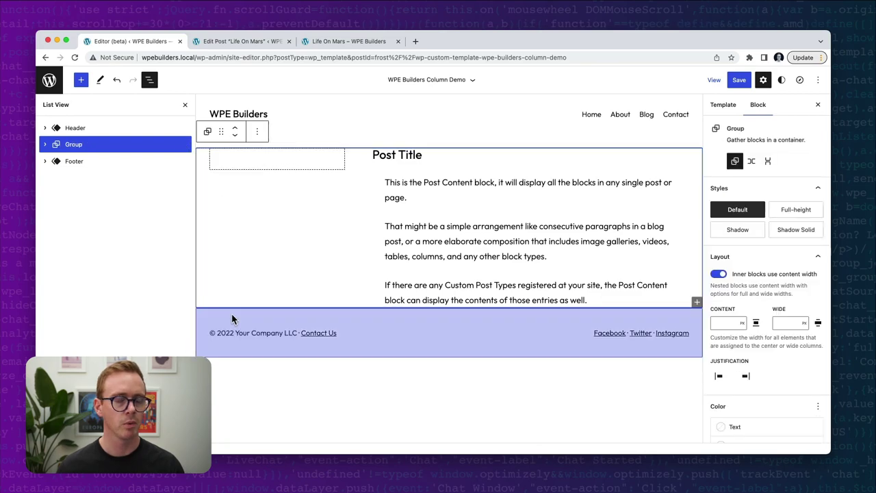
left_click(45, 145)
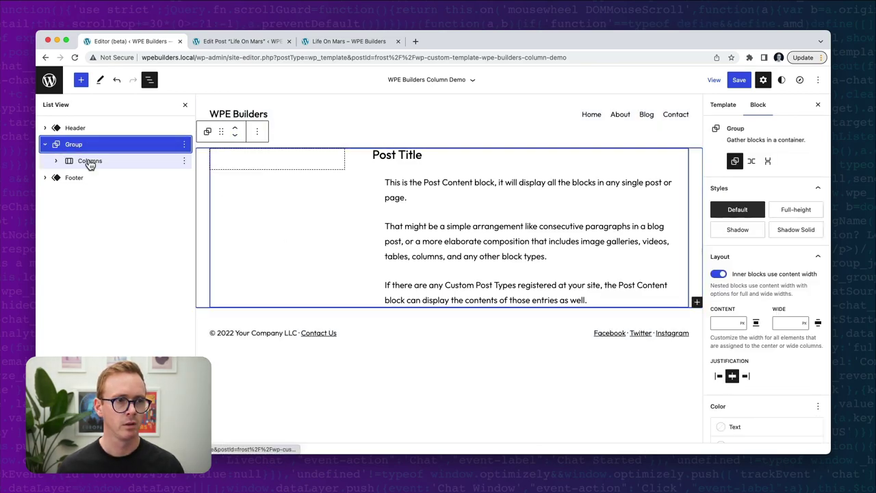
Save the WPE Builders Column Demo template together with the Header template part and view the live Life On Mars post.
left_click(80, 161)
left_click(296, 132)
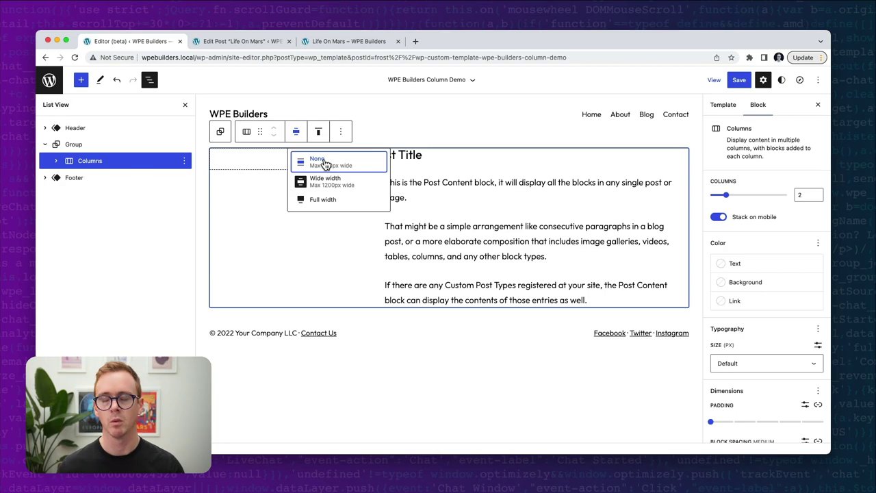
left_click(490, 232)
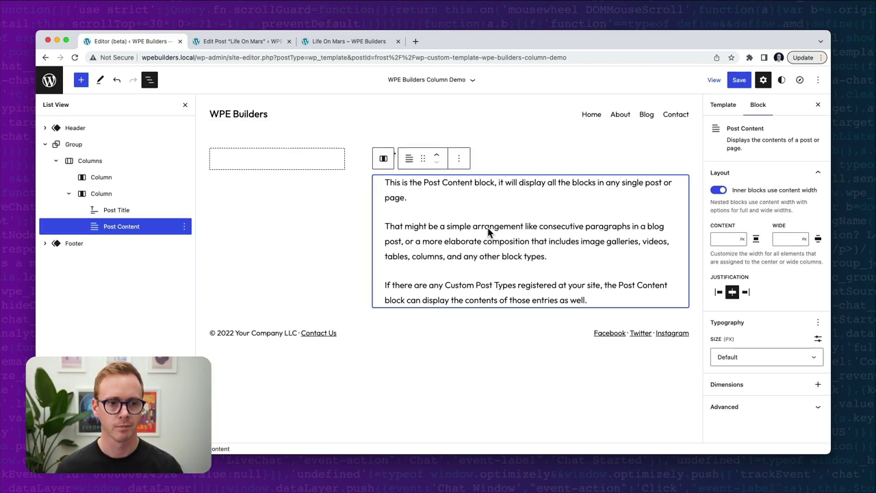
left_click(739, 80)
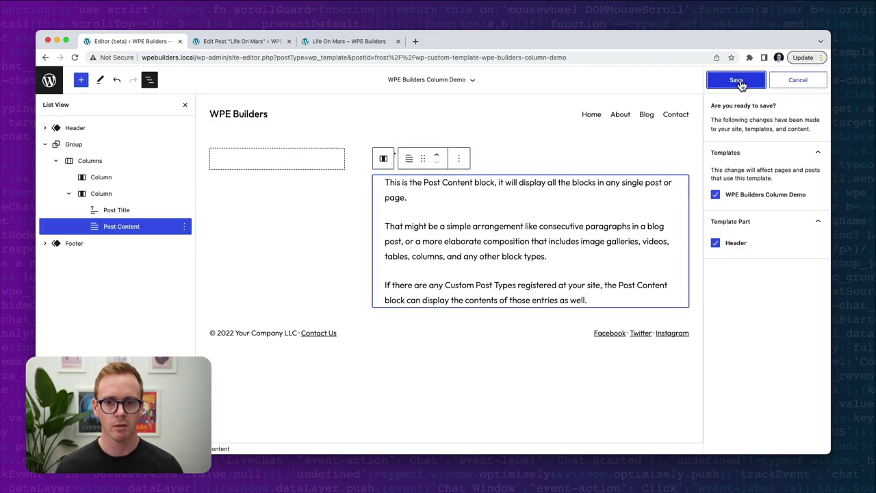
left_click(738, 80)
left_click(328, 45)
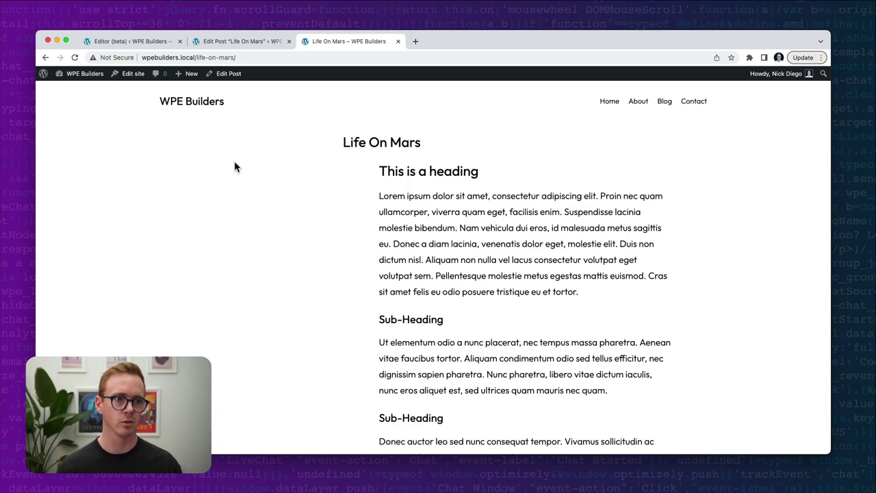
Examine the layout settings of the 70% column and its Post Content block in the template.
left_click(214, 43)
left_click(141, 41)
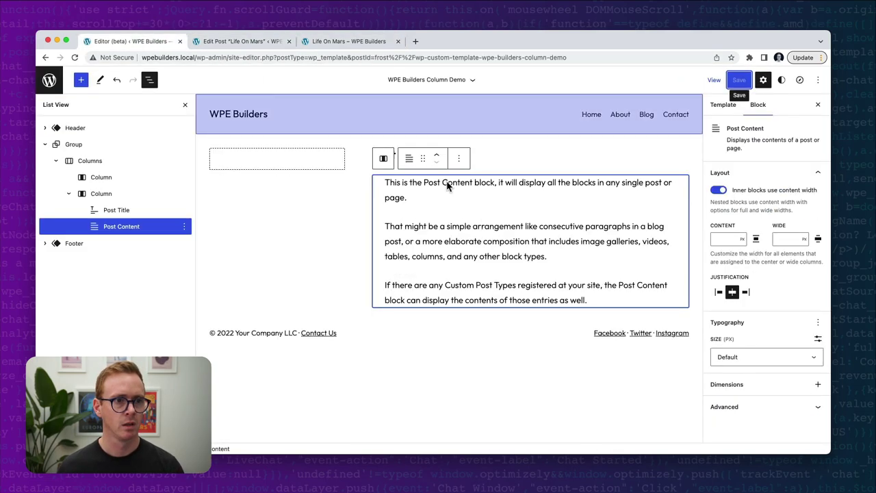
left_click(102, 196)
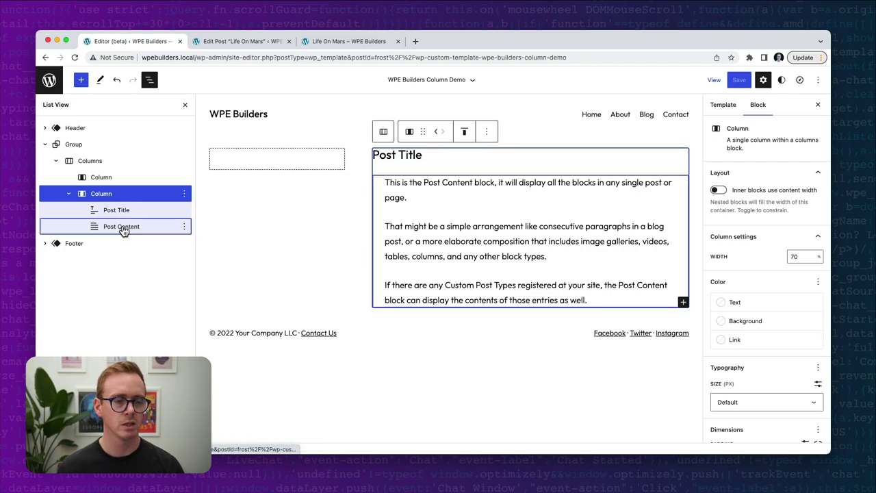
left_click(121, 226)
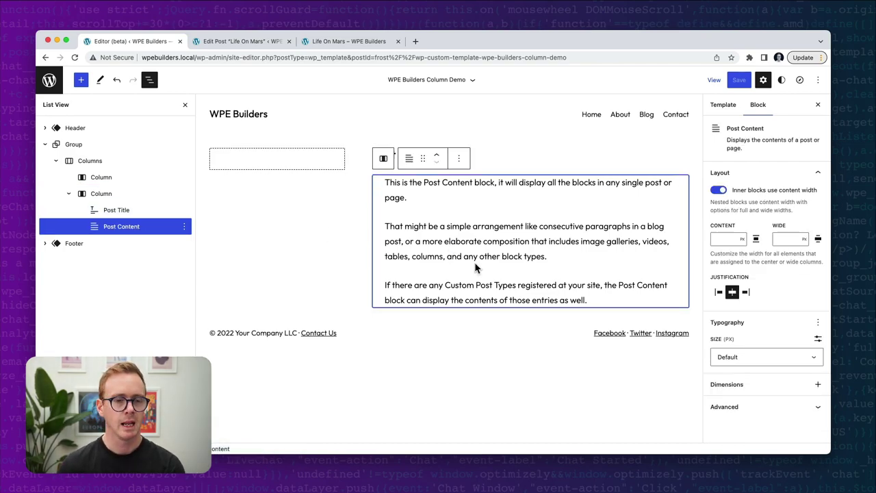
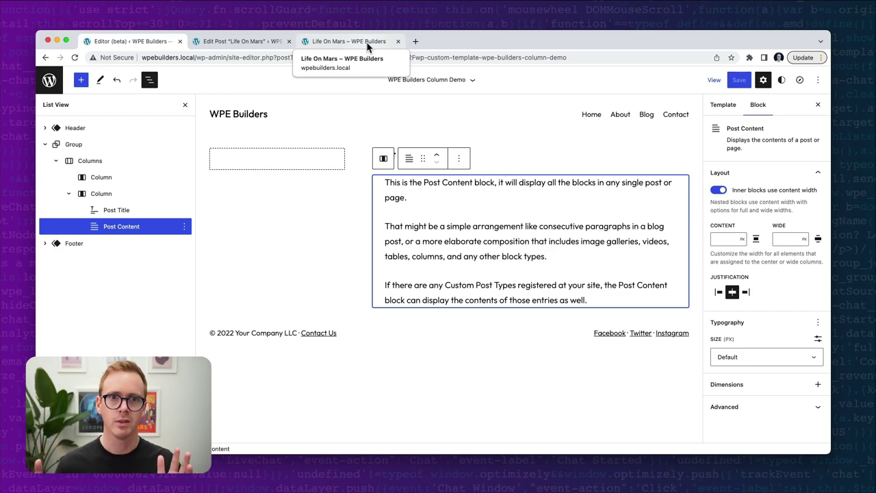
Inspect the first paragraph of the live Life On Mars post with the developer tools and turn off the responsive device view.
left_click(368, 43)
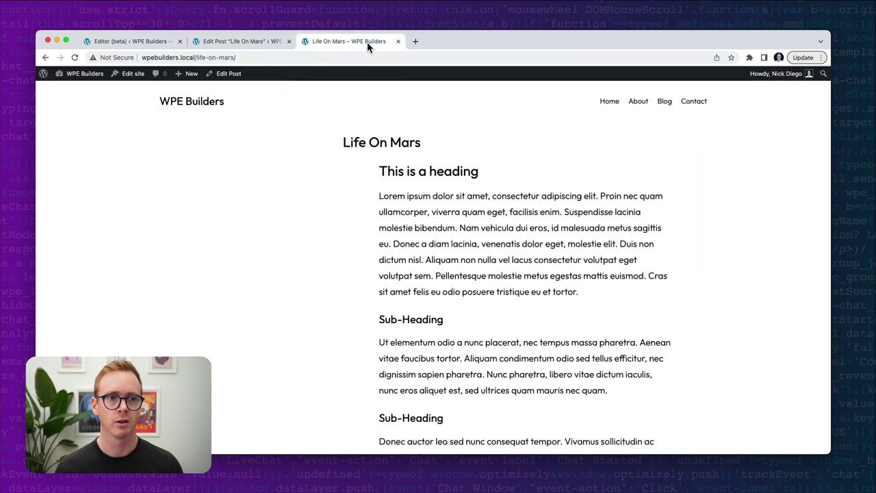
right_click(509, 212)
left_click(530, 308)
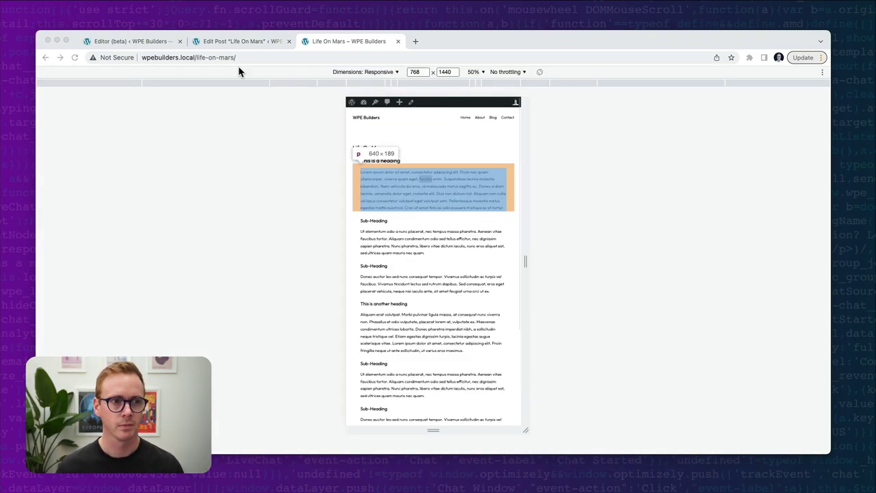
key("ctrl+shift+m")
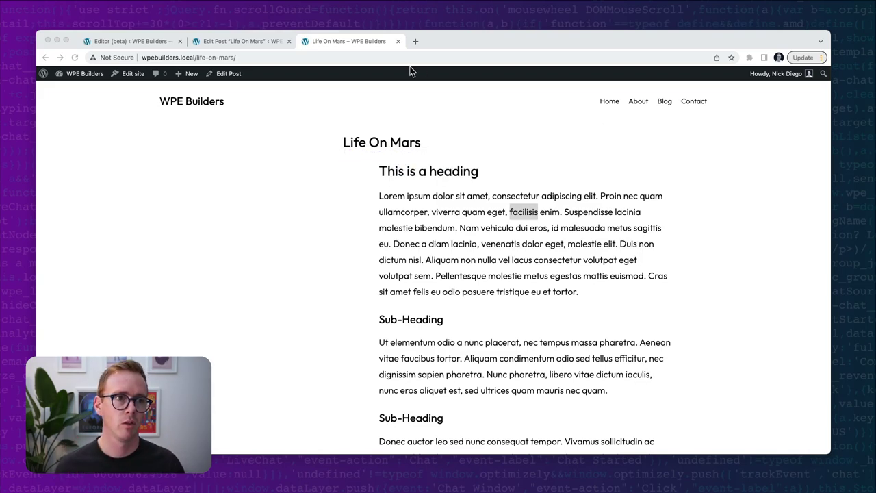
Set the Post Content block's justification to left, save the template and check the live Life On Mars post.
left_click(142, 46)
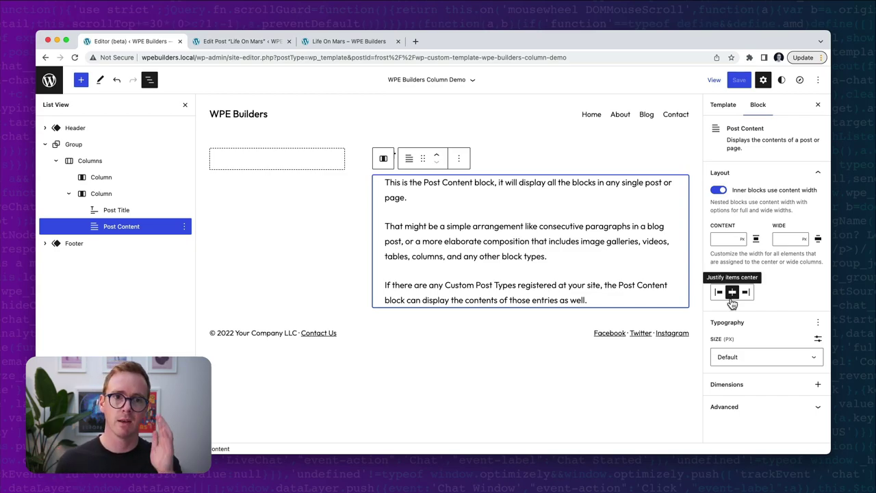
left_click(319, 42)
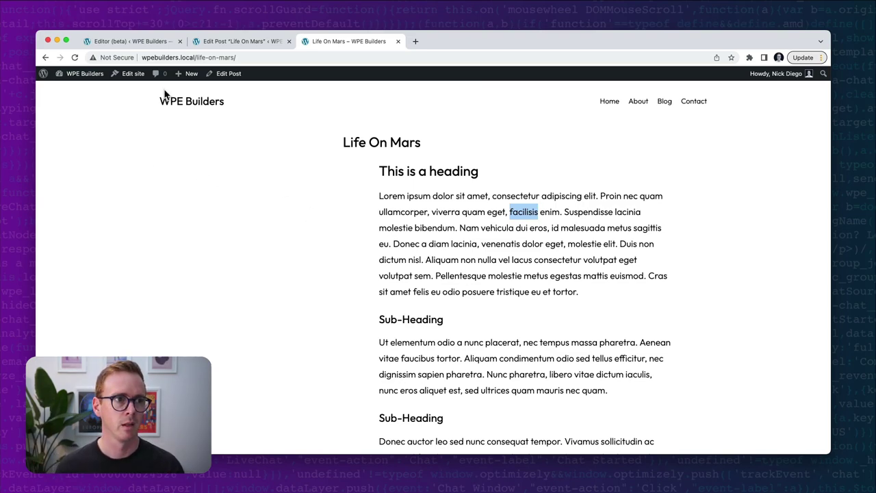
left_click(152, 44)
left_click(720, 293)
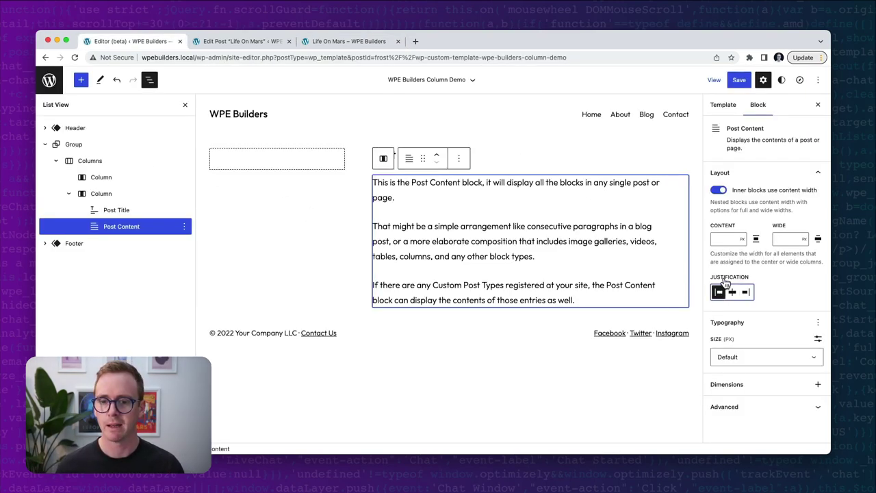
left_click(739, 80)
left_click(738, 80)
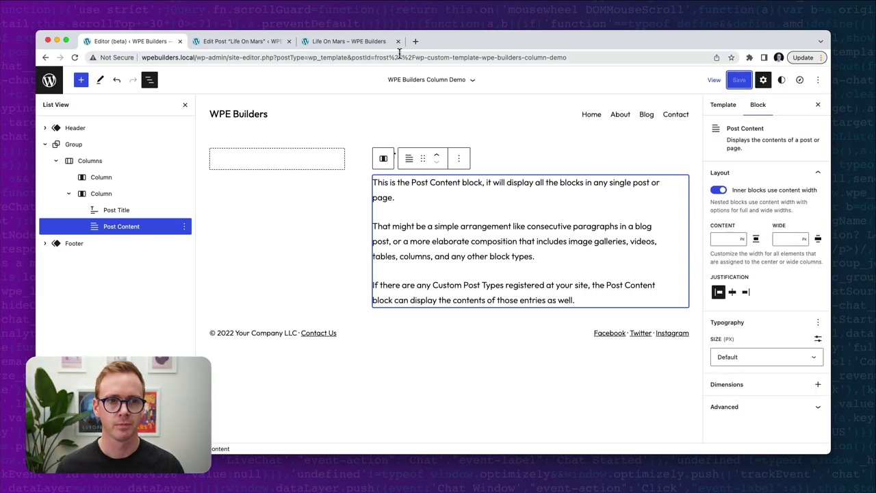
left_click(356, 41)
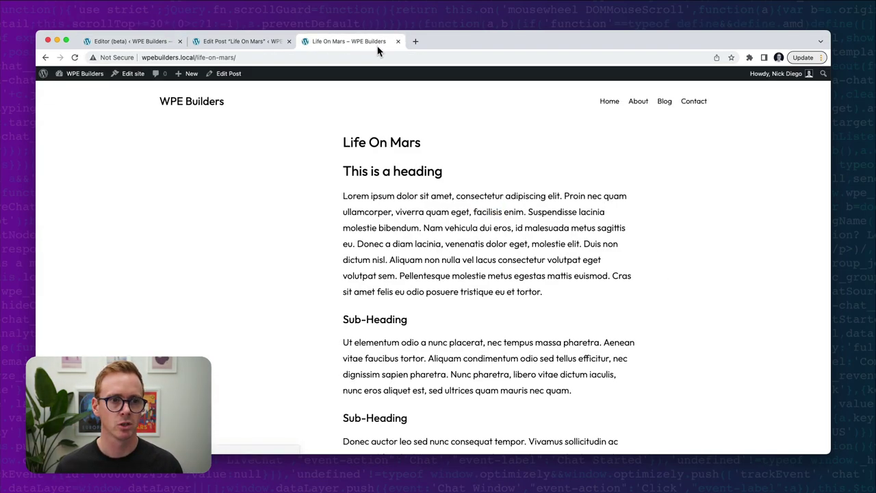
Insert a Post Featured Image block between the Post Title and Post Content in the 70% column.
left_click(154, 45)
left_click(508, 158)
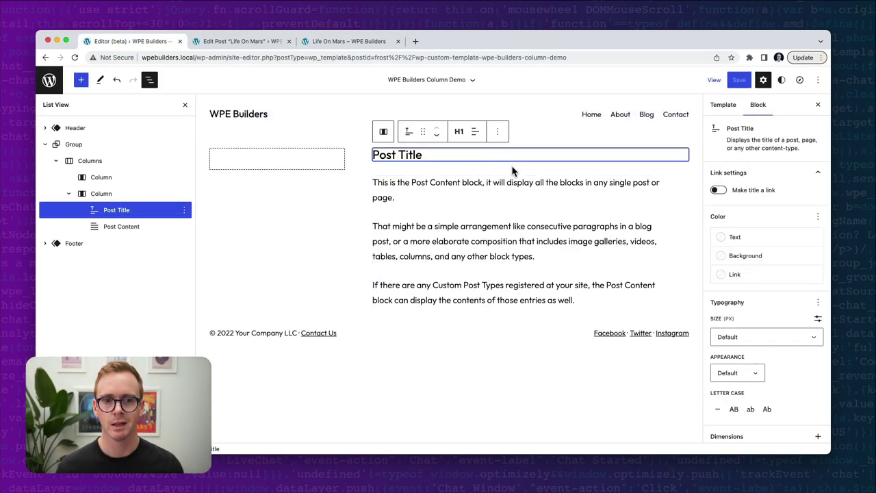
left_click(530, 168)
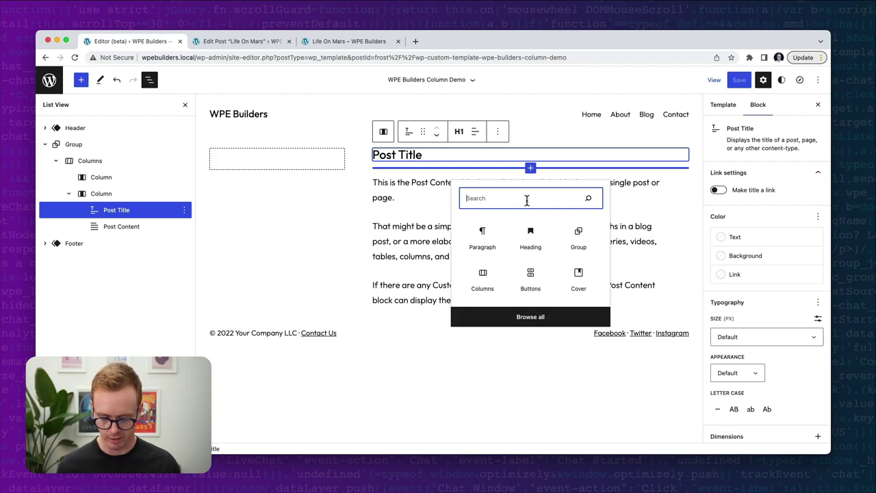
type("feat")
left_click(488, 243)
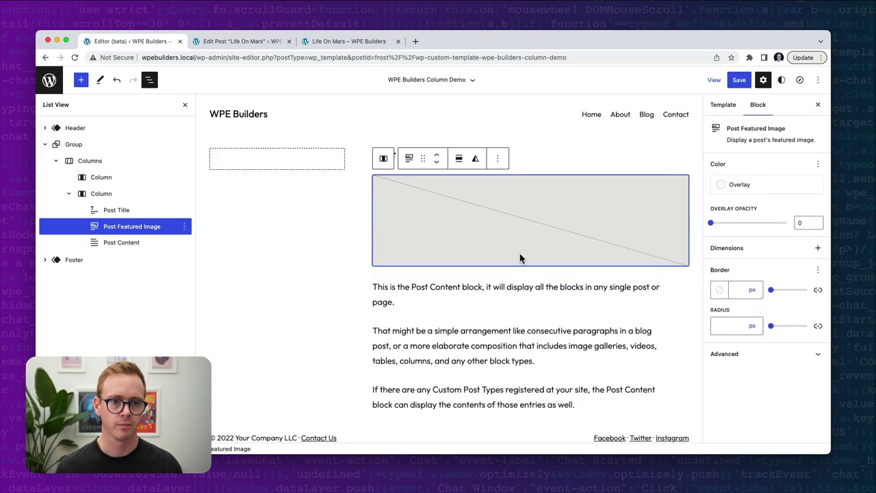
Save the template and reload the live Life On Mars post to check the featured image.
left_click(736, 82)
left_click(732, 87)
left_click(313, 43)
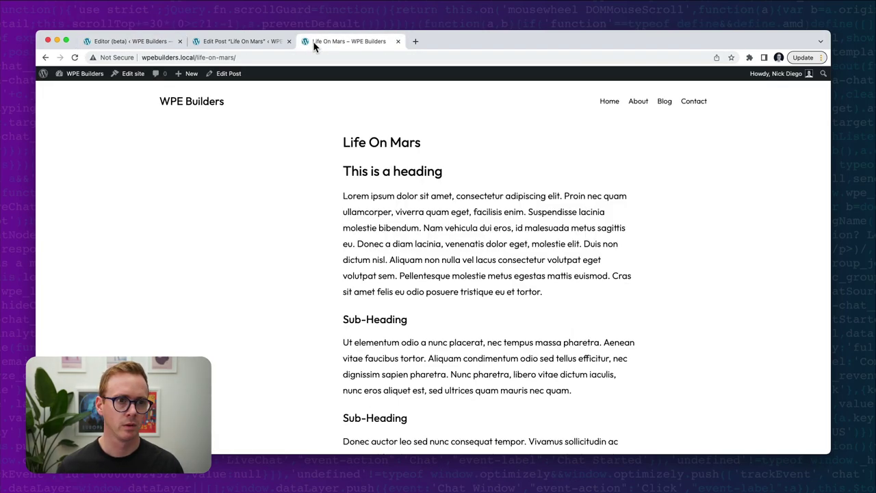
left_click(350, 59)
key("Return")
scroll(584, 286, "down", 3)
scroll(596, 313, "up", 3)
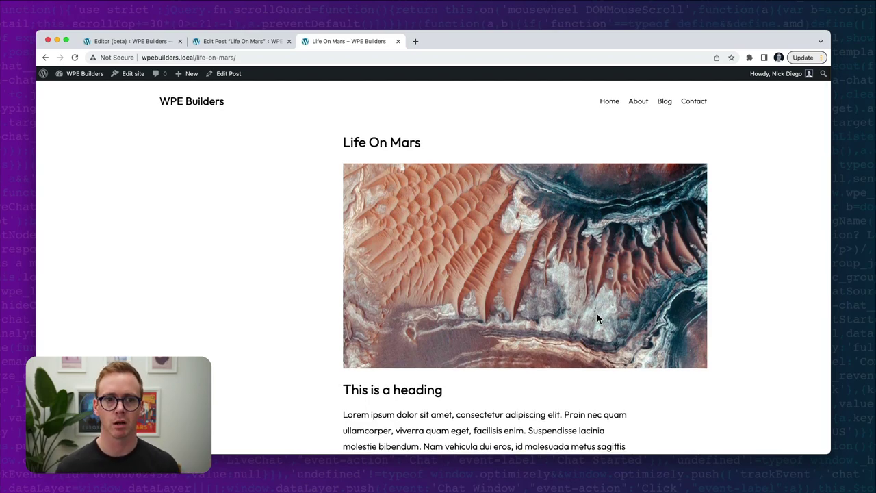
Add a Heading block reading "Categories" to the empty 30% column of the template.
left_click(175, 41)
left_click(270, 185)
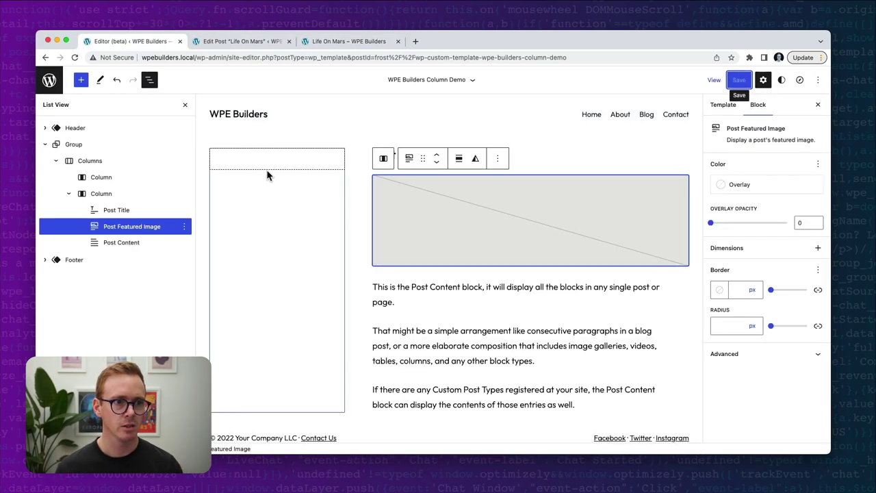
left_click(277, 161)
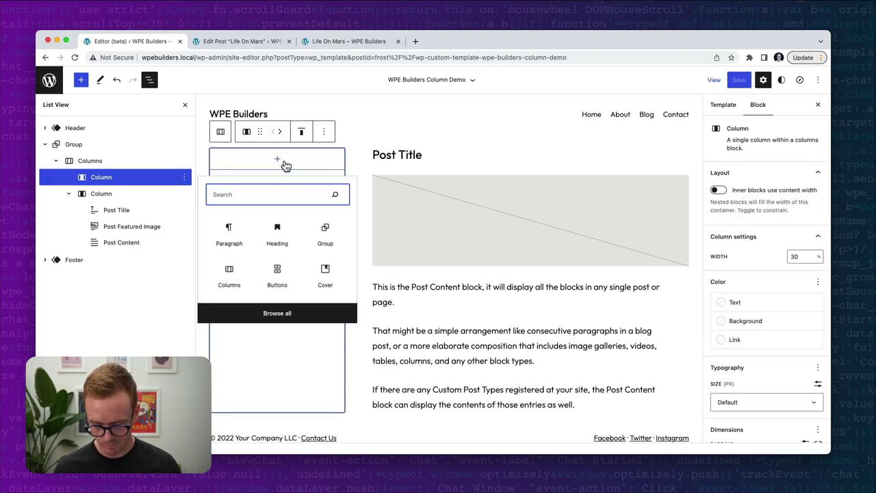
left_click(277, 235)
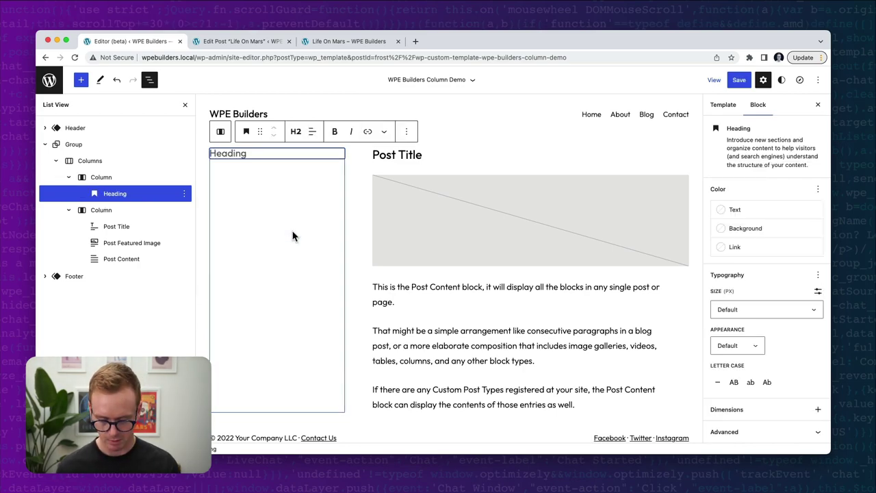
type("Categories")
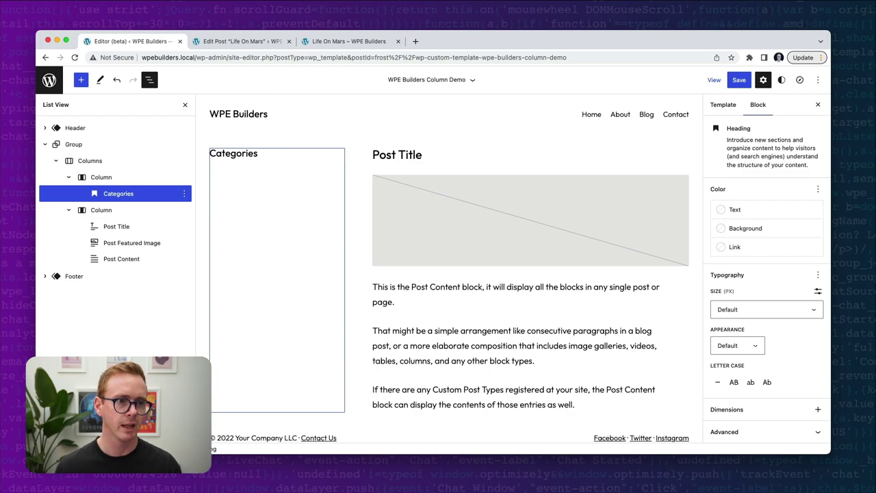
Insert a Categories List block below the Categories heading and enable its post counts.
key("Return")
type("/")
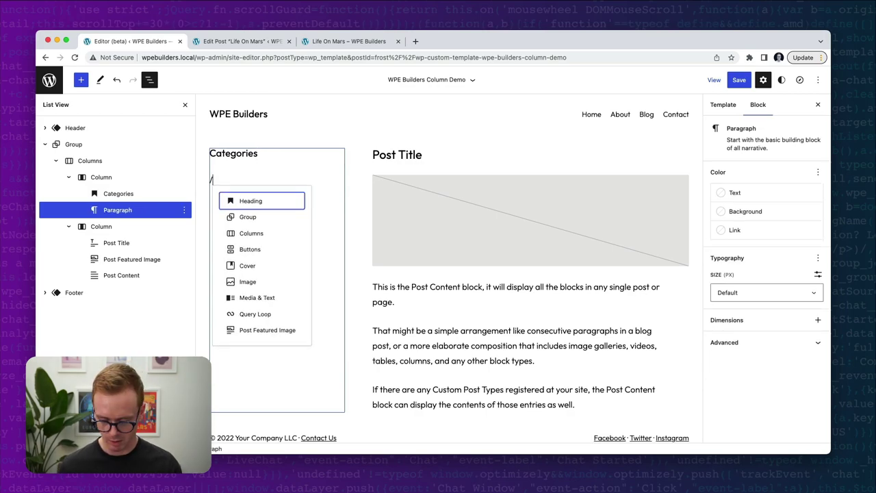
type("cat")
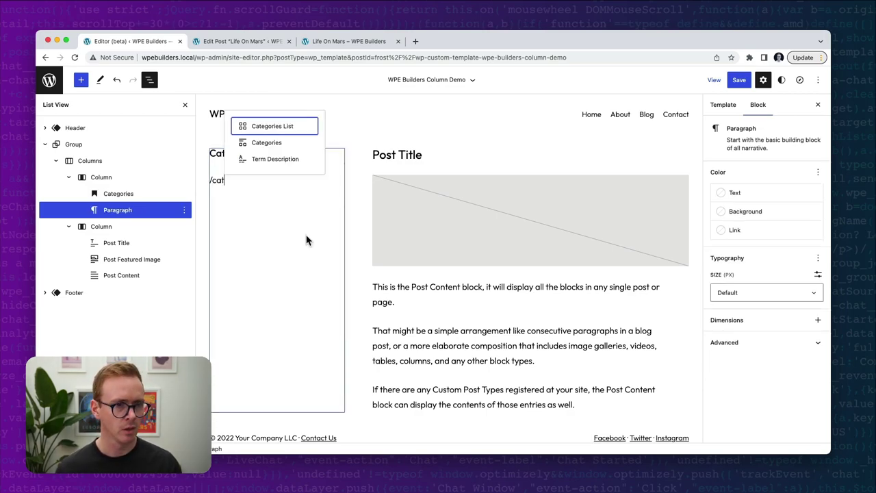
left_click(268, 128)
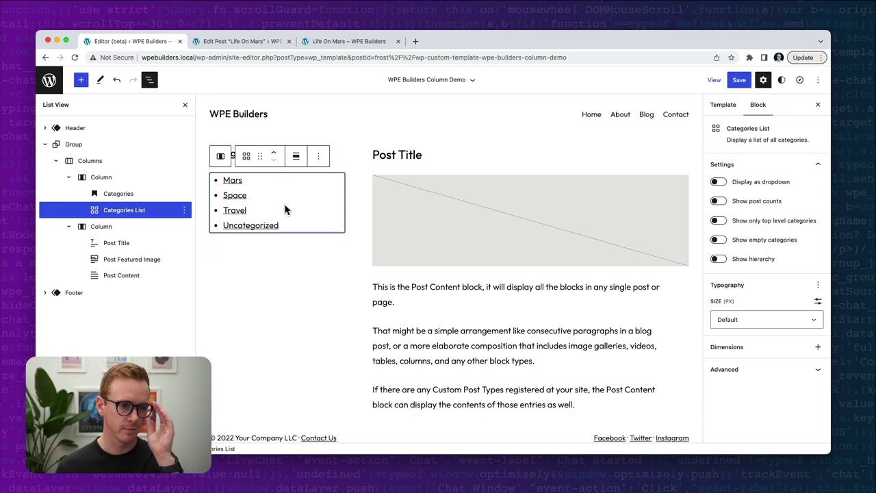
left_click(728, 200)
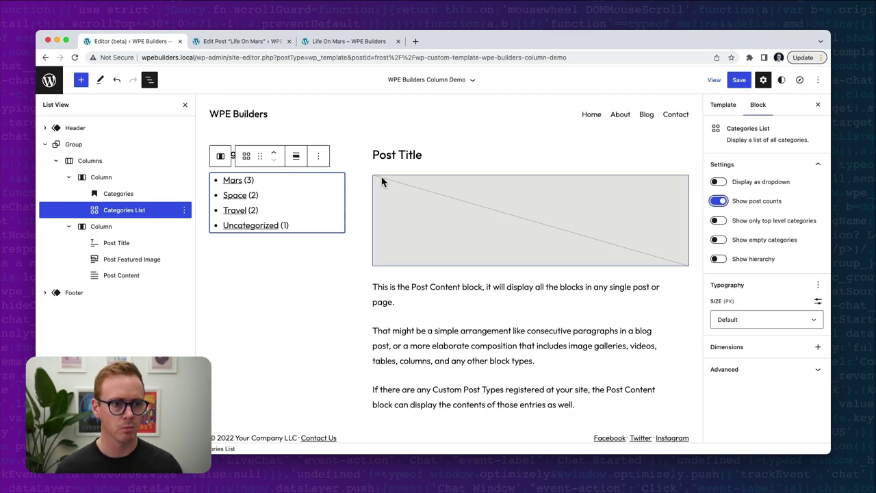
Add a heading reading "Want to learn more?" below the Categories List, followed by an empty paragraph.
left_click(325, 235)
left_click(325, 234)
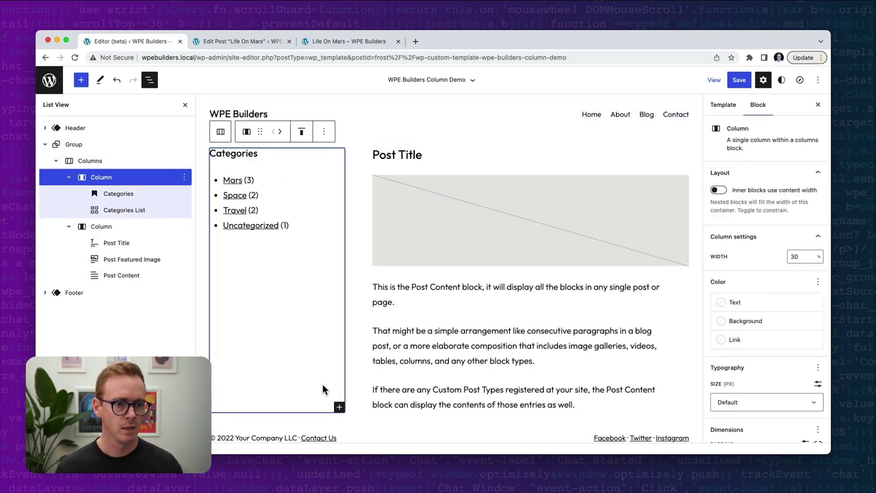
left_click(339, 408)
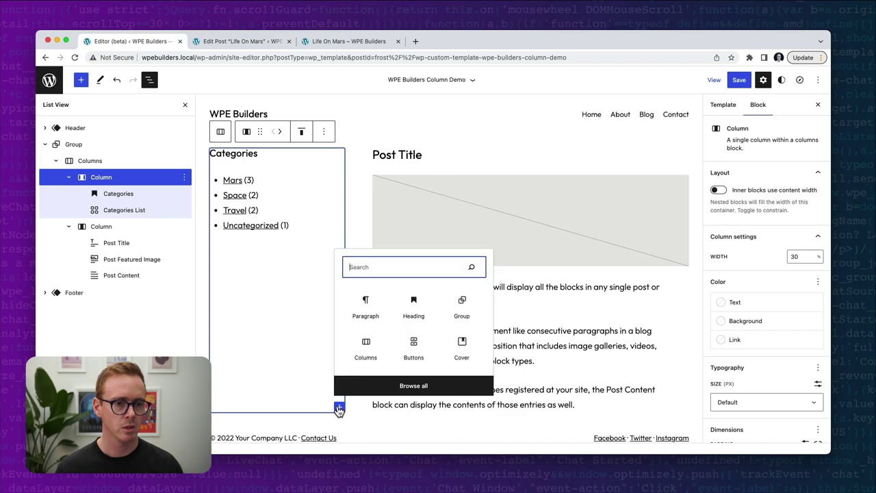
left_click(409, 312)
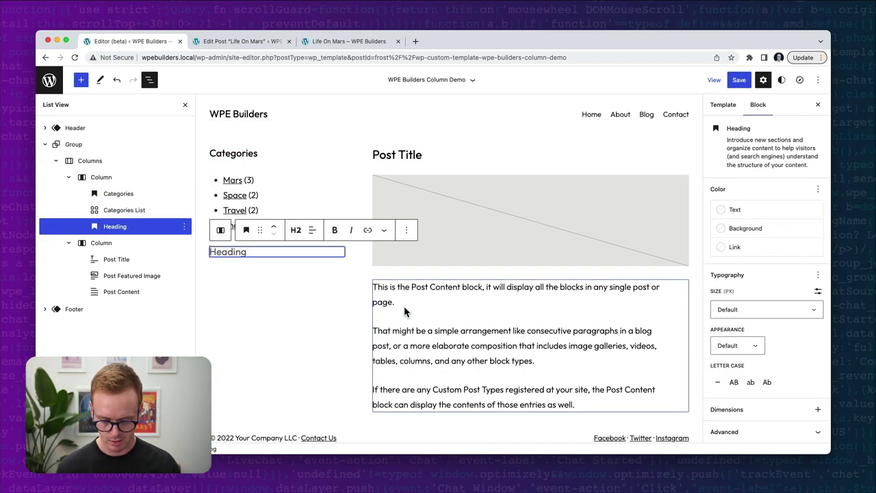
type("W")
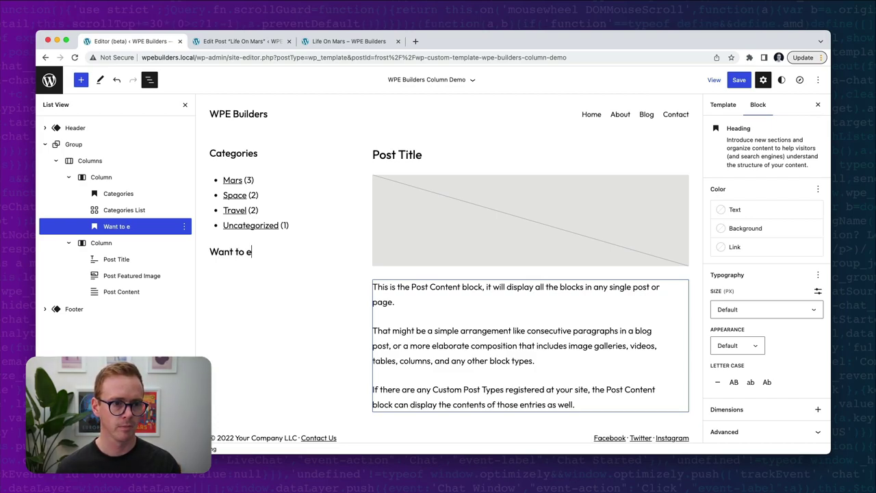
type("ant to learn mao")
key("BackSpace")
key("BackSpace")
type("ore")
key("Return")
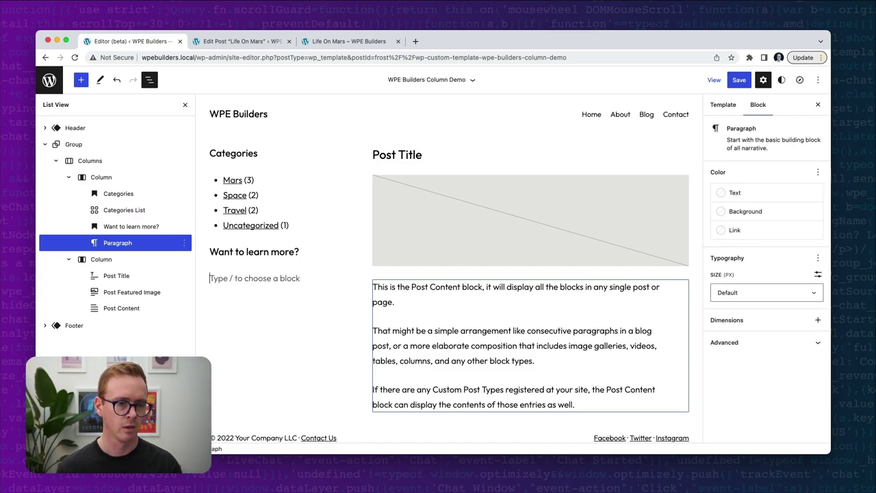
Copy the first two lorem ipsum sentences from the Life On Mars post into the template's empty sidebar paragraph and set its size to Small.
left_click(239, 41)
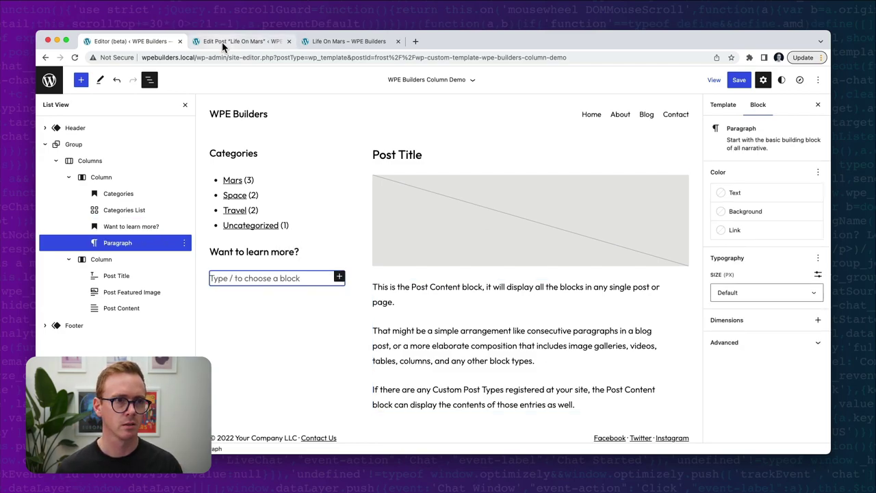
left_click_drag(223, 225, 407, 239)
key("ctrl+c")
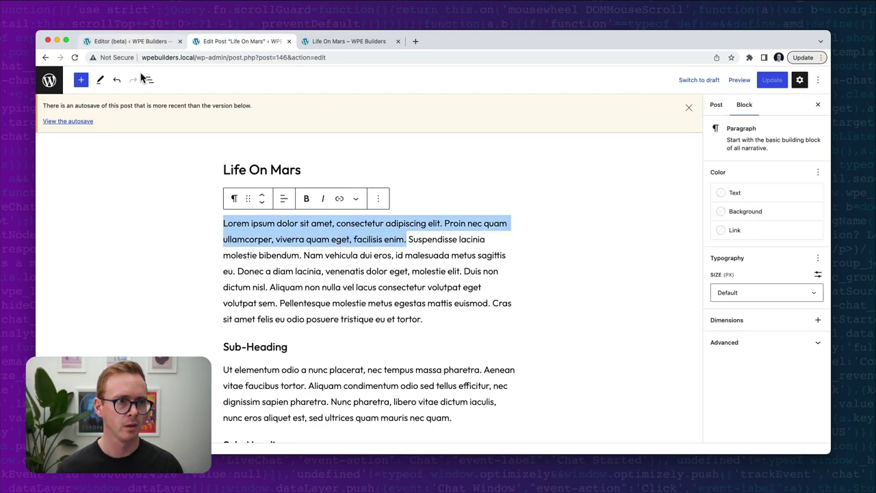
left_click(126, 41)
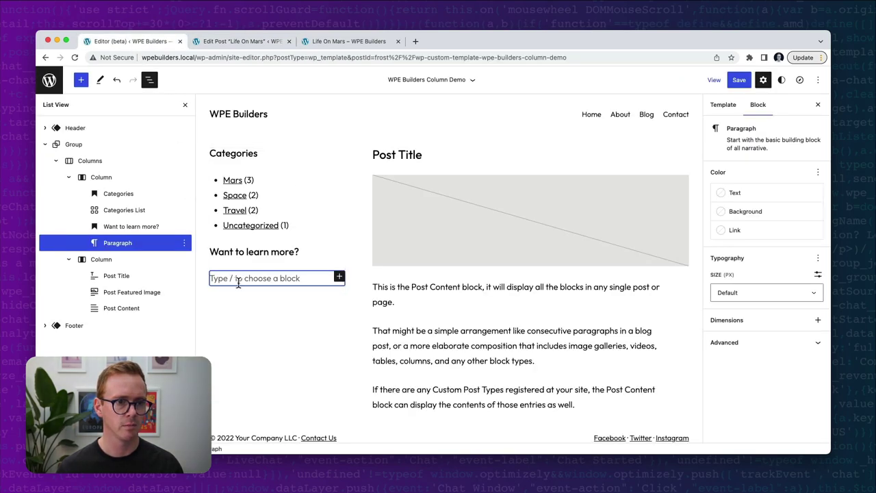
key("ctrl+v")
left_click(751, 293)
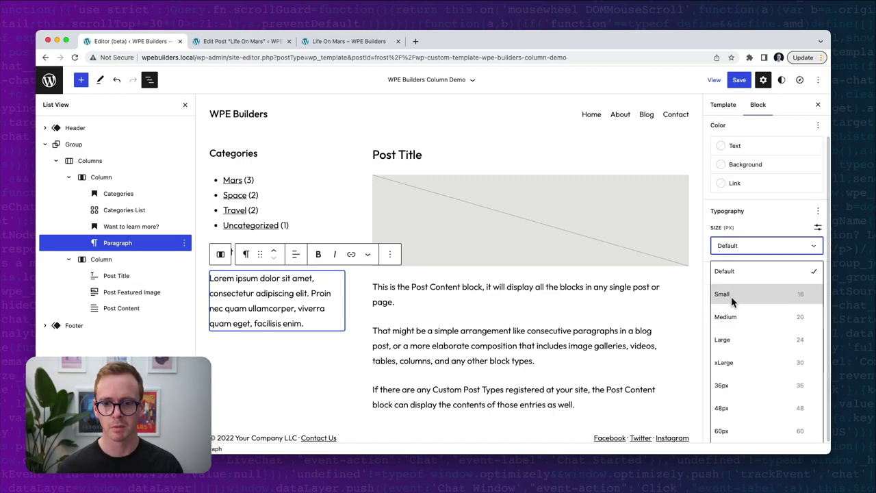
left_click(731, 295)
Add a Buttons block below the sidebar paragraph with a button labelled "Subscribe →", using the rightwards arrow character.
left_click(248, 315)
key("Return")
type("/but")
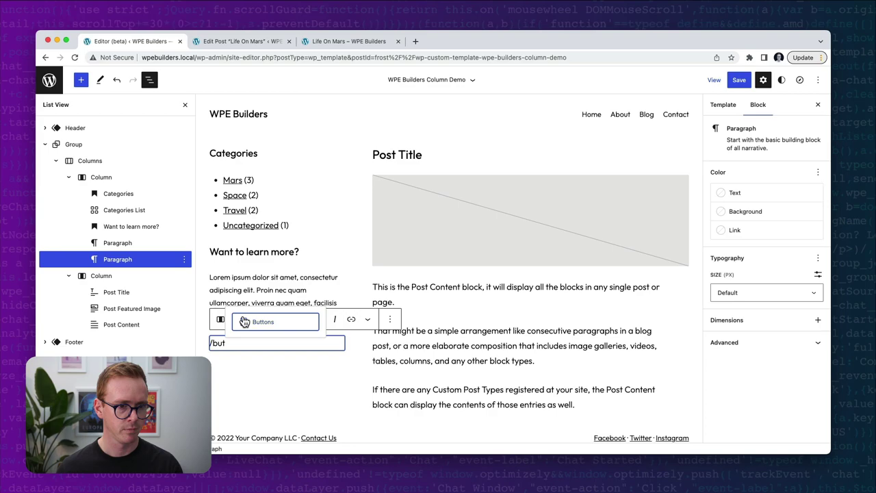
left_click(262, 322)
type("Submi")
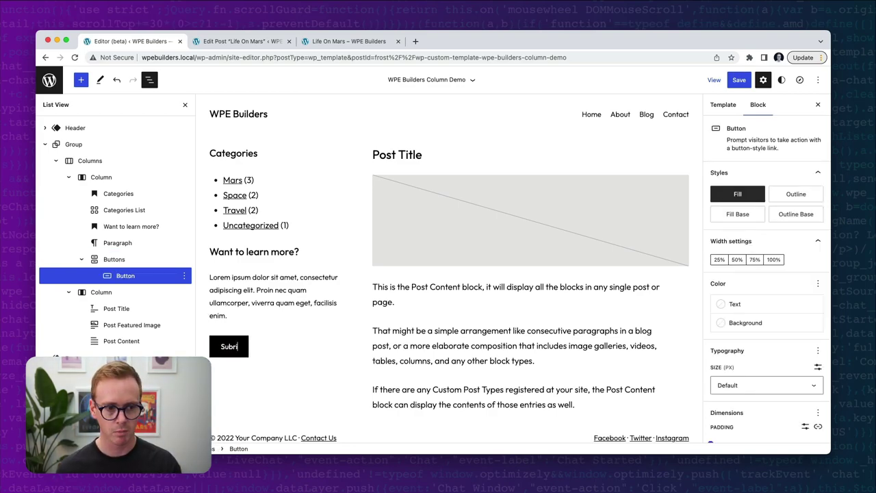
key("BackSpace")
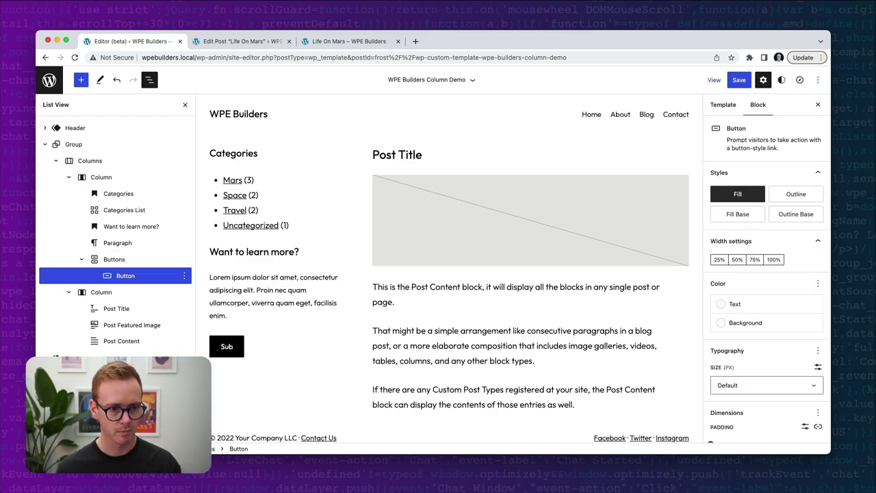
type("scribe")
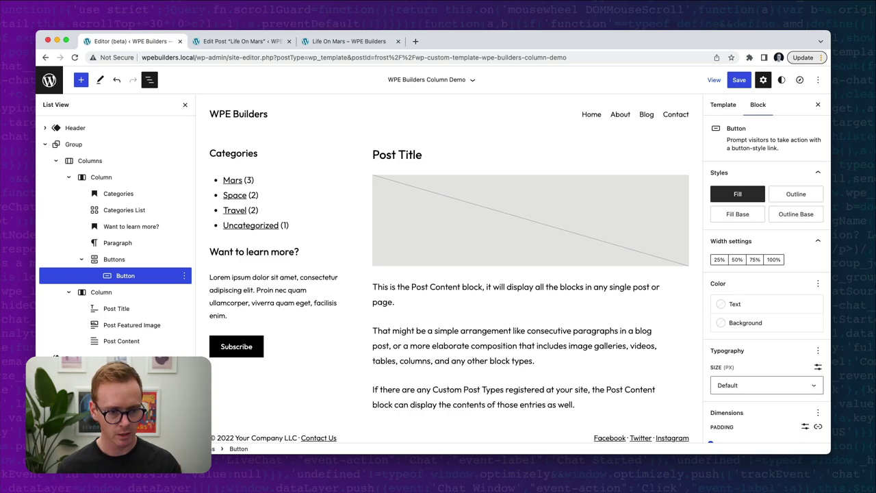
key("ctrl+super+space")
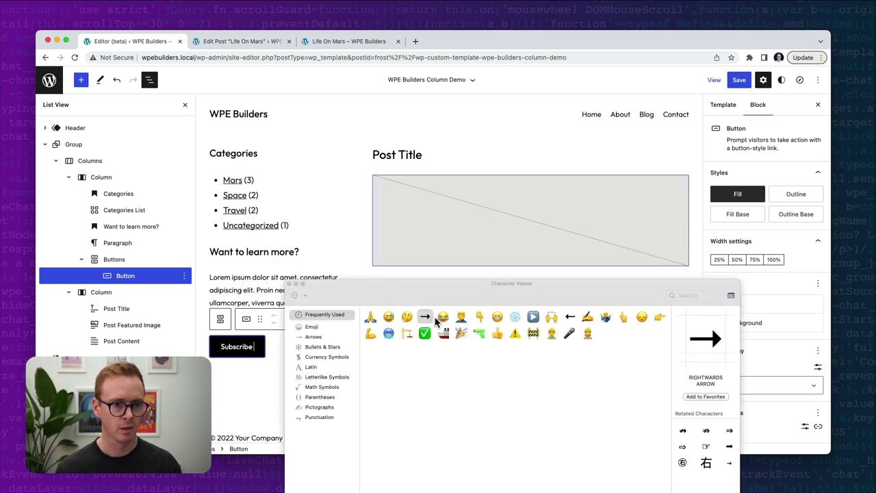
double_click(425, 316)
left_click(288, 284)
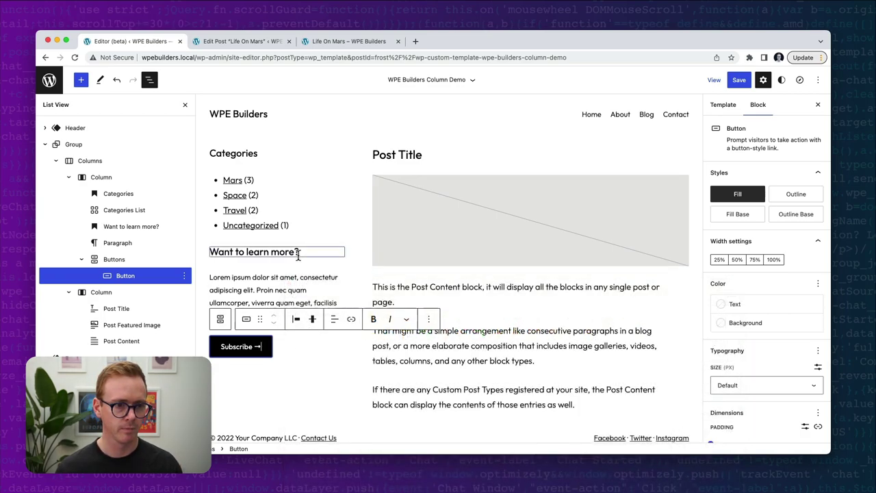
Insert a Cover block above the Categories heading in the sidebar column.
left_click(333, 249)
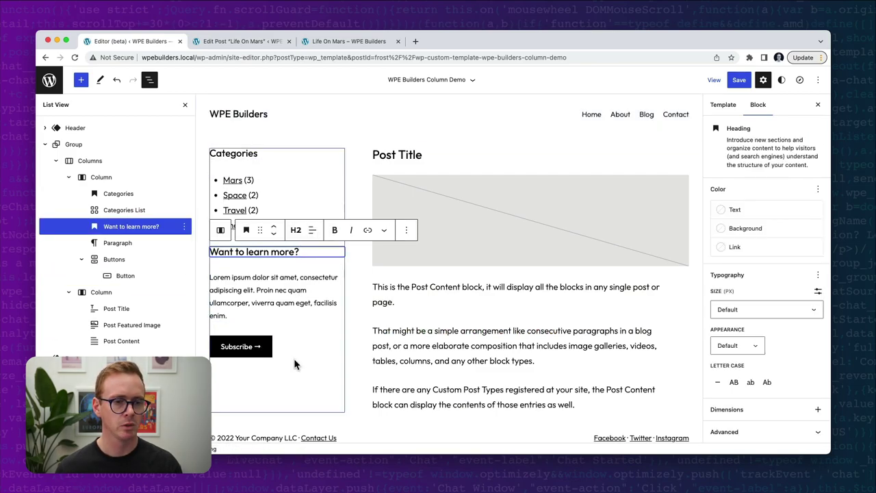
left_click(267, 151)
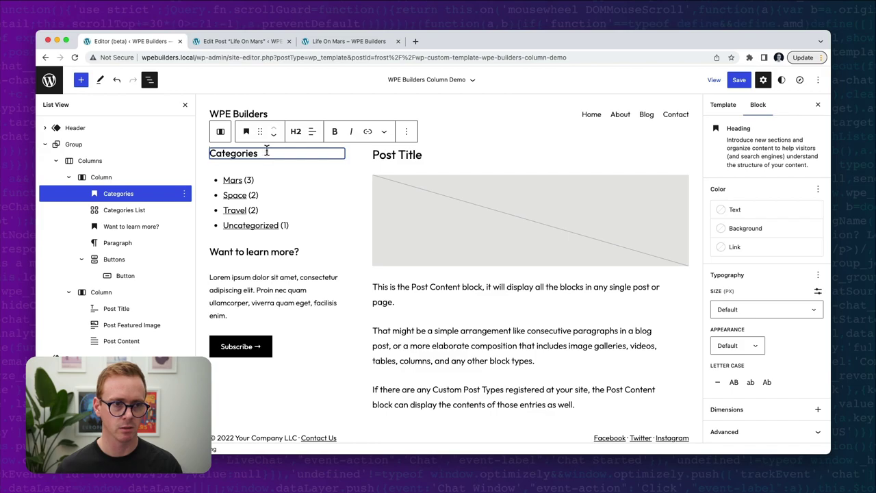
left_click(405, 131)
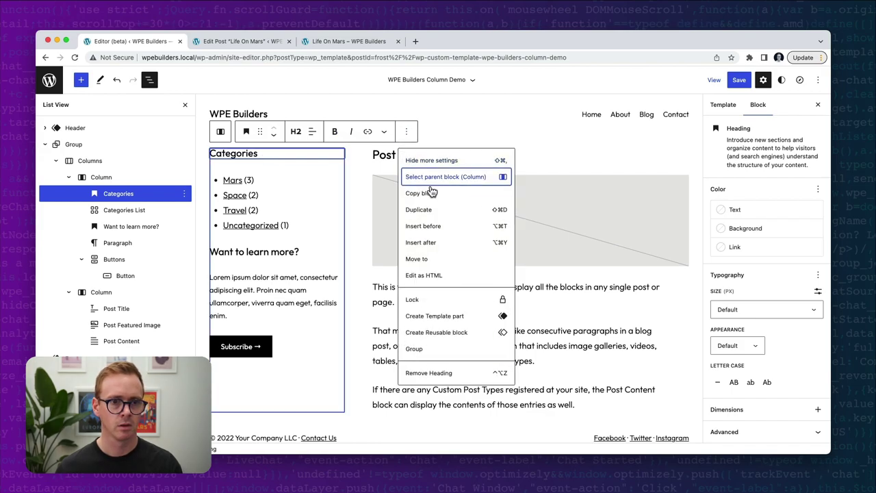
left_click(432, 226)
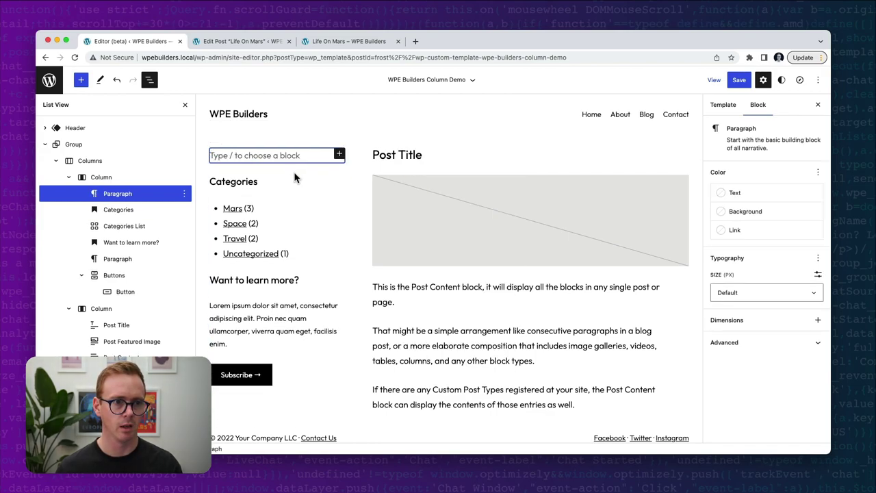
type("/")
key("BackSpace")
type("/cover")
left_click(260, 135)
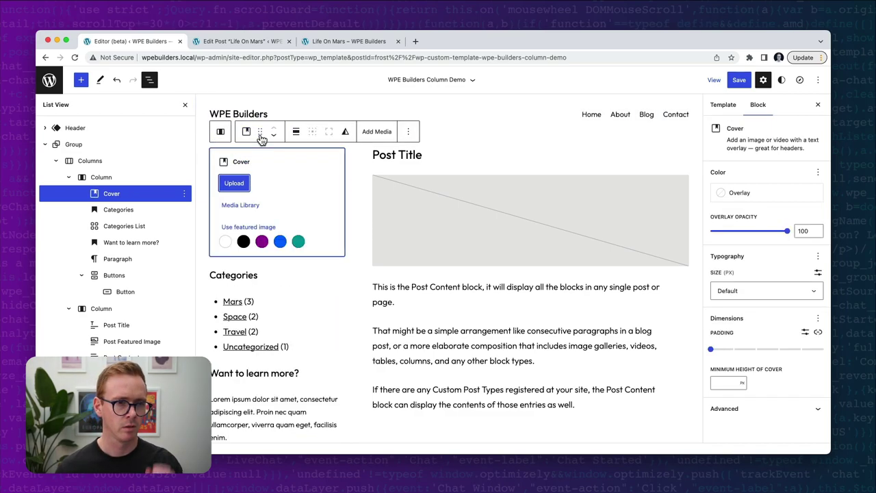
Set the Cover's image to ESP_022607_1725_desktop.jpg from the media library and enter "Call to Action" as its title.
left_click(237, 205)
left_click(88, 171)
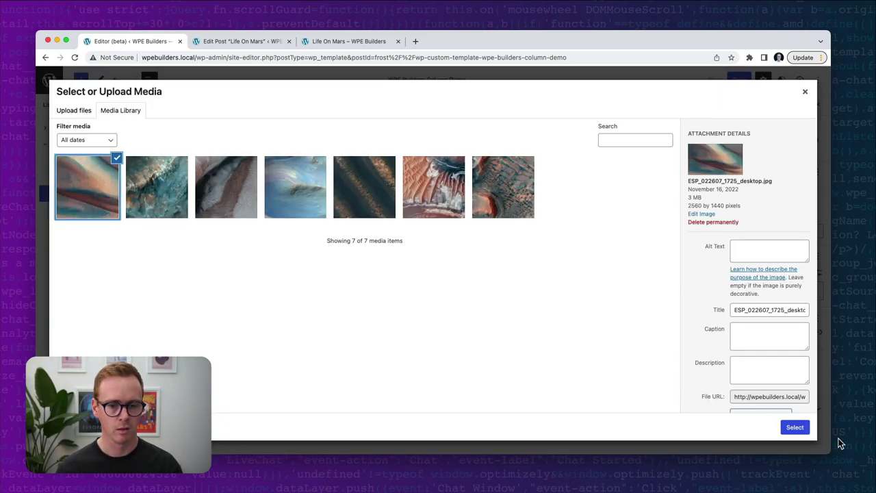
left_click(794, 428)
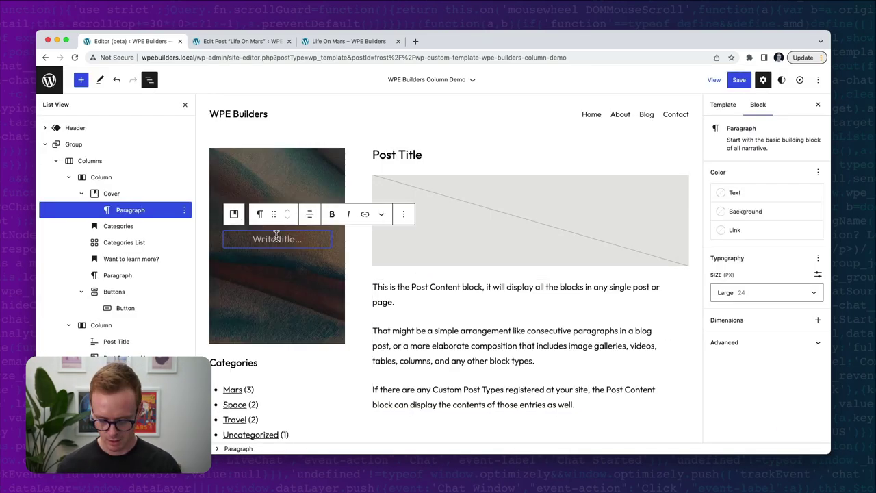
type("C")
key("BackSpace")
type("C")
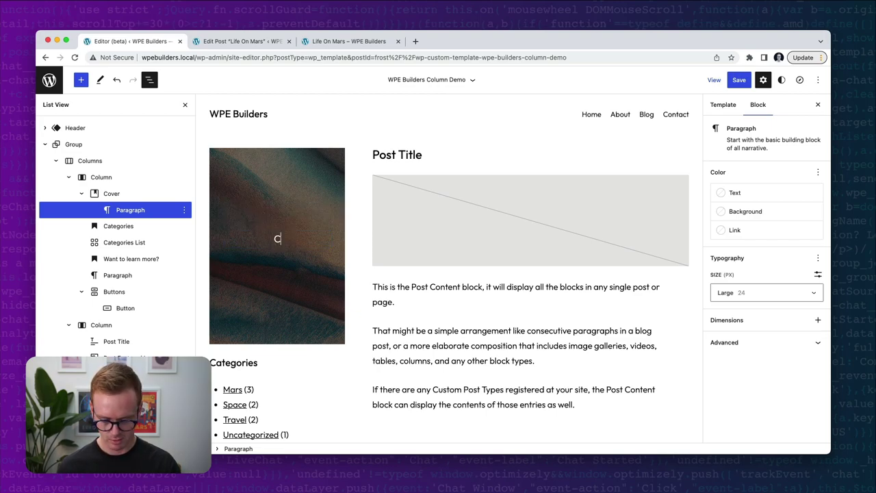
type("all to Action")
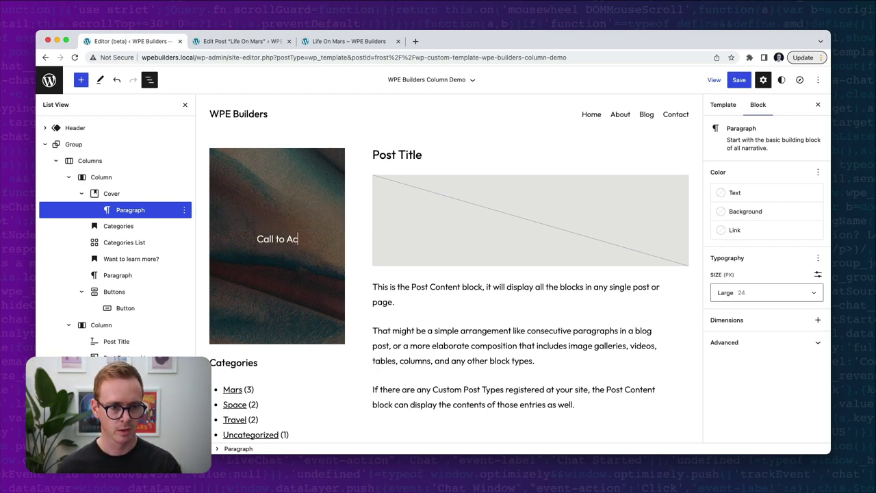
Copy "Lorem ipsum dolor sit amet, consectetur adipiscing elit." from the sidebar paragraph into a new paragraph below the Cover's title.
key("Return")
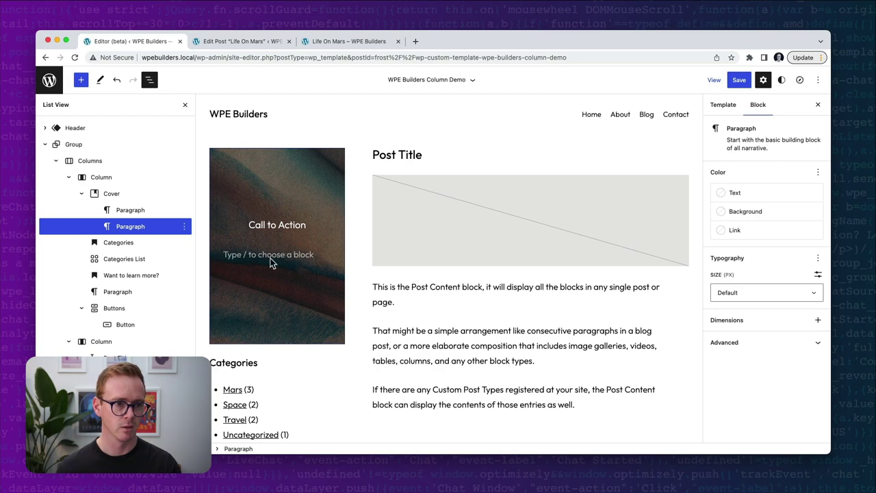
scroll(272, 252, "down", 4)
left_click(294, 355)
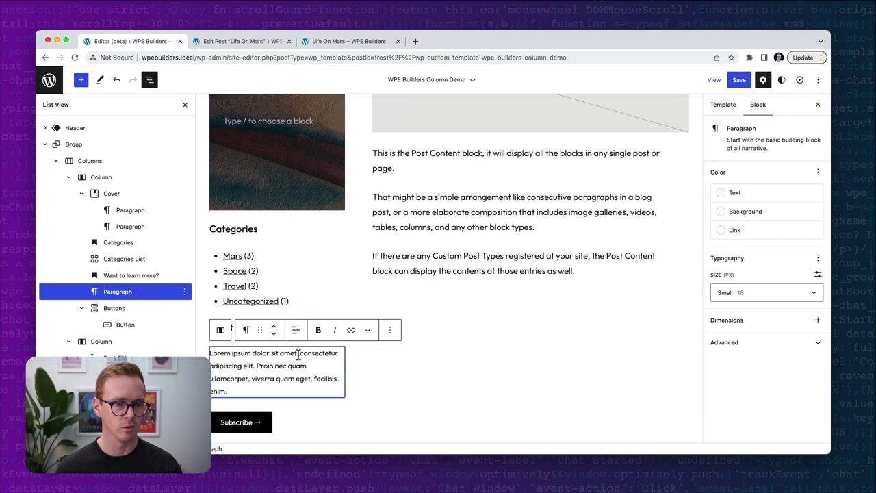
left_click_drag(254, 366, 210, 352)
key("super+c")
left_click(267, 121)
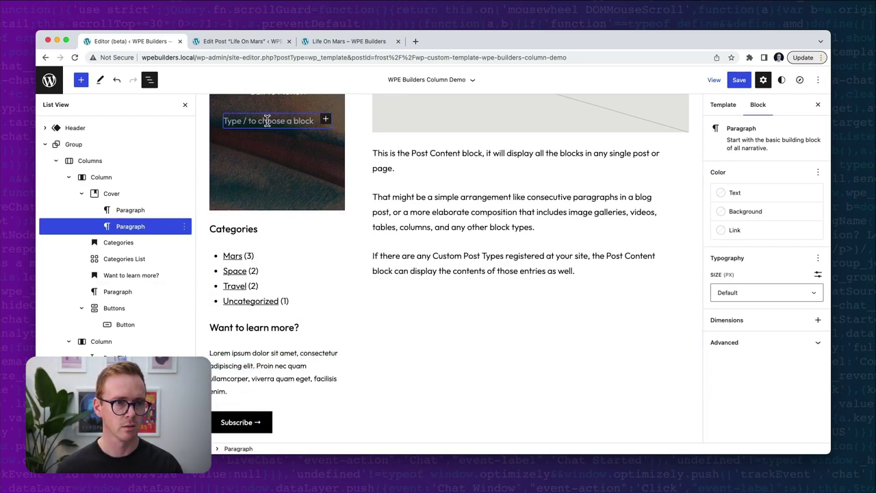
key("super+v")
Copy the sidebar's Subscribe Buttons block and paste it inside the Cover below the lorem ipsum paragraph.
left_click(253, 419)
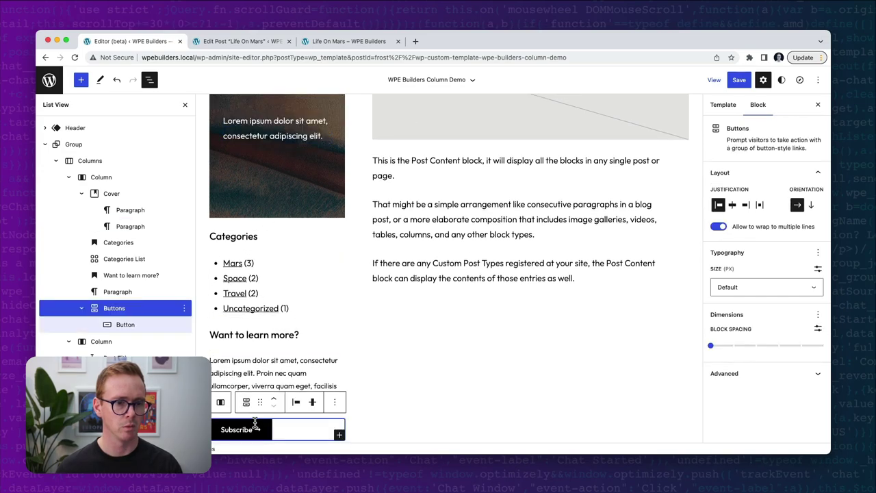
left_click(334, 402)
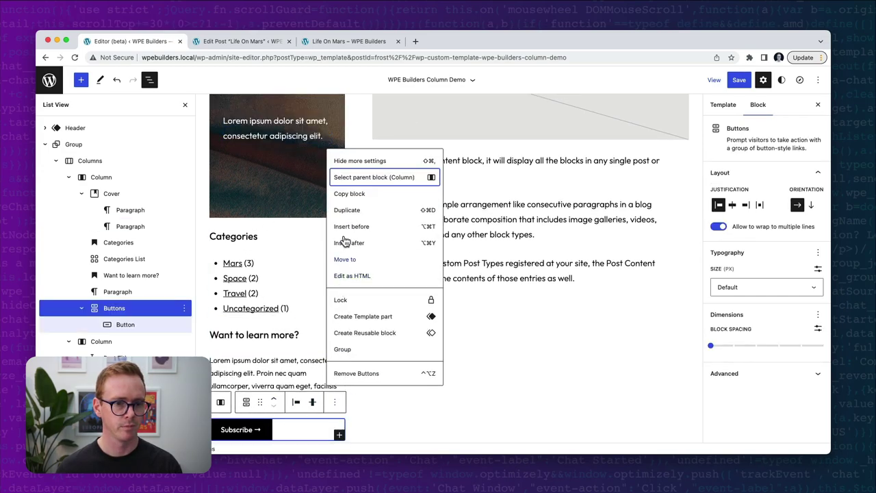
left_click(337, 194)
left_click(323, 135)
key("Return")
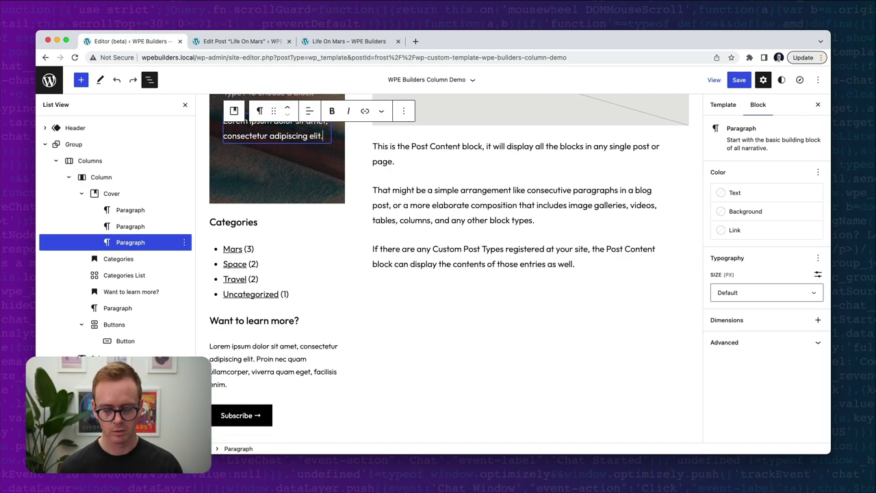
key("Return")
key("super+v")
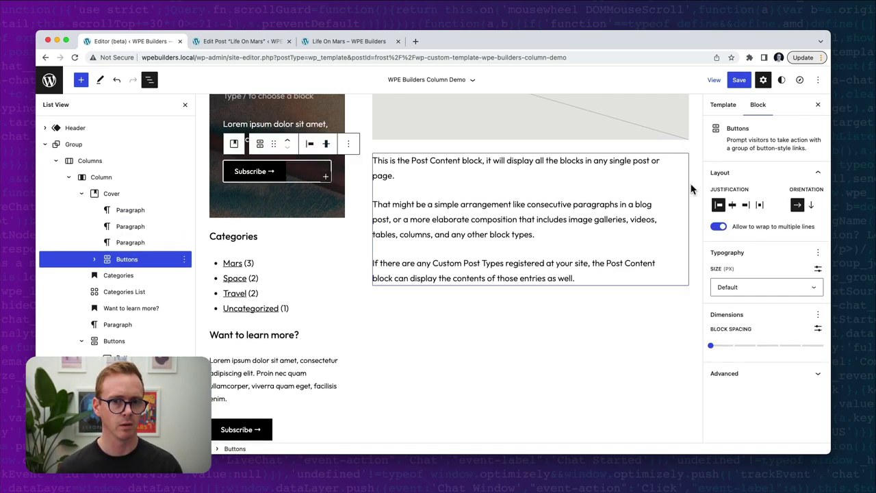
Apply the Outline Base style to the Subscribe button inside the Cover.
left_click(269, 171)
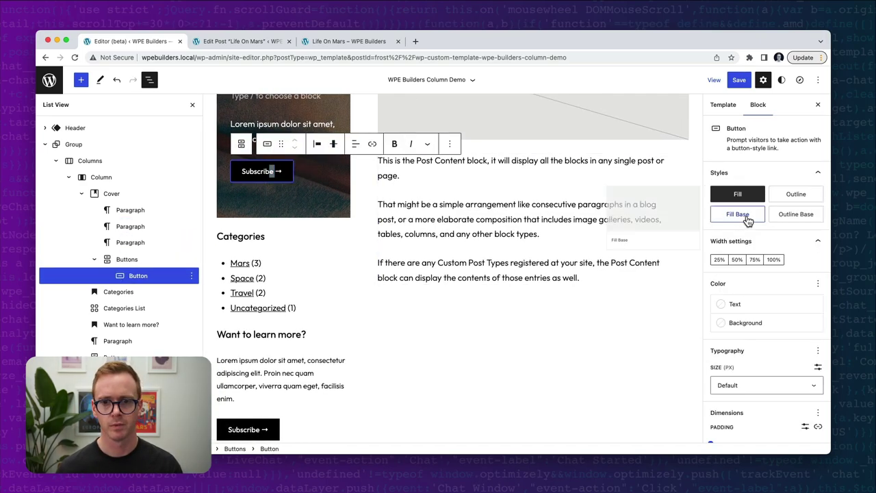
left_click(777, 216)
scroll(342, 191, "up", 4)
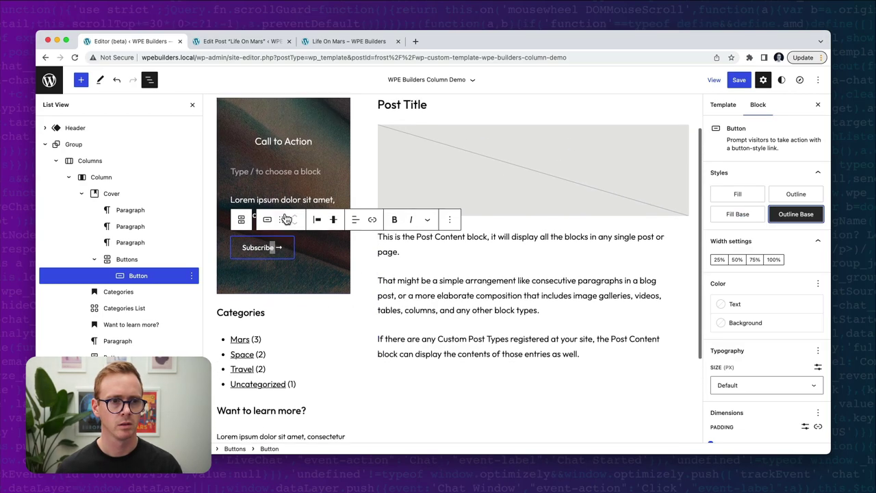
Delete the empty paragraph between the Call to Action title and the lorem ipsum text in the Cover.
left_click(286, 228)
left_click(281, 221)
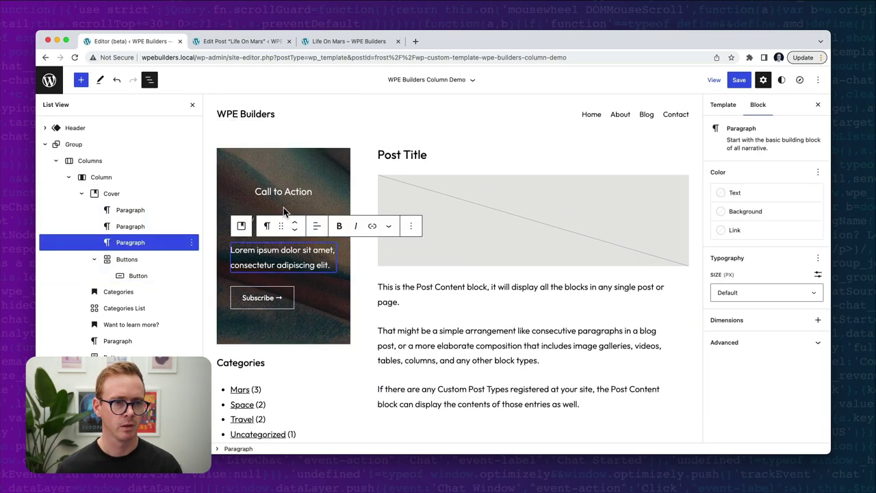
key("BackSpace")
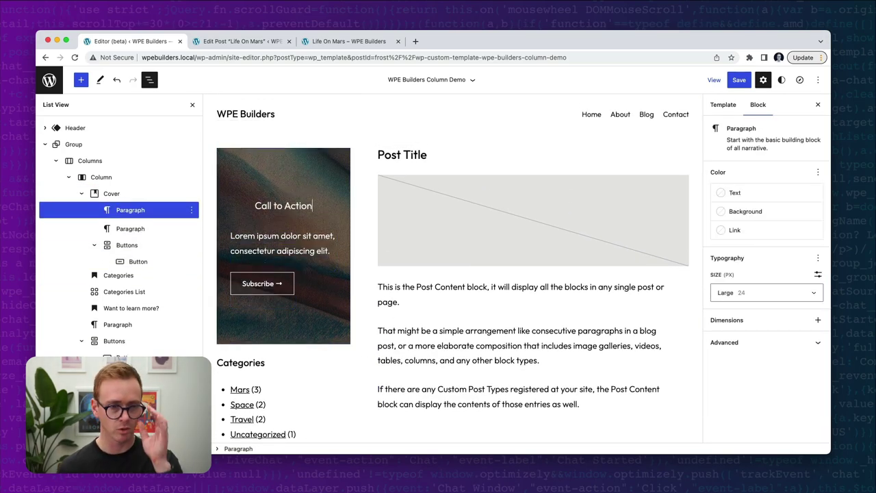
Set the Cover's lorem ipsum paragraph to size Small and center its text.
left_click(282, 237)
left_click(781, 293)
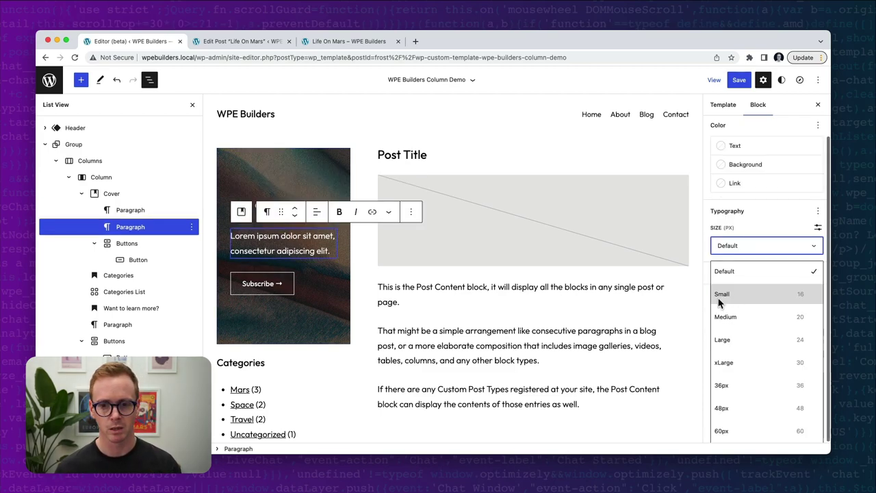
left_click(719, 299)
left_click(318, 216)
left_click(335, 256)
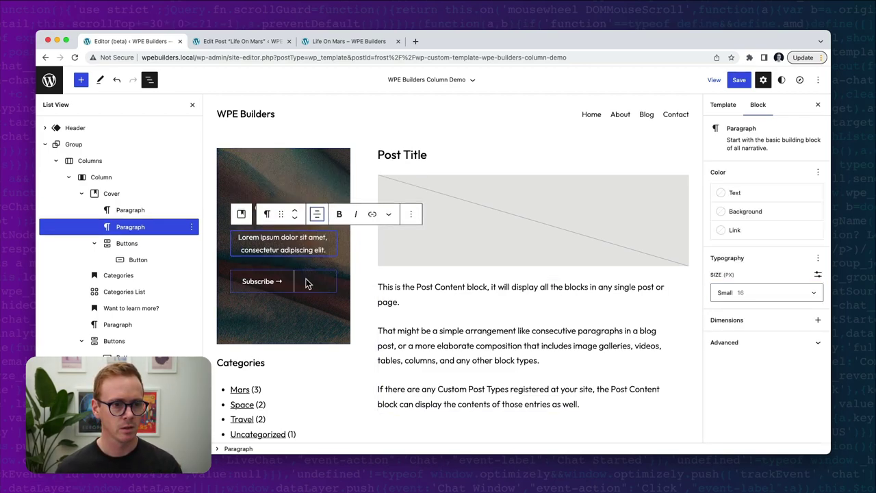
Justify the Cover's Subscribe button to the center.
left_click(287, 282)
left_click(318, 255)
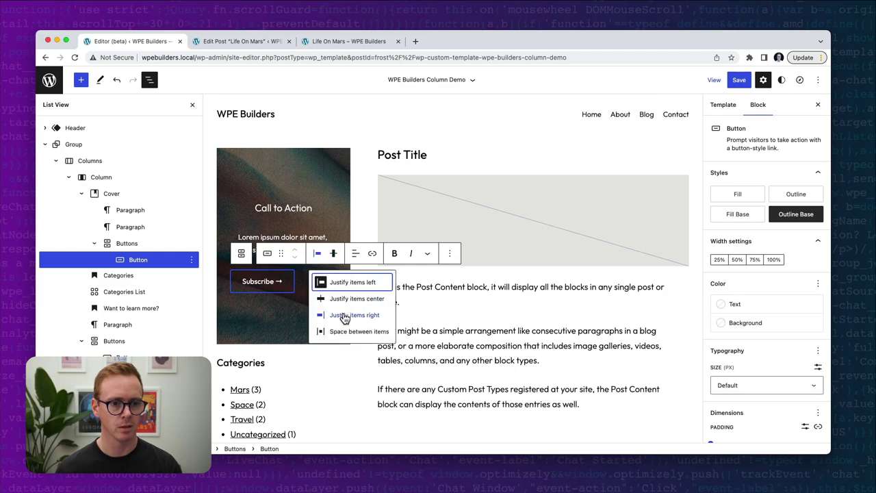
left_click(349, 304)
Center the Subscribe button and set the Cover's minimum height to 250 px.
left_click(346, 308)
scroll(802, 374, "down", 5)
left_click(741, 406)
type("50")
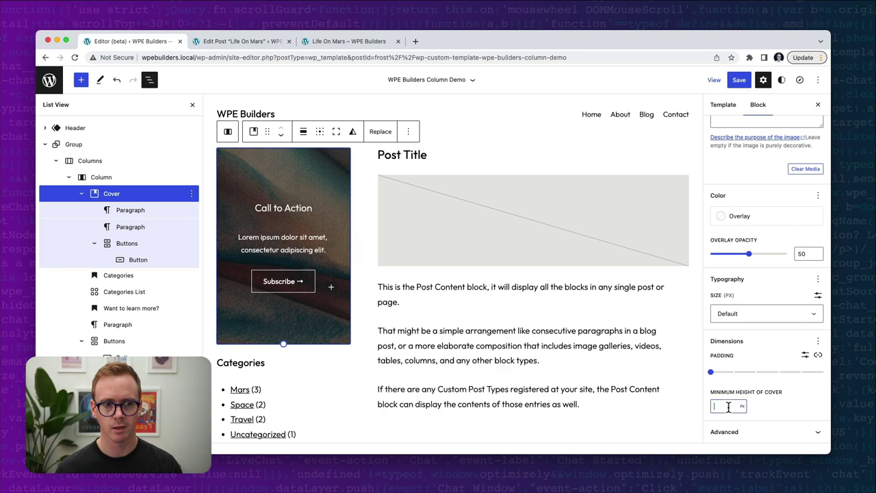
key("BackSpace")
key("BackSpace")
type("2")
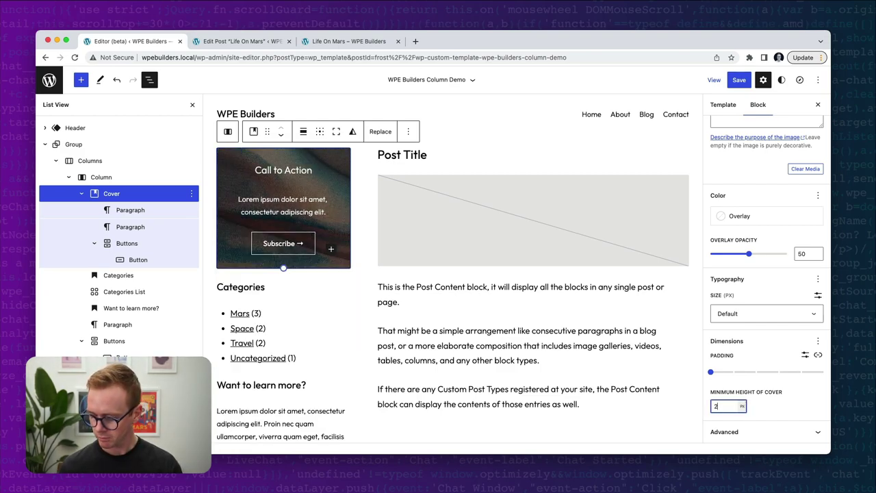
type("50")
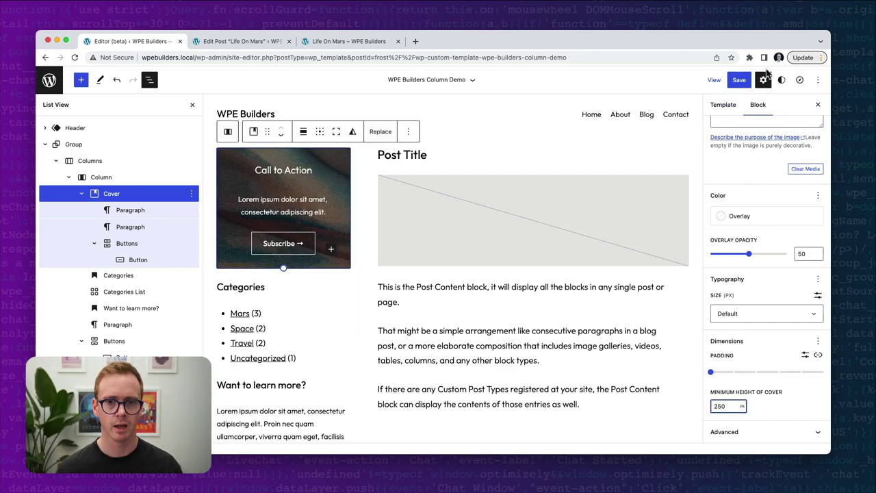
Add a margin setting to the Cover's lorem ipsum paragraph and set it to 0.
left_click(738, 81)
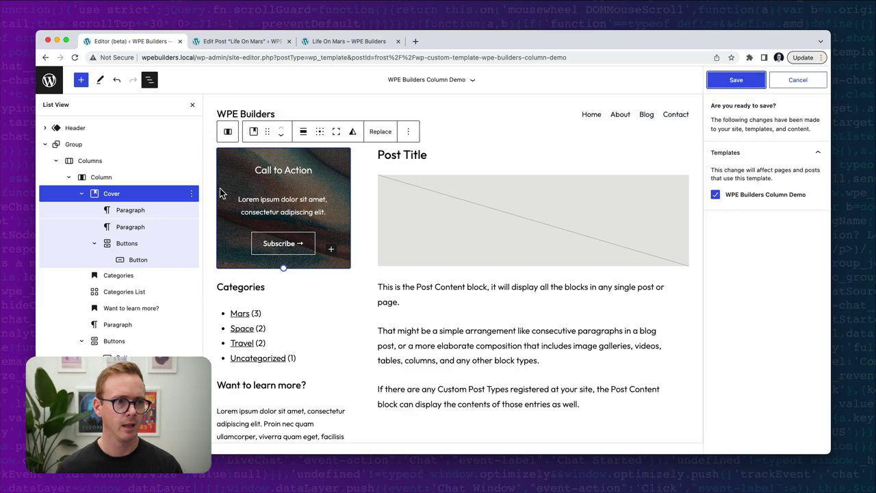
left_click(282, 203)
left_click(818, 320)
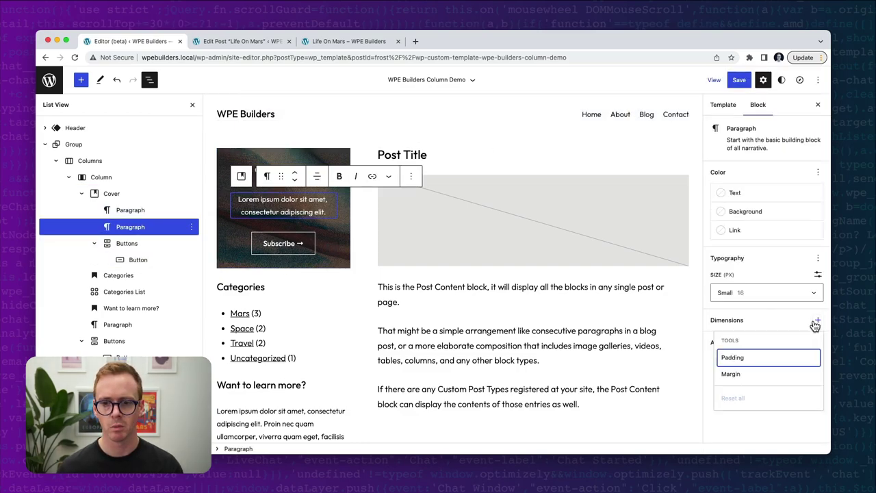
left_click(762, 377)
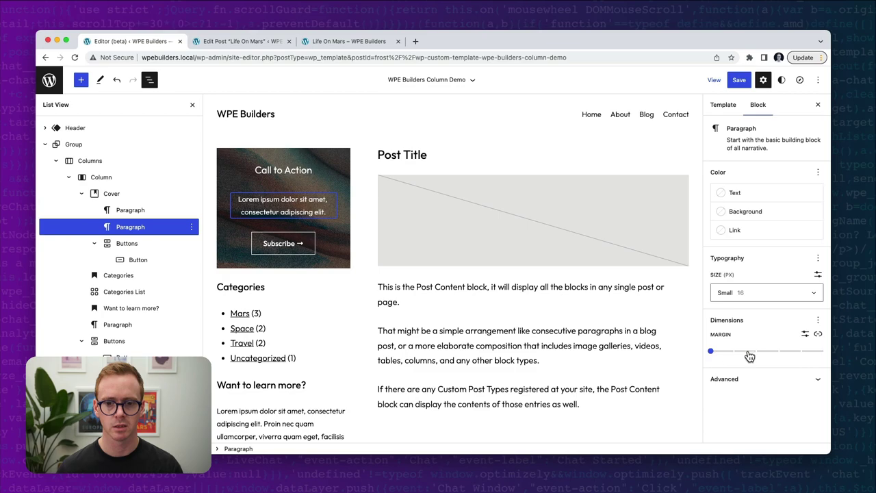
left_click(711, 352)
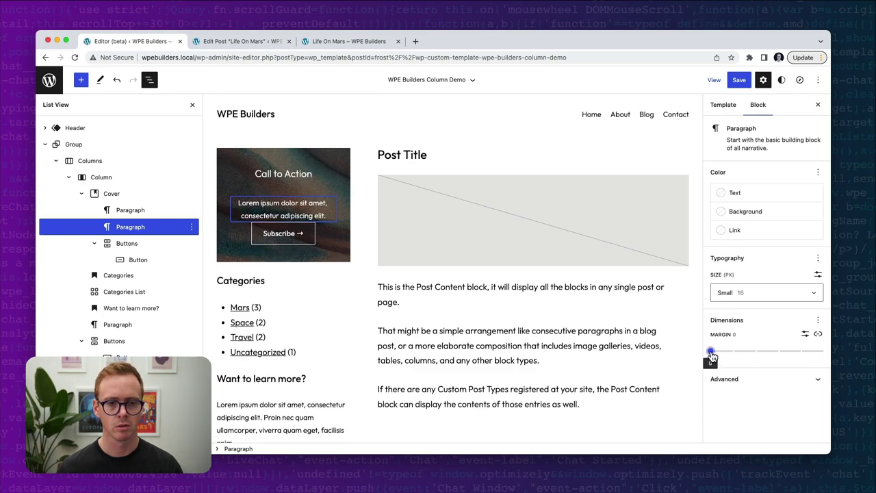
Convert the Call to Action paragraph in the Cover into a heading and save the template.
left_click(126, 213)
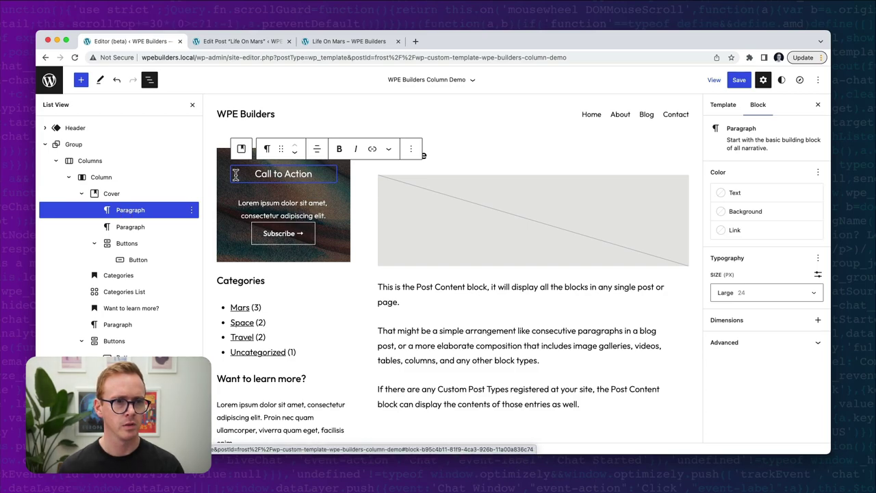
left_click(267, 149)
left_click(280, 194)
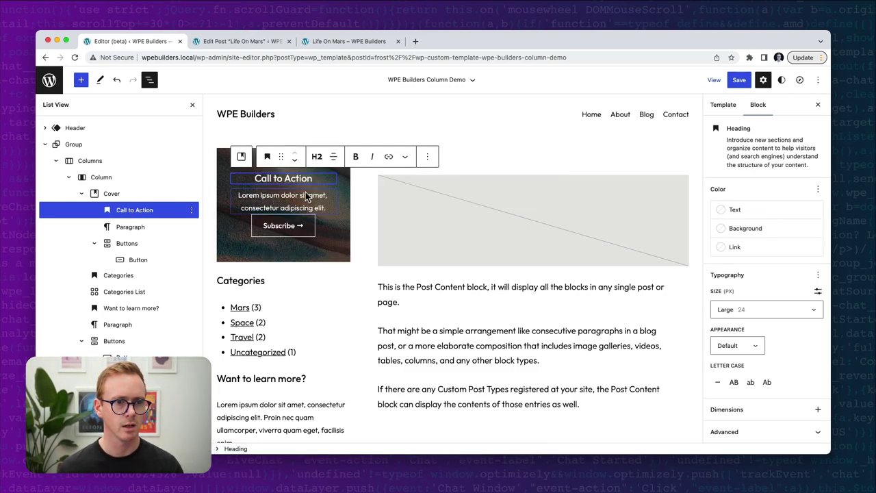
left_click(738, 82)
left_click(735, 85)
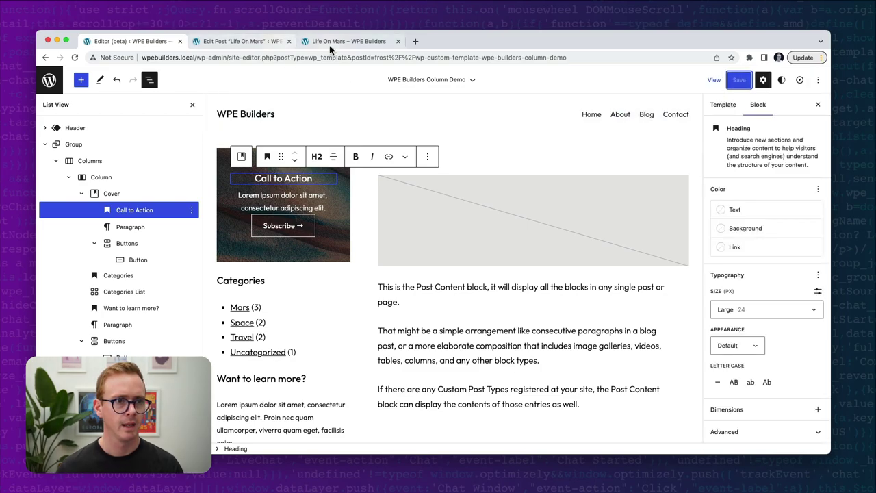
Review the Life On Mars post on the front end at desktop width and in a 768-pixel-wide responsive view.
left_click(342, 41)
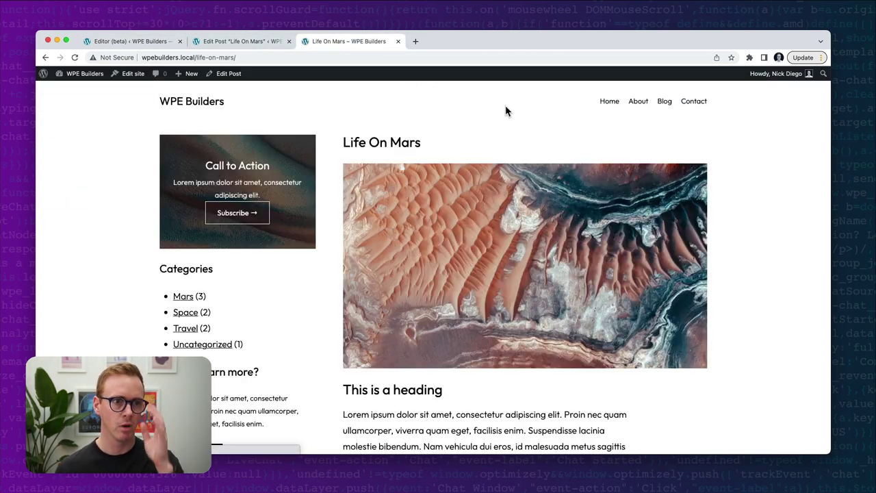
scroll(397, 178, "down", 1)
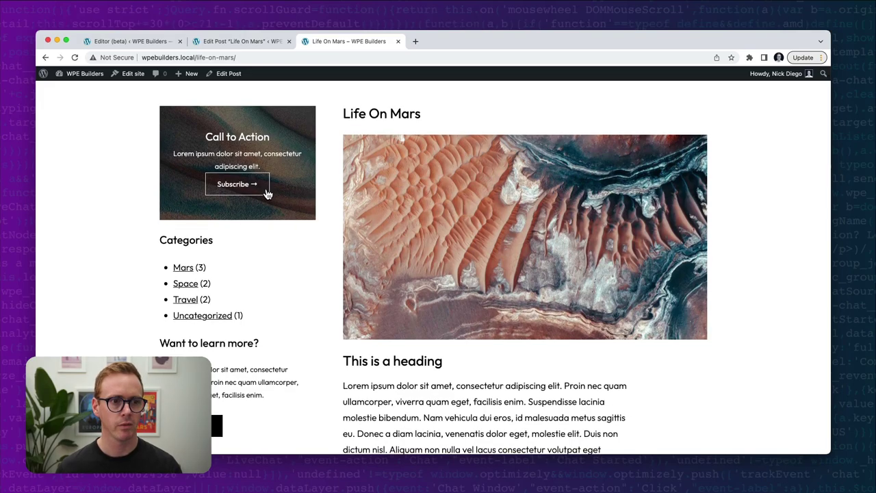
scroll(269, 156, "down", 3)
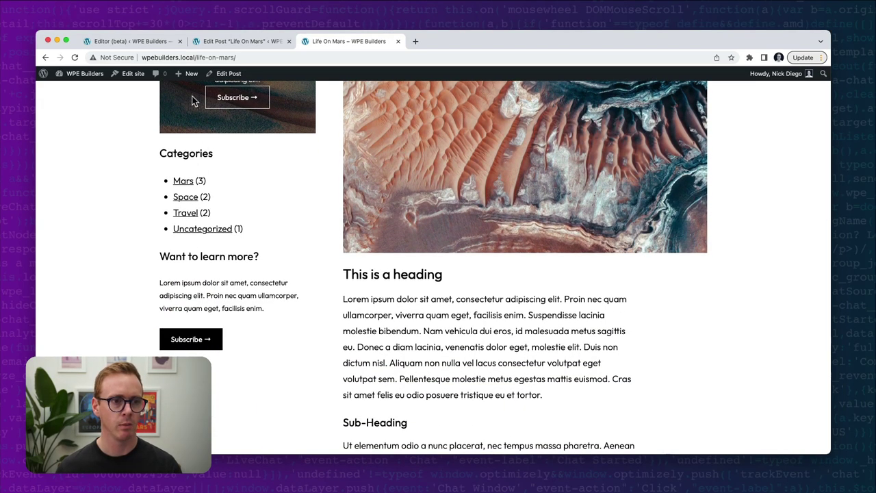
scroll(266, 174, "up", 4)
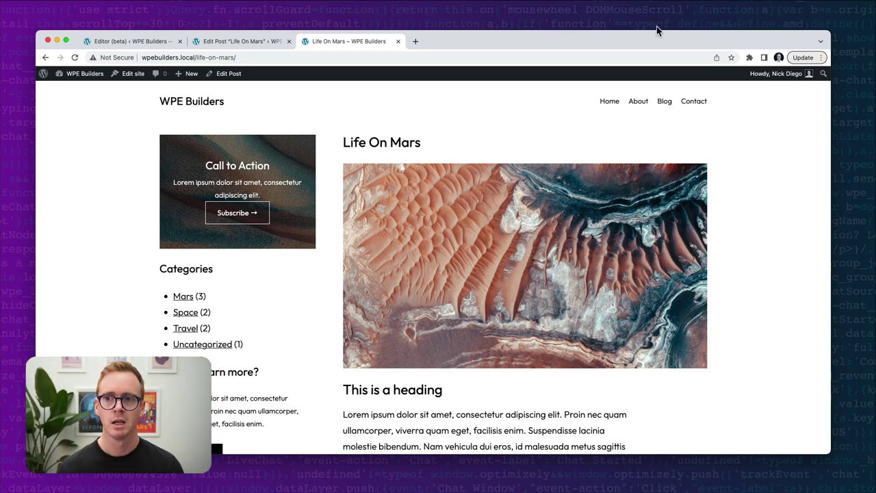
key("super+shift+m")
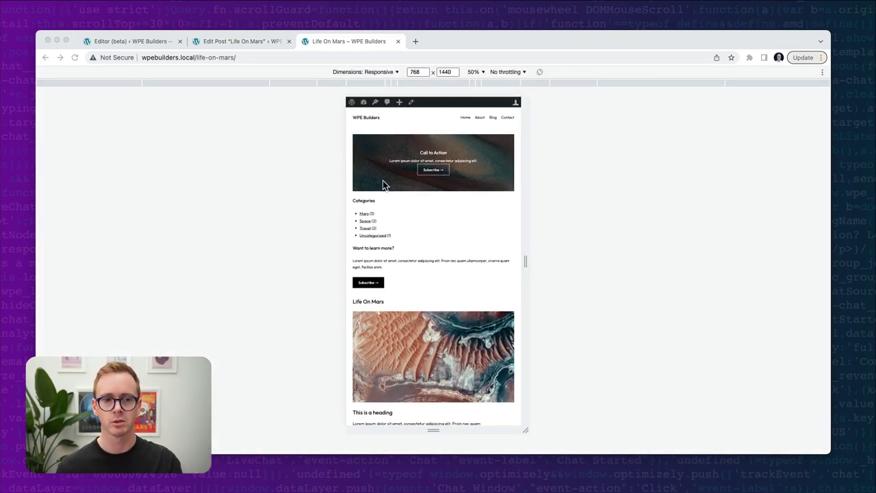
scroll(413, 262, "down", 1)
scroll(413, 262, "up", 2)
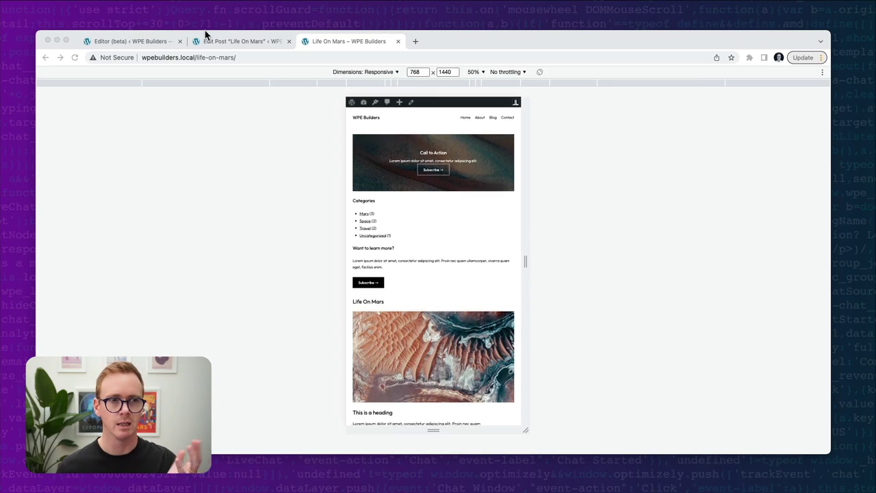
Give the Columns block the additional CSS class mobile-reverse-column-direction and save the template.
left_click(157, 42)
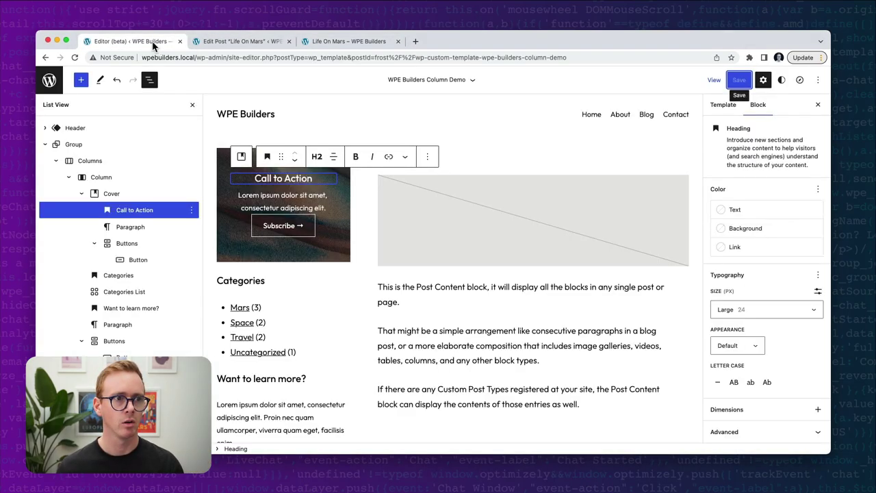
left_click(90, 161)
scroll(766, 308, "down", 4)
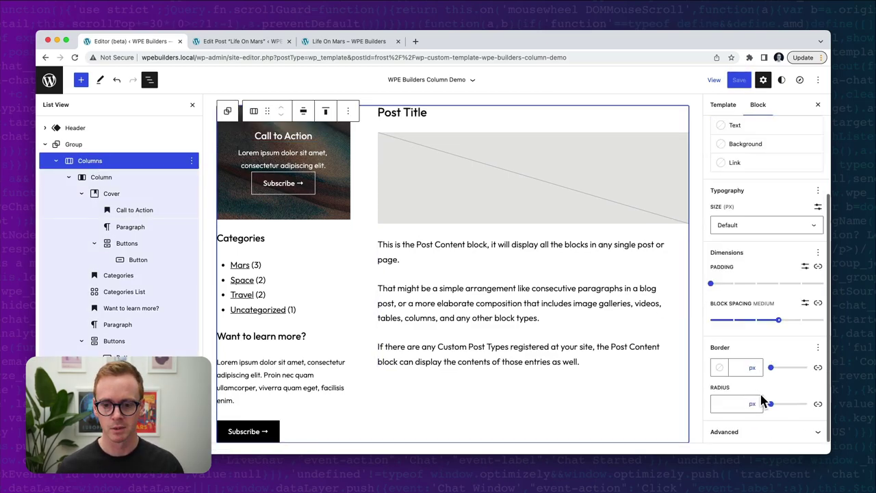
left_click(755, 425)
left_click(755, 412)
type("mobile-reverse-column-direction")
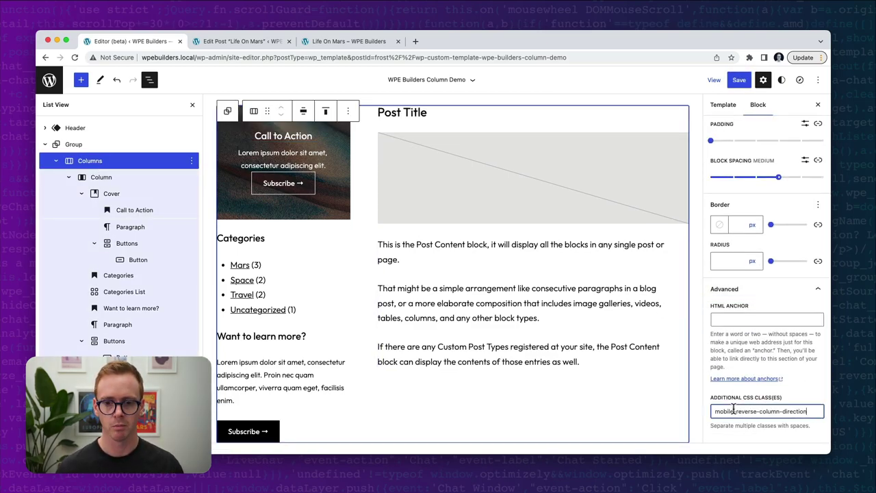
left_click(740, 82)
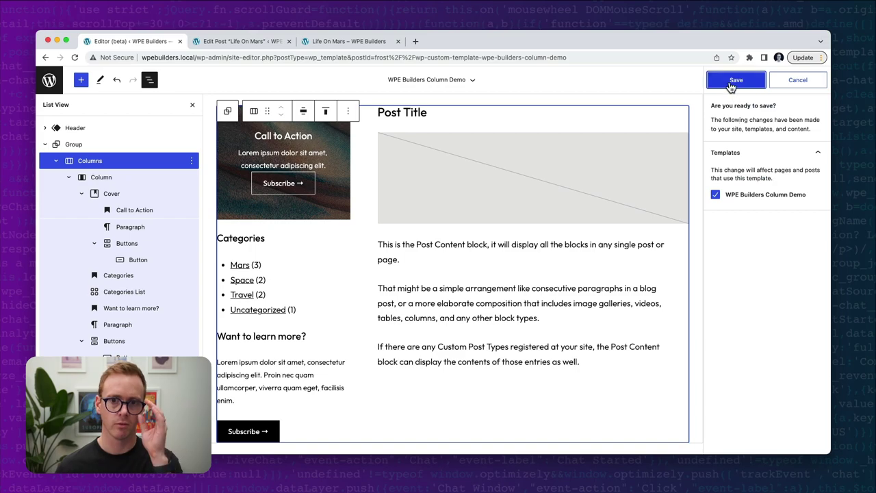
left_click(731, 81)
Check the order of the post content and sidebar on the Life On Mars page in the responsive view.
left_click(327, 42)
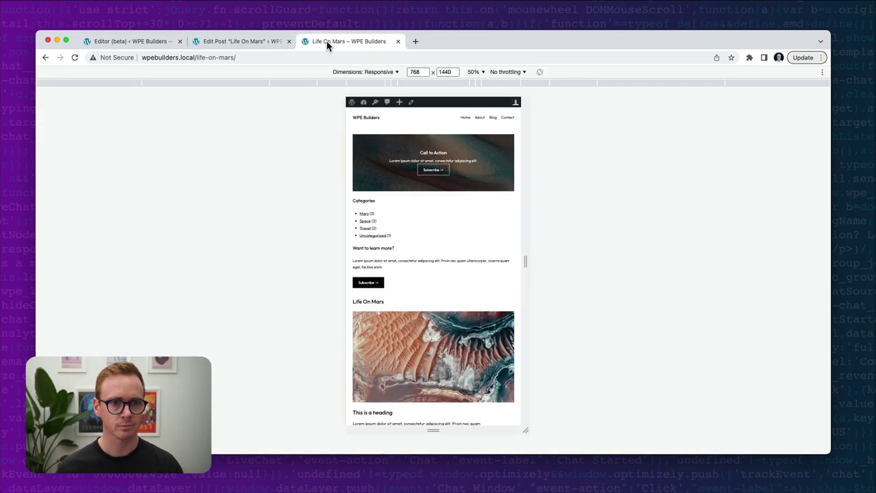
scroll(419, 243, "down", 5)
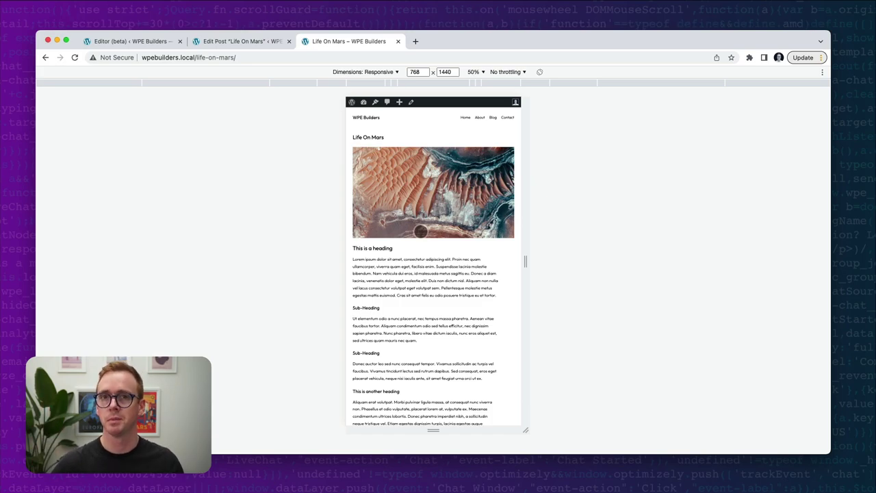
scroll(426, 260, "down", 5)
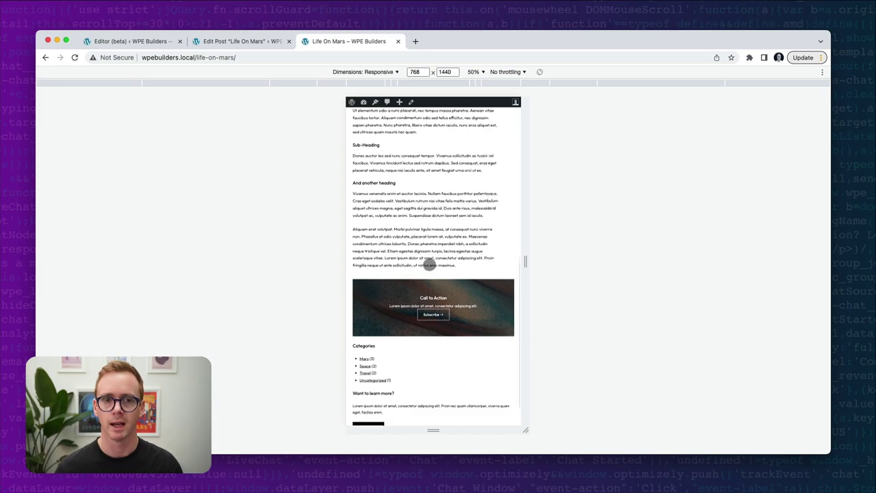
scroll(429, 264, "up", 6)
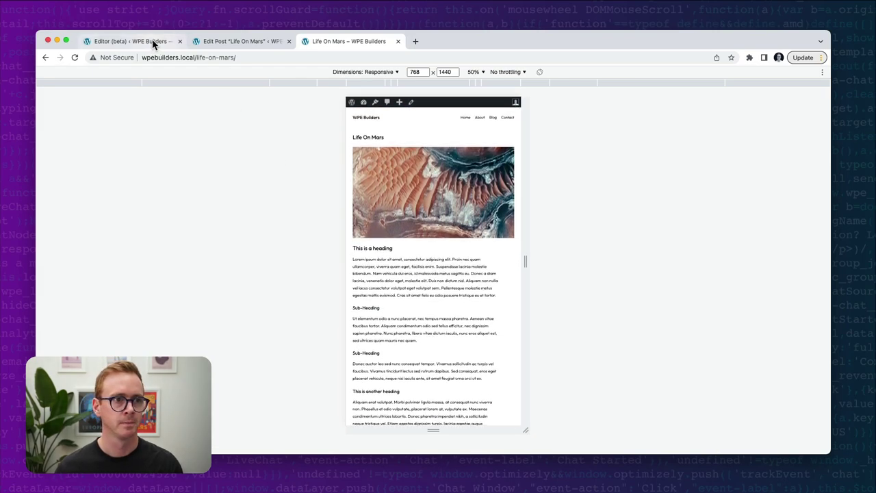
Set the text size of the Categories List block in the template to Small.
left_click(158, 44)
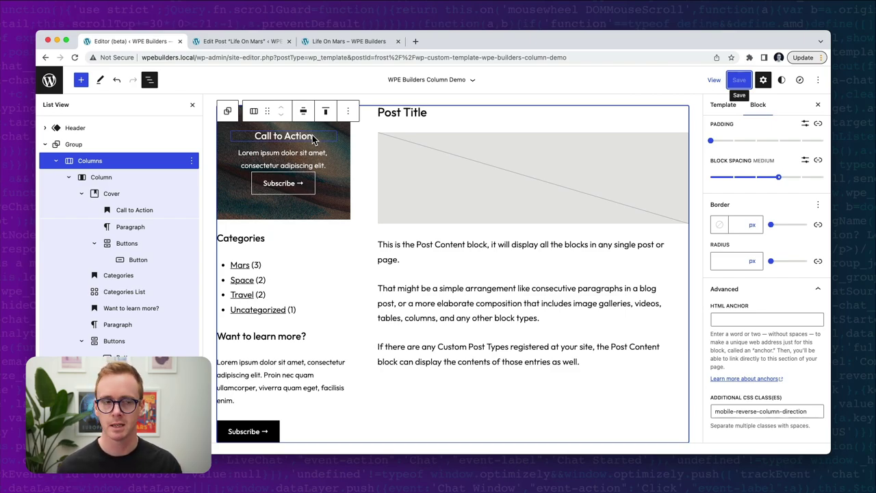
scroll(331, 195, "up", 1)
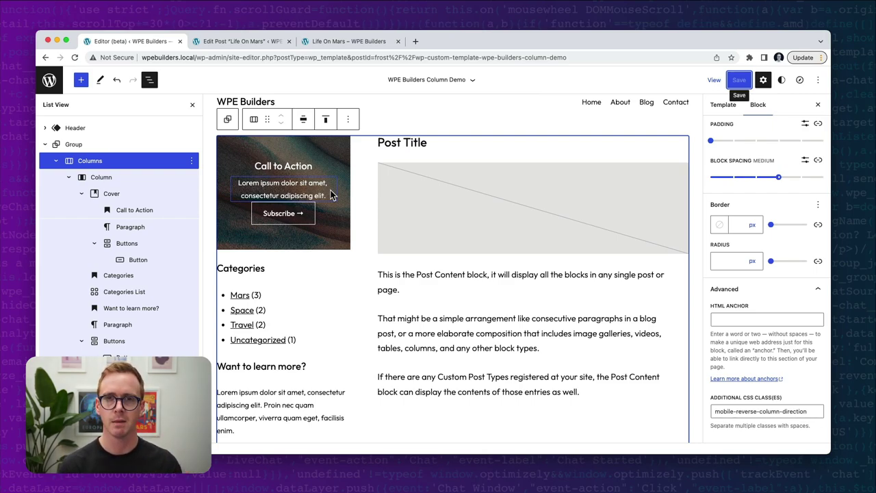
left_click(264, 267)
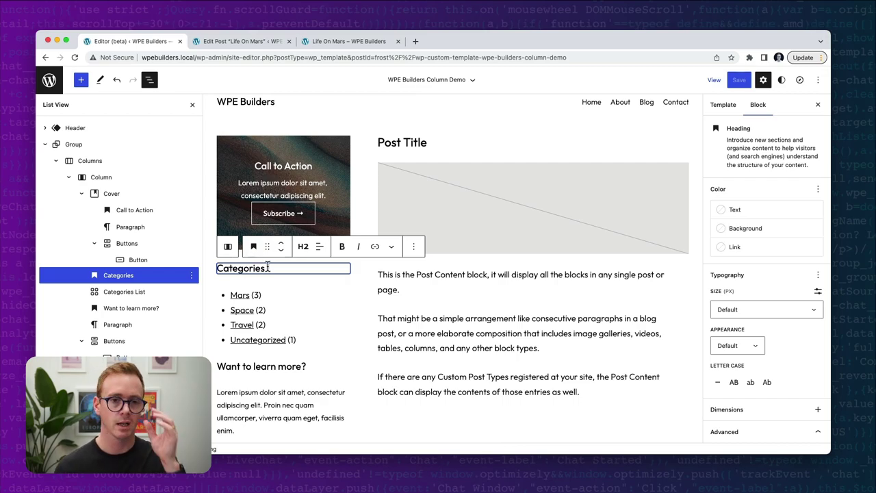
left_click(304, 313)
left_click(761, 323)
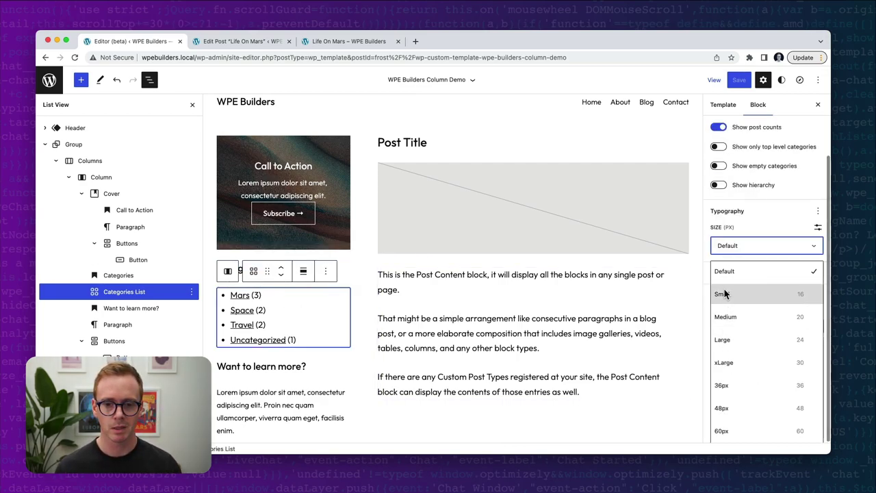
left_click(724, 293)
Try an xSmall margin on all sides of the Categories List.
left_click(817, 347)
left_click(738, 402)
left_click(768, 344)
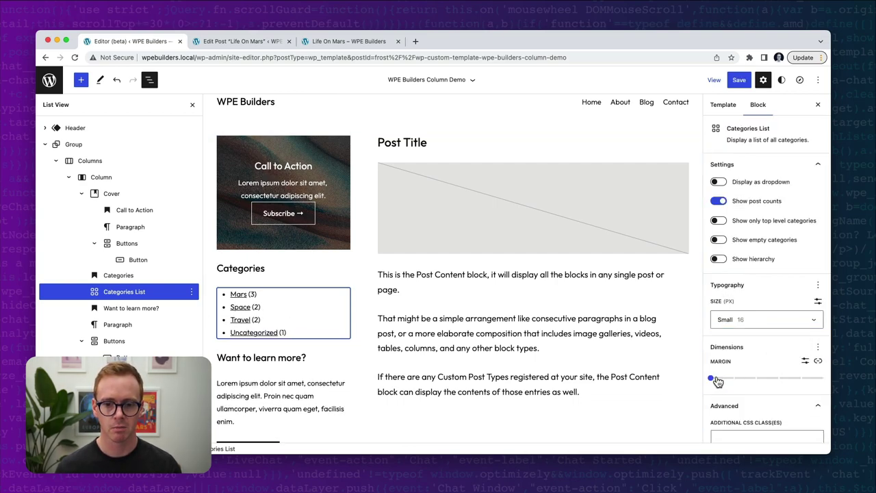
left_click(732, 378)
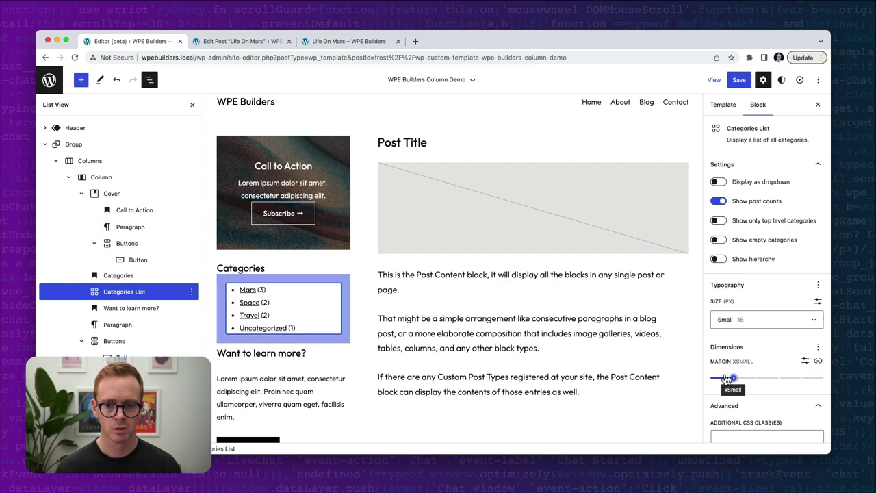
left_click(817, 346)
left_click(755, 401)
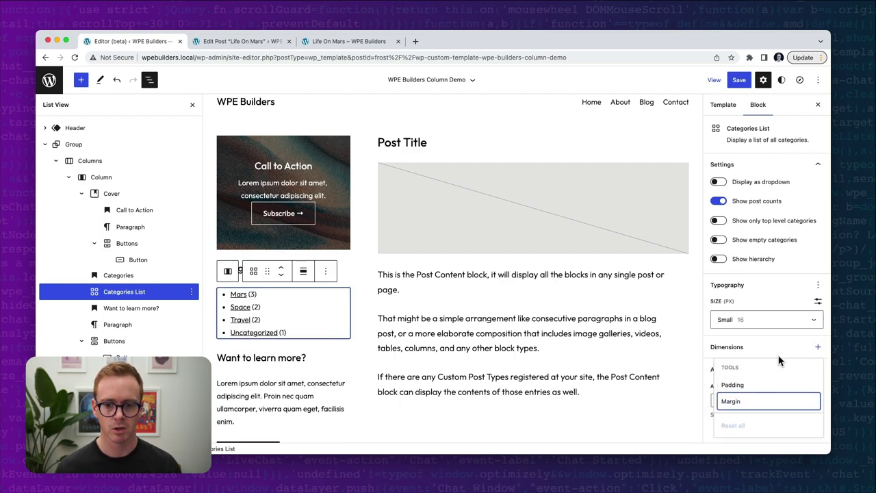
left_click(780, 351)
Give the Categories List block an unlinked margin with only the top side set to xSmall.
left_click(817, 346)
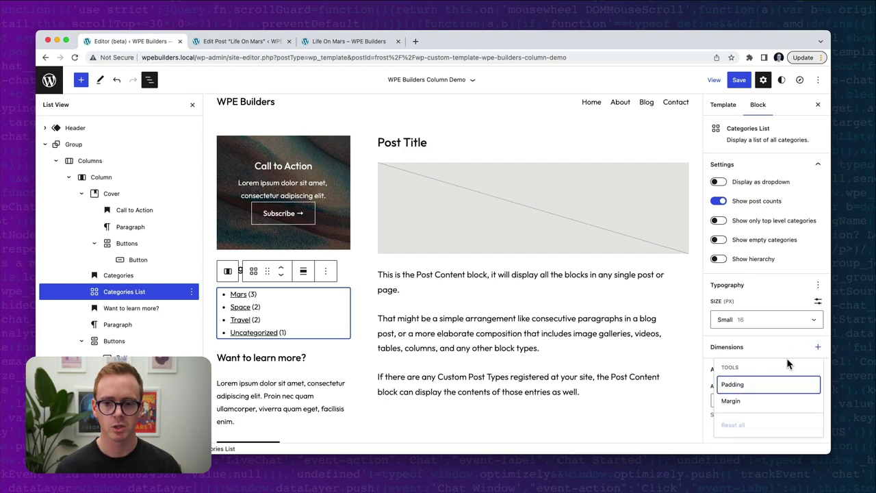
left_click(741, 402)
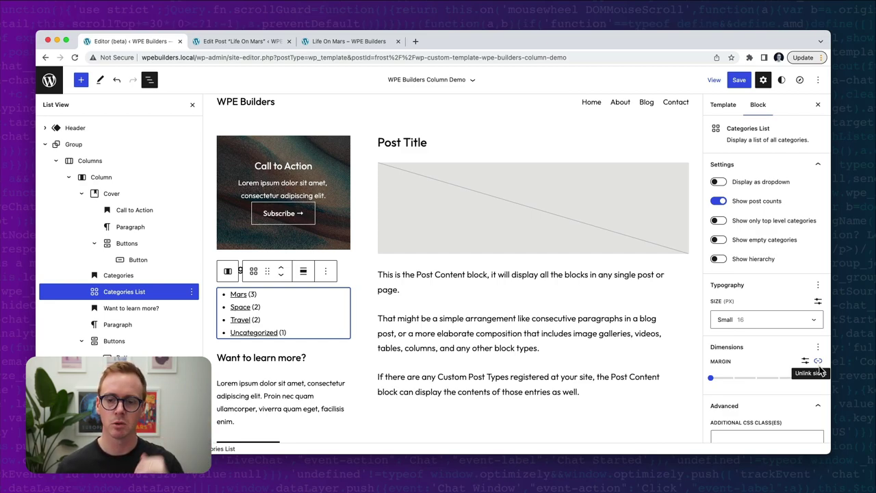
left_click(806, 362)
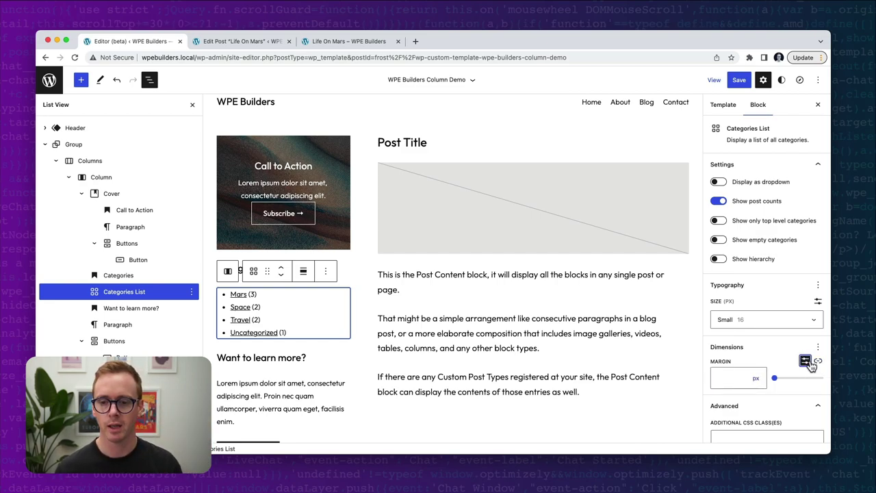
left_click(817, 362)
scroll(753, 346, "down", 3)
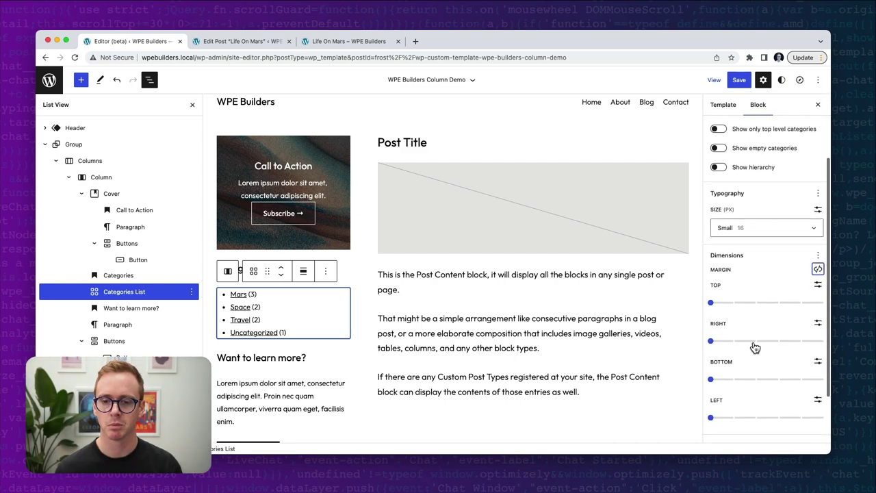
left_click(712, 304)
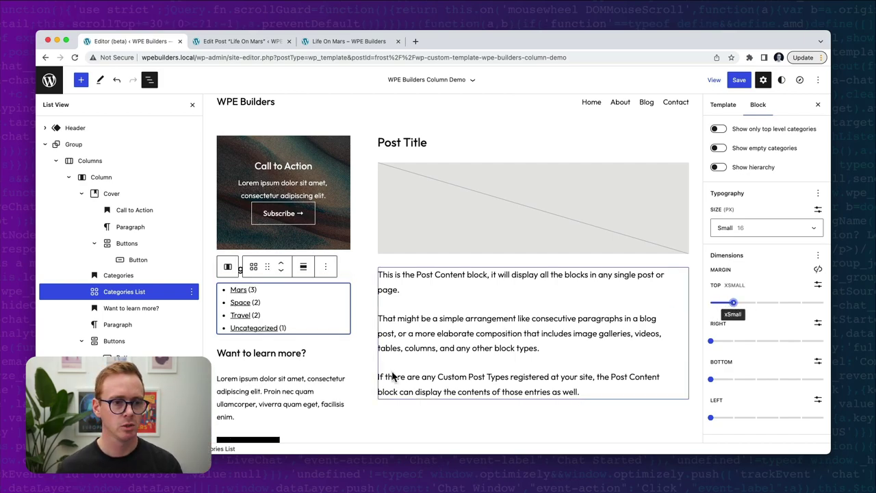
Group the "Want to learn more?" heading with its paragraph and buttons, and set the group's block spacing to xSmall.
left_click(276, 353)
scroll(295, 385, "down", 2)
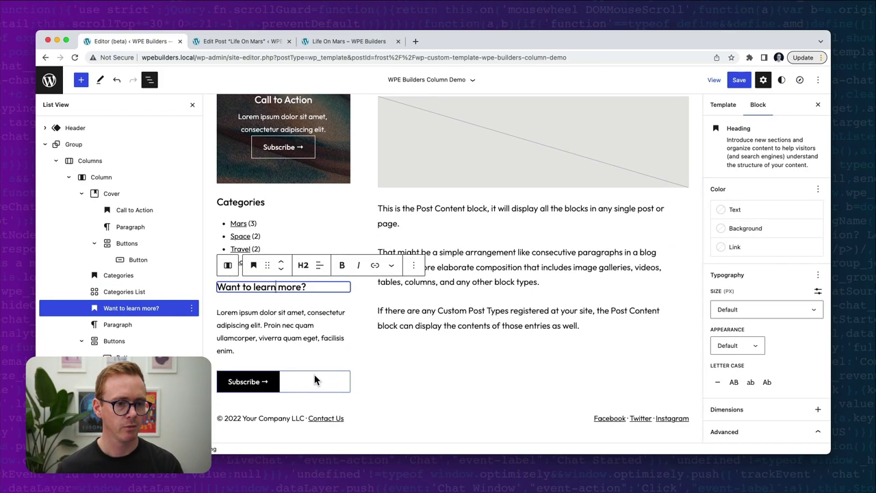
left_click(116, 341, "shift")
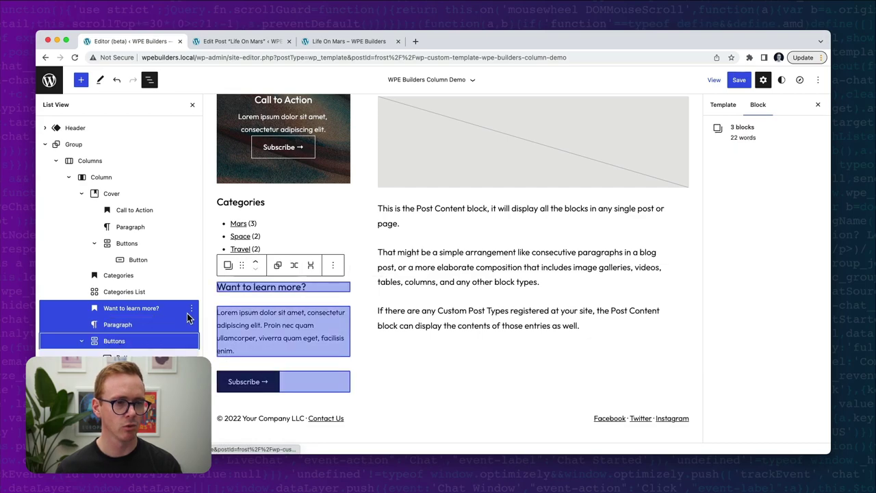
left_click(191, 308)
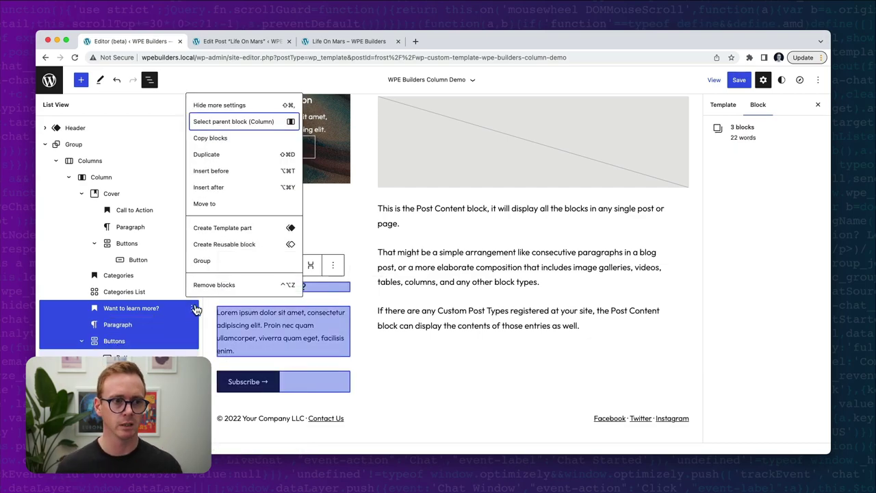
left_click(203, 261)
scroll(806, 375, "down", 1)
scroll(807, 376, "down", 5)
left_click_drag(714, 320, 733, 322)
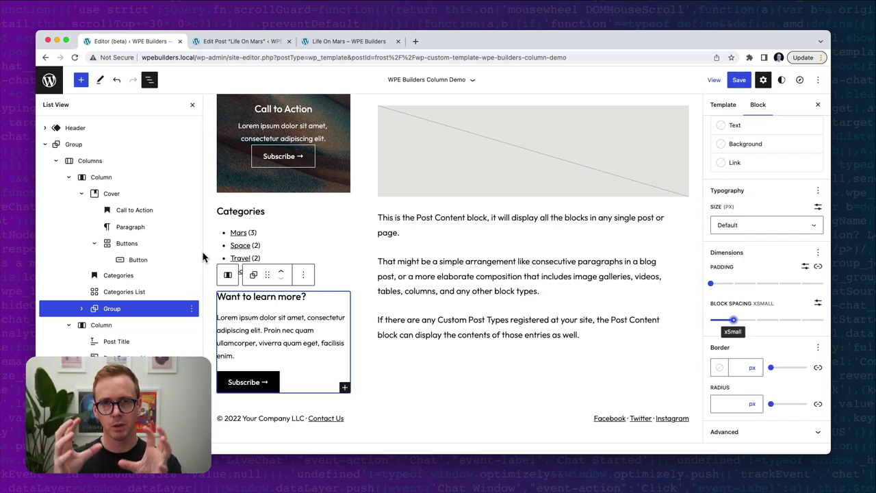
Group the Categories heading together with the Categories List block.
left_click(121, 275)
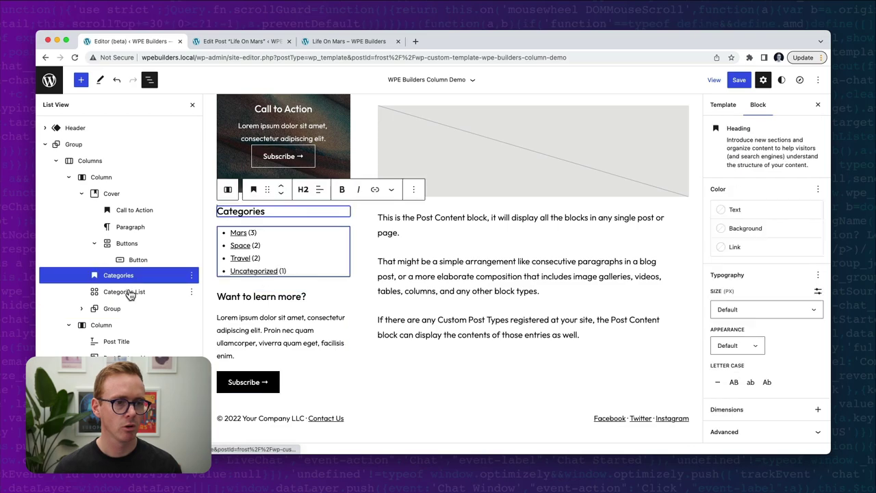
left_click(130, 293, "shift")
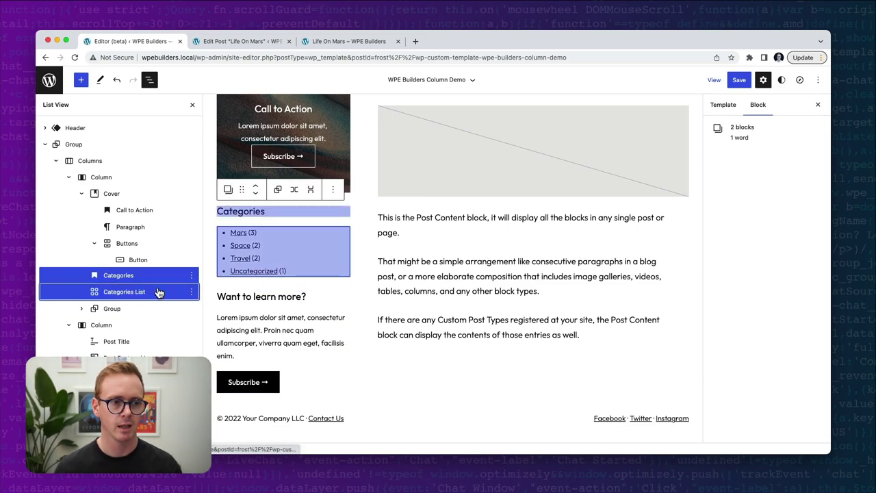
left_click(281, 190)
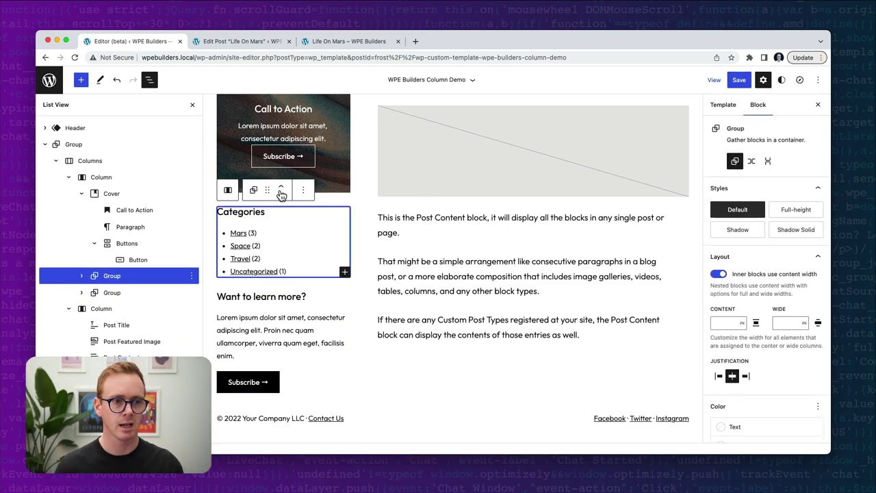
Wrap the Cover and the two groups in the sidebar column in one outer Group block.
left_click(82, 194)
left_click(115, 178)
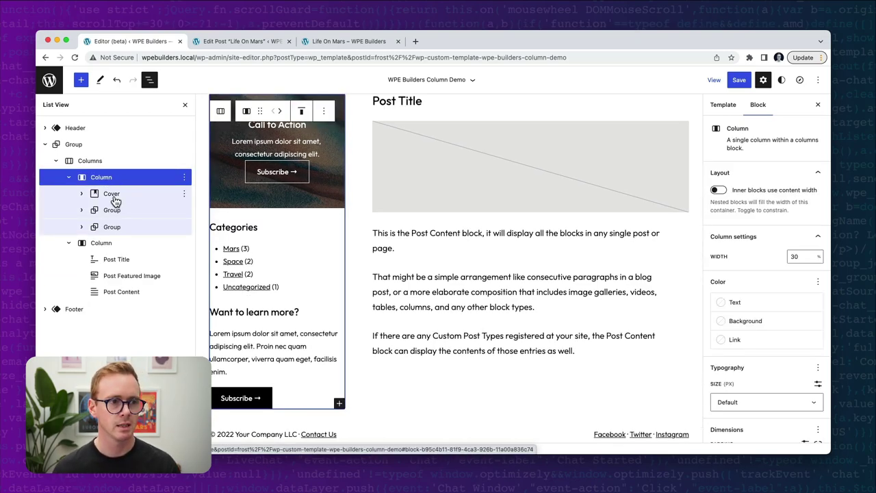
left_click(113, 195)
left_click(121, 227, "shift")
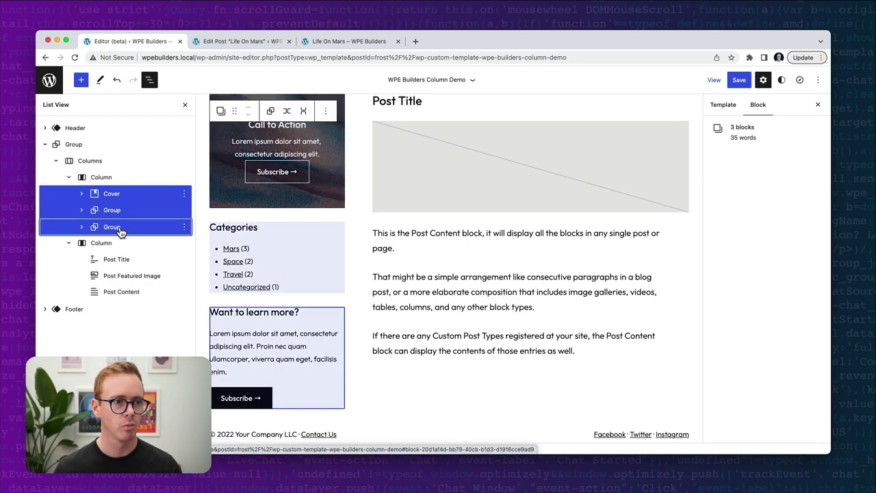
left_click(183, 194)
left_click(217, 375)
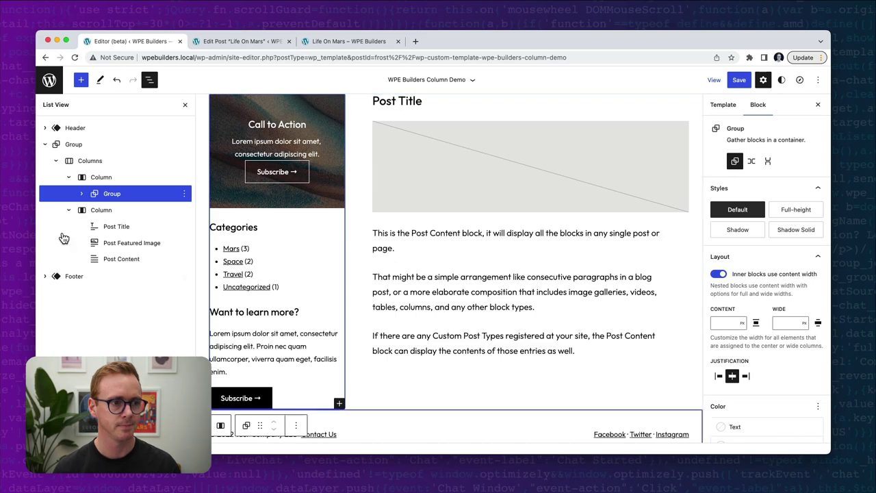
Set the outer sidebar group's block spacing to Medium and save the template.
left_click(81, 193)
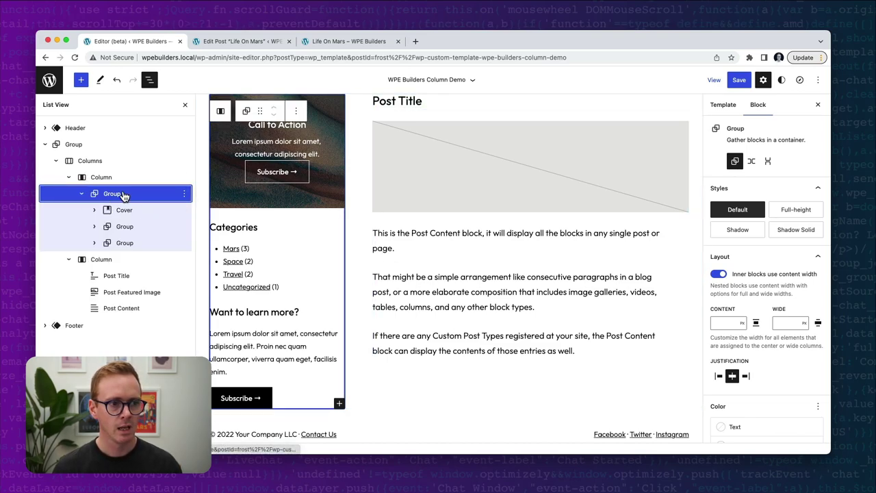
scroll(783, 369, "down", 3)
scroll(783, 368, "down", 3)
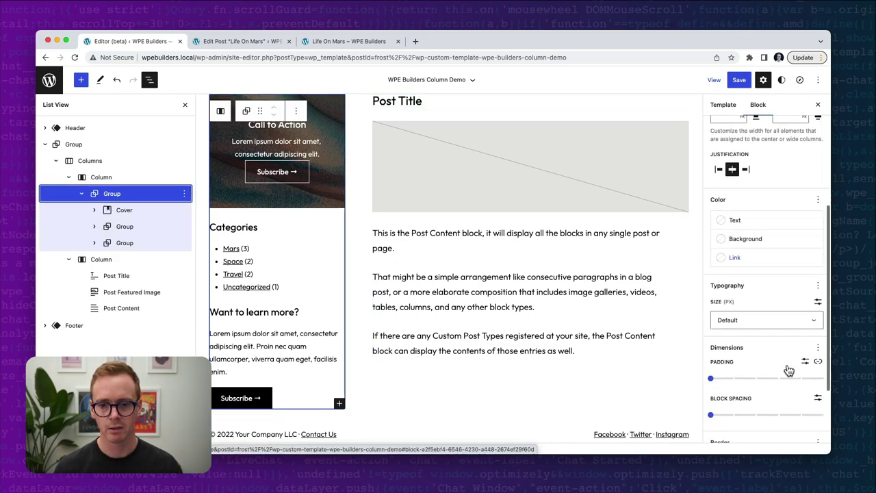
left_click(780, 415)
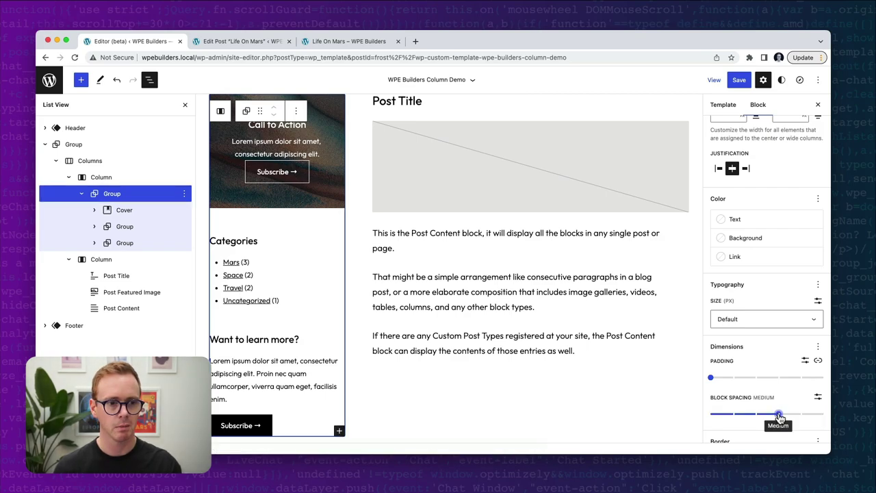
left_click(741, 80)
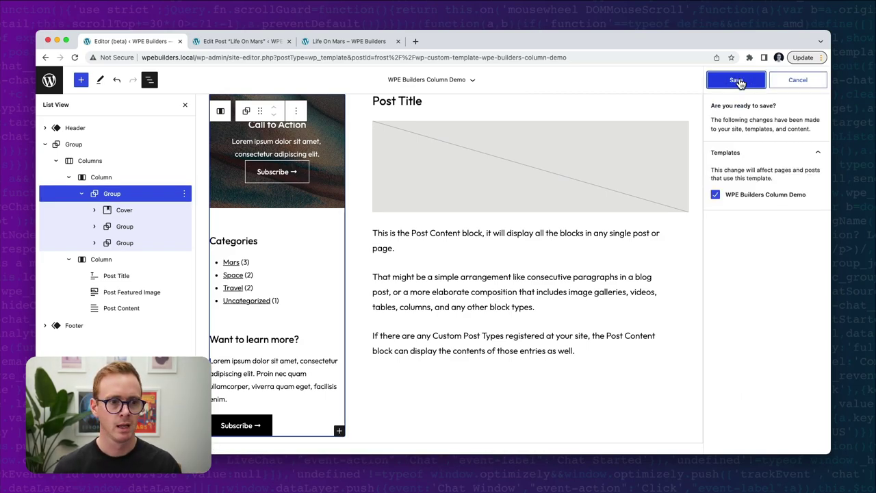
left_click(737, 80)
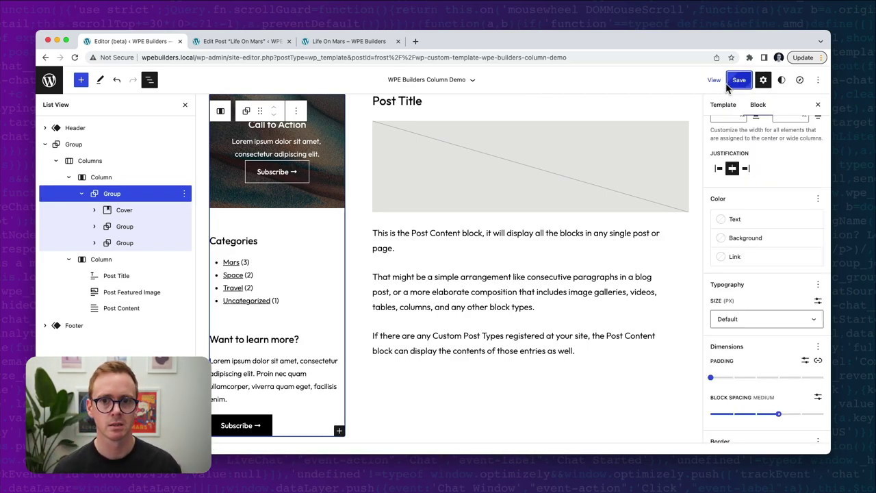
Reload the Life On Mars page at a responsive width of 2560 and check the sidebar spacing.
left_click(317, 45)
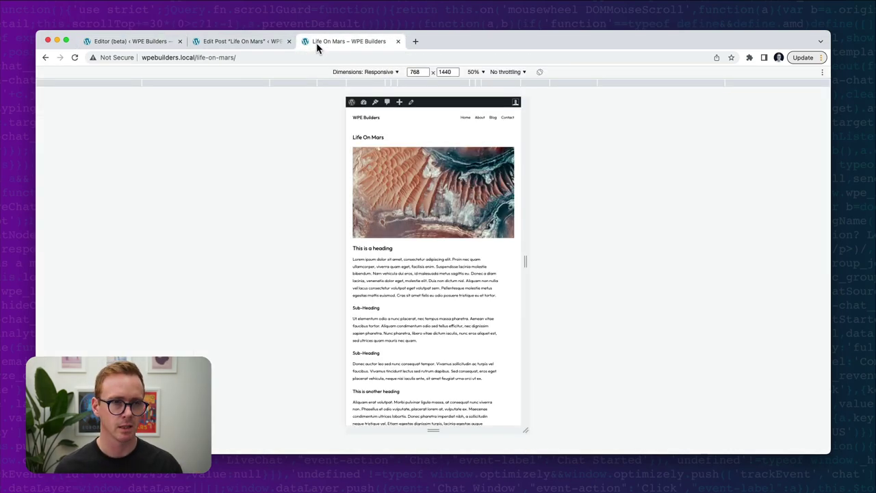
left_click(630, 84)
key("super+r")
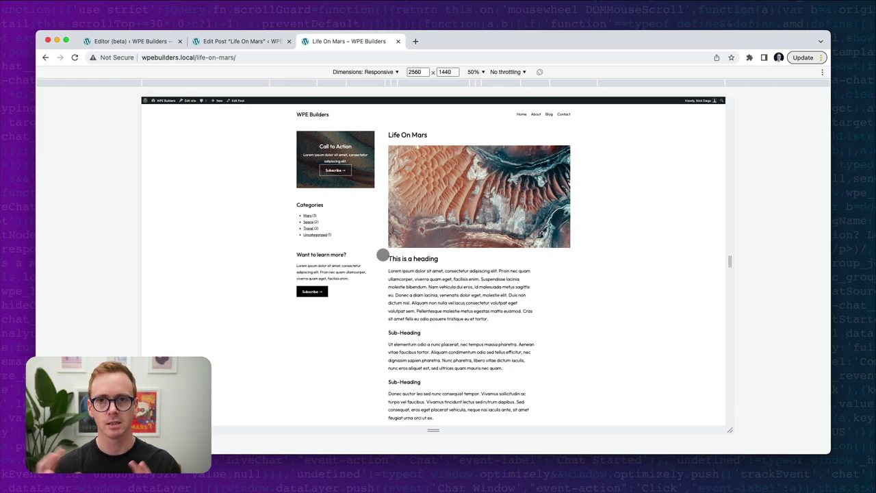
Give the outer sidebar group in the template the additional CSS class sticky-column-content and save the template.
left_click(228, 44)
left_click(145, 42)
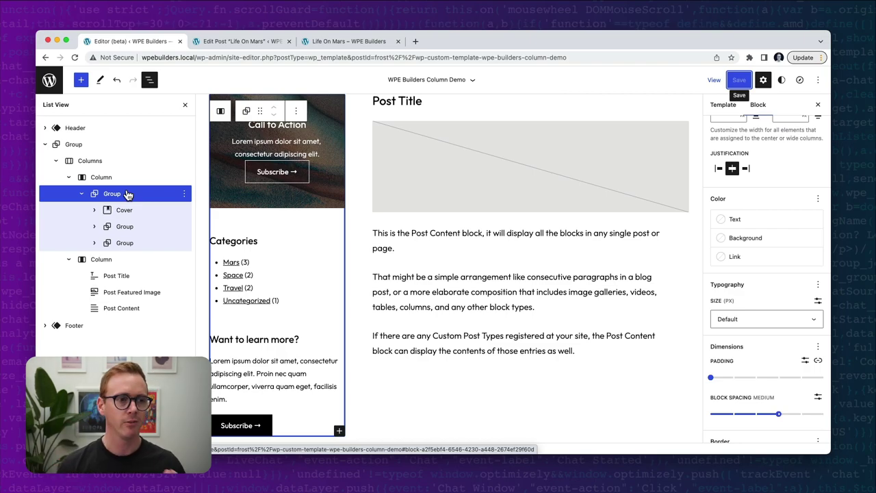
left_click(88, 178)
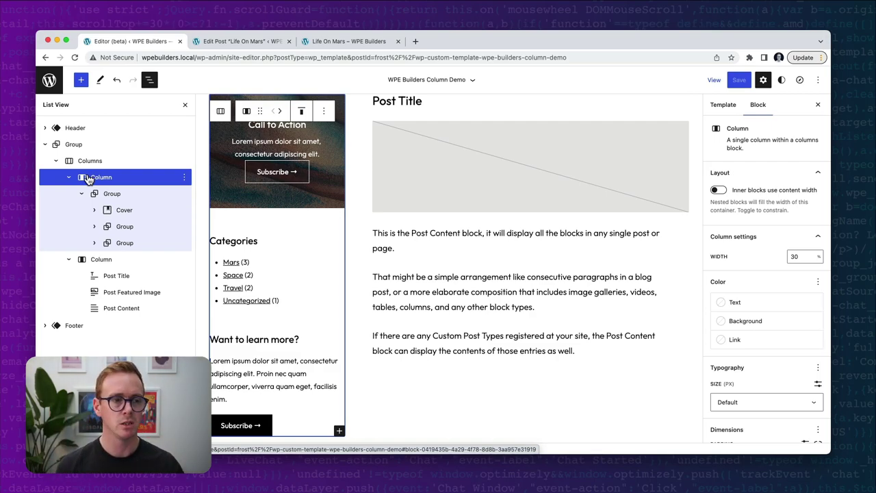
left_click(115, 193)
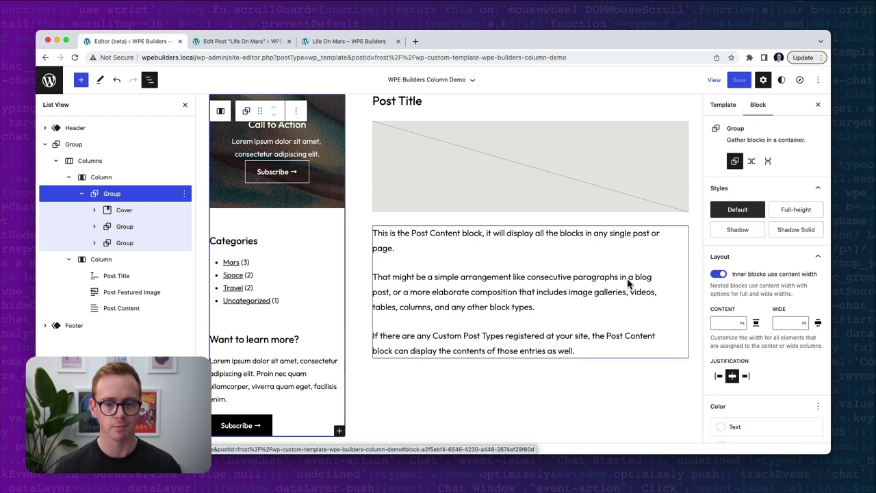
scroll(794, 383, "down", 5)
left_click(765, 434)
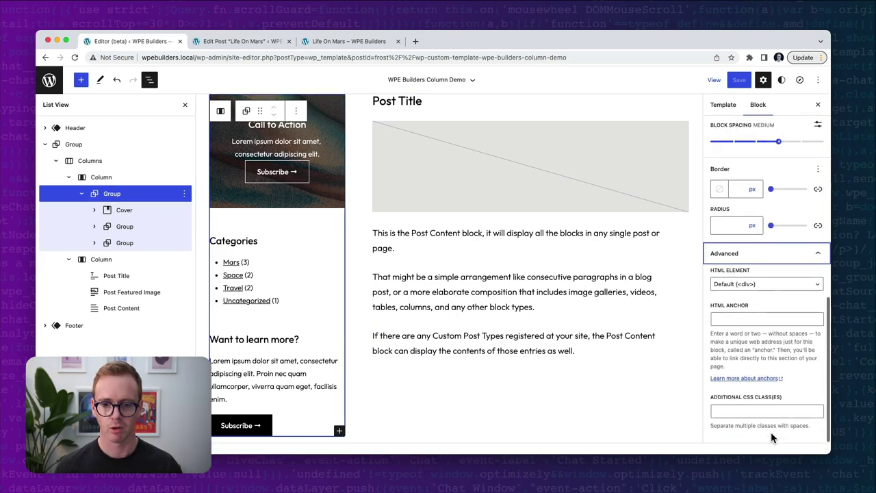
left_click(737, 410)
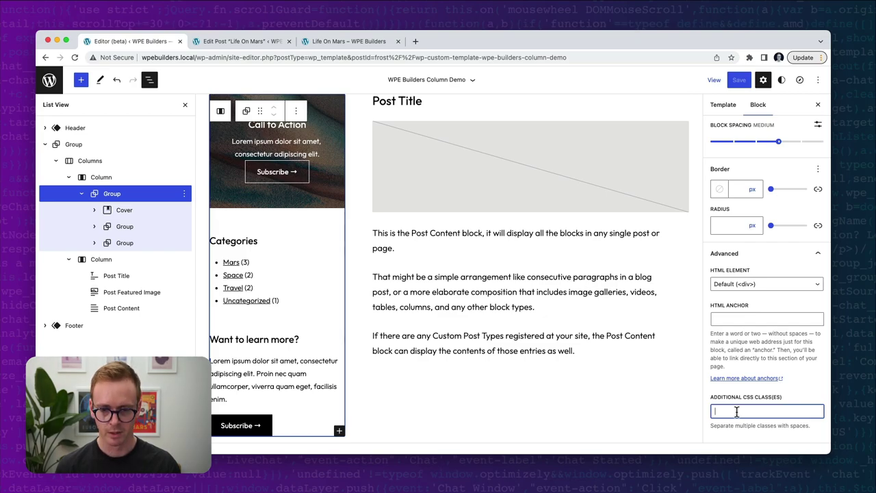
type("sticky-column-")
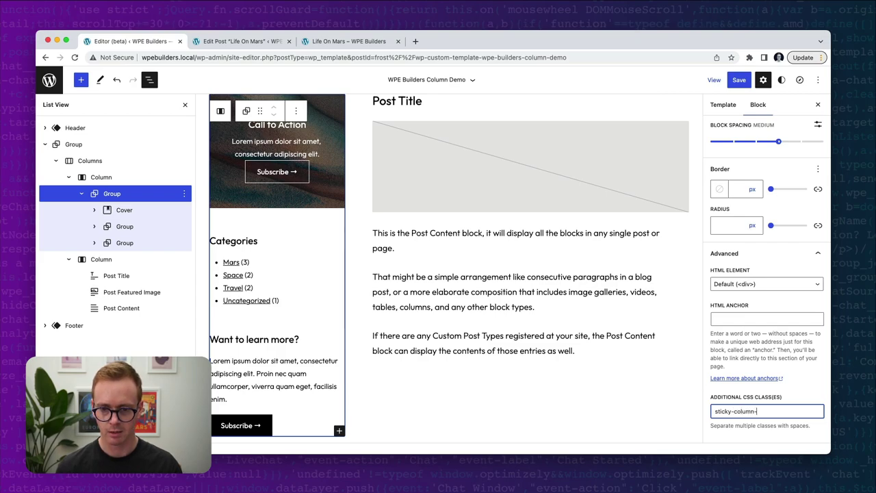
type("content")
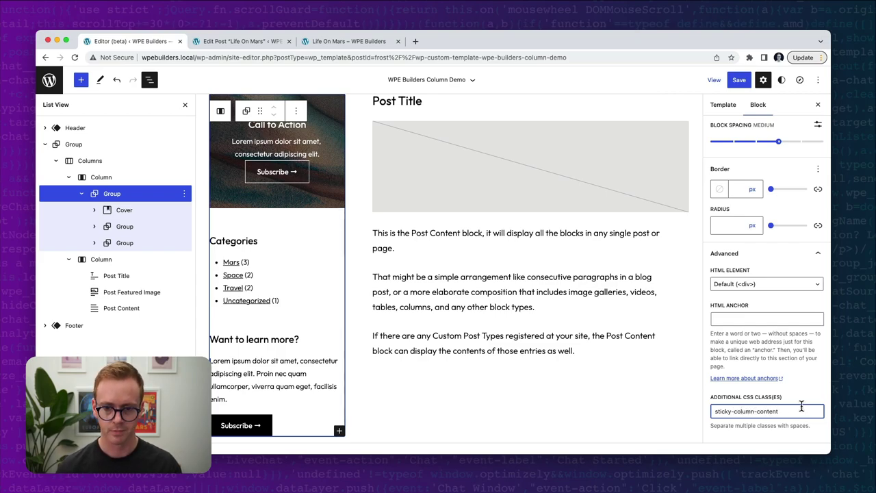
left_click_drag(780, 411, 714, 411)
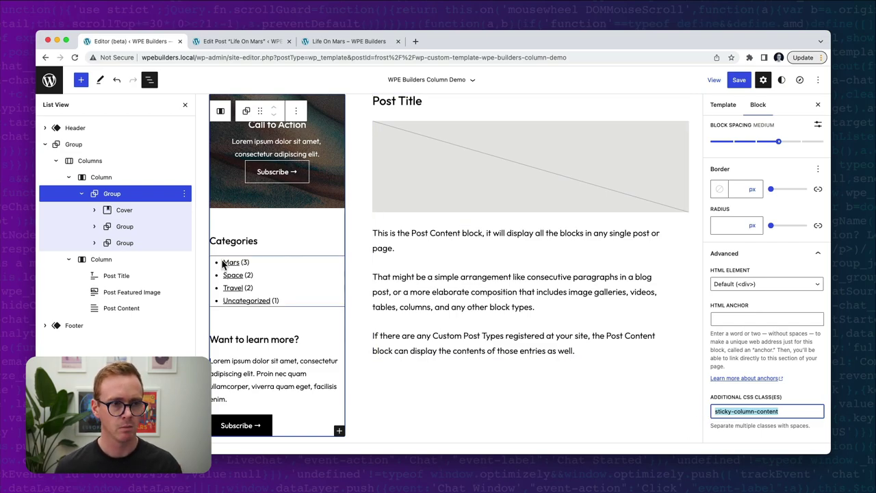
left_click(739, 79)
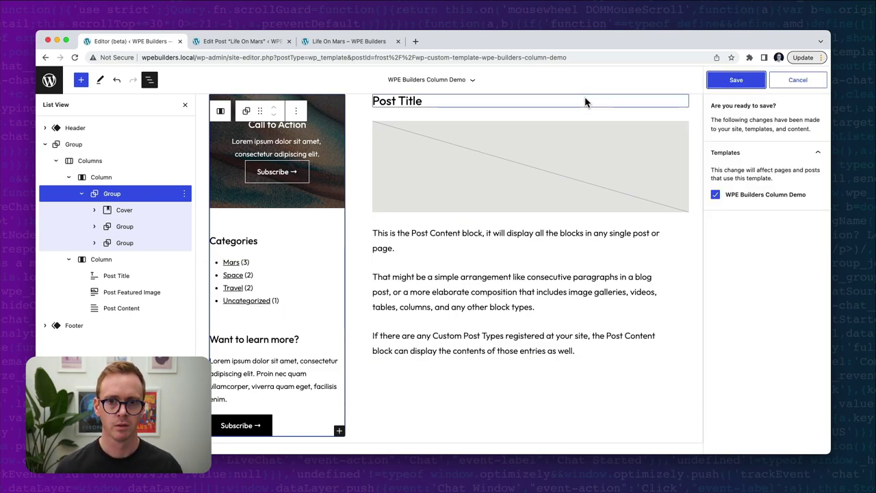
left_click(733, 81)
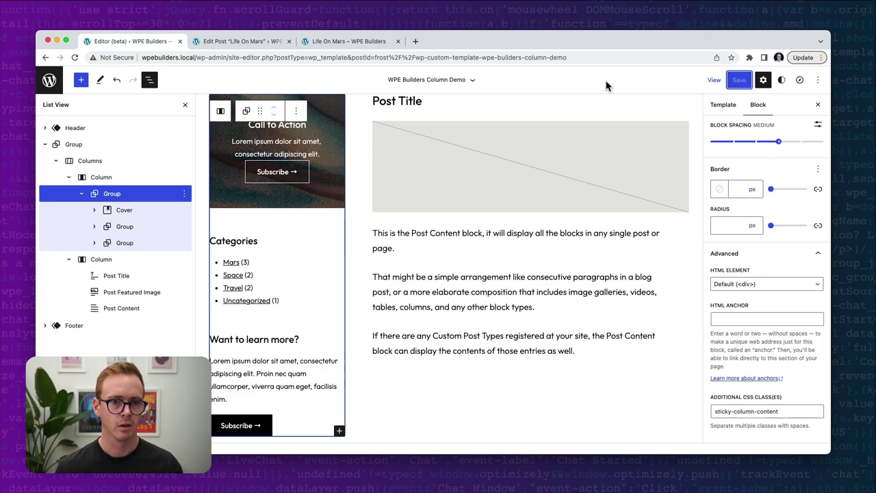
Switch to the code editor and start a .sticky-column-content rule after the last media query in style.css.
key("super+Tab")
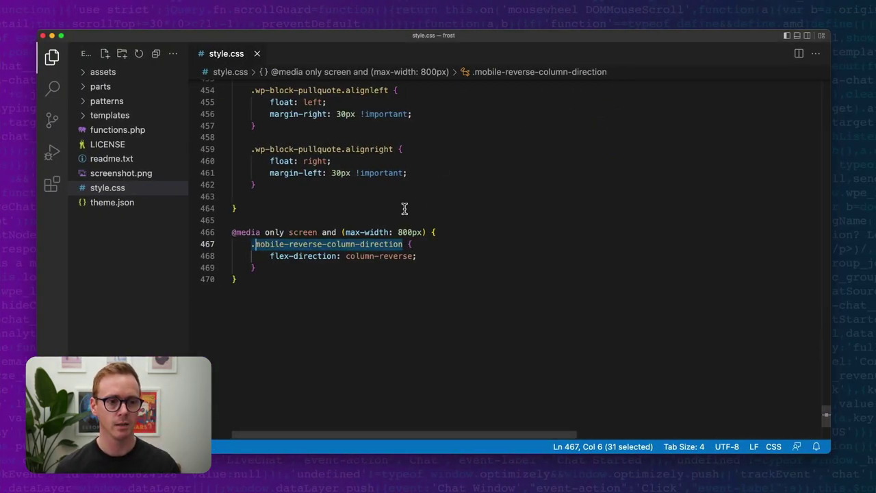
left_click(262, 280)
key("Return")
key("Return")
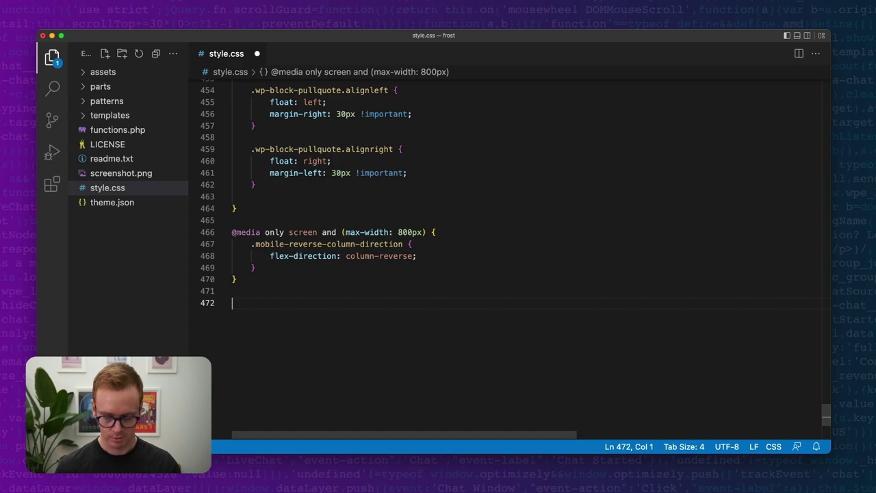
type(".sticky-column-content")
type("{")
key("Return")
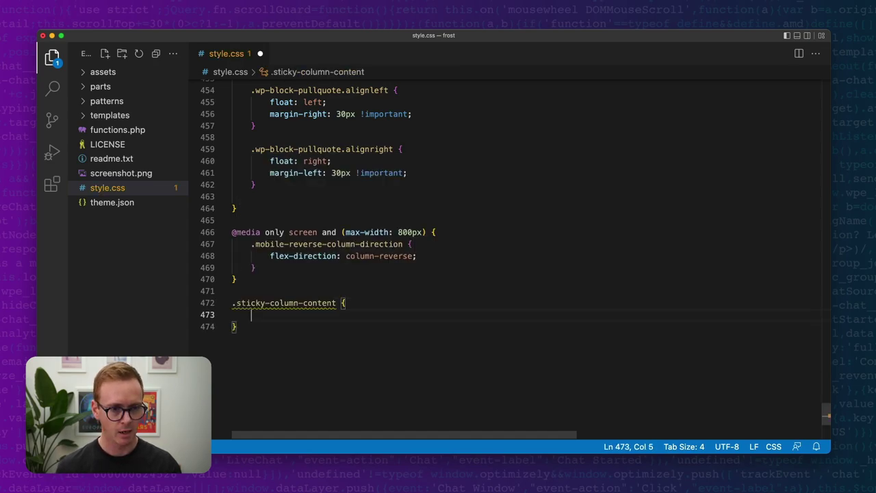
Add position: sticky; and top: 30px; to the .sticky-column-content rule and save style.css.
type("pos")
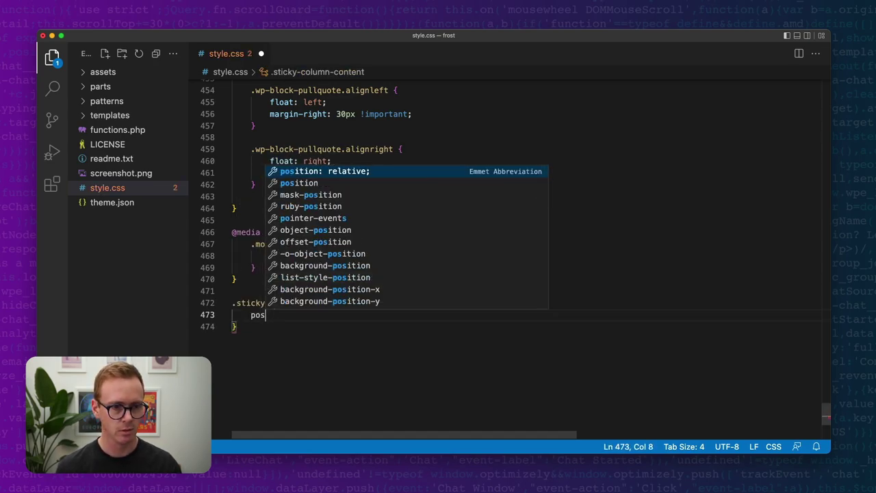
key("Tab")
key("BackSpace")
key("BackSpace")
type("sticky;")
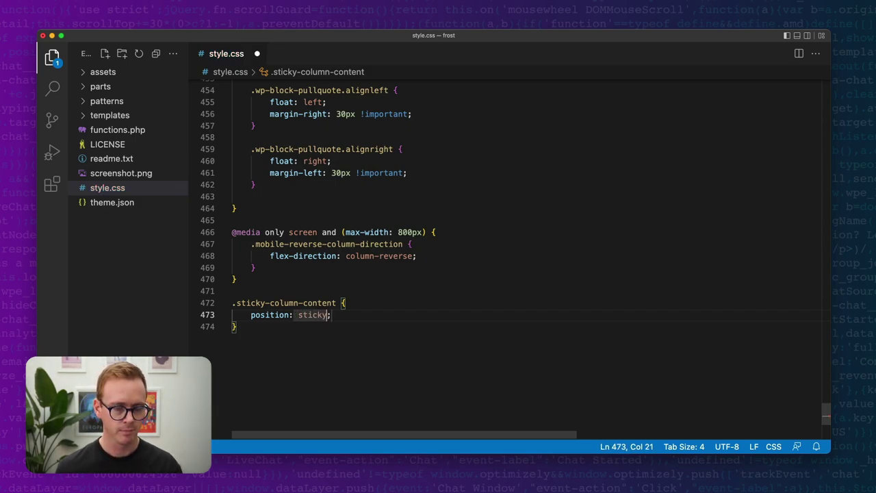
key("Right")
key("Return")
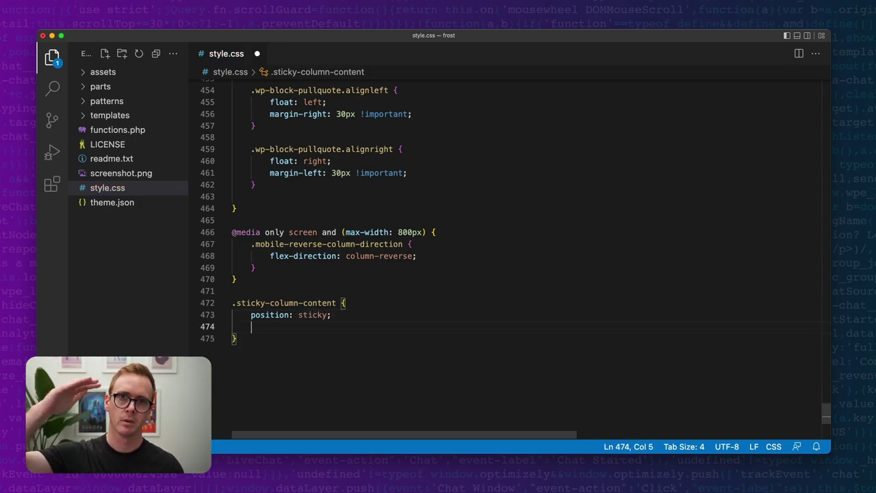
type("top")
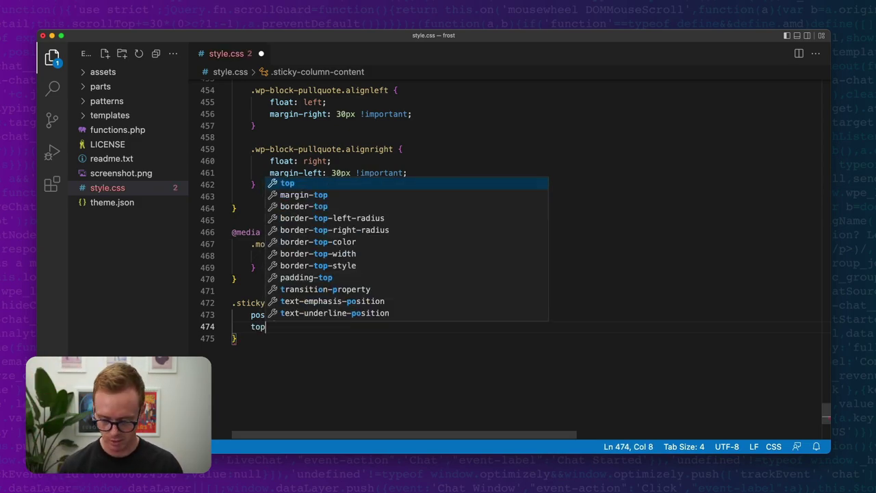
type(": 30px;")
key("cmd+s")
Switch to the browser, reload the Life On Mars page outside the responsive view, and check the sidebar's sticky behavior through the post.
key("cmd+Tab")
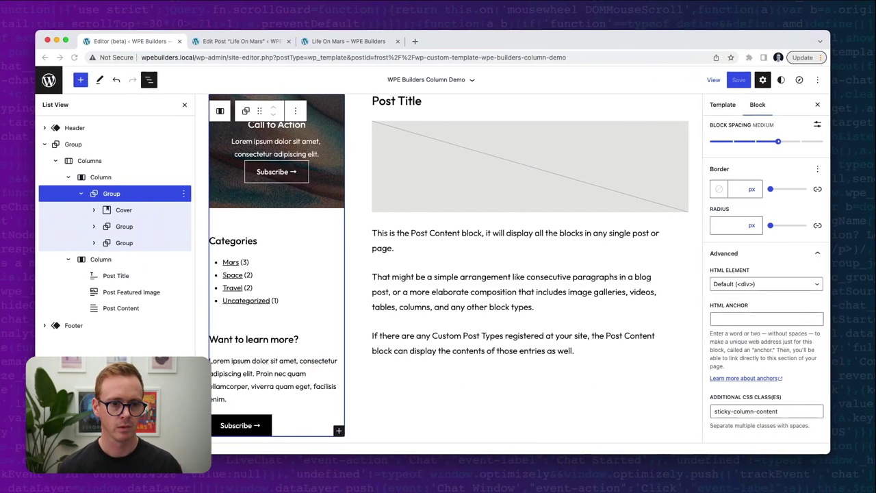
left_click(350, 41)
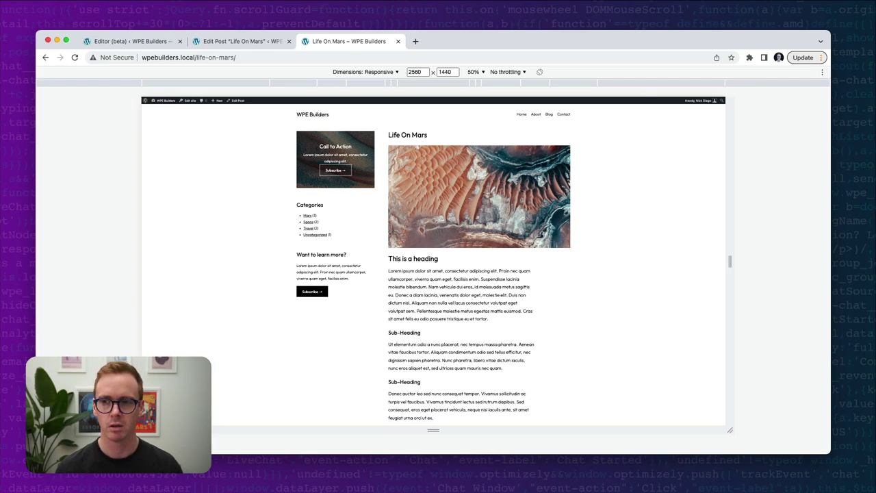
key("super+shift+m")
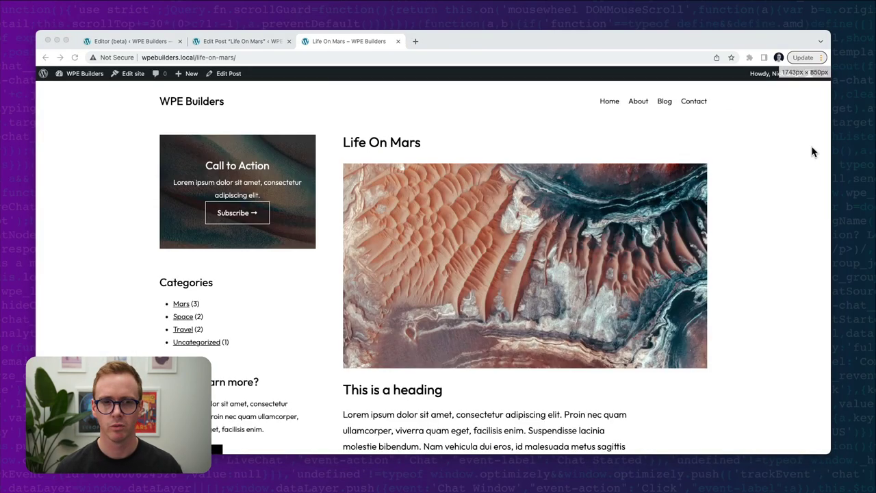
key("super+r")
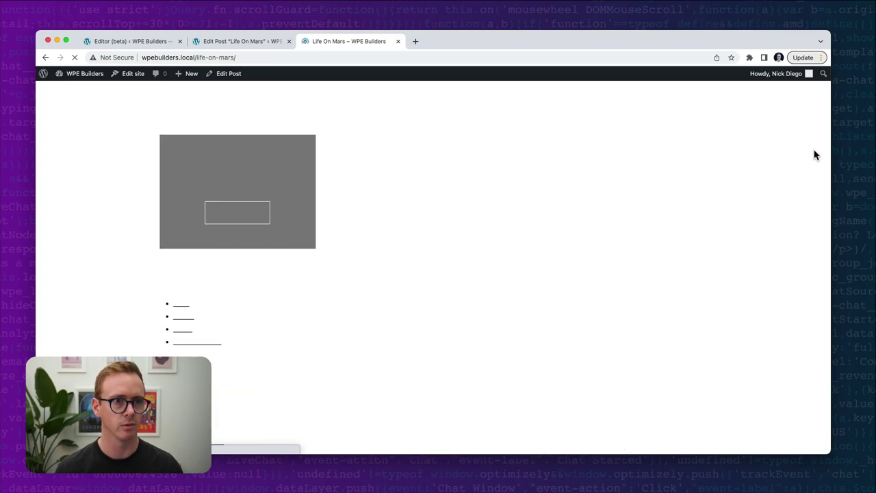
scroll(610, 190, "down", 5)
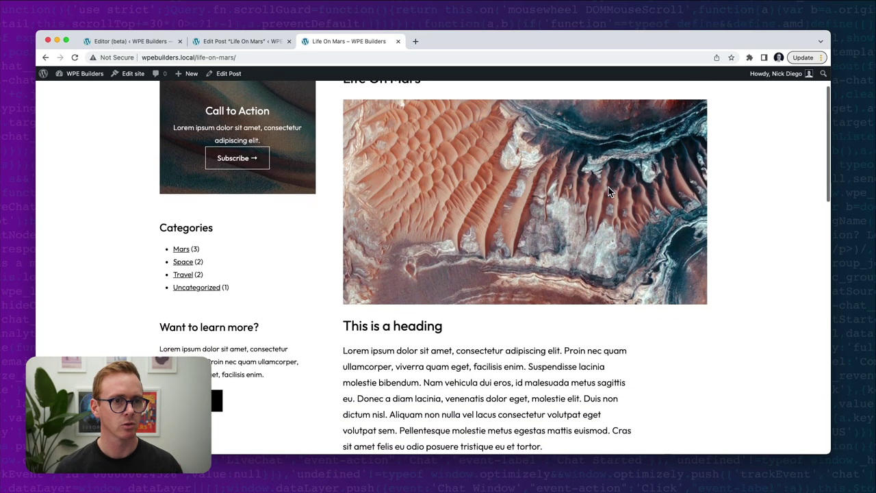
scroll(610, 192, "down", 12)
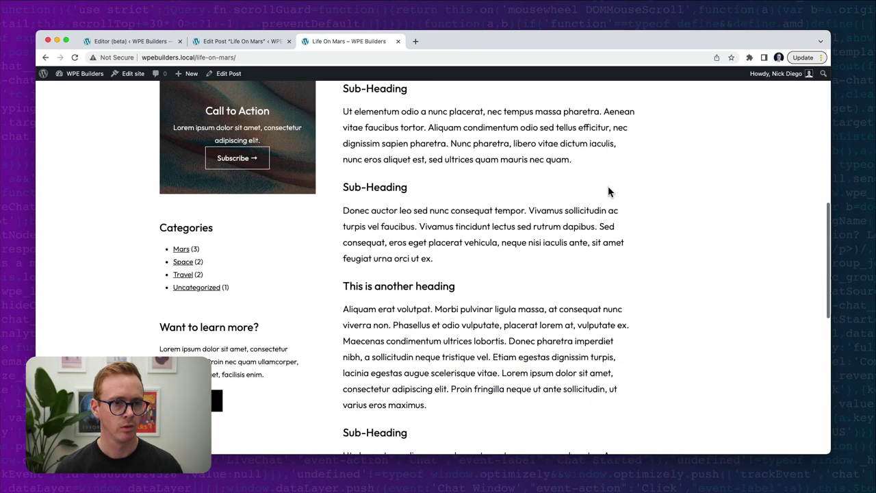
scroll(610, 192, "down", 7)
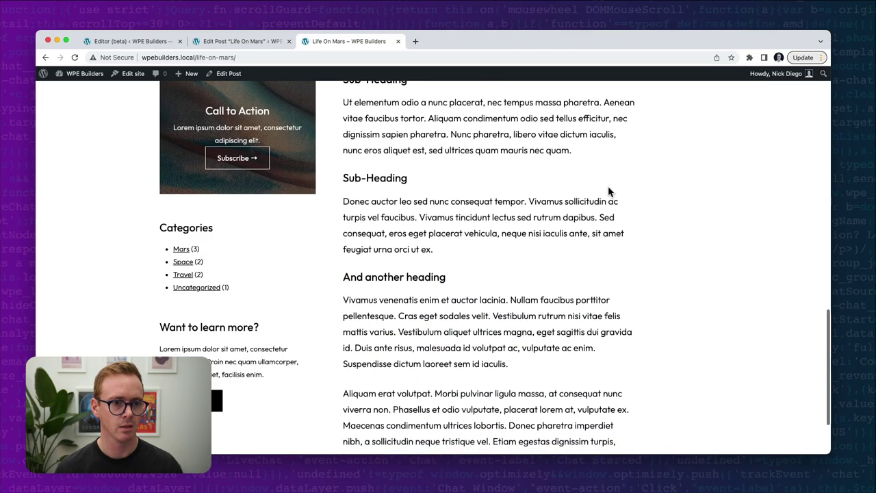
scroll(609, 192, "up", 15)
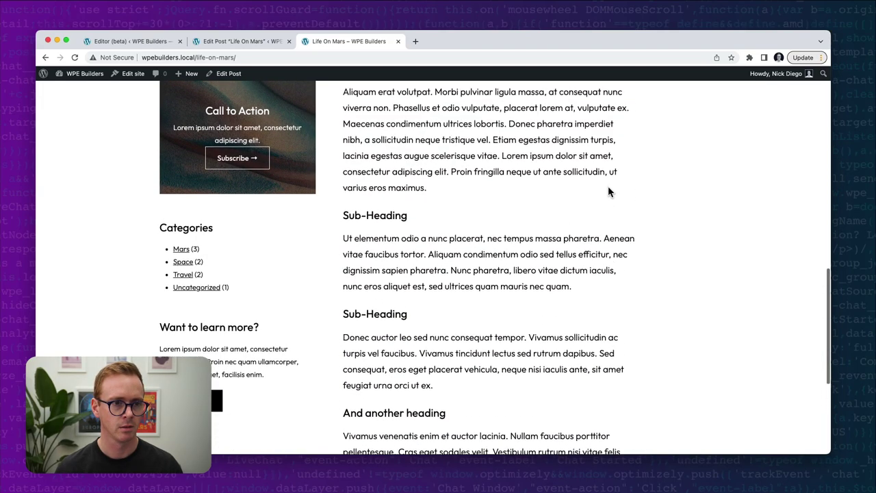
scroll(608, 192, "up", 6)
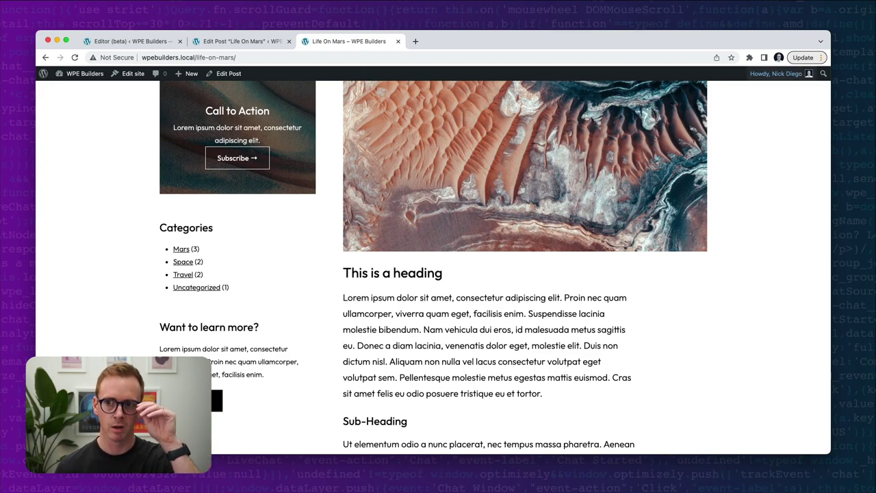
Preview the upper part of the page at the responsive width of 2560 and return to the normal page view.
mouse_move(777, 74)
key("super+shift+m")
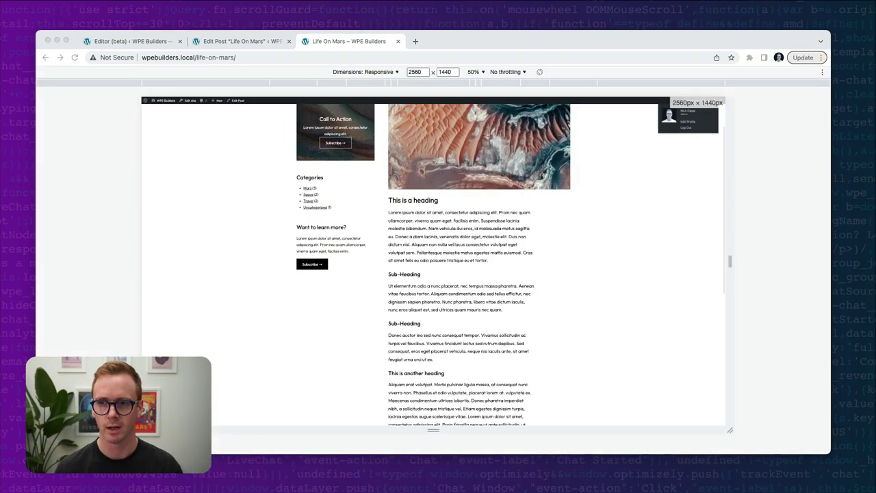
scroll(497, 161, "up", 3)
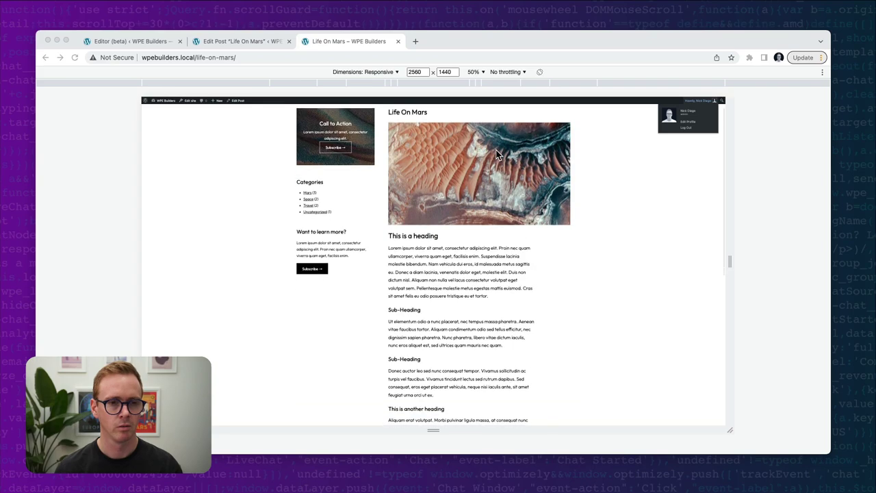
key("super+shift+m")
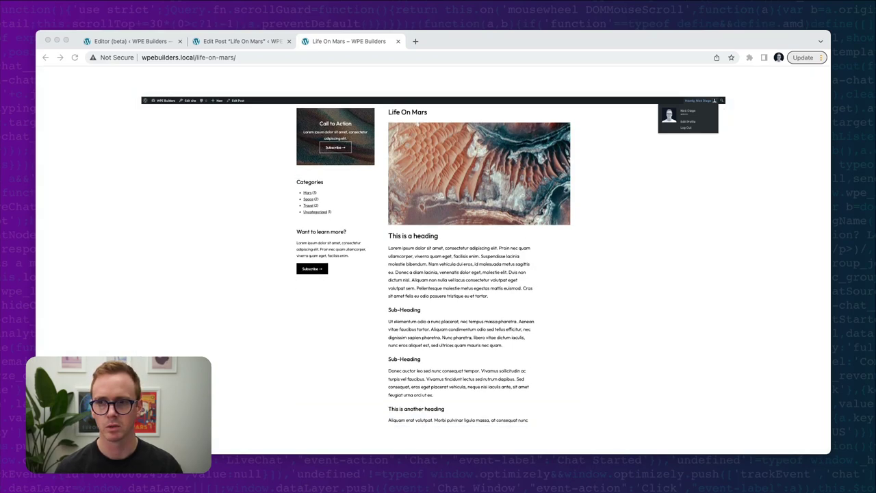
Open the Life On Mars page's URL in a new incognito window and check the sticky sidebar down to the footer.
left_click(240, 58)
key("super+c")
left_click(65, 2)
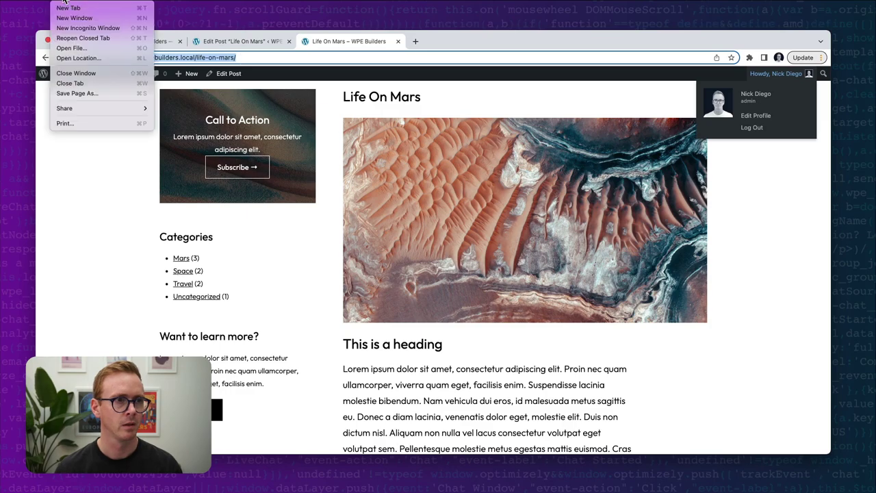
left_click(98, 30)
key("super+v")
key("Return")
scroll(500, 190, "down", 3)
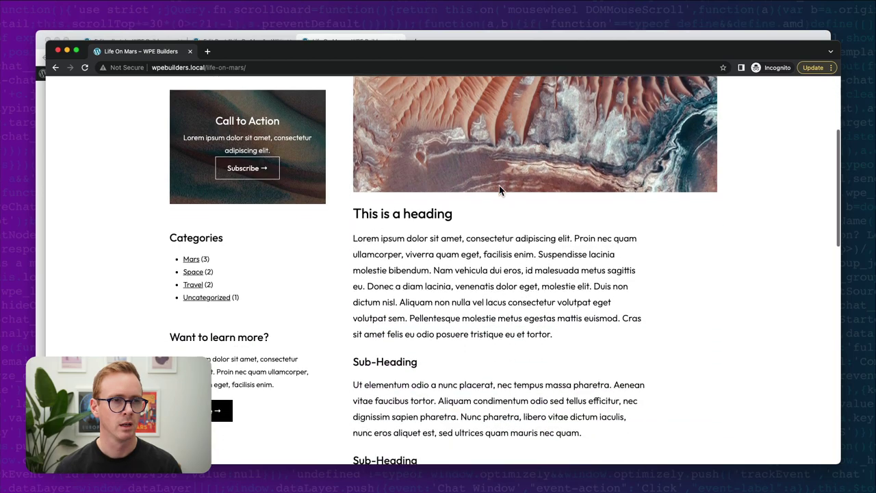
scroll(411, 192, "down", 5)
scroll(411, 191, "down", 10)
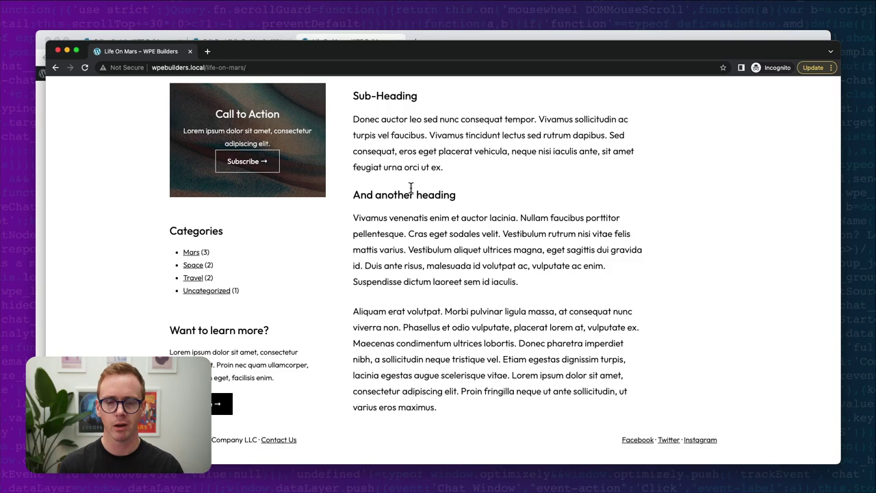
Review the .sticky-column-content rule in style.css, return to the page's beginning in the incognito window, and close that window.
key("ctrl+Right")
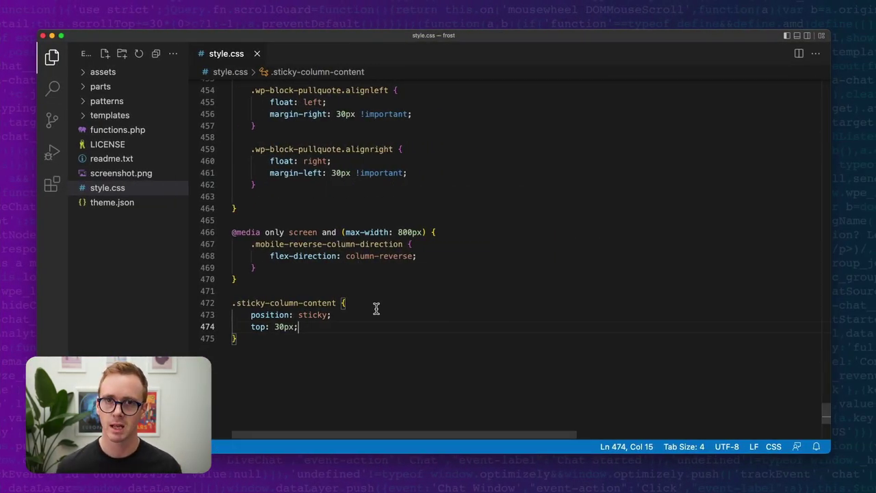
key("ctrl+Left")
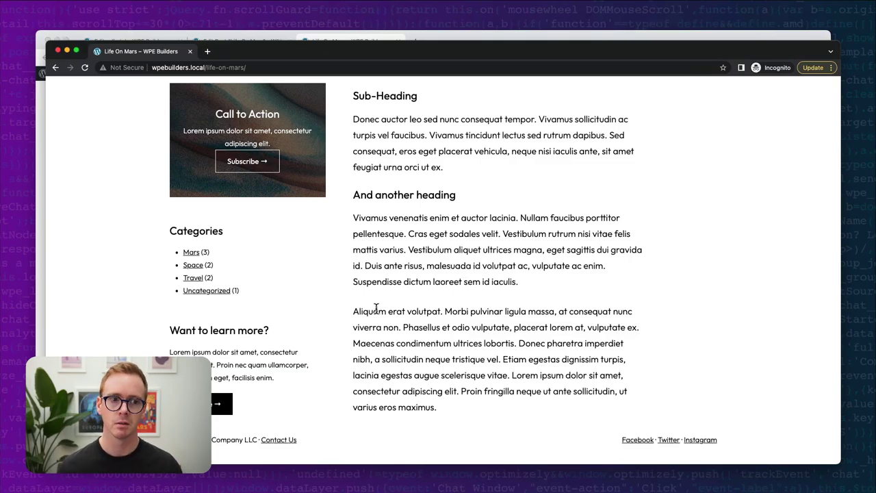
scroll(376, 217, "up", 10)
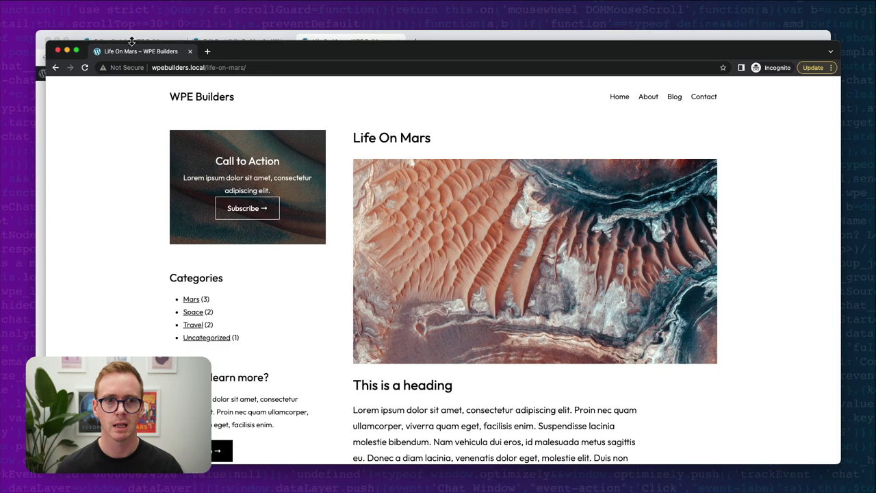
left_click(58, 51)
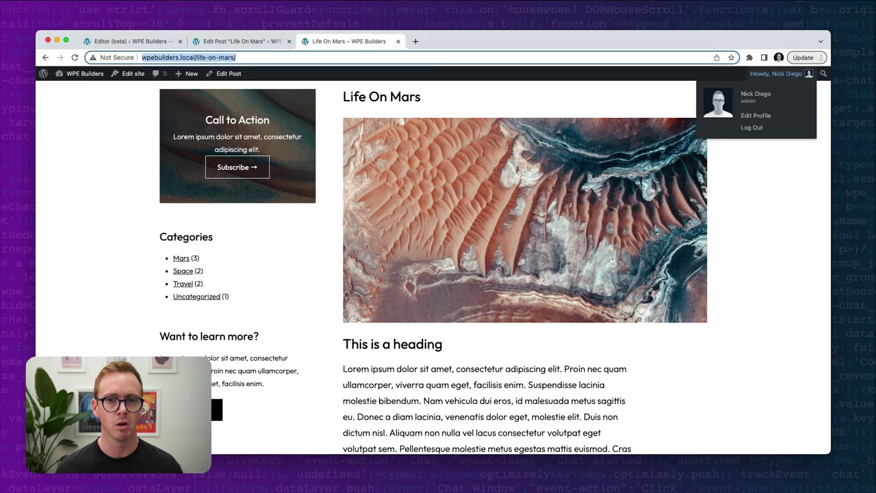
Check the Life On Mars page's column order at a responsive width of 768 and return to the template in the site editor.
key("super+shift+m")
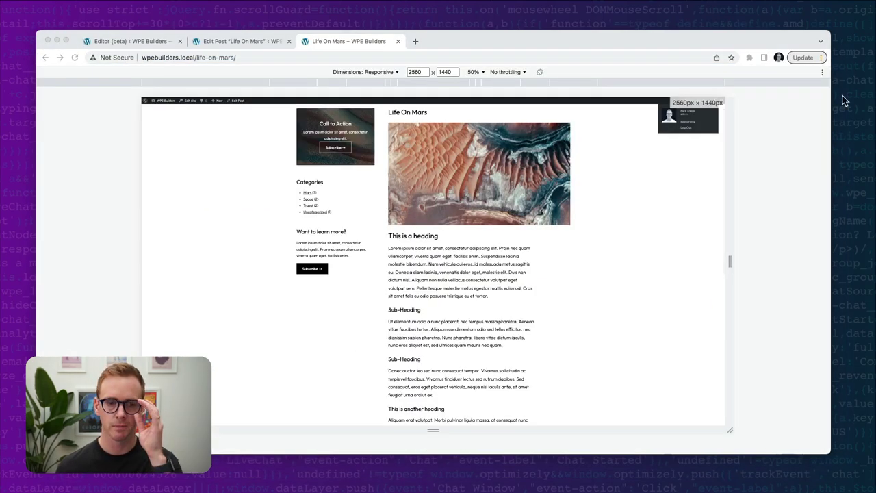
left_click(505, 85)
scroll(440, 269, "down", 2)
scroll(440, 269, "down", 15)
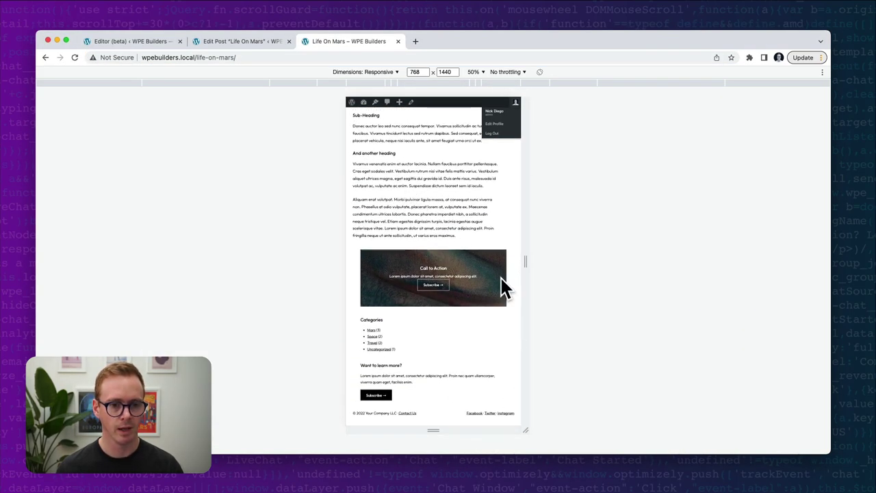
scroll(499, 277, "up", 15)
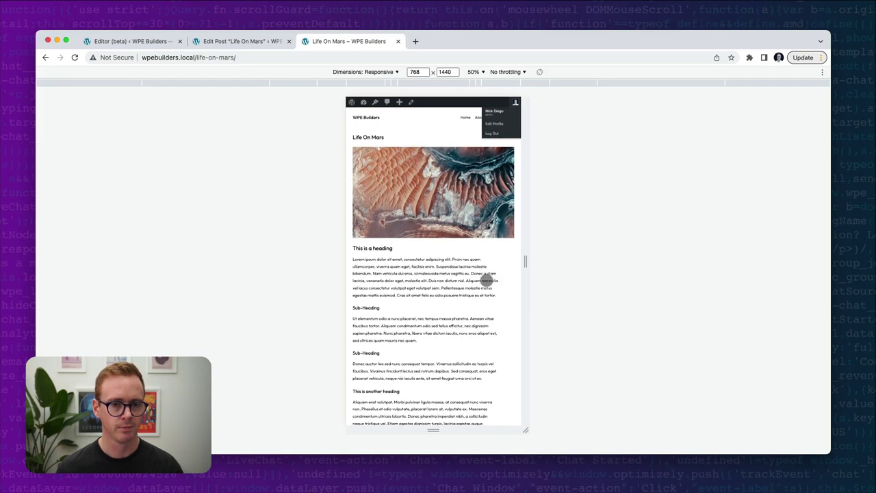
left_click(147, 42)
scroll(509, 186, "up", 2)
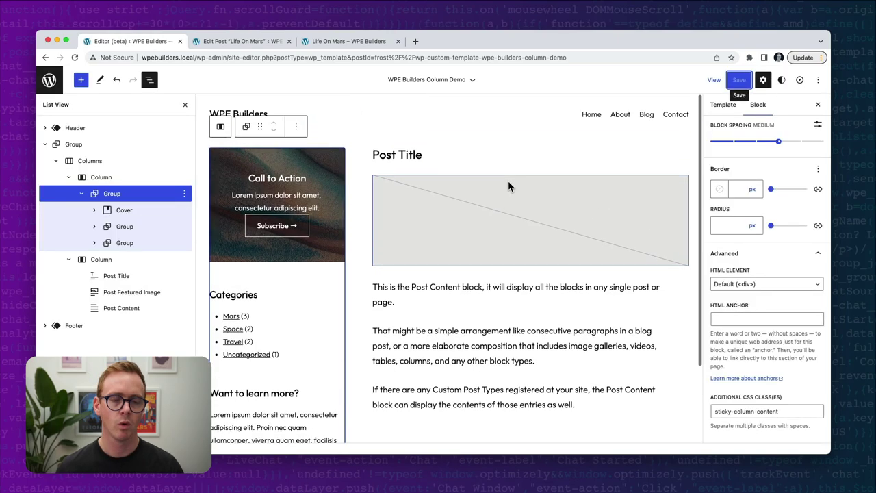